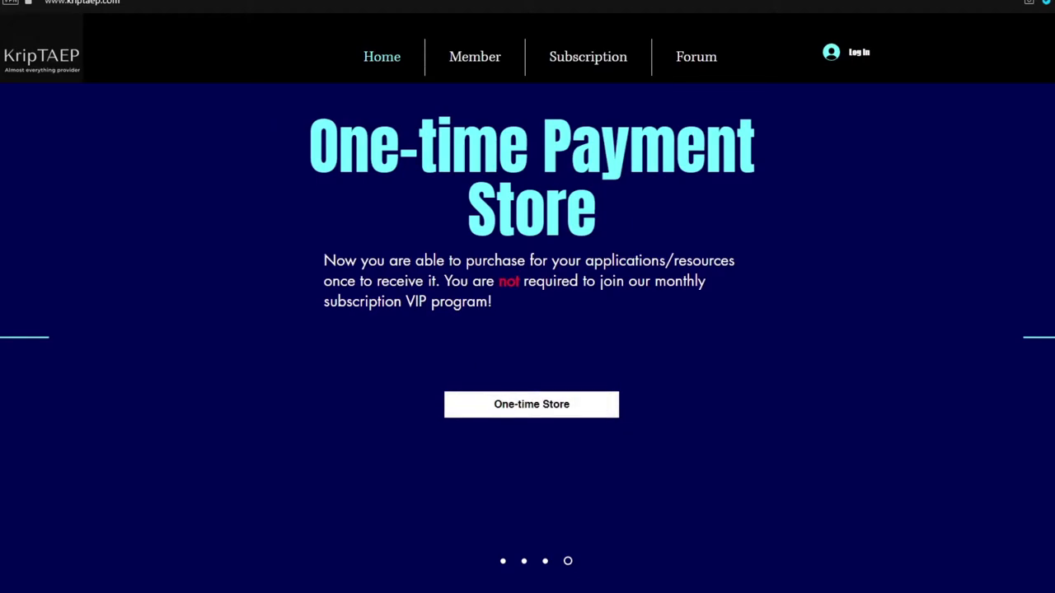
Step: Browse the home page slideshow to the VIP Rank slide and examine its description of Ilusity
{"action": "left_click", "coordinate": [22, 339]}
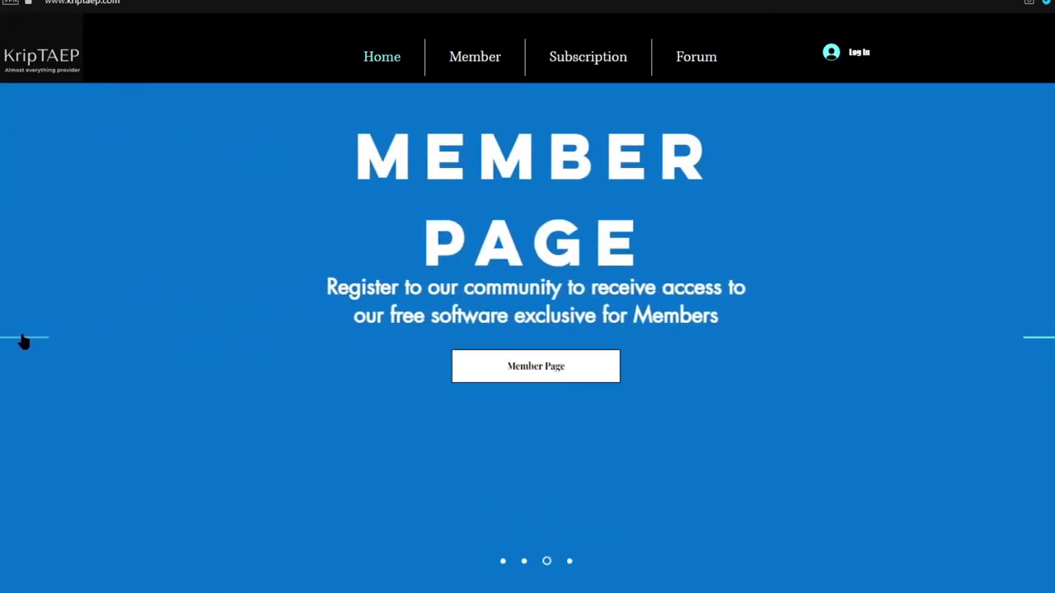
{"action": "left_click", "coordinate": [22, 342]}
{"action": "left_click", "coordinate": [21, 338]}
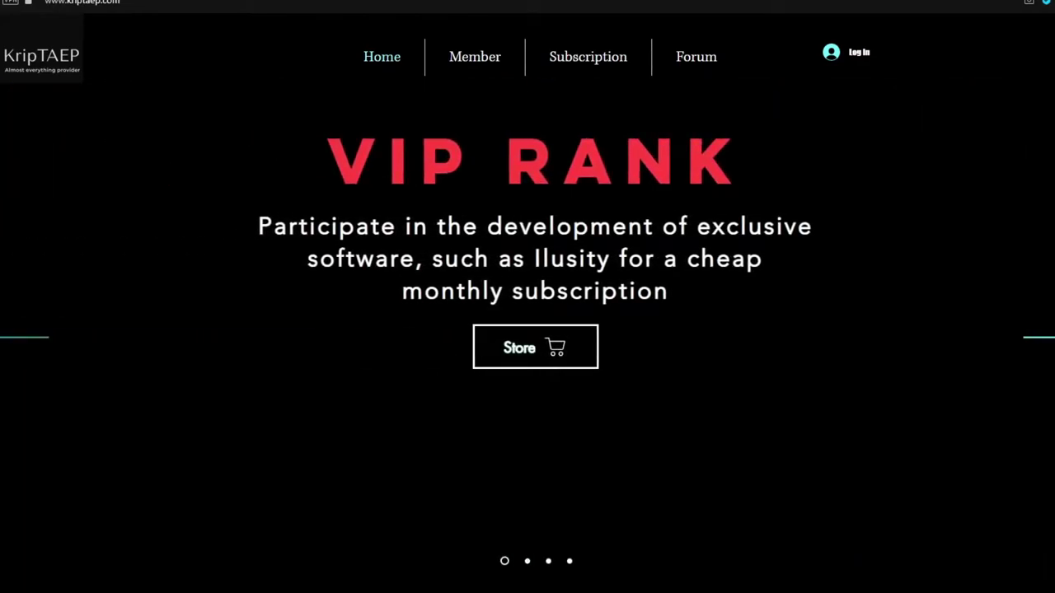
{"action": "left_click", "coordinate": [41, 340]}
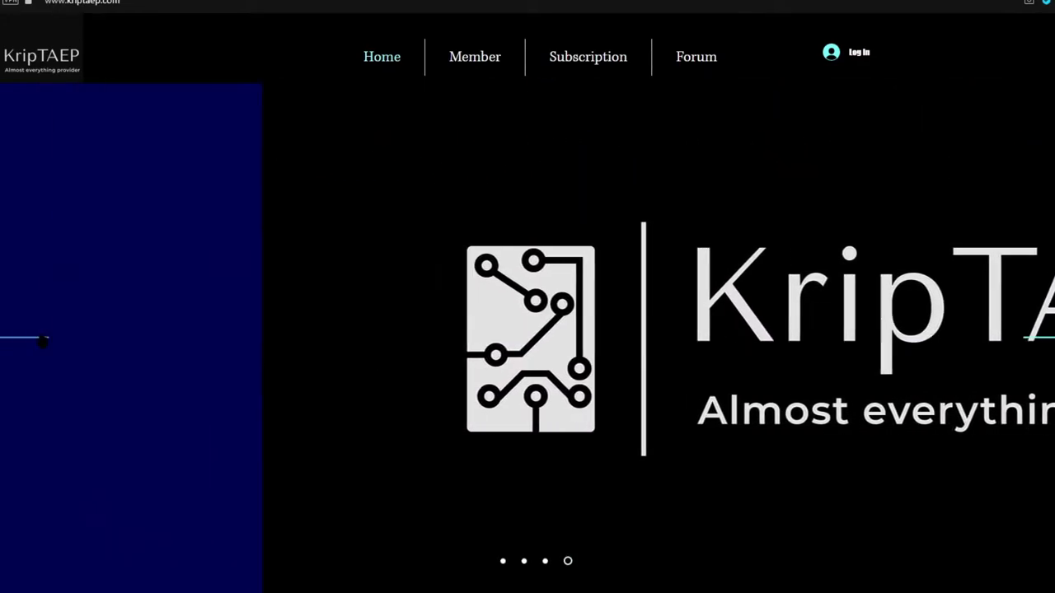
{"action": "left_click", "coordinate": [33, 340]}
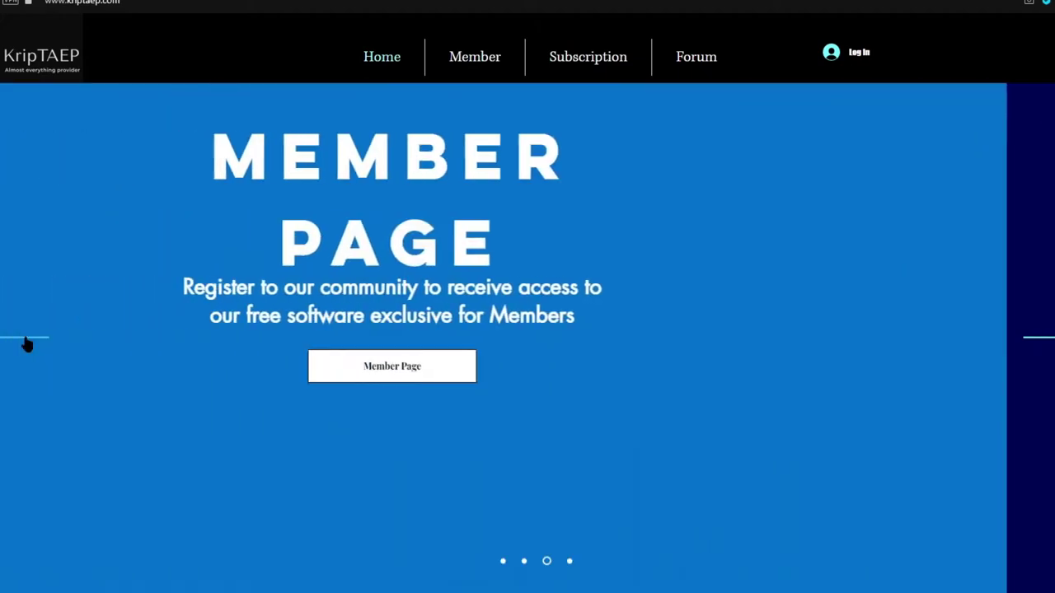
{"action": "left_click", "coordinate": [25, 341]}
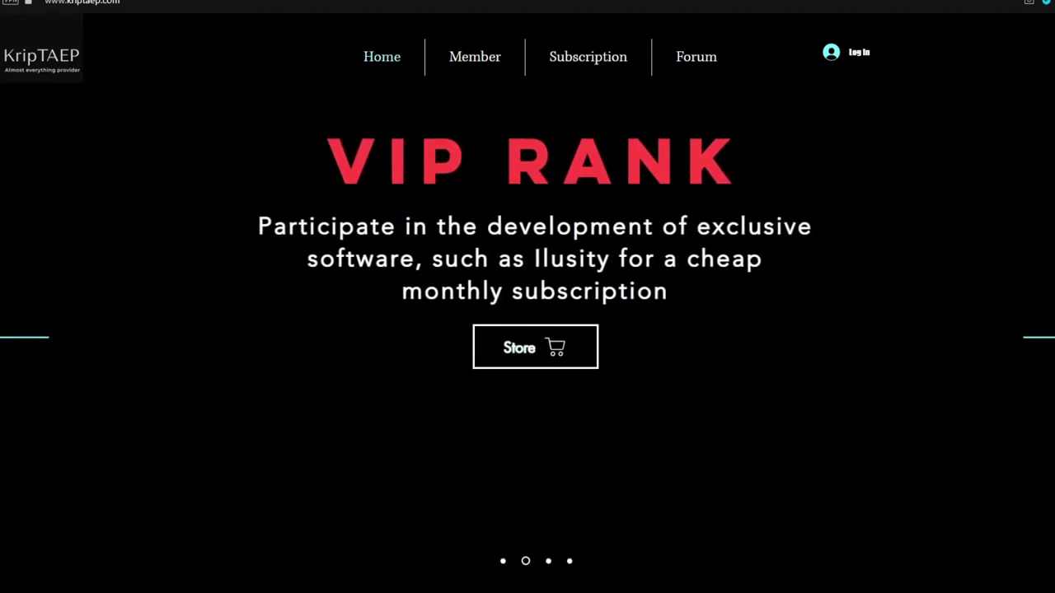
{"action": "left_click_drag", "start_coordinate": [525, 260], "coordinate": [608, 261]}
{"action": "left_click", "coordinate": [608, 262]}
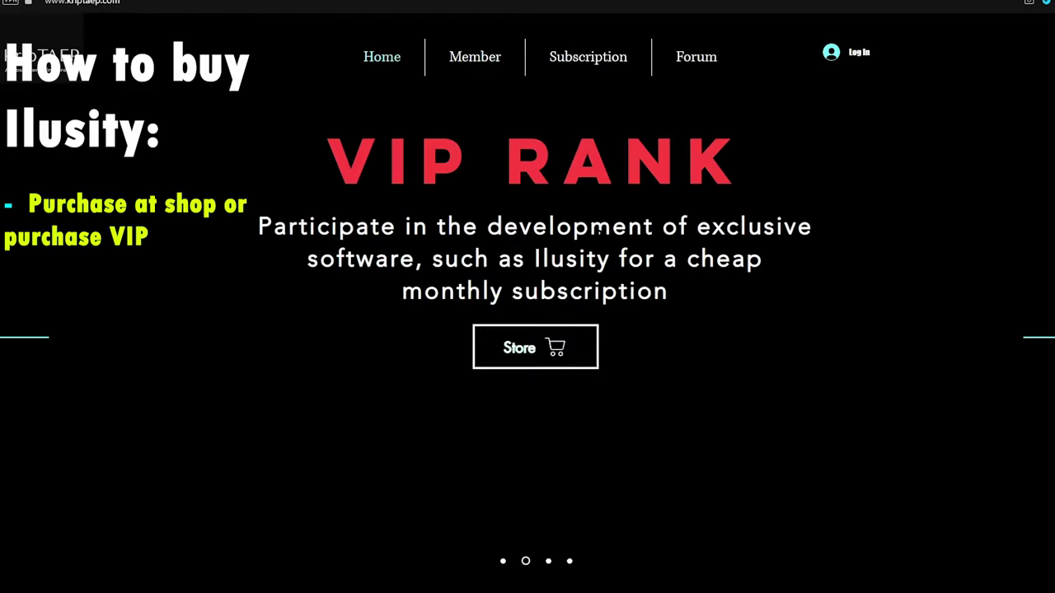
Step: Open the one-time shop and go to the Ilusity V0.7 product page
{"action": "mouse_move", "coordinate": [590, 57]}
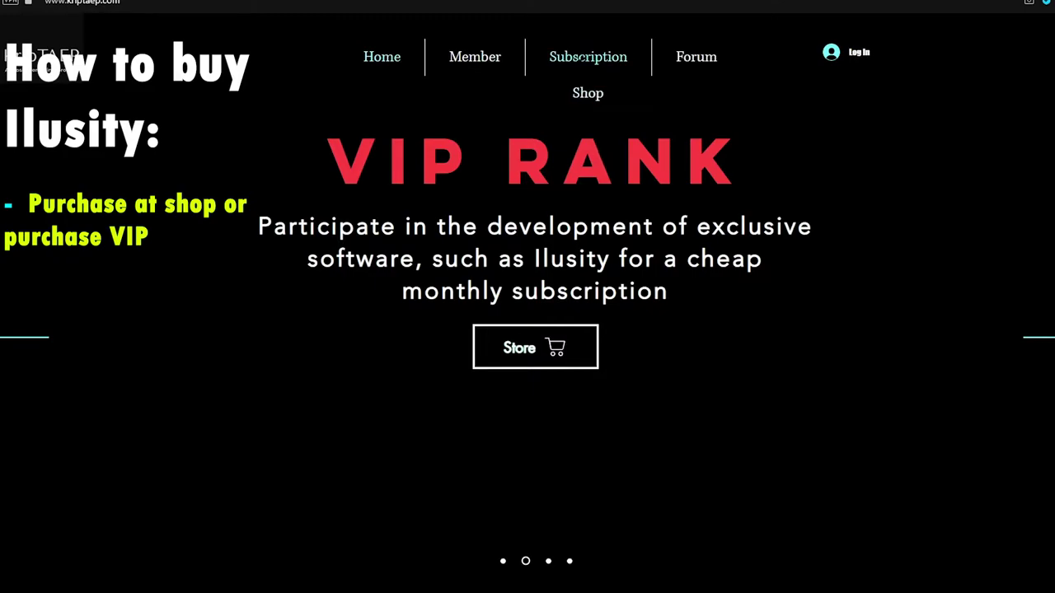
{"action": "left_click", "coordinate": [579, 96]}
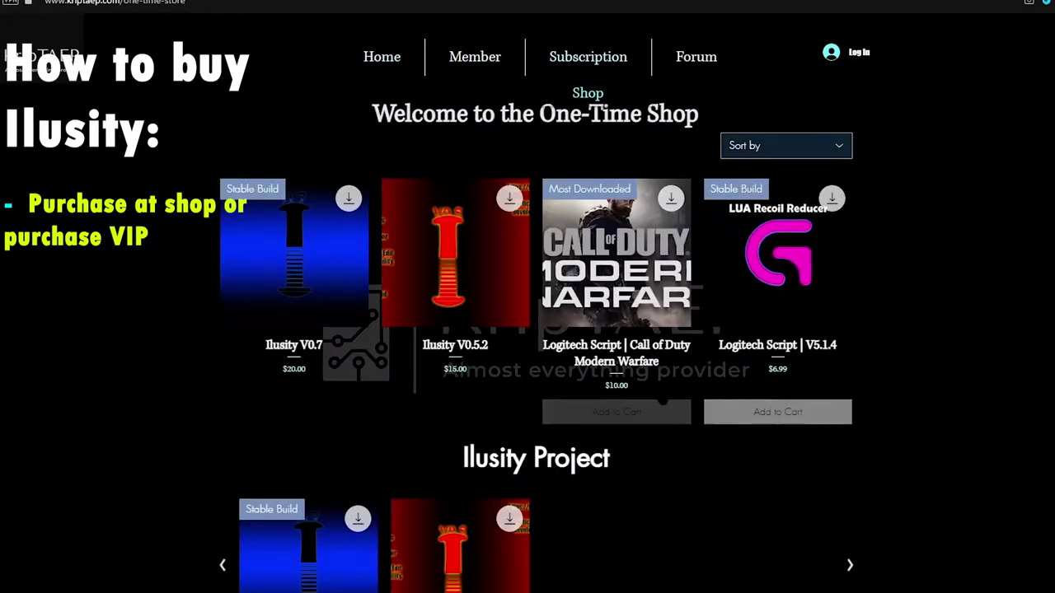
{"action": "scroll", "coordinate": [610, 305], "scroll_direction": "down", "scroll_amount": 1}
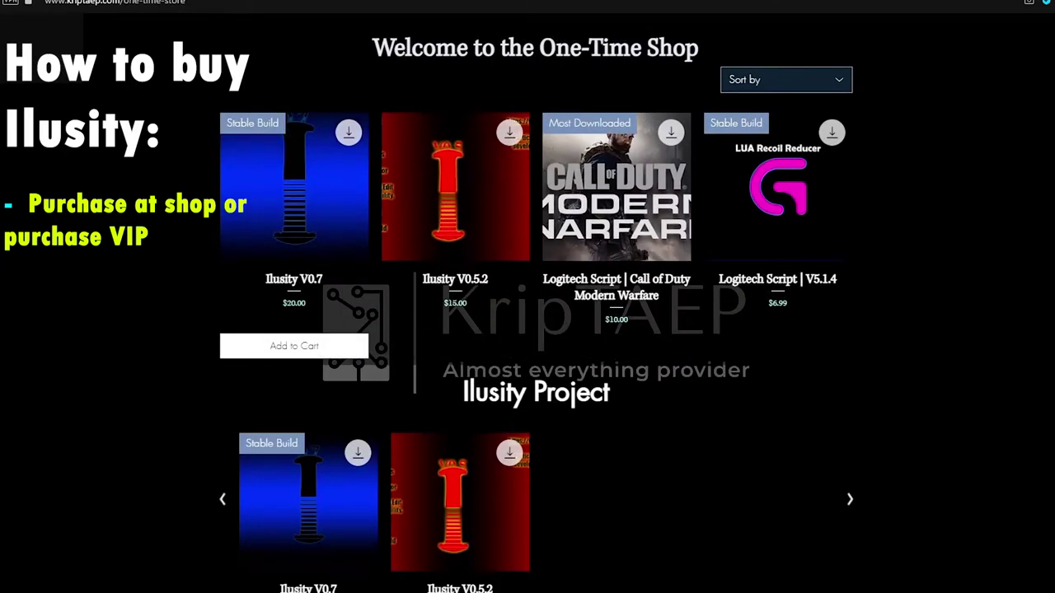
{"action": "scroll", "coordinate": [294, 347], "scroll_direction": "up", "scroll_amount": 1}
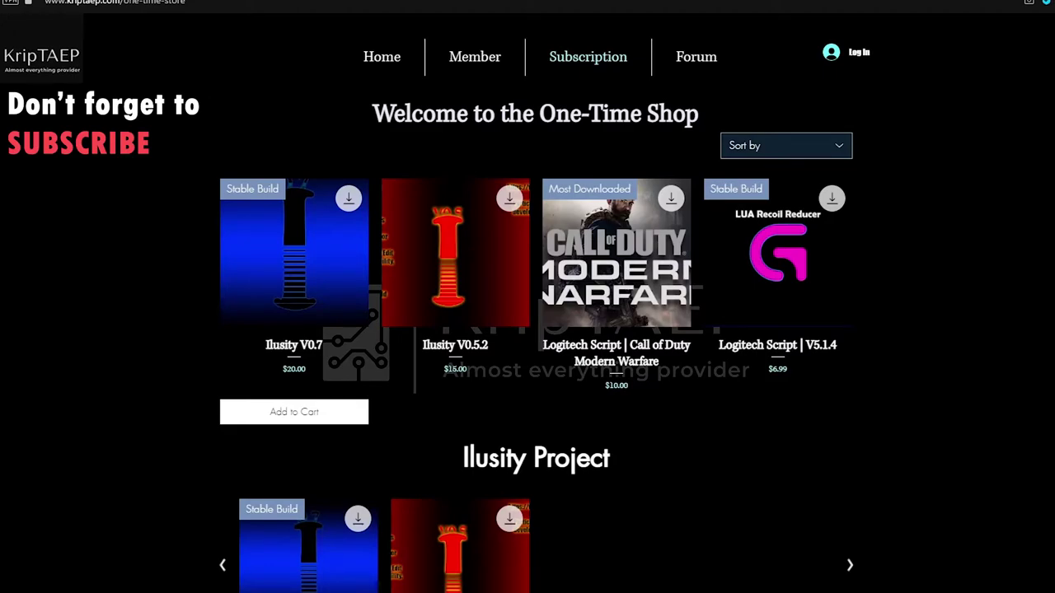
{"action": "left_click", "coordinate": [324, 410]}
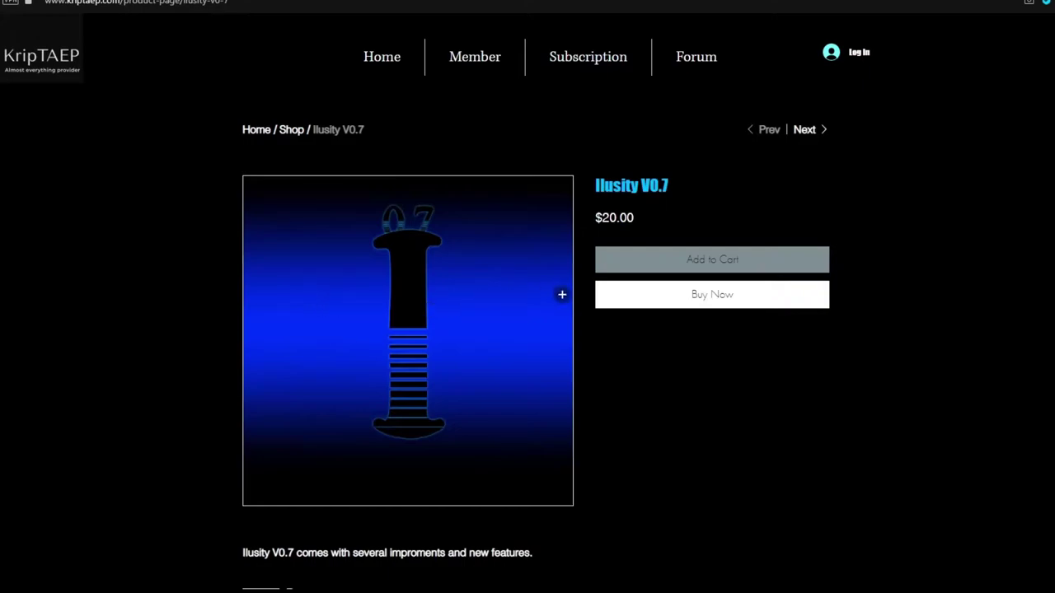
Step: Read the Fire Cycle feature in the Ilusity V0.7 product description
{"action": "scroll", "coordinate": [729, 303], "scroll_direction": "down", "scroll_amount": 1}
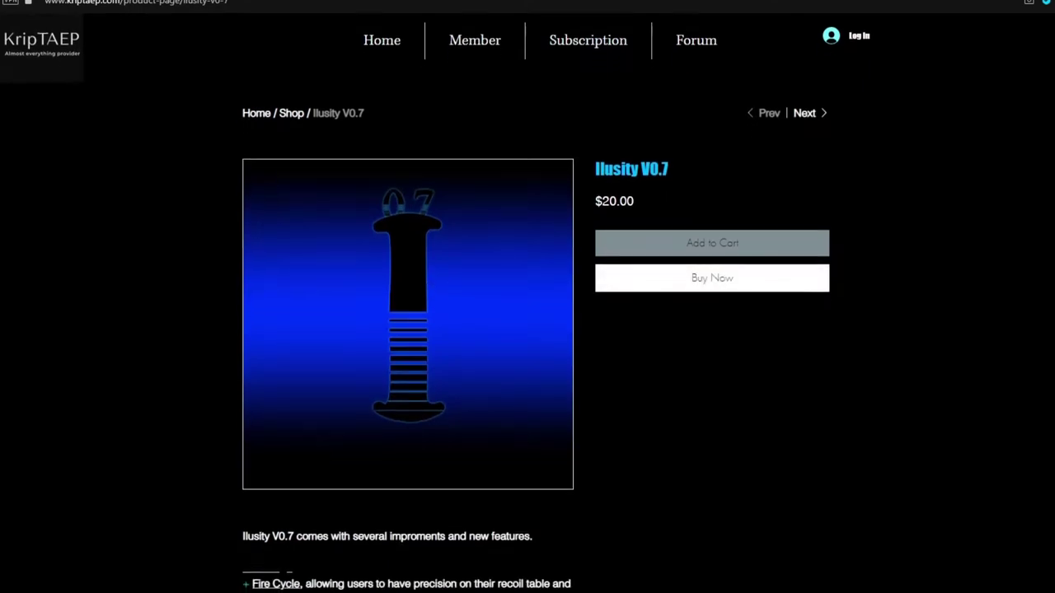
{"action": "scroll", "coordinate": [529, 329], "scroll_direction": "down", "scroll_amount": 3}
{"action": "scroll", "coordinate": [529, 329], "scroll_direction": "up", "scroll_amount": 3}
{"action": "scroll", "coordinate": [529, 329], "scroll_direction": "down", "scroll_amount": 2}
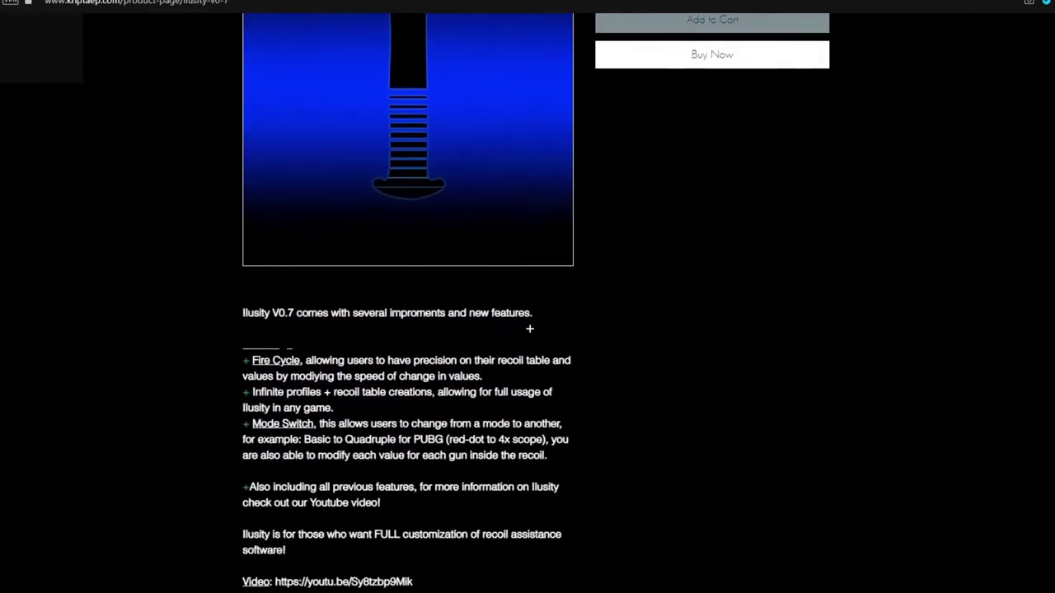
{"action": "scroll", "coordinate": [530, 329], "scroll_direction": "down", "scroll_amount": 1}
{"action": "scroll", "coordinate": [530, 329], "scroll_direction": "up", "scroll_amount": 1}
{"action": "left_click_drag", "start_coordinate": [242, 331], "coordinate": [370, 374]}
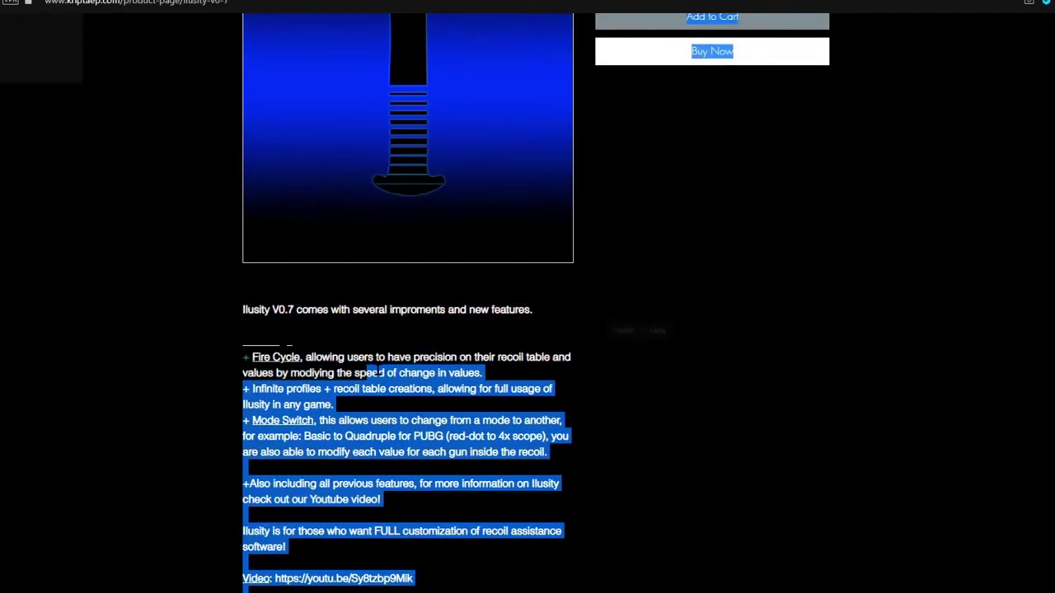
{"action": "left_click", "coordinate": [395, 478]}
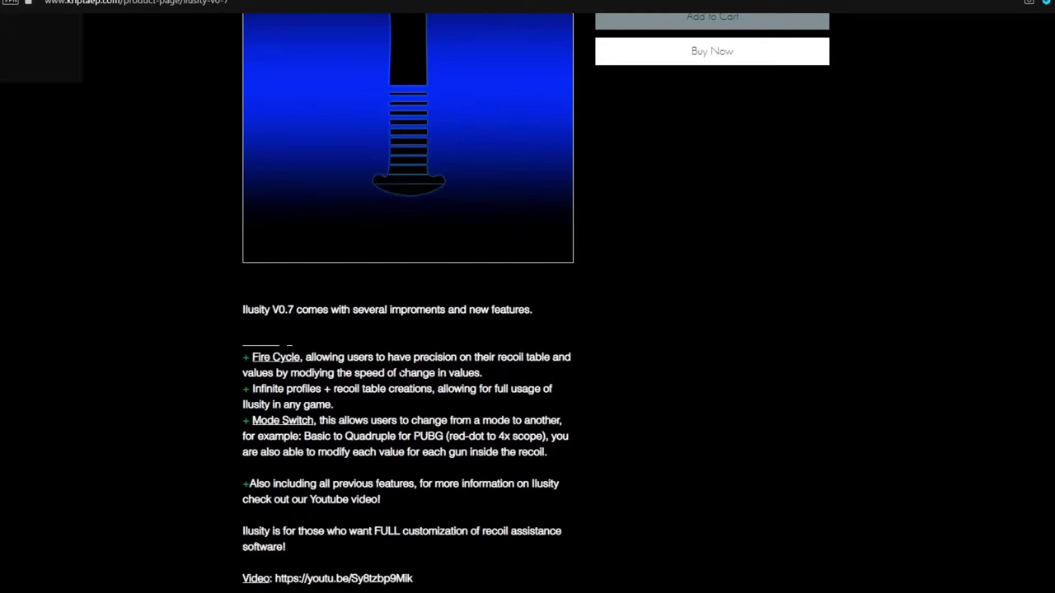
Step: Examine the notes on infinite profiles, Mode Switch and previous features in the product description
{"action": "left_click_drag", "start_coordinate": [342, 389], "coordinate": [375, 408]}
{"action": "left_click", "coordinate": [377, 412]}
{"action": "left_click_drag", "start_coordinate": [261, 421], "coordinate": [317, 421]}
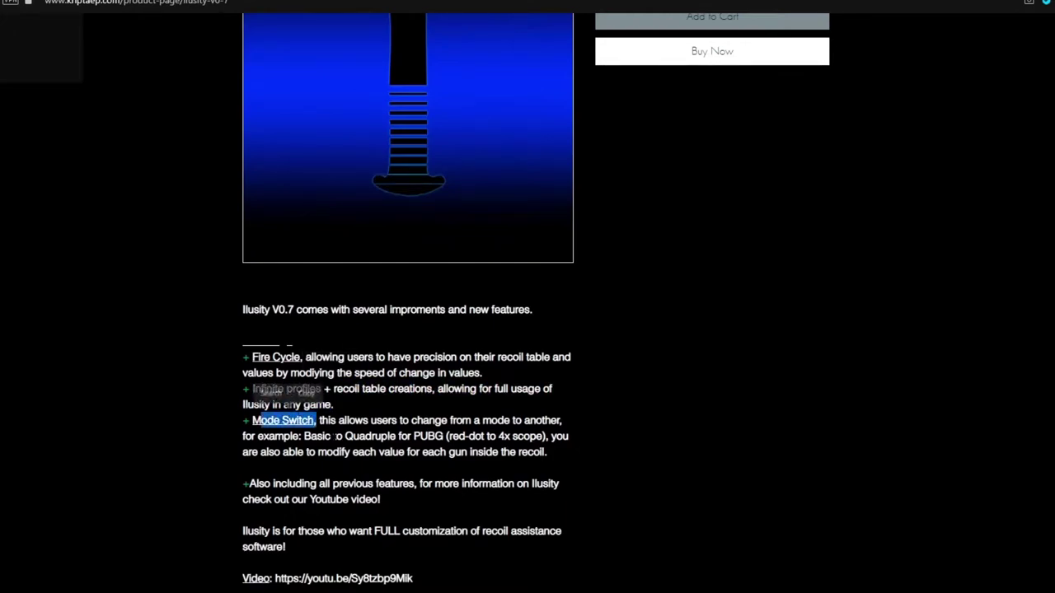
{"action": "left_click", "coordinate": [337, 450]}
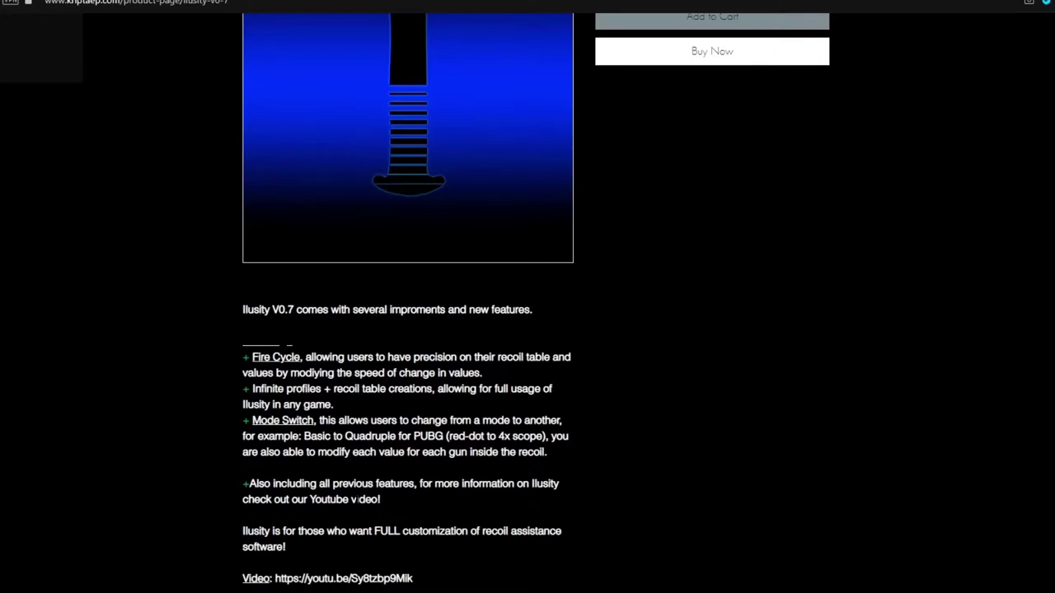
{"action": "triple_click", "coordinate": [338, 485]}
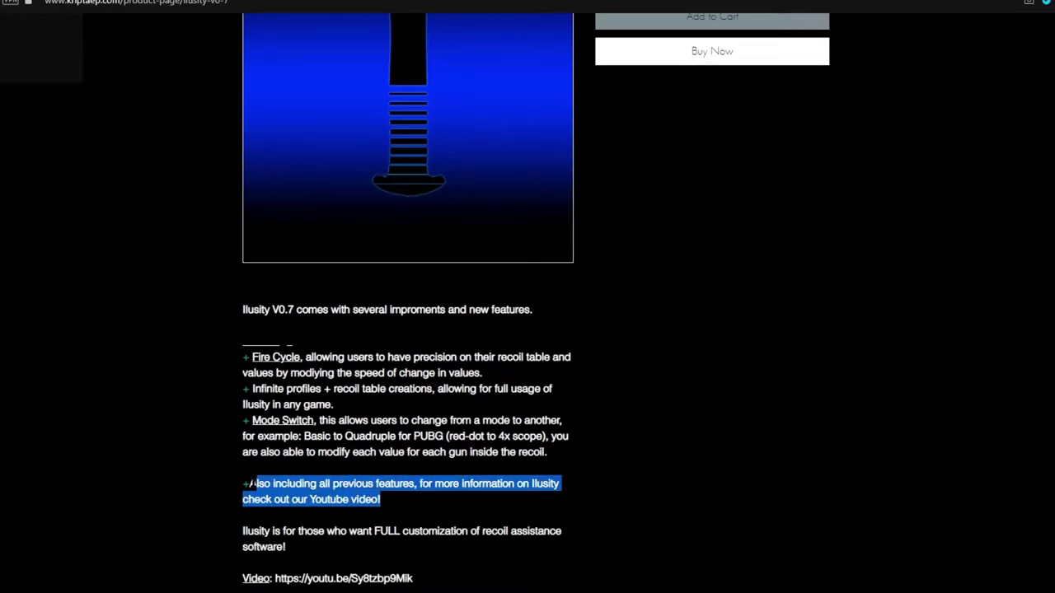
Step: Highlight the YouTube video link at the end of the Ilusity V0.7 description
{"action": "left_click_drag", "start_coordinate": [244, 515], "coordinate": [346, 592]}
{"action": "left_click", "coordinate": [394, 579]}
{"action": "left_click_drag", "start_coordinate": [413, 579], "coordinate": [275, 578]}
{"action": "left_click", "coordinate": [314, 578]}
{"action": "left_click_drag", "start_coordinate": [414, 579], "coordinate": [276, 578]}
{"action": "left_click", "coordinate": [313, 579]}
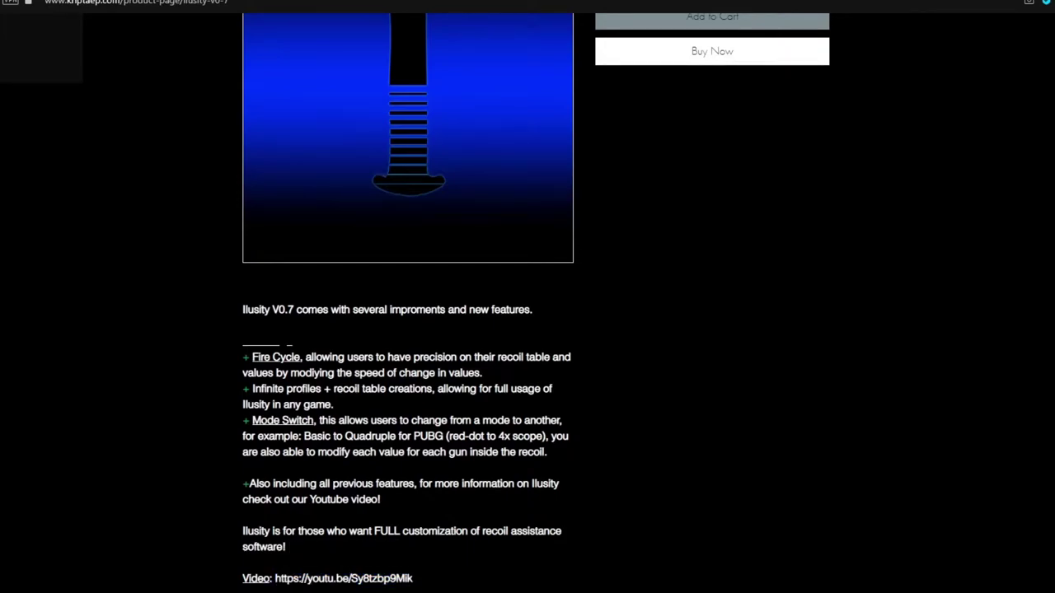
{"action": "left_click_drag", "start_coordinate": [412, 578], "coordinate": [275, 579]}
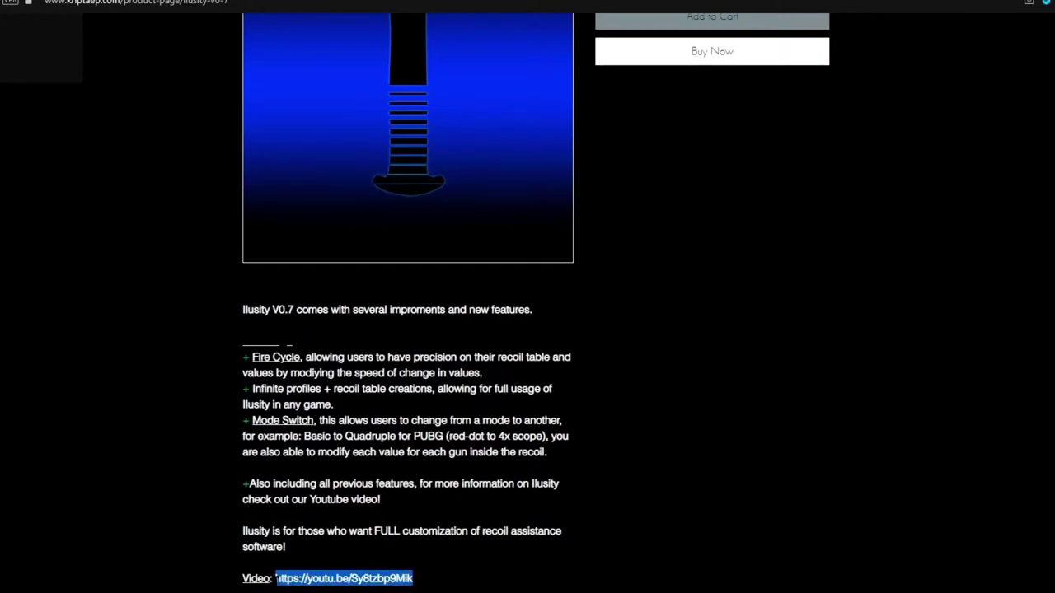
{"action": "left_click", "coordinate": [284, 568]}
{"action": "scroll", "coordinate": [284, 568], "scroll_direction": "up", "scroll_amount": 3}
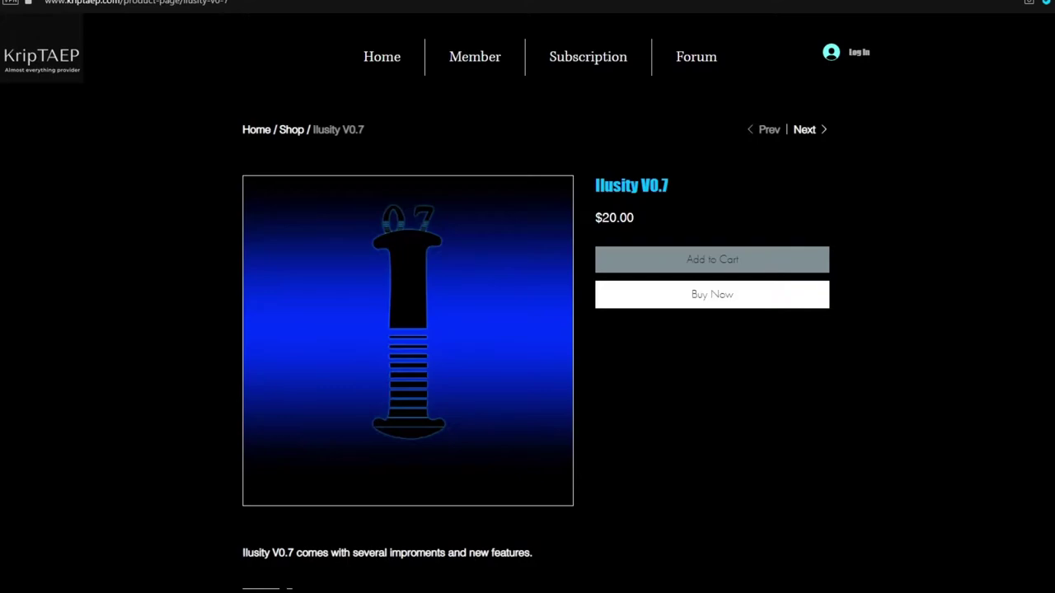
Step: Start an immediate purchase of Ilusity V0.7 and review the payment and billing fields at checkout
{"action": "left_click", "coordinate": [691, 300]}
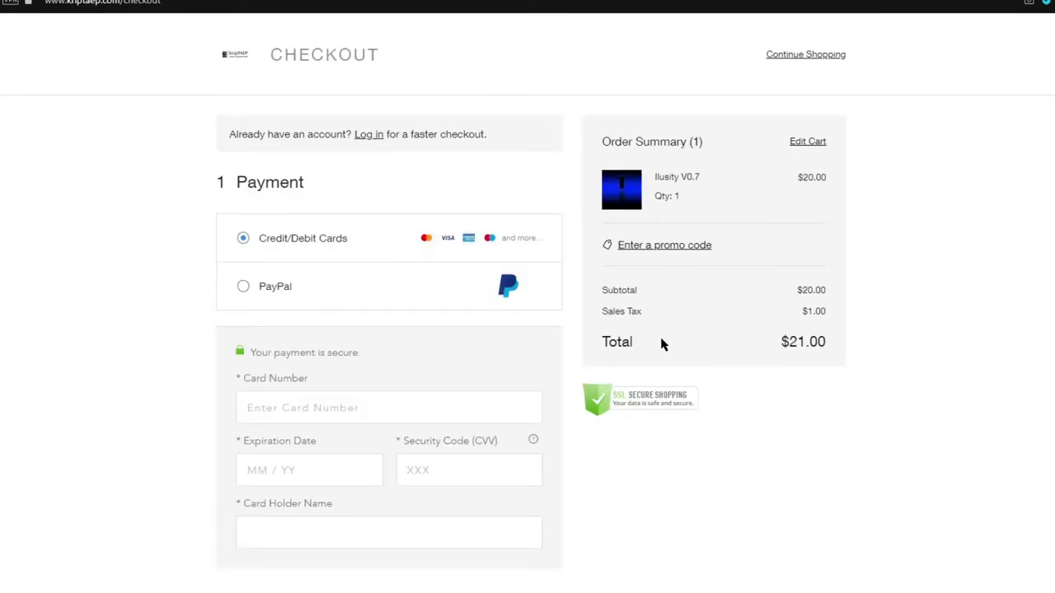
{"action": "scroll", "coordinate": [659, 345], "scroll_direction": "down", "scroll_amount": 3}
{"action": "scroll", "coordinate": [657, 343], "scroll_direction": "up", "scroll_amount": 3}
{"action": "scroll", "coordinate": [388, 303], "scroll_direction": "down", "scroll_amount": 3}
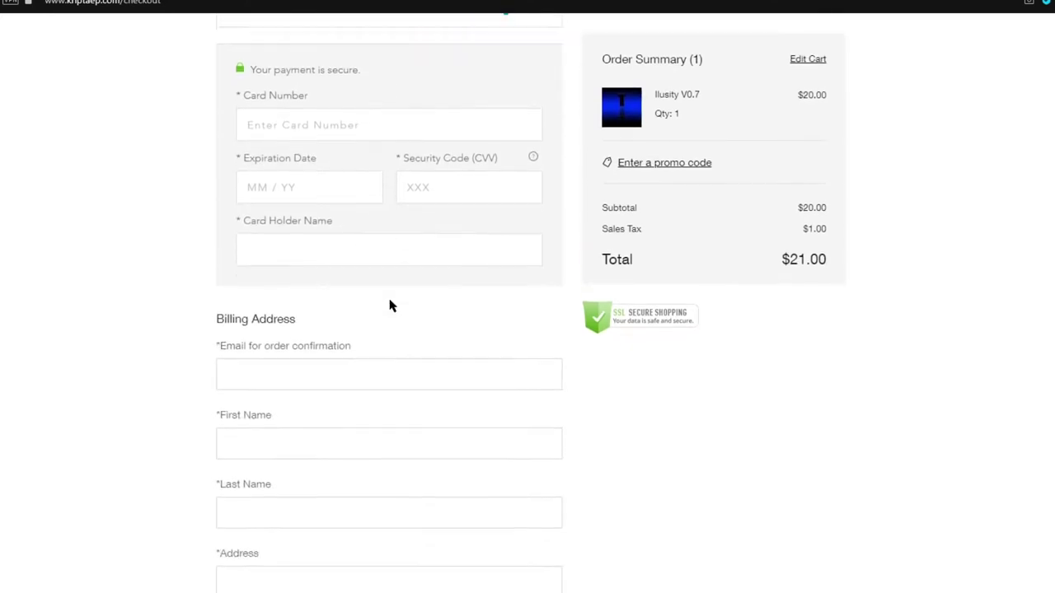
{"action": "scroll", "coordinate": [388, 305], "scroll_direction": "up", "scroll_amount": 2}
{"action": "scroll", "coordinate": [389, 307], "scroll_direction": "up", "scroll_amount": 2}
Step: Preview the PayPal payment option, including its billing fields, and return to Credit/Debit Cards
{"action": "left_click", "coordinate": [275, 289]}
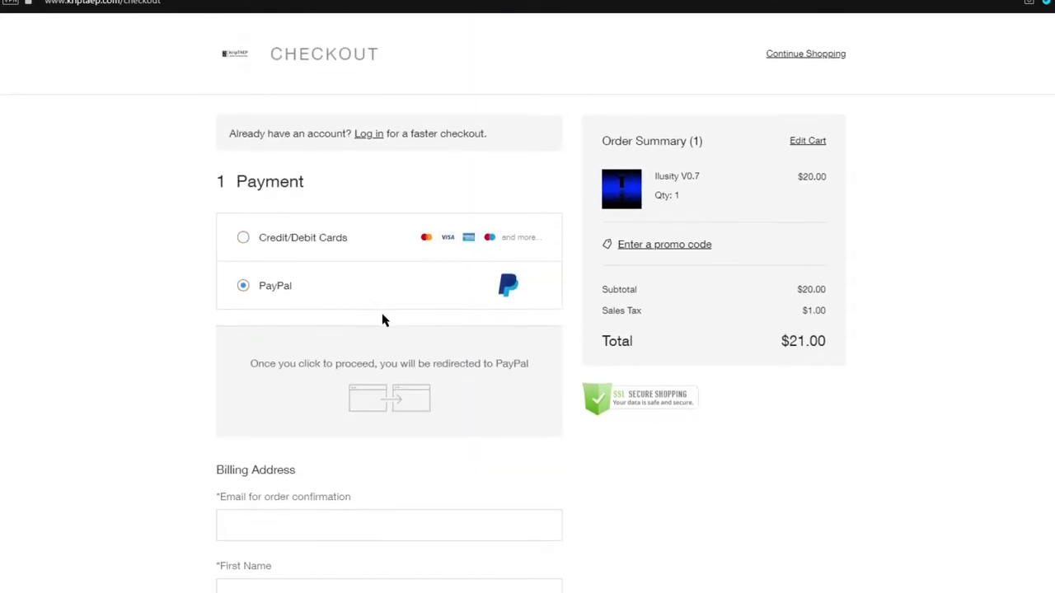
{"action": "scroll", "coordinate": [384, 318], "scroll_direction": "down", "scroll_amount": 2}
{"action": "left_click", "coordinate": [321, 129]}
{"action": "scroll", "coordinate": [388, 206], "scroll_direction": "up", "scroll_amount": 2}
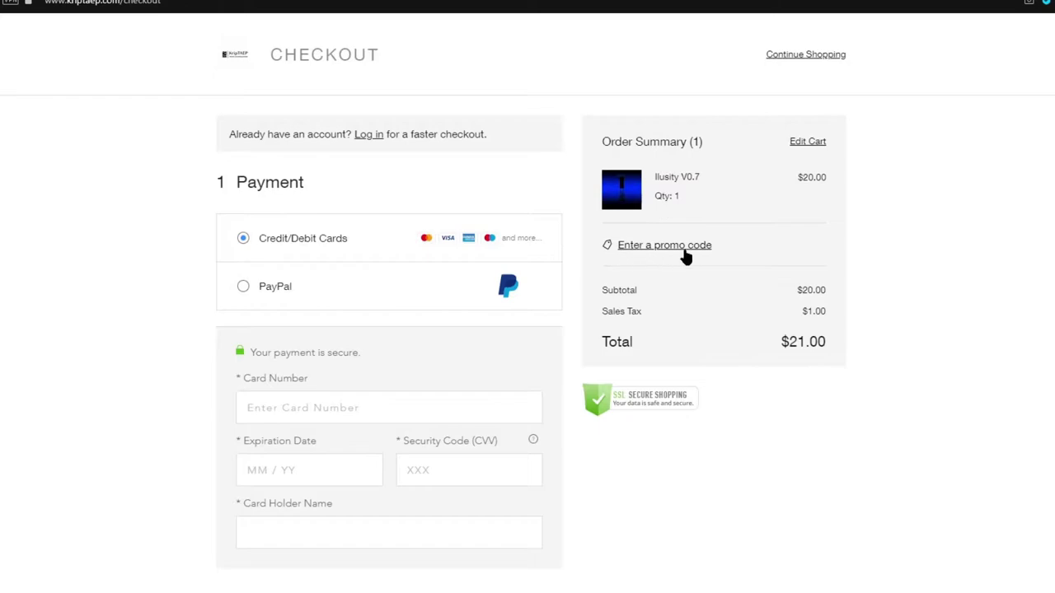
Step: Open the promo code entry and compare the PayPal and Credit/Debit Cards checkout forms
{"action": "left_click", "coordinate": [666, 249]}
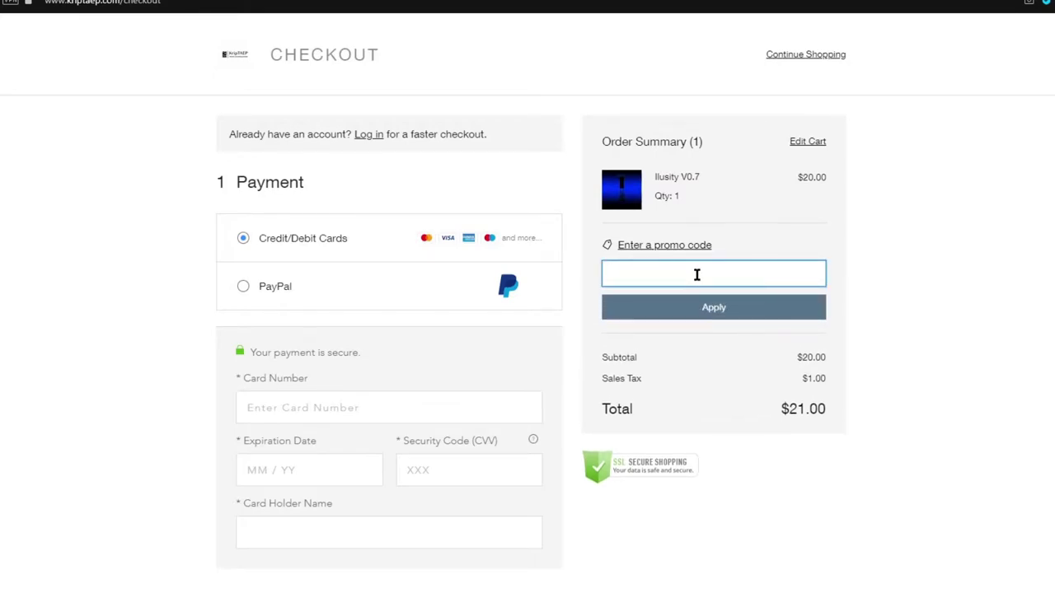
{"action": "left_click", "coordinate": [315, 287]}
{"action": "scroll", "coordinate": [360, 316], "scroll_direction": "down", "scroll_amount": 5}
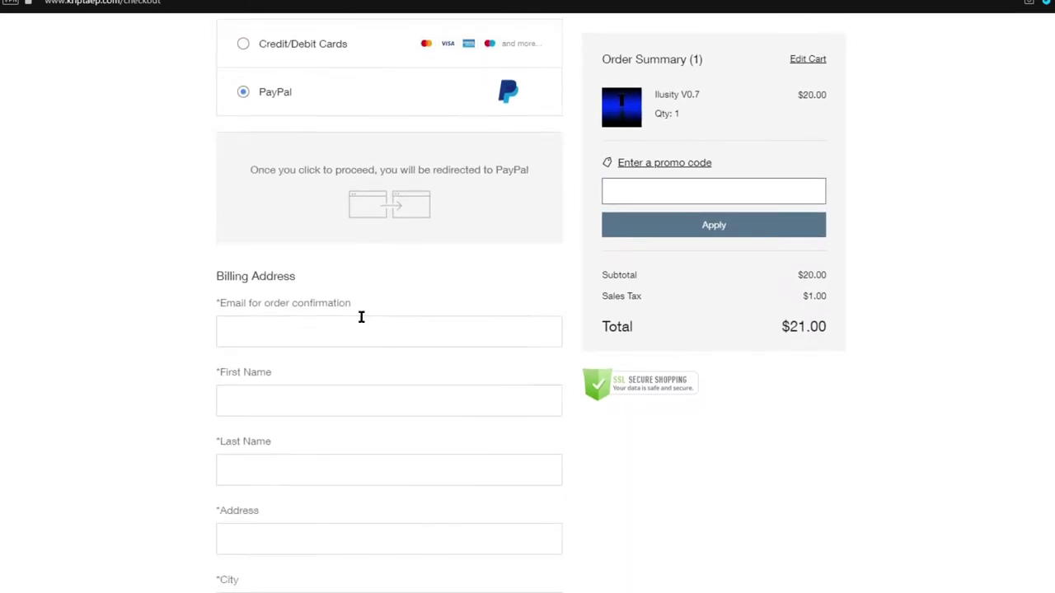
{"action": "scroll", "coordinate": [322, 334], "scroll_direction": "up", "scroll_amount": 5}
{"action": "left_click", "coordinate": [313, 242]}
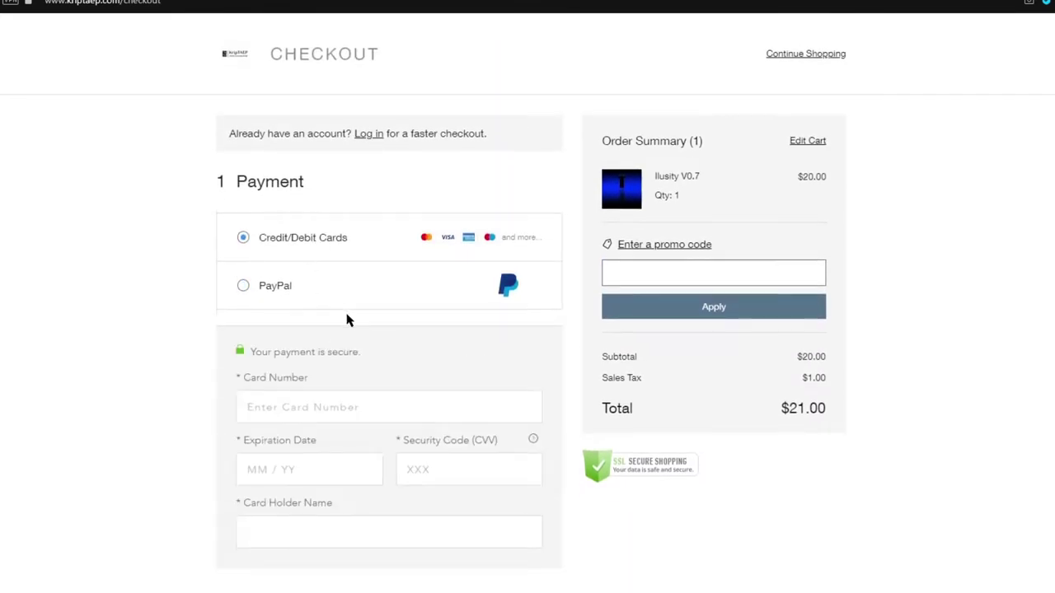
{"action": "scroll", "coordinate": [351, 326], "scroll_direction": "down", "scroll_amount": 6}
{"action": "scroll", "coordinate": [352, 328], "scroll_direction": "up", "scroll_amount": 6}
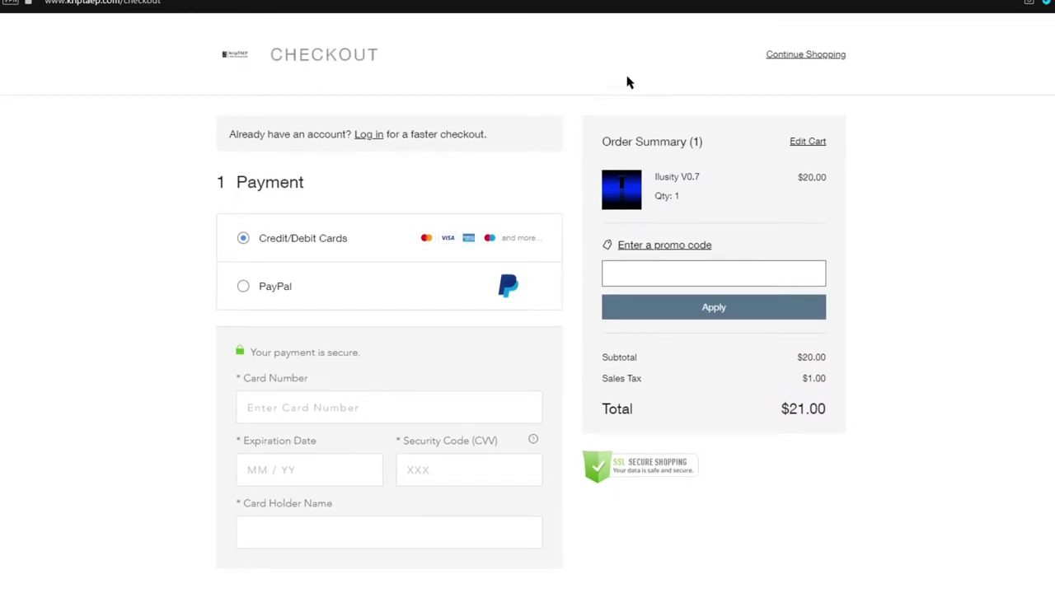
Step: Leave the checkout to continue shopping and open the VIP page from the member area
{"action": "left_click", "coordinate": [812, 55]}
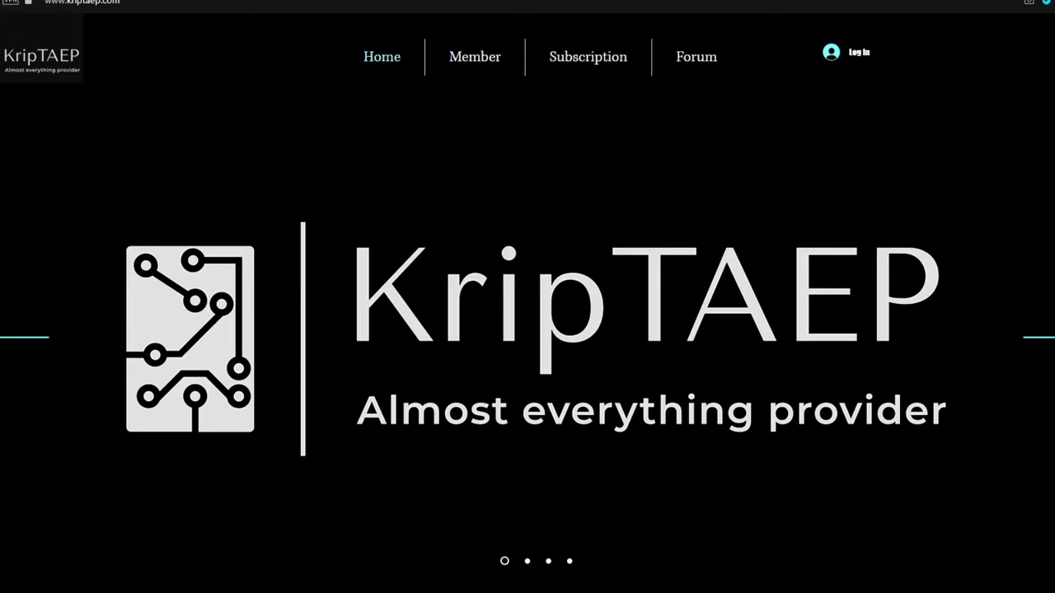
{"action": "mouse_move", "coordinate": [483, 54]}
{"action": "left_click", "coordinate": [475, 93]}
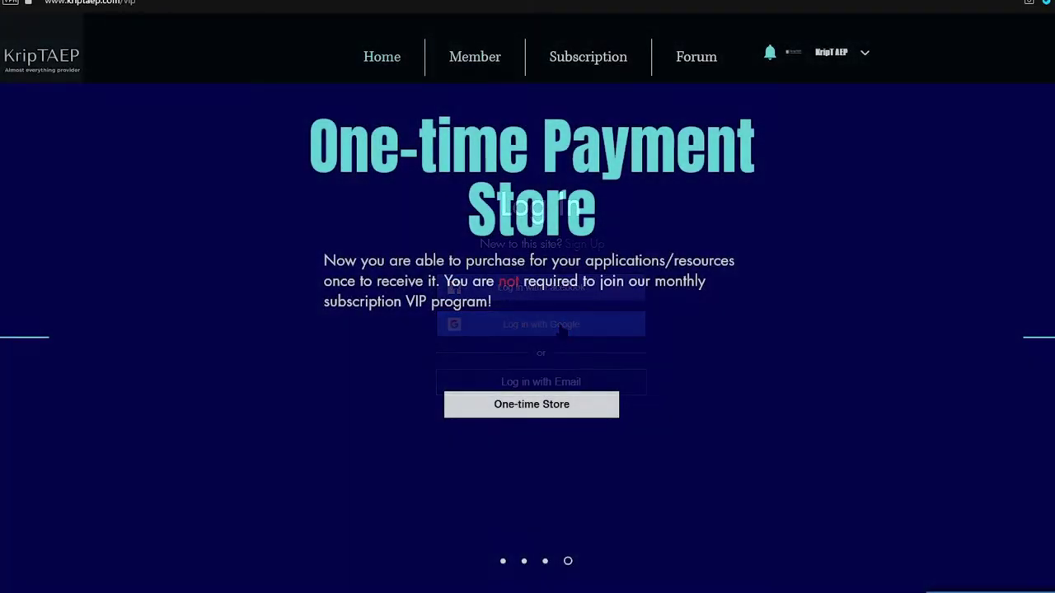
{"action": "left_click", "coordinate": [477, 91]}
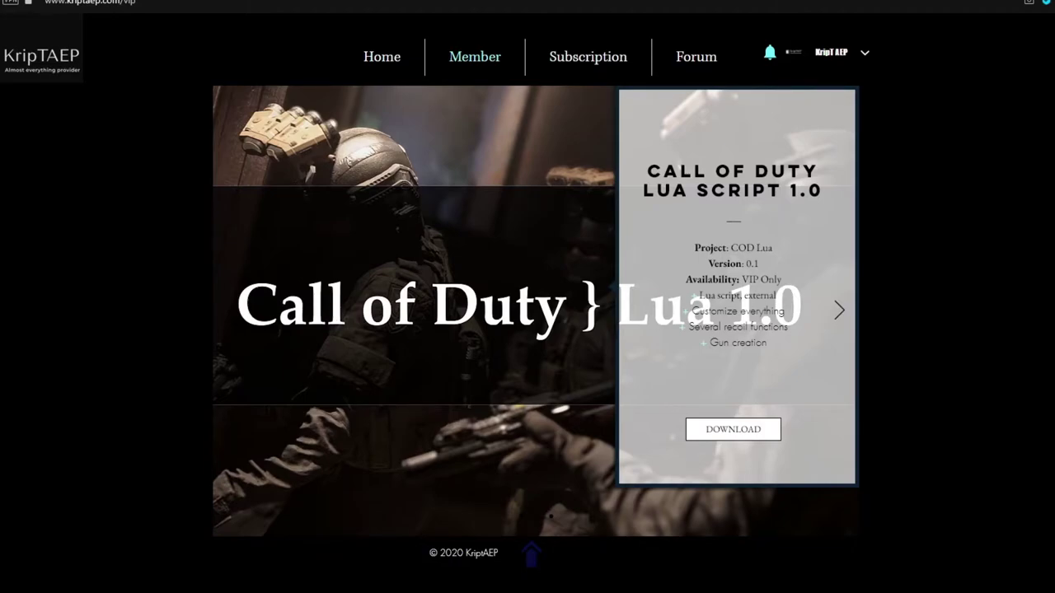
Step: Browse the VIP downloads from Ilusity V0.7 through to the Player Unknown's Battlegrounds Lua script
{"action": "left_click", "coordinate": [581, 97]}
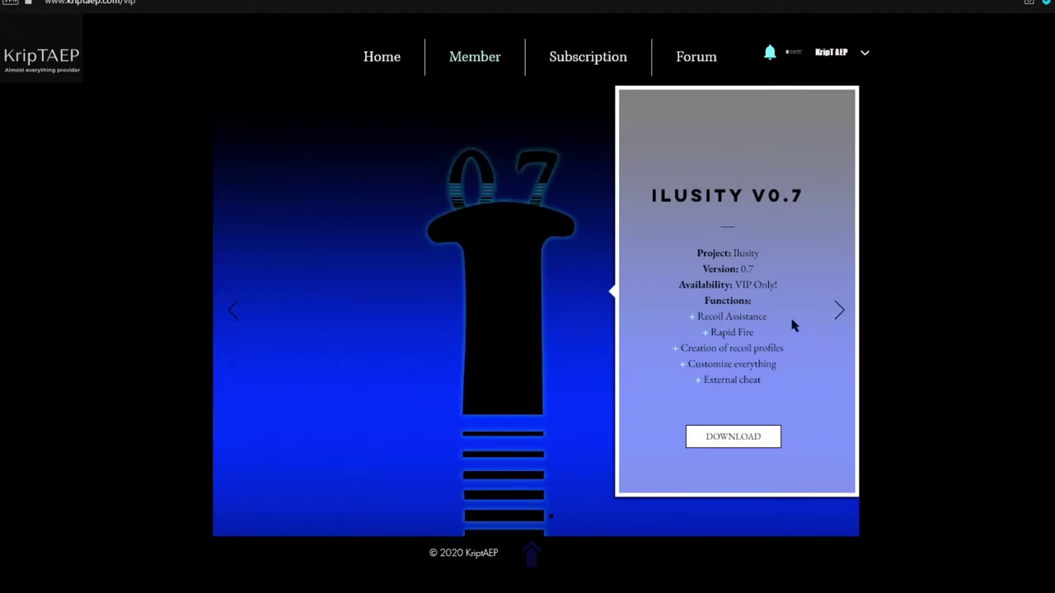
{"action": "left_click", "coordinate": [838, 317]}
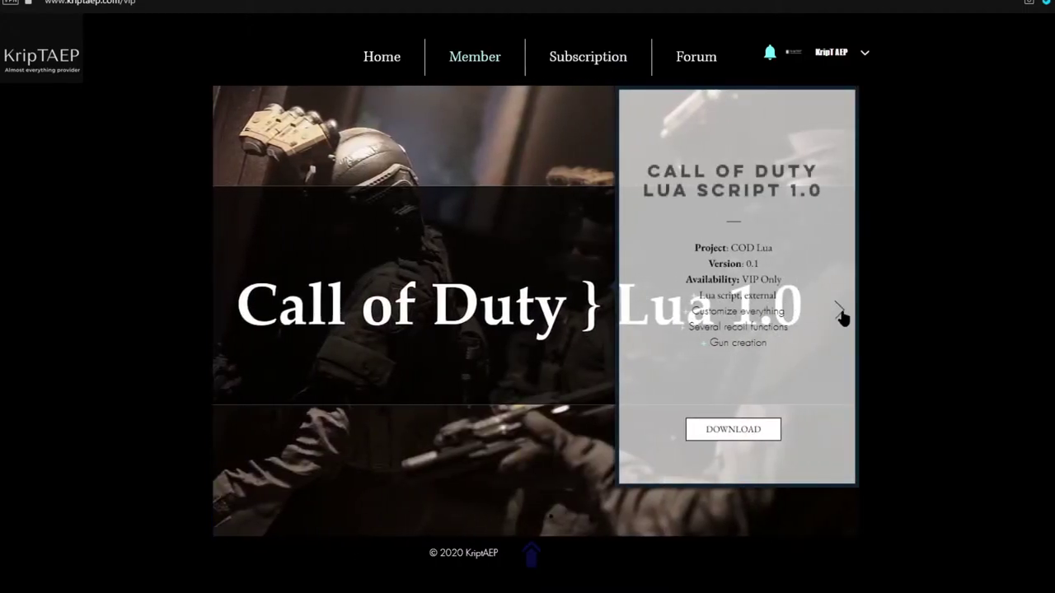
{"action": "left_click", "coordinate": [840, 313]}
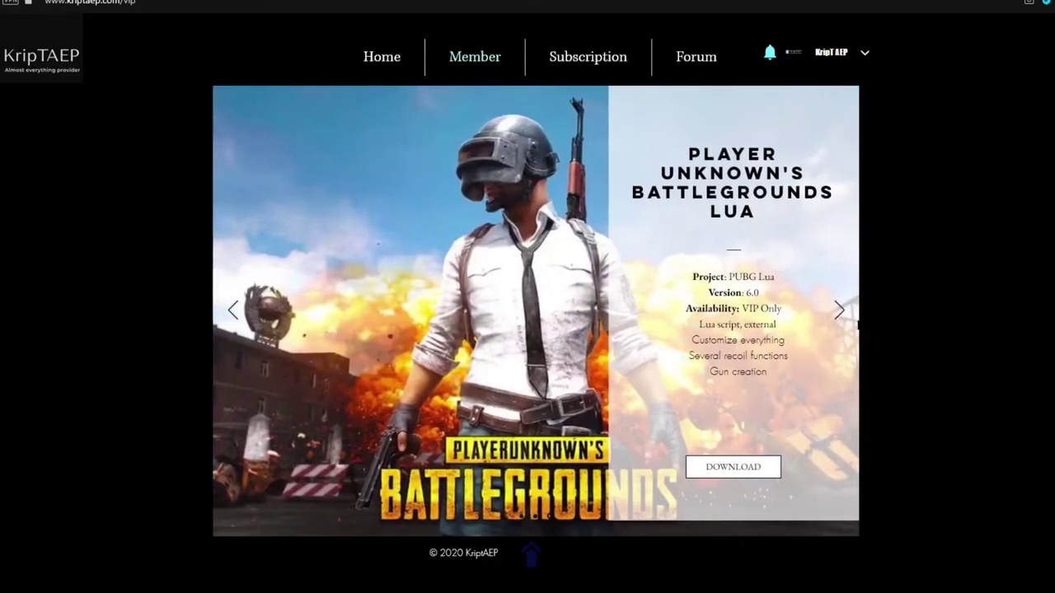
Step: Cycle through the VIP downloads again and download Ilusity V0.7
{"action": "left_click", "coordinate": [839, 313]}
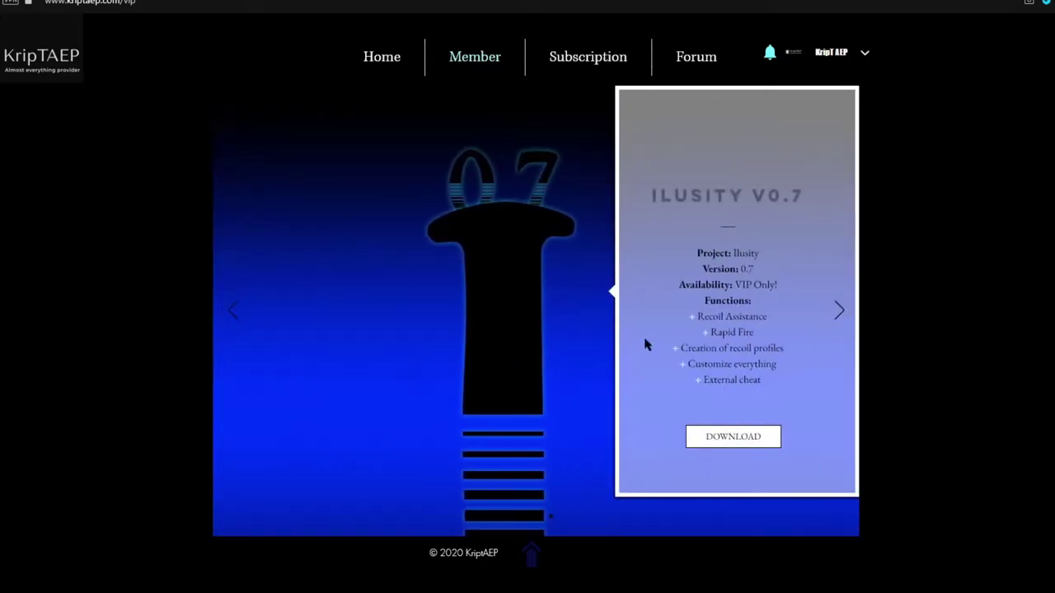
{"action": "left_click_drag", "start_coordinate": [777, 288], "coordinate": [727, 305]}
{"action": "left_click", "coordinate": [845, 317]}
{"action": "left_click", "coordinate": [846, 318]}
{"action": "left_click", "coordinate": [832, 307]}
{"action": "left_click", "coordinate": [784, 352]}
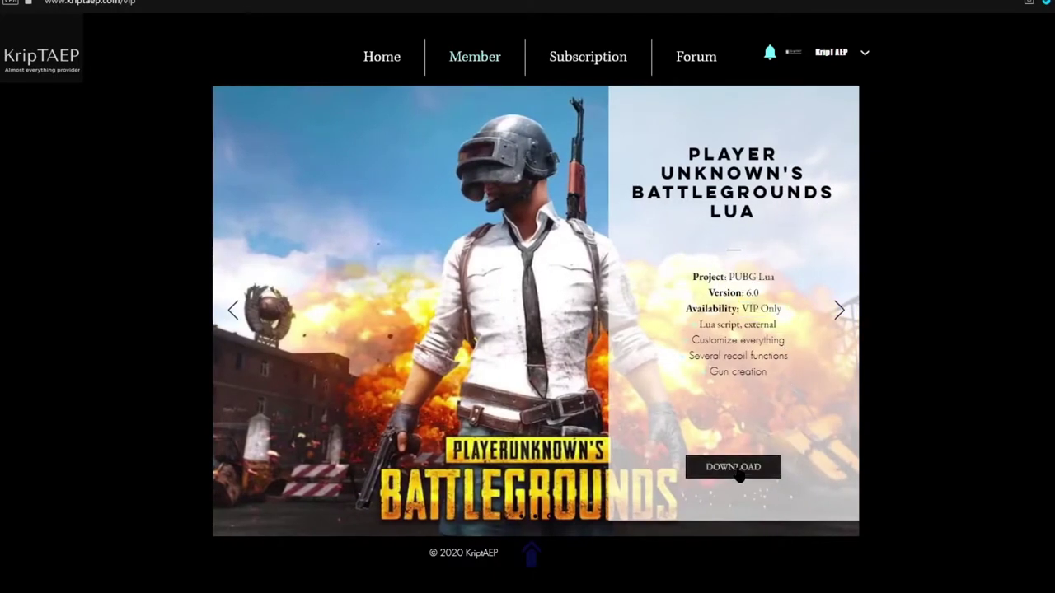
{"action": "left_click", "coordinate": [234, 309]}
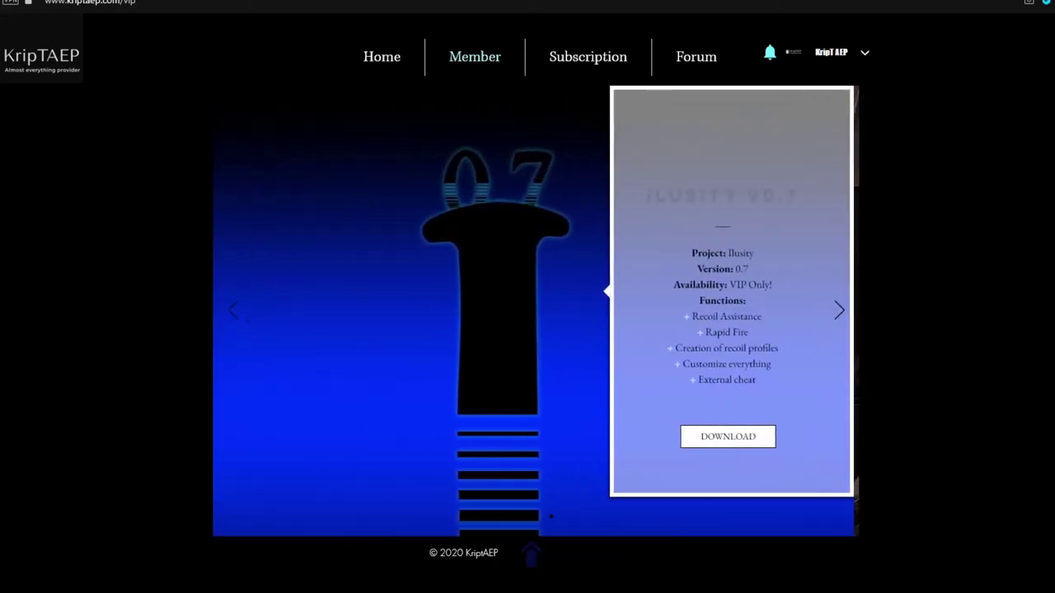
{"action": "left_click", "coordinate": [739, 439]}
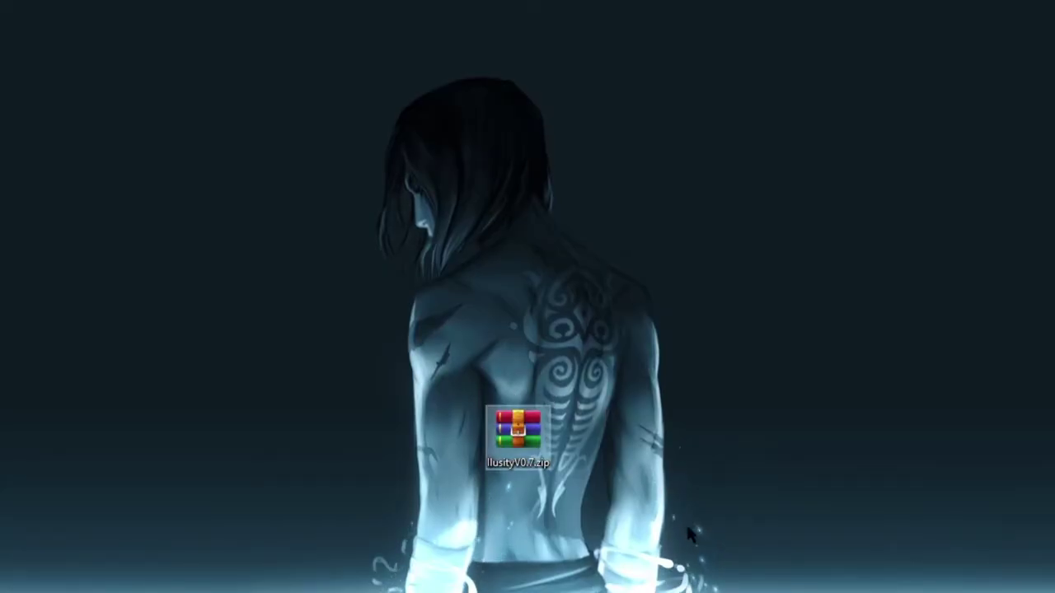
Step: Extract IlusityV0.7.zip on the desktop into its own IlusityV0.7 folder
{"action": "left_click_drag", "start_coordinate": [329, 353], "coordinate": [630, 563]}
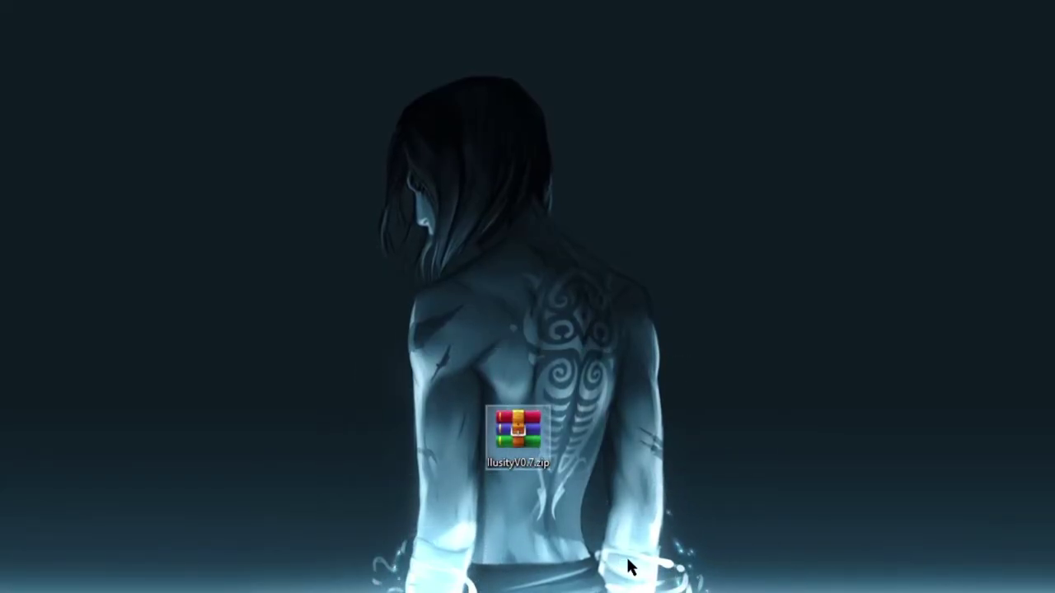
{"action": "left_click", "coordinate": [656, 547]}
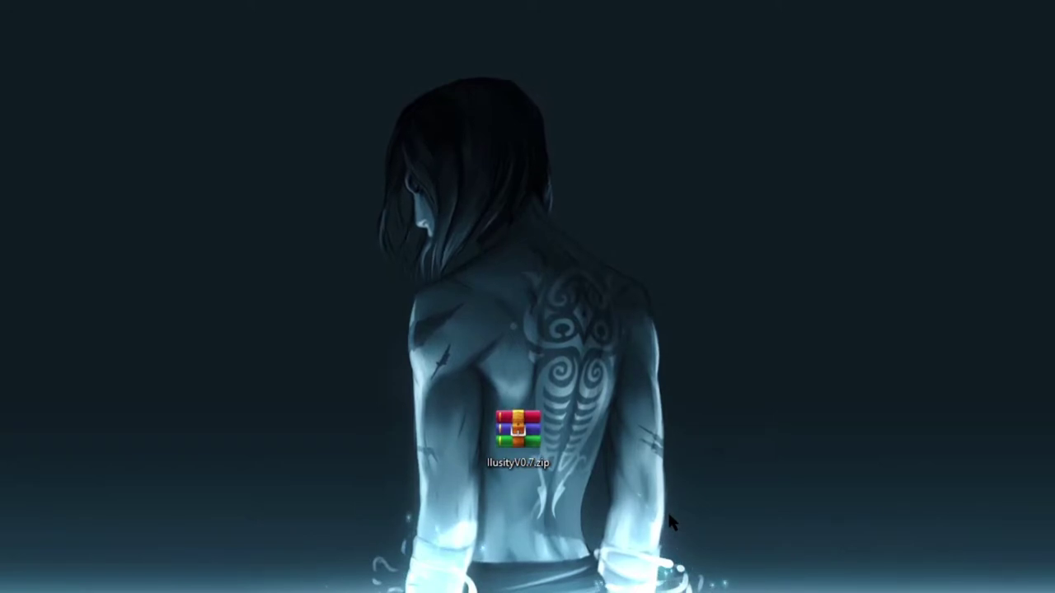
{"action": "right_click", "coordinate": [518, 431]}
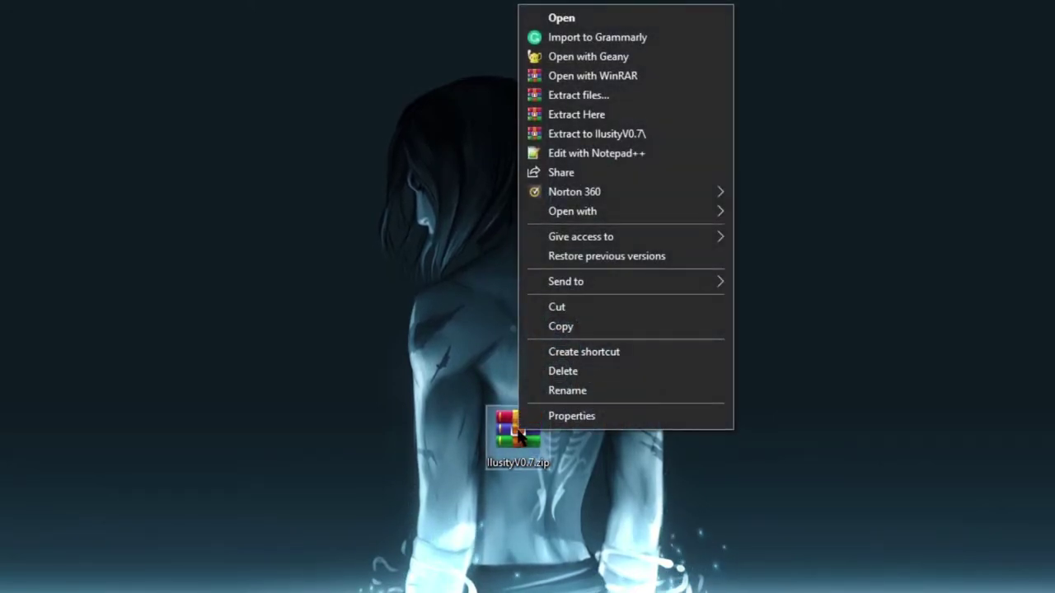
{"action": "left_click", "coordinate": [610, 135]}
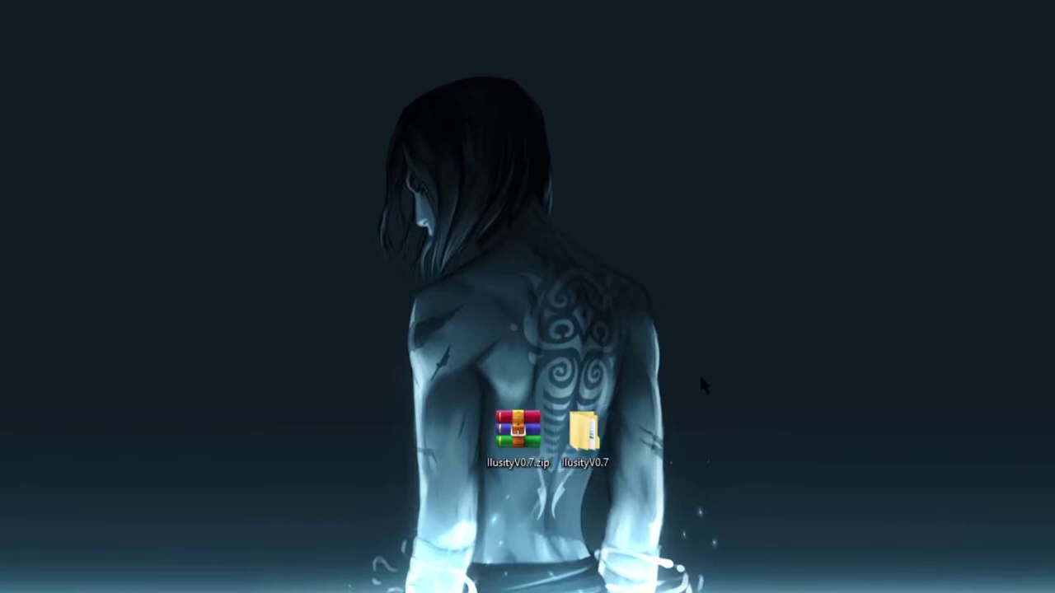
Step: Move the IlusityV0.7.zip archive out of the way and reposition the extracted IlusityV0.7 folder on the desktop
{"action": "left_click_drag", "start_coordinate": [371, 346], "coordinate": [628, 471]}
{"action": "left_click", "coordinate": [514, 441]}
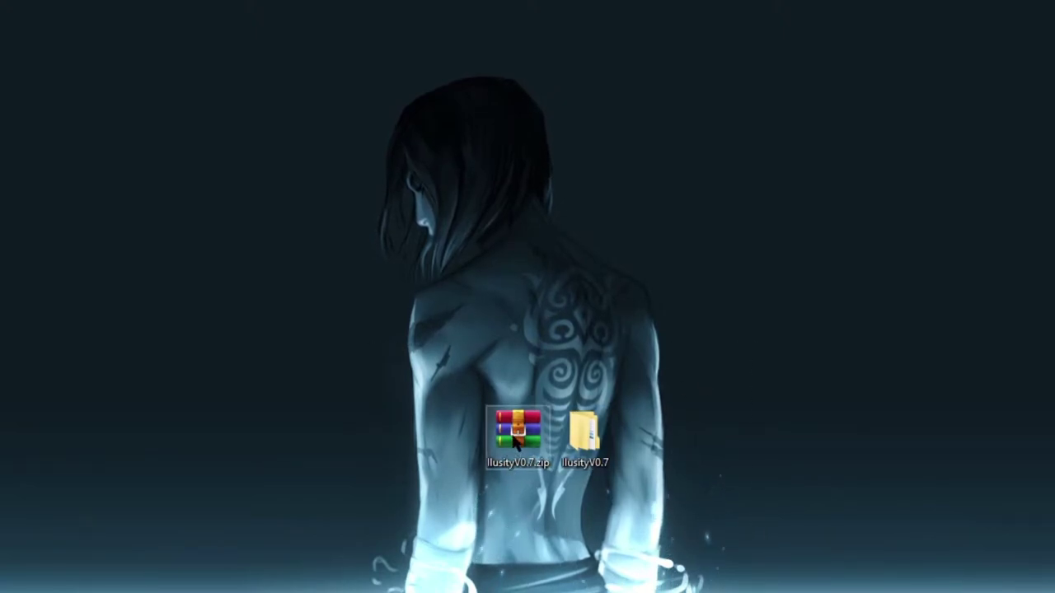
{"action": "left_click_drag", "start_coordinate": [514, 441], "coordinate": [142, 335]}
{"action": "left_click_drag", "start_coordinate": [586, 445], "coordinate": [503, 379]}
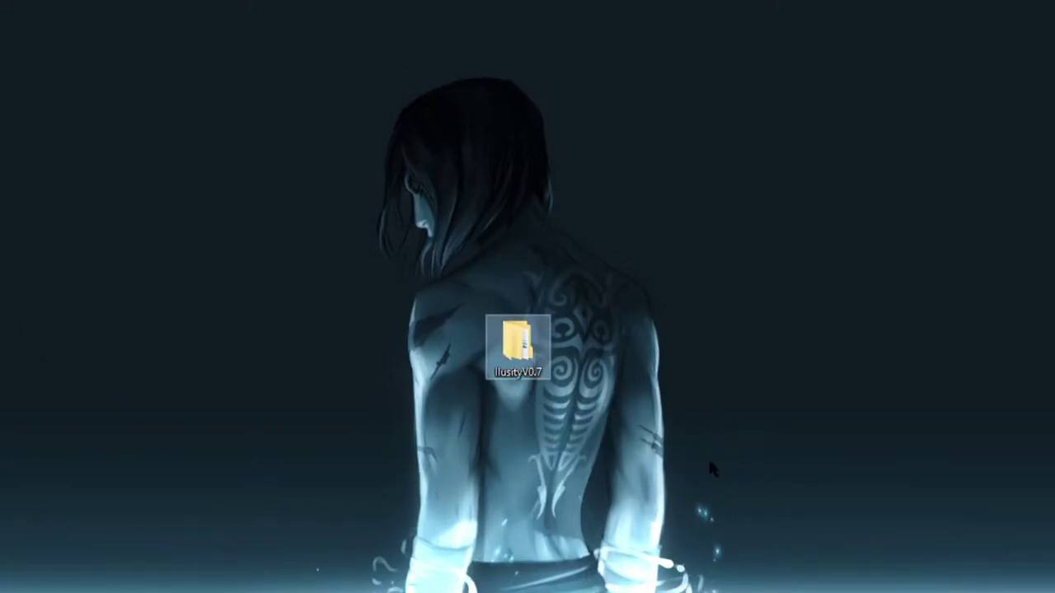
Step: Open the nested IlusityV0.7 folder inside the extracted folder and show its files as large icons
{"action": "double_click", "coordinate": [518, 338]}
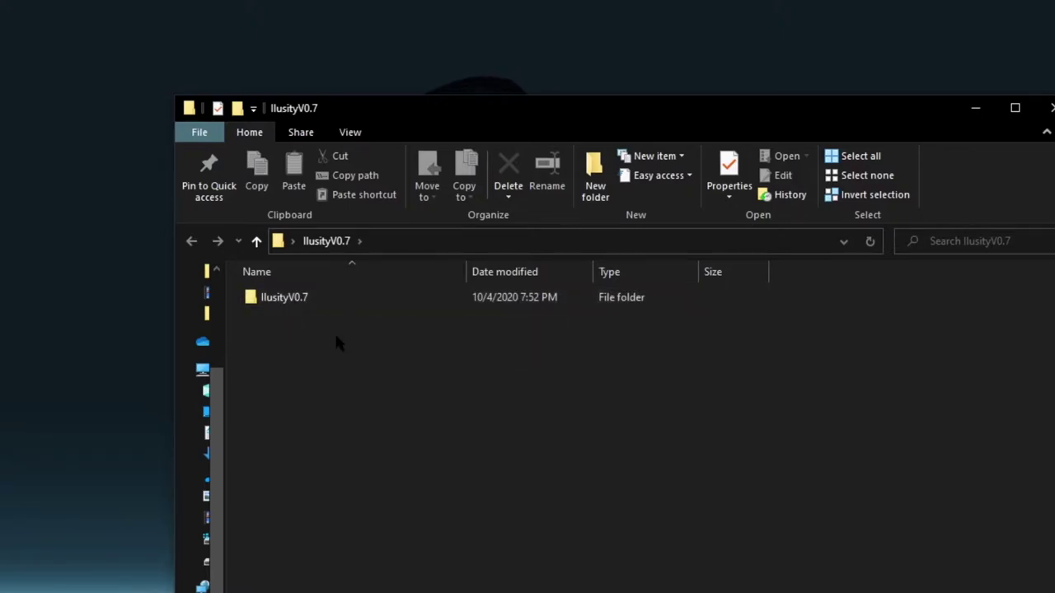
{"action": "scroll", "coordinate": [333, 333], "scroll_direction": "up", "scroll_amount": 2, "text": "ctrl"}
{"action": "scroll", "coordinate": [333, 337], "scroll_direction": "up", "scroll_amount": 3, "text": "ctrl"}
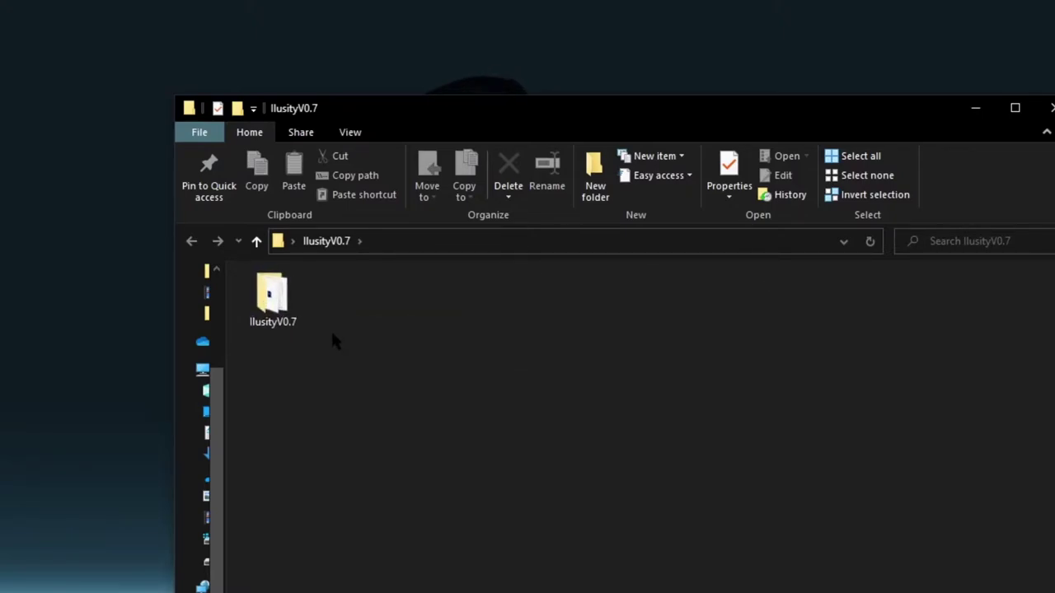
{"action": "double_click", "coordinate": [309, 350]}
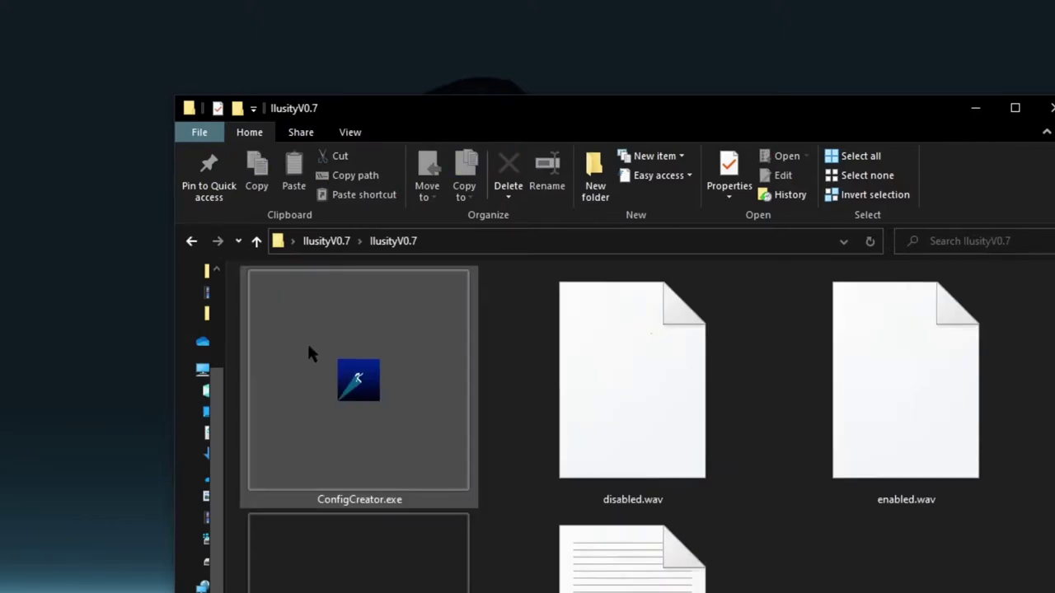
{"action": "scroll", "coordinate": [702, 375], "scroll_direction": "down", "scroll_amount": 1}
{"action": "scroll", "coordinate": [699, 371], "scroll_direction": "down", "scroll_amount": 2, "text": "ctrl"}
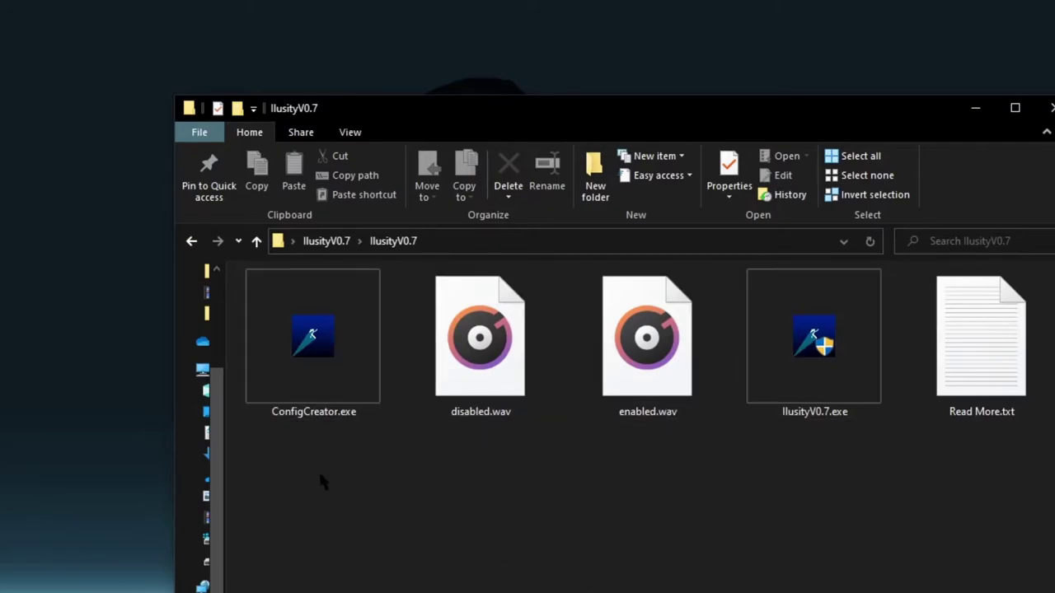
Step: Examine the extracted program files: ConfigCreator.exe, IlusityV0.7.exe, enabled.wav and disabled.wav
{"action": "left_click_drag", "start_coordinate": [318, 483], "coordinate": [382, 487]}
{"action": "left_click", "coordinate": [313, 333]}
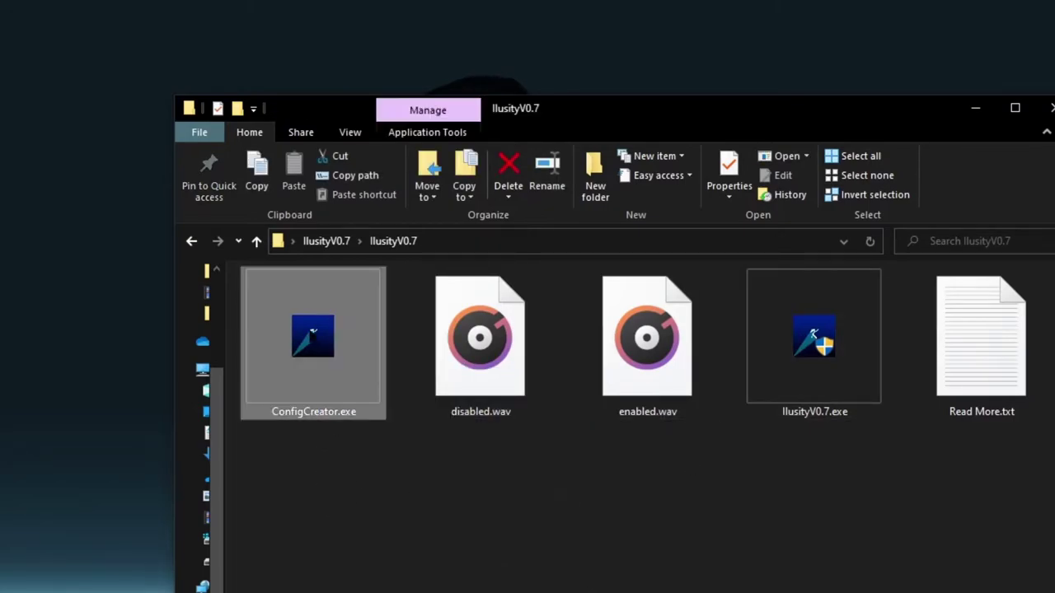
{"action": "left_click_drag", "start_coordinate": [816, 504], "coordinate": [880, 380]}
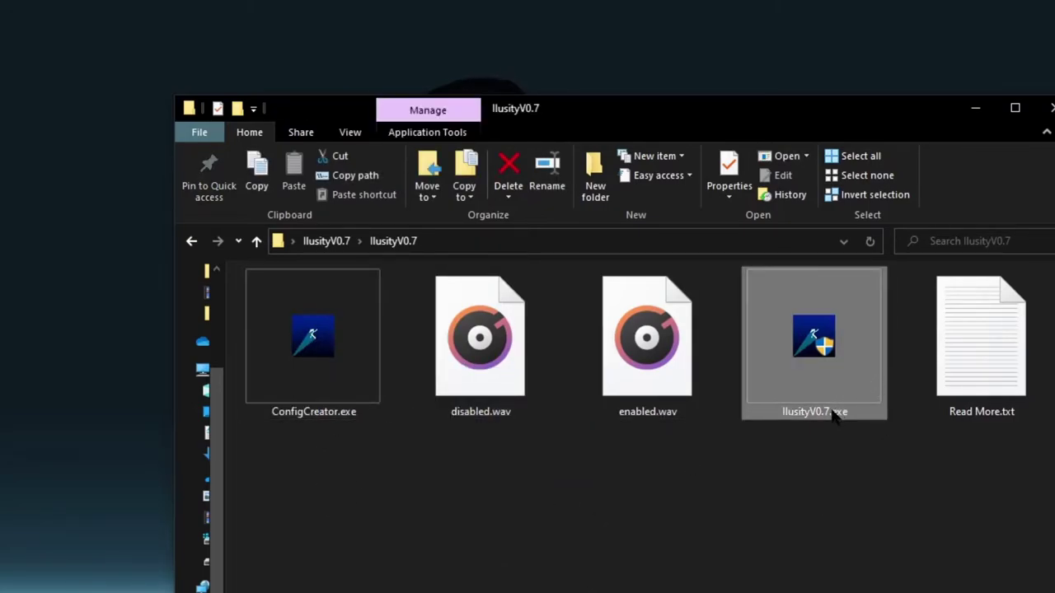
{"action": "left_click_drag", "start_coordinate": [711, 493], "coordinate": [690, 382]}
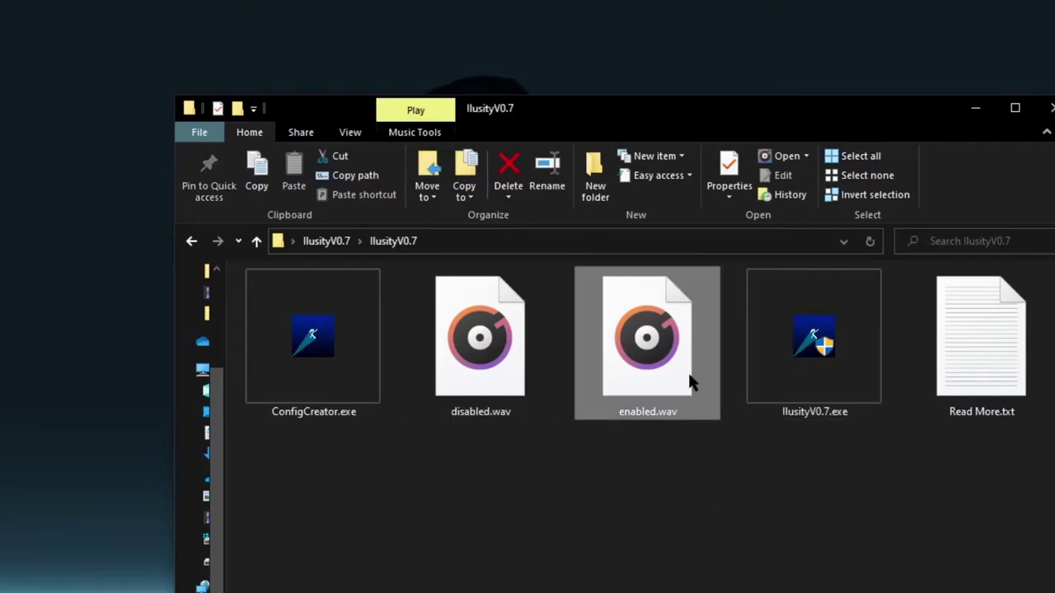
{"action": "left_click", "coordinate": [478, 377]}
{"action": "left_click", "coordinate": [692, 377]}
{"action": "left_click", "coordinate": [478, 378]}
{"action": "left_click", "coordinate": [659, 378]}
{"action": "left_click", "coordinate": [486, 378]}
{"action": "left_click", "coordinate": [659, 377]}
{"action": "left_click", "coordinate": [469, 378]}
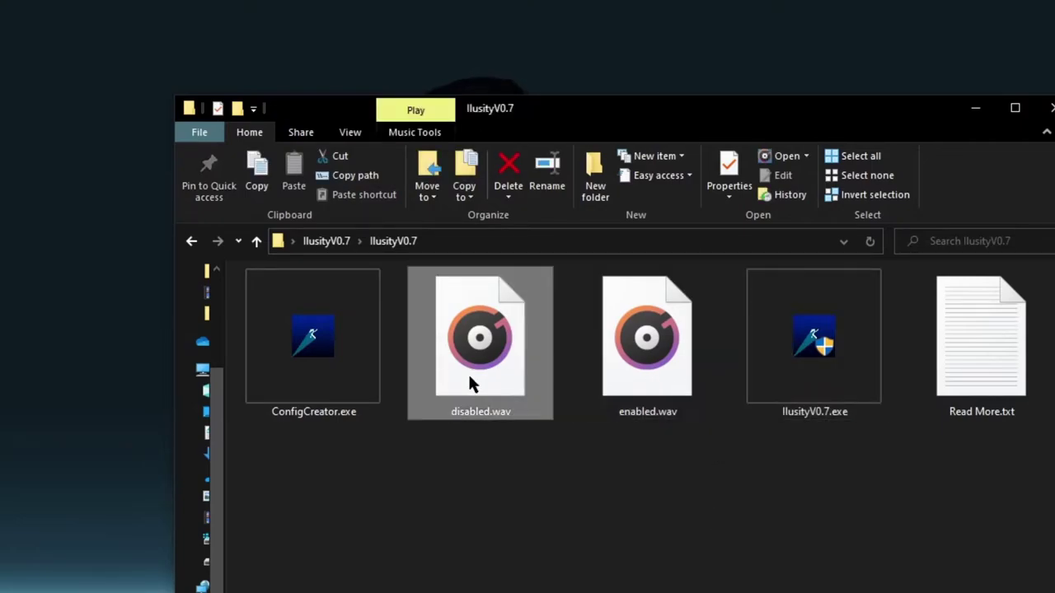
{"action": "left_click", "coordinate": [651, 377]}
{"action": "left_click", "coordinate": [475, 376]}
{"action": "left_click", "coordinate": [779, 465]}
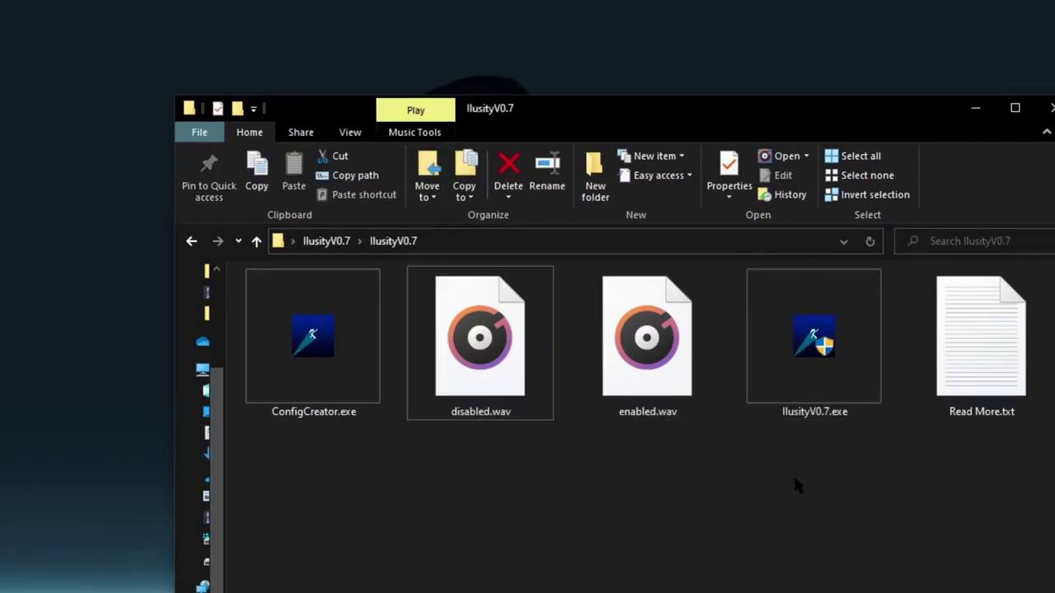
Step: Open Read More.txt and review its project, version and release date section
{"action": "double_click", "coordinate": [970, 383]}
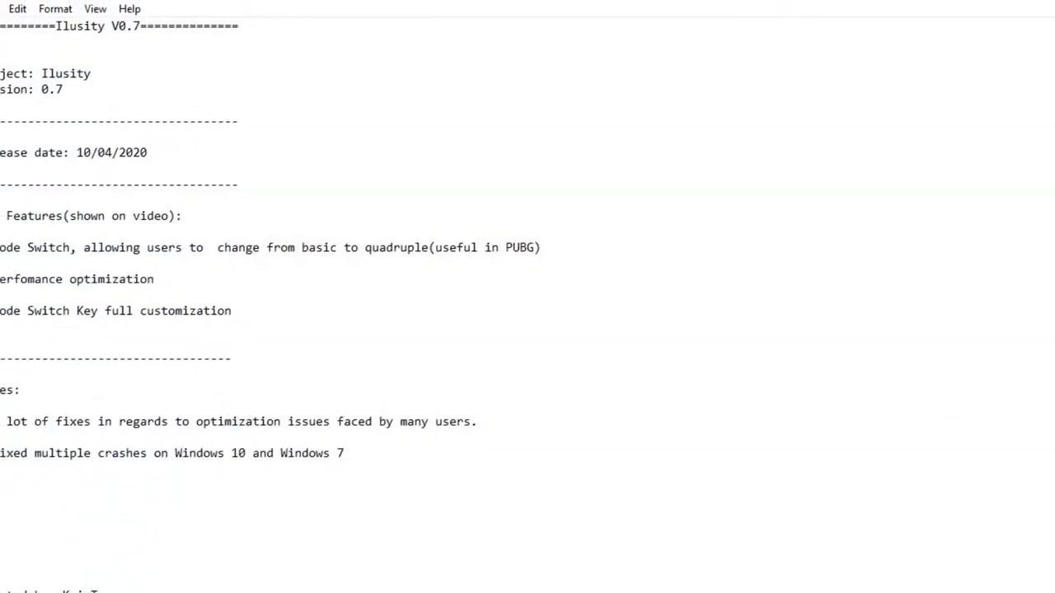
{"action": "key", "text": "ctrl+a"}
{"action": "left_click_drag", "start_coordinate": [257, 157], "coordinate": [0, 29]}
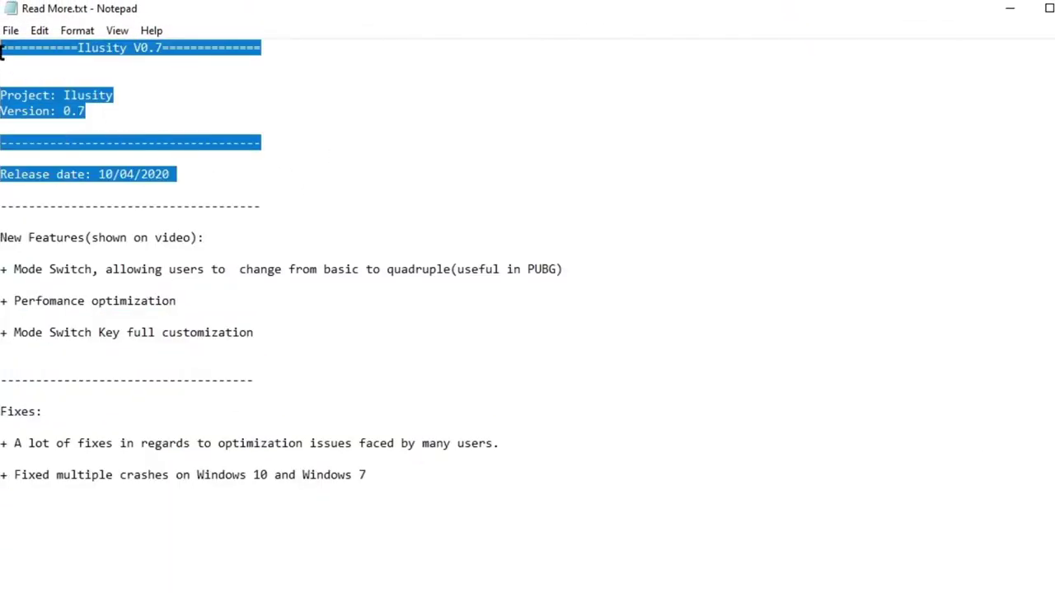
{"action": "left_click", "coordinate": [369, 153]}
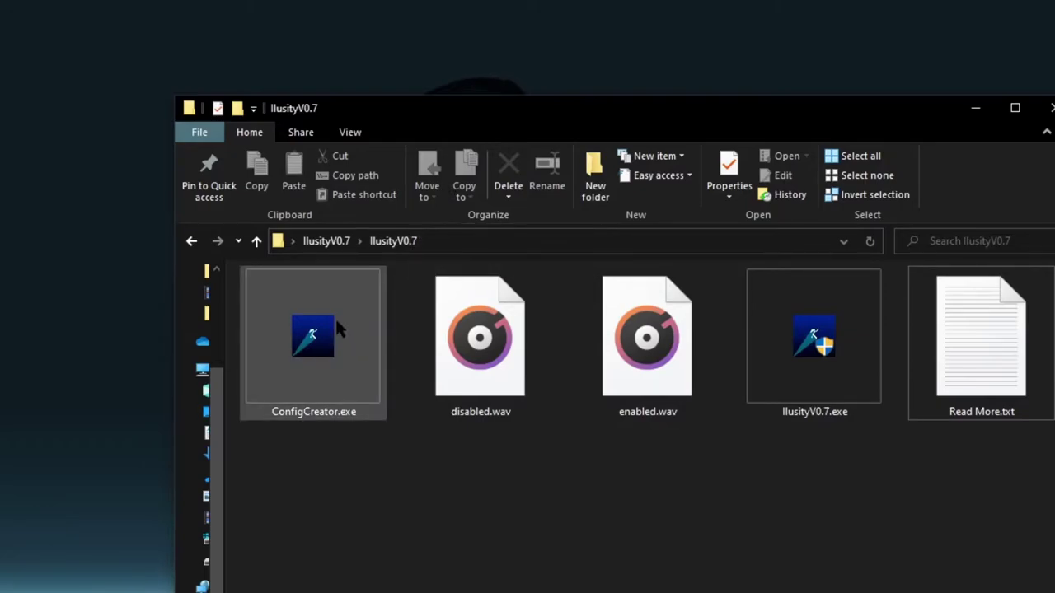
Step: Run ConfigCreator.exe and enter pubg as the name of the game
{"action": "left_click", "coordinate": [309, 402]}
{"action": "double_click", "coordinate": [309, 358]}
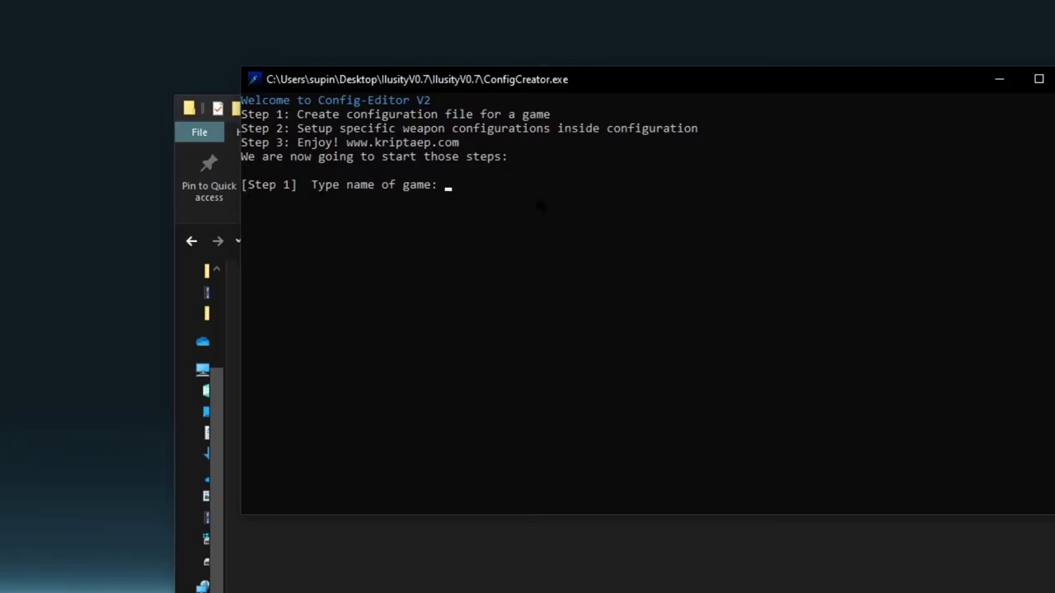
{"action": "type", "text": "pubg"}
{"action": "key", "text": "Return"}
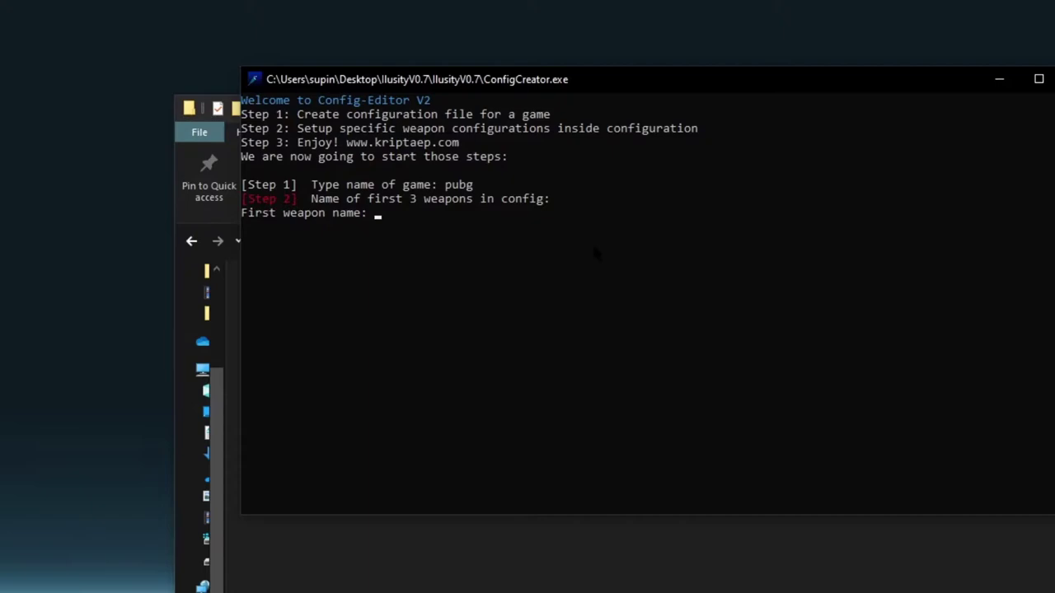
Step: Name the three configuration weapons akm, beryl and mp4 to generate the game's config file
{"action": "type", "text": "akm"}
{"action": "key", "text": "Return"}
{"action": "type", "text": "ber"}
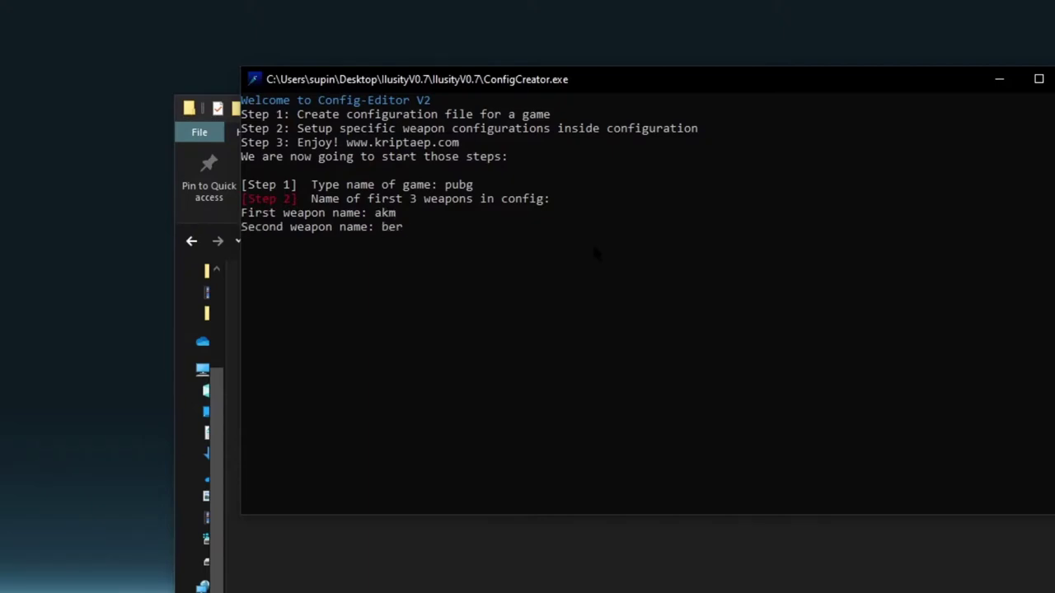
{"action": "type", "text": "yl"}
{"action": "key", "text": "Return"}
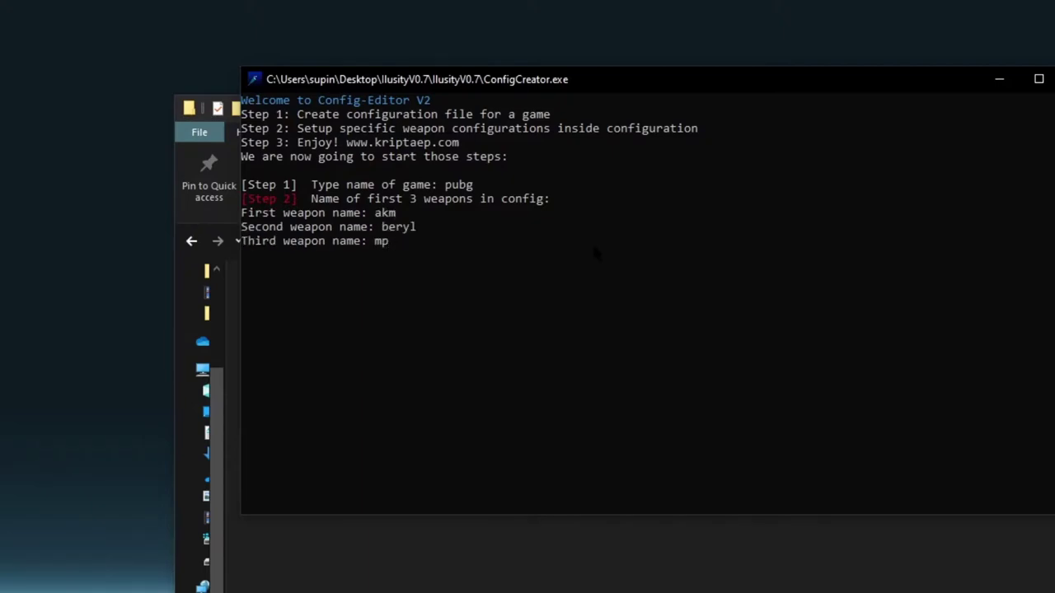
{"action": "type", "text": "mp4"}
{"action": "key", "text": "Return"}
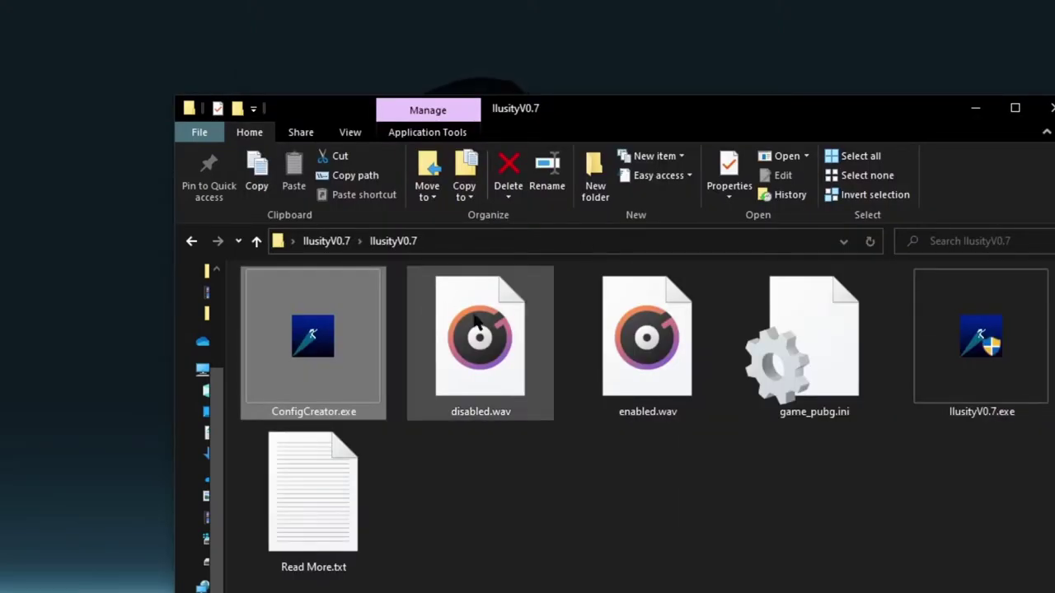
Step: Open the generated game_pubg.ini configuration file in a text editor
{"action": "left_click", "coordinate": [797, 375]}
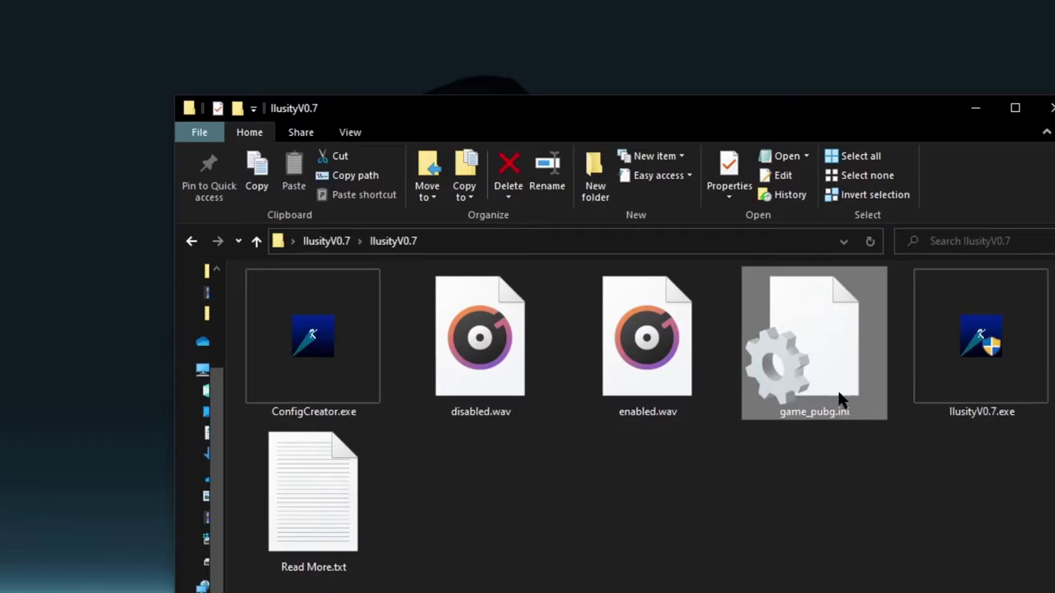
{"action": "right_click", "coordinate": [830, 342]}
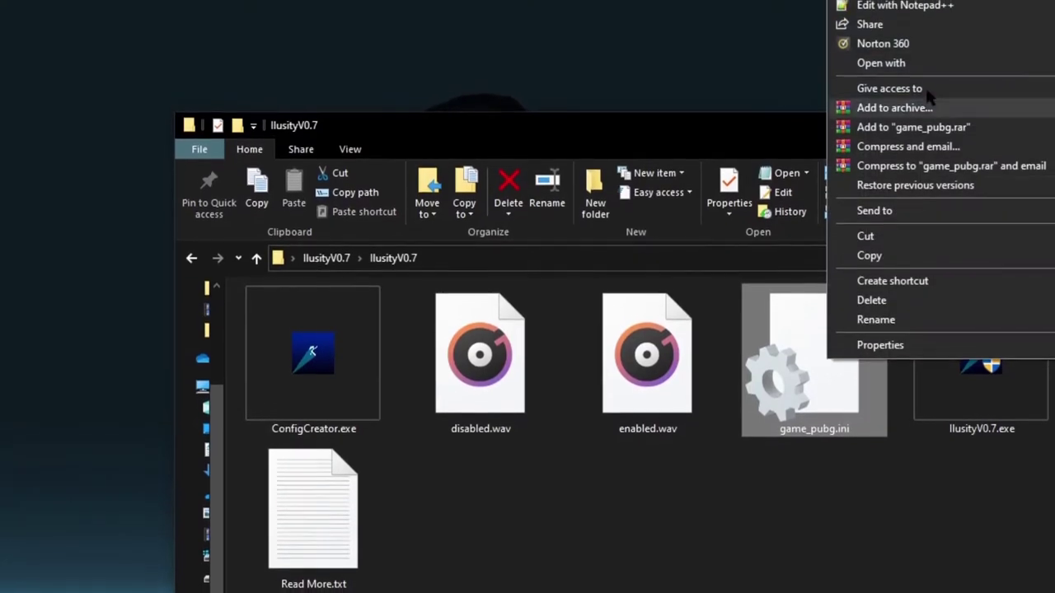
{"action": "left_click", "coordinate": [857, 1]}
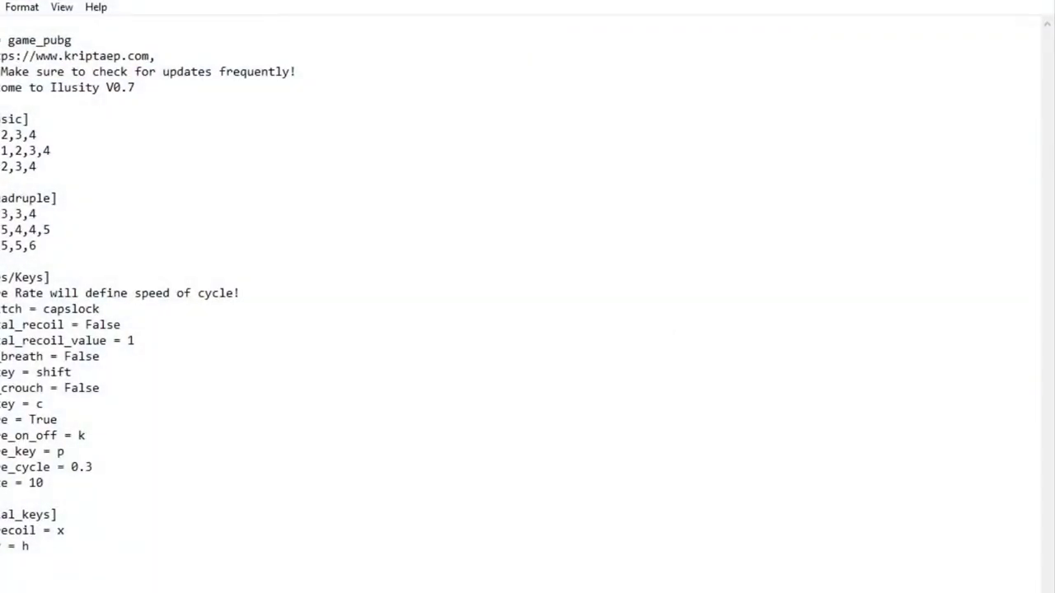
Step: Examine the pubg configuration, from the rapid-fire and key settings to the mode_Basic and mode_Quadruple weapon values
{"action": "key", "text": "ctrl+a"}
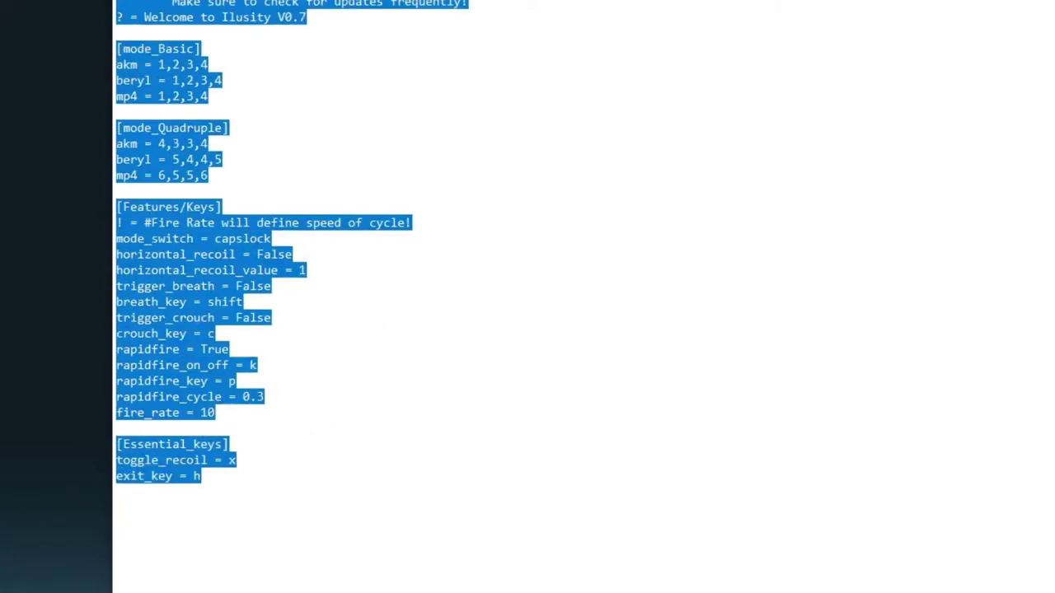
{"action": "left_click", "coordinate": [212, 499]}
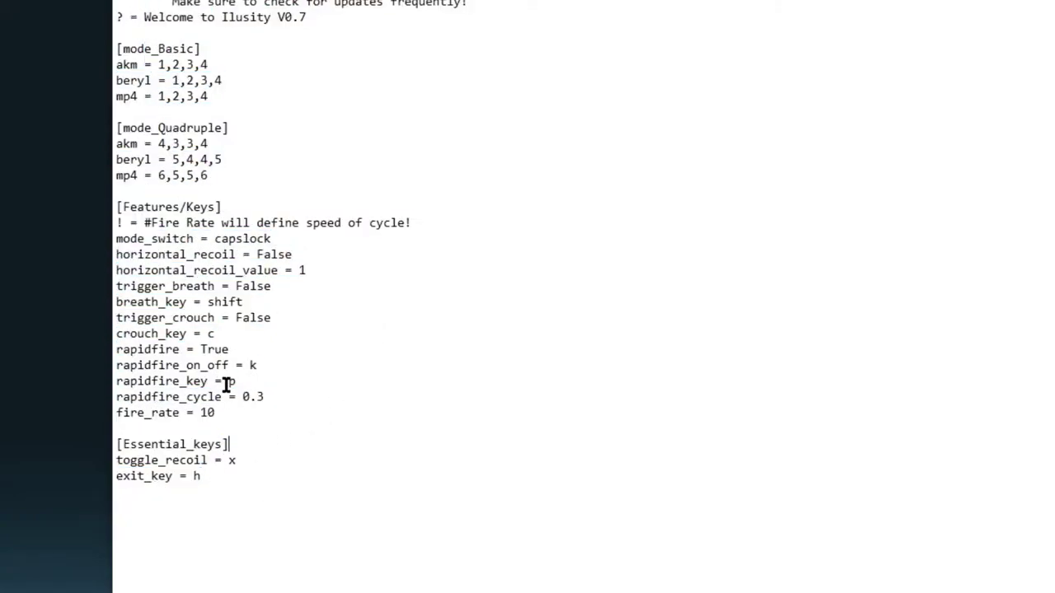
{"action": "left_click_drag", "start_coordinate": [236, 422], "coordinate": [207, 414]}
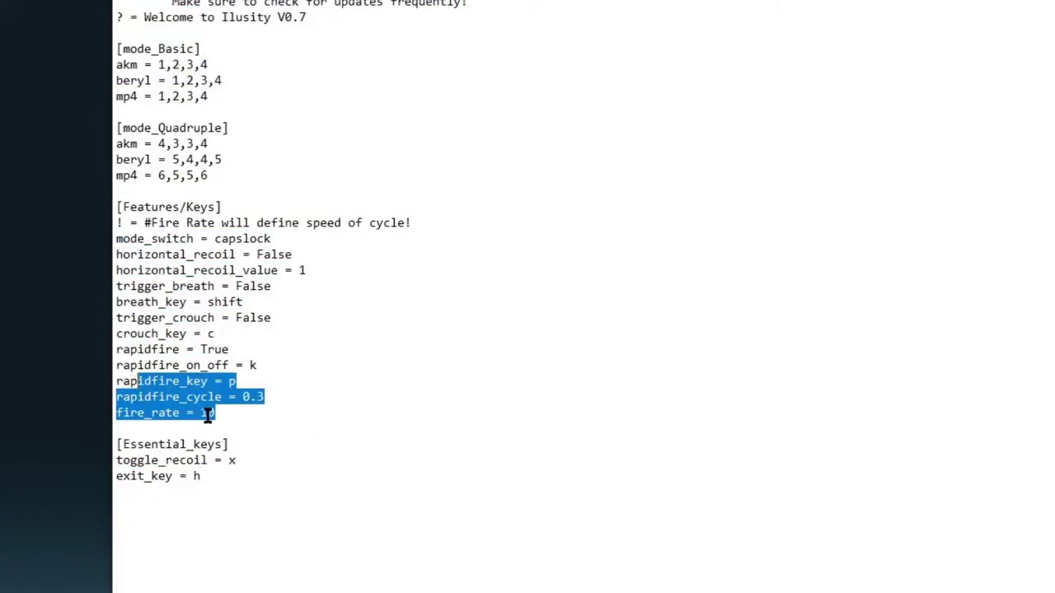
{"action": "left_click", "coordinate": [247, 429]}
{"action": "left_click_drag", "start_coordinate": [238, 479], "coordinate": [107, 17]}
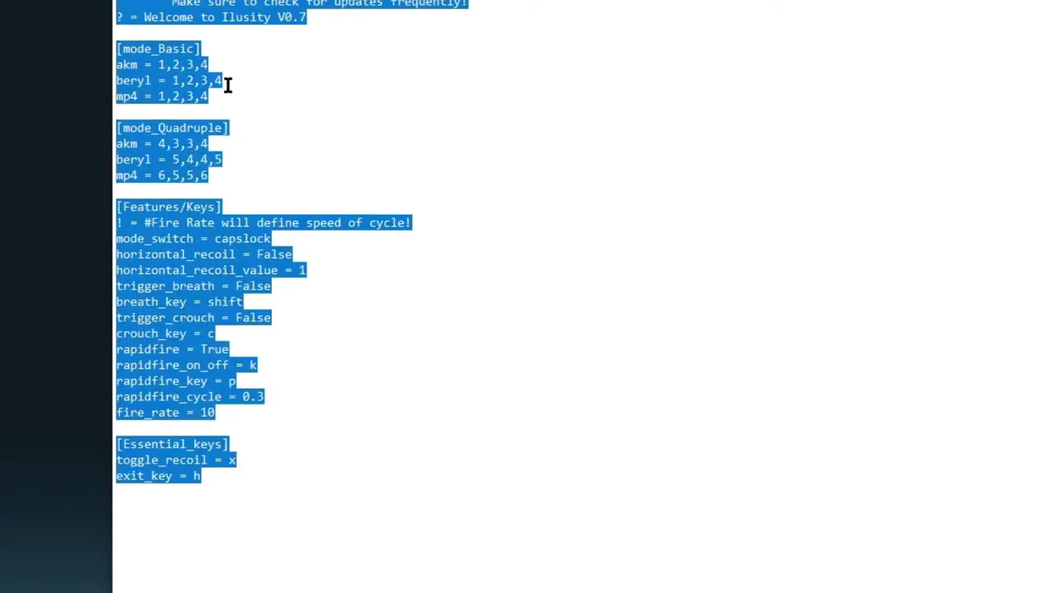
{"action": "left_click", "coordinate": [251, 96]}
{"action": "left_click_drag", "start_coordinate": [248, 180], "coordinate": [93, 45]}
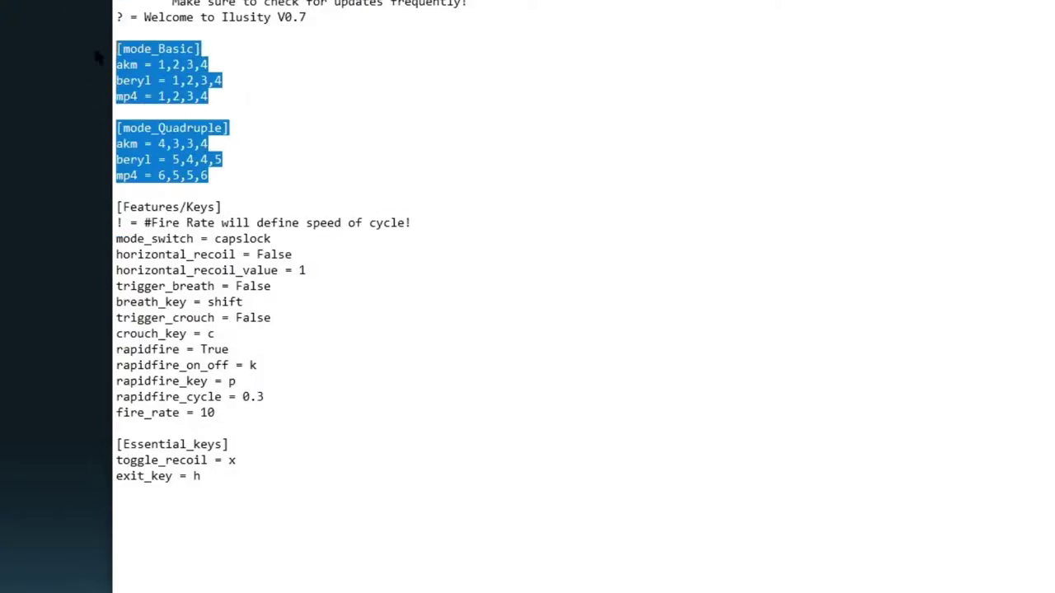
{"action": "left_click", "coordinate": [295, 154]}
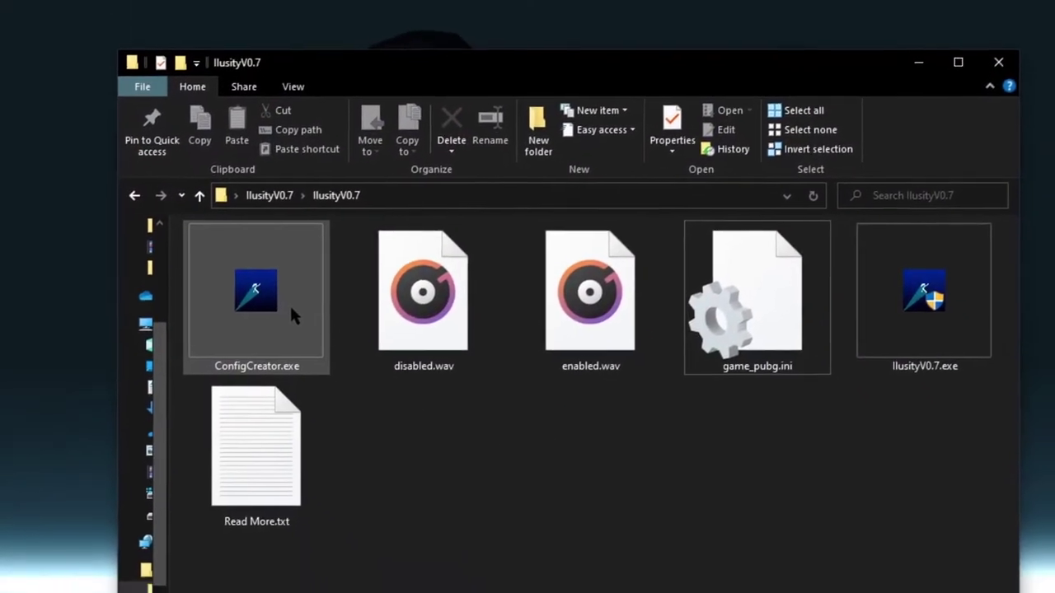
{"action": "double_click", "coordinate": [289, 303]}
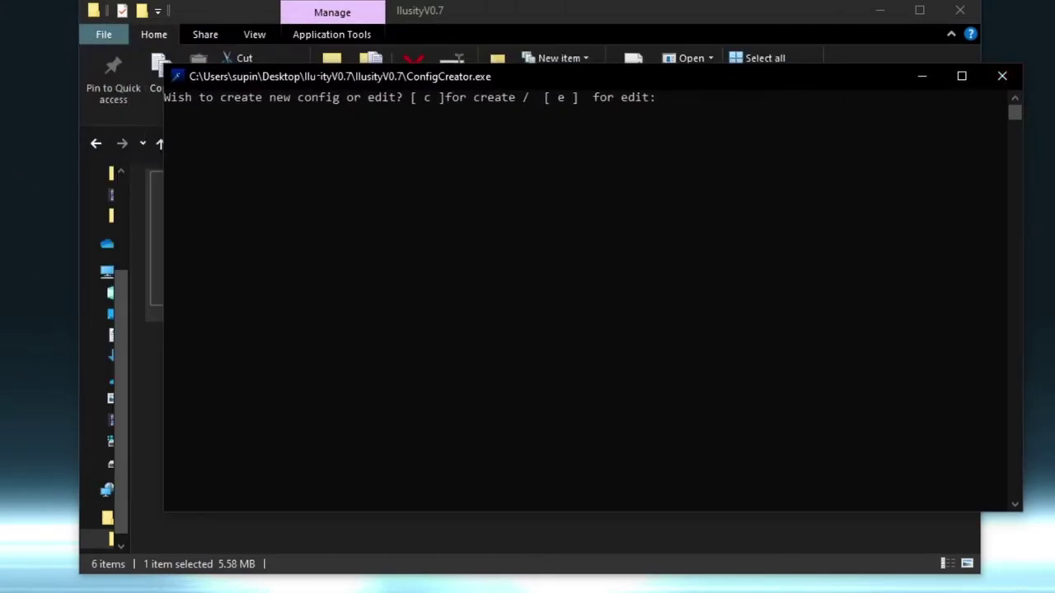
{"action": "left_click_drag", "start_coordinate": [315, 77], "coordinate": [473, 55]}
{"action": "left_click_drag", "start_coordinate": [575, 56], "coordinate": [354, 77]}
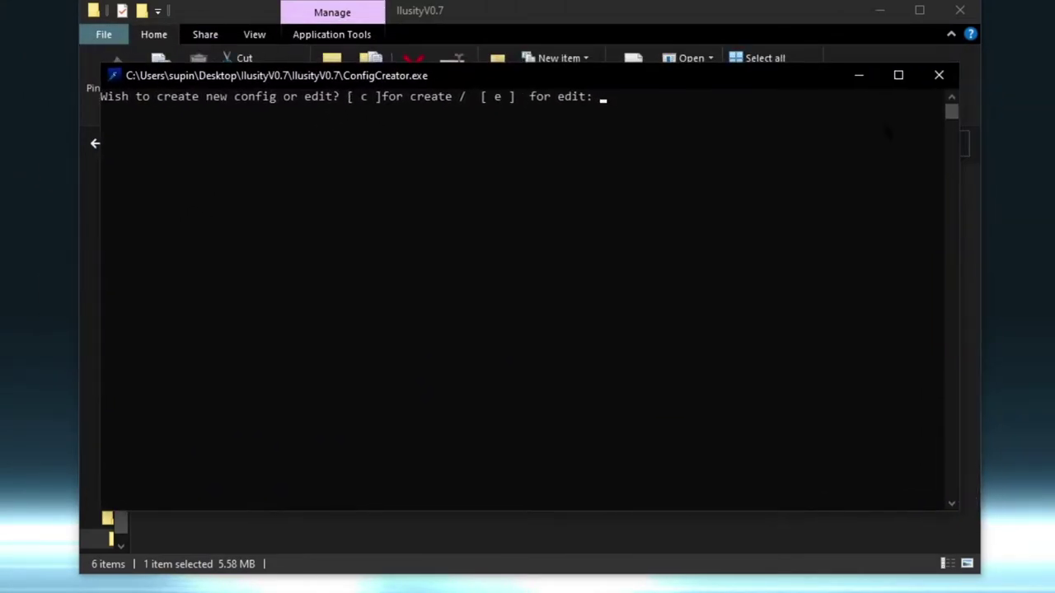
{"action": "left_click", "coordinate": [939, 74]}
Step: Run ConfigCreator.exe and answer c to create a new configuration
{"action": "double_click", "coordinate": [270, 232]}
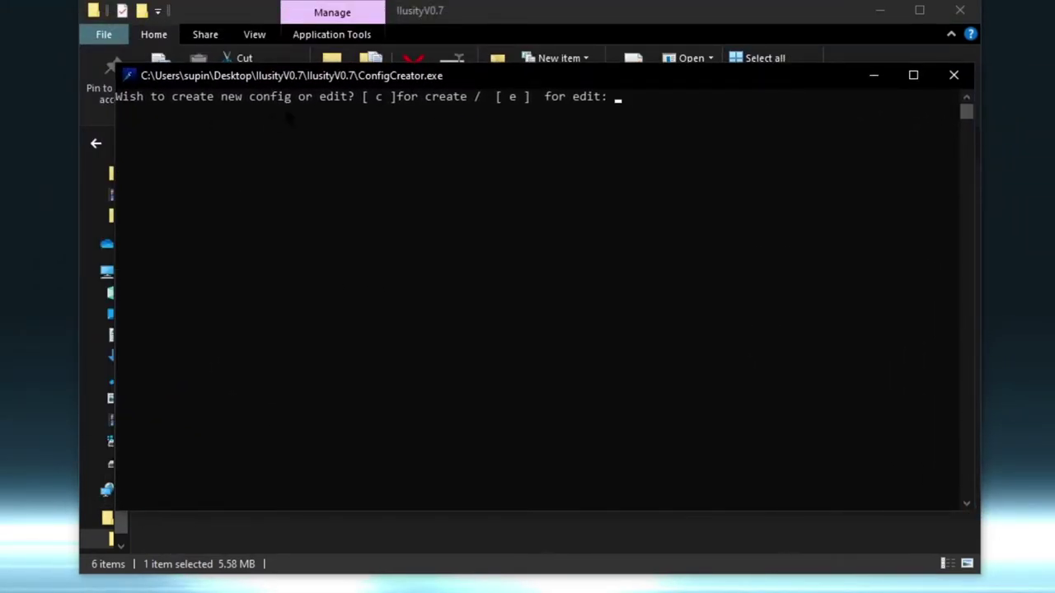
{"action": "left_click", "coordinate": [328, 114]}
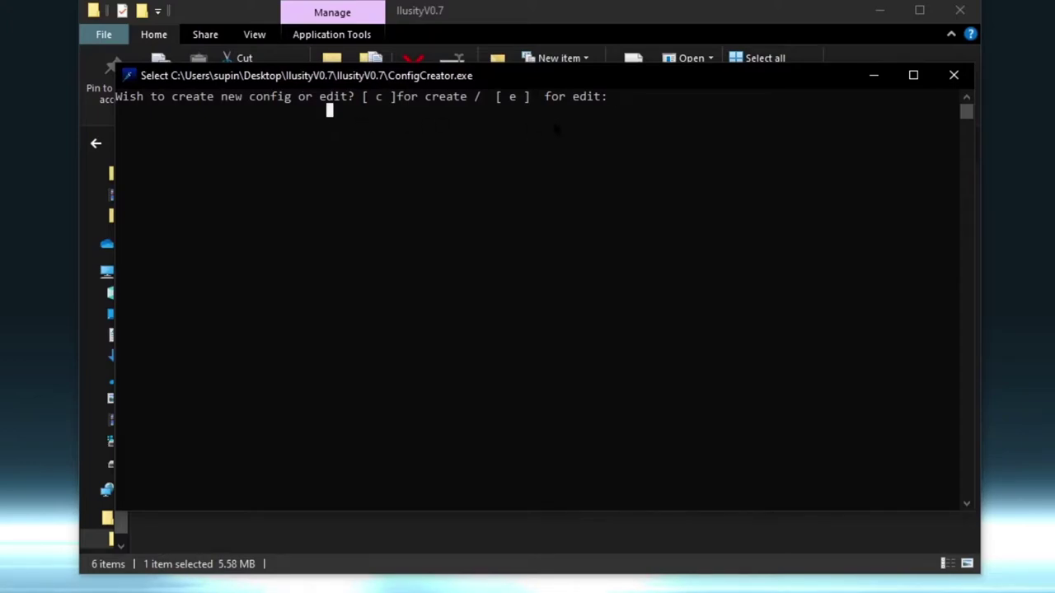
{"action": "left_click_drag", "start_coordinate": [545, 79], "coordinate": [527, 317]}
{"action": "left_click_drag", "start_coordinate": [682, 316], "coordinate": [671, 37]}
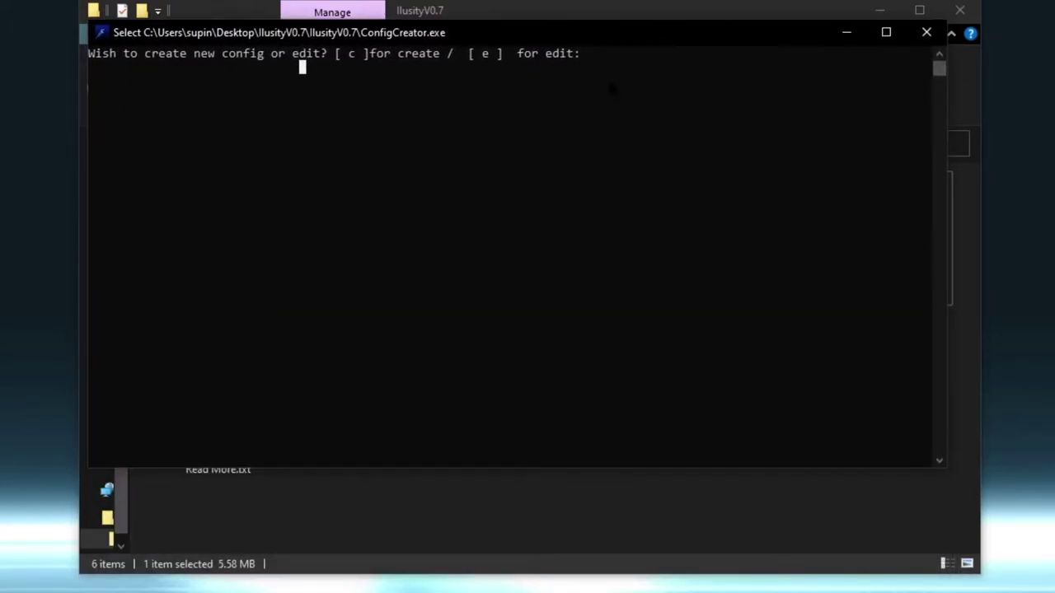
{"action": "type", "text": "c"}
{"action": "key", "text": "Return"}
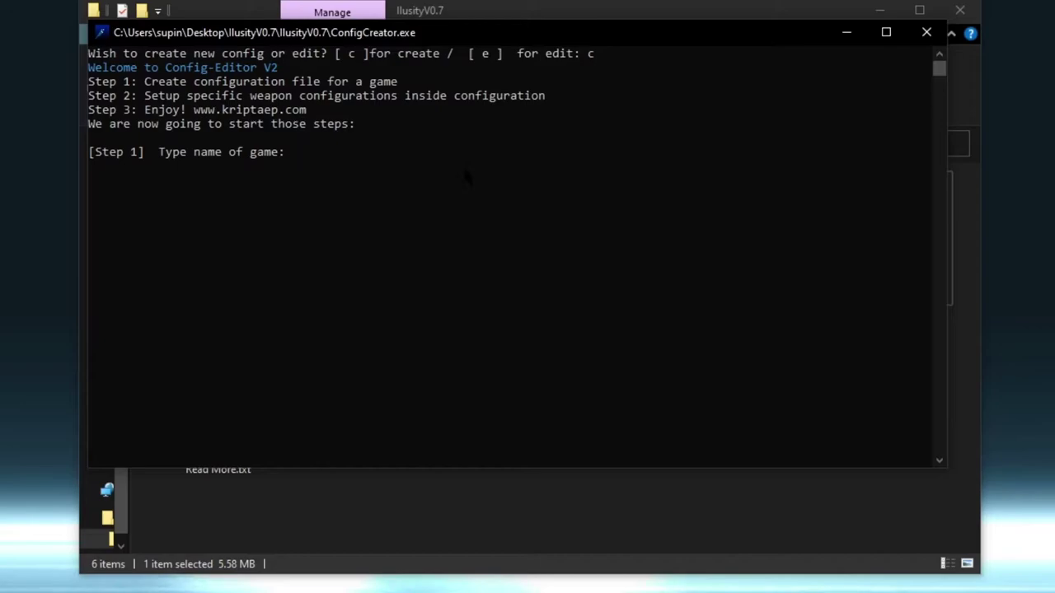
{"action": "type", "text": "wdnaudwdud"}
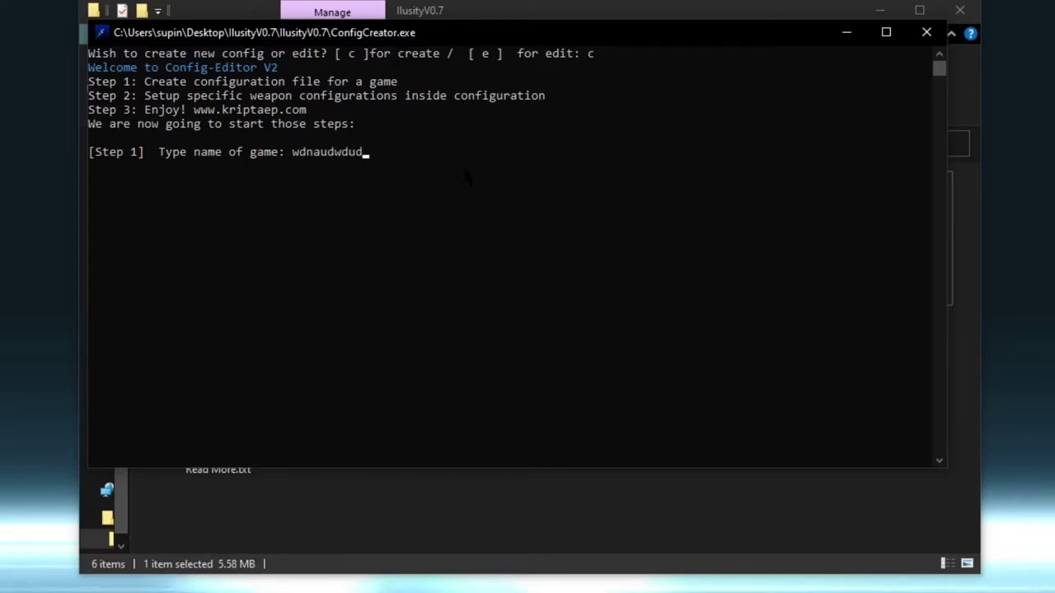
{"action": "key", "text": "BackSpace"}
{"action": "key", "text": "BackSpace"}
{"action": "key", "text": "BackSpace"}
{"action": "key", "text": "BackSpace"}
{"action": "key", "text": "BackSpace"}
{"action": "key", "text": "BackSpace"}
{"action": "key", "text": "BackSpace"}
{"action": "key", "text": "BackSpace"}
{"action": "key", "text": "BackSpace"}
{"action": "key", "text": "BackSpace"}
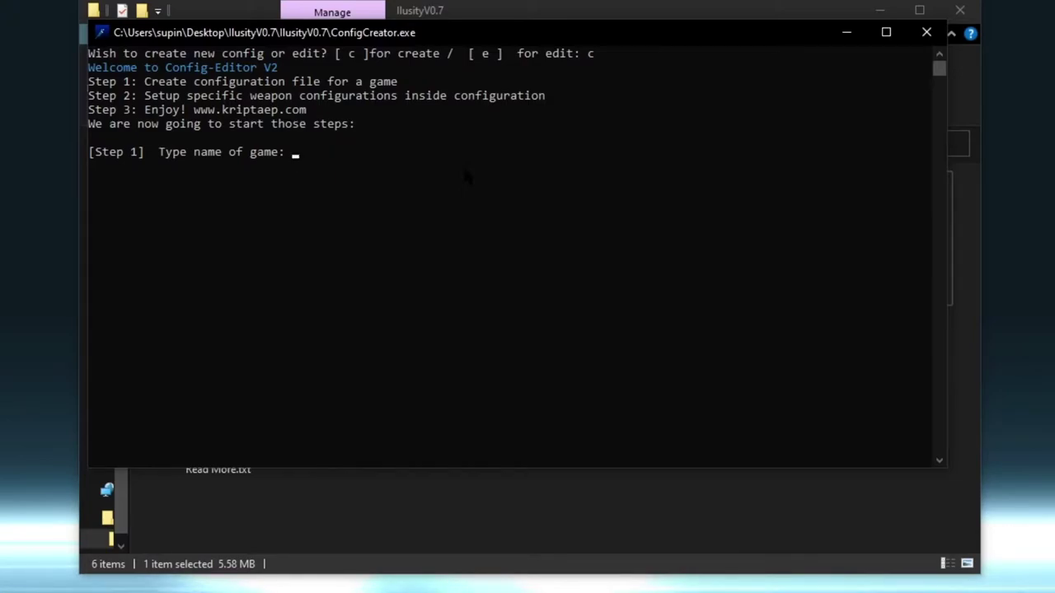
Step: Enter callofduty as the name of the game for the new configuration
{"action": "type", "text": "callofdu"}
{"action": "type", "text": "ty"}
{"action": "key", "text": "Return"}
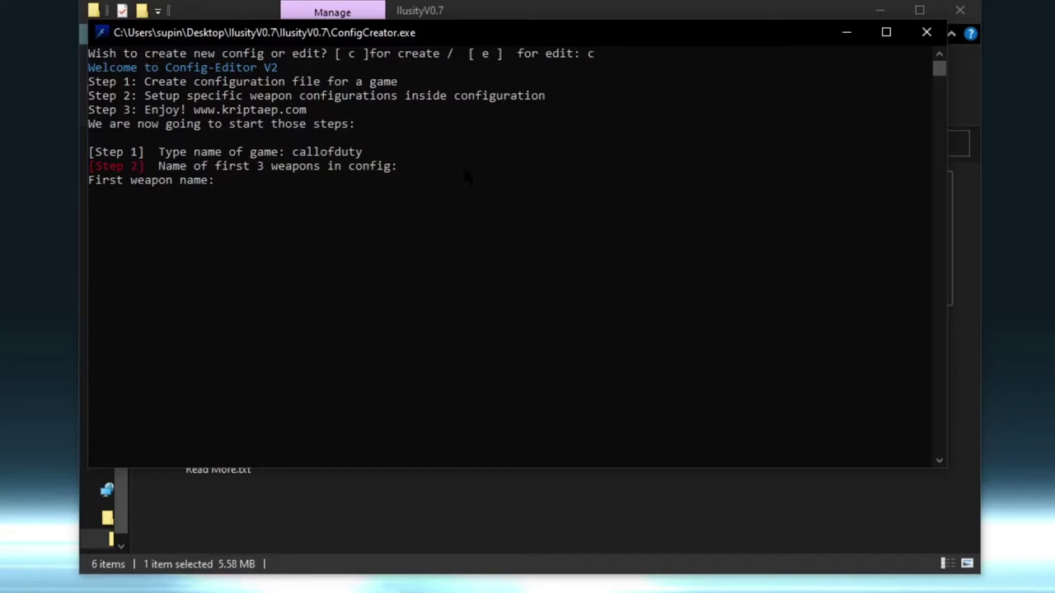
Step: Name the three configuration weapons grau, as-val and fara to generate the callofduty config file
{"action": "type", "text": "grau"}
{"action": "key", "text": "Return"}
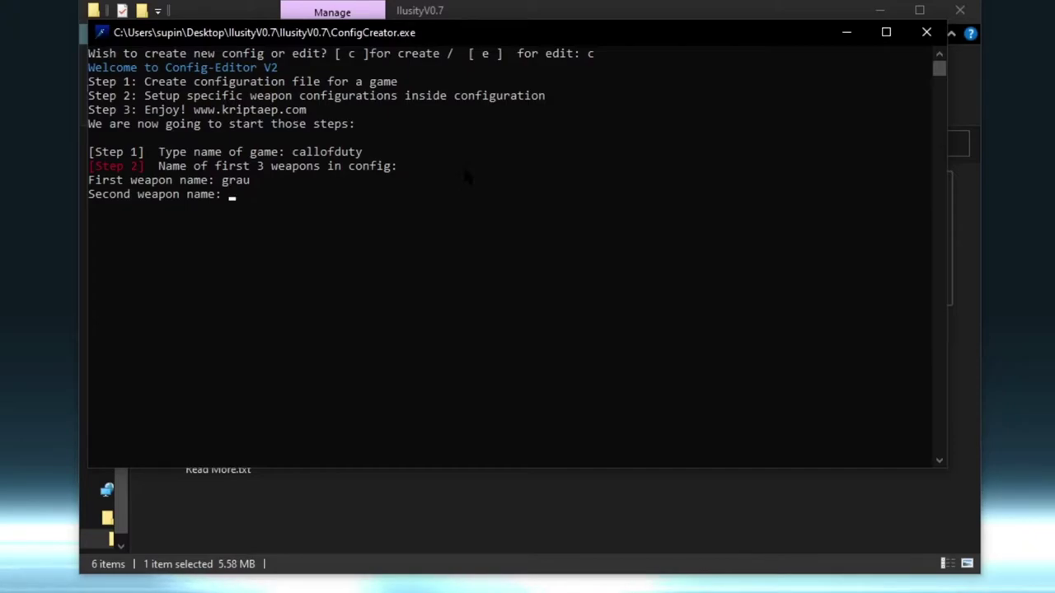
{"action": "type", "text": "as-val"}
{"action": "key", "text": "Return"}
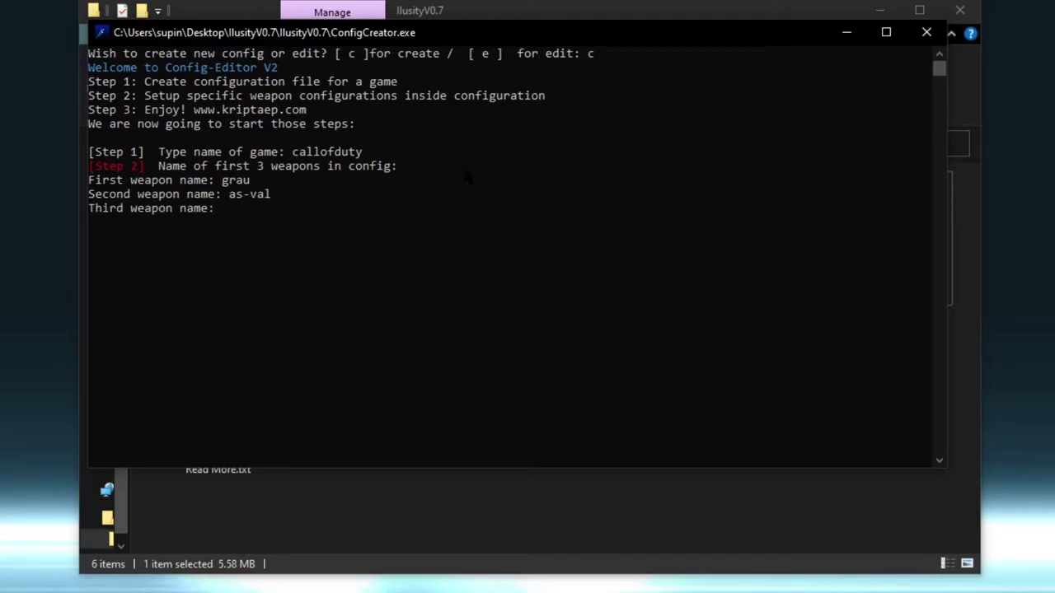
{"action": "type", "text": "ffar"}
{"action": "key", "text": "BackSpace"}
{"action": "key", "text": "BackSpace"}
{"action": "key", "text": "BackSpace"}
{"action": "type", "text": "ara"}
{"action": "key", "text": "Return"}
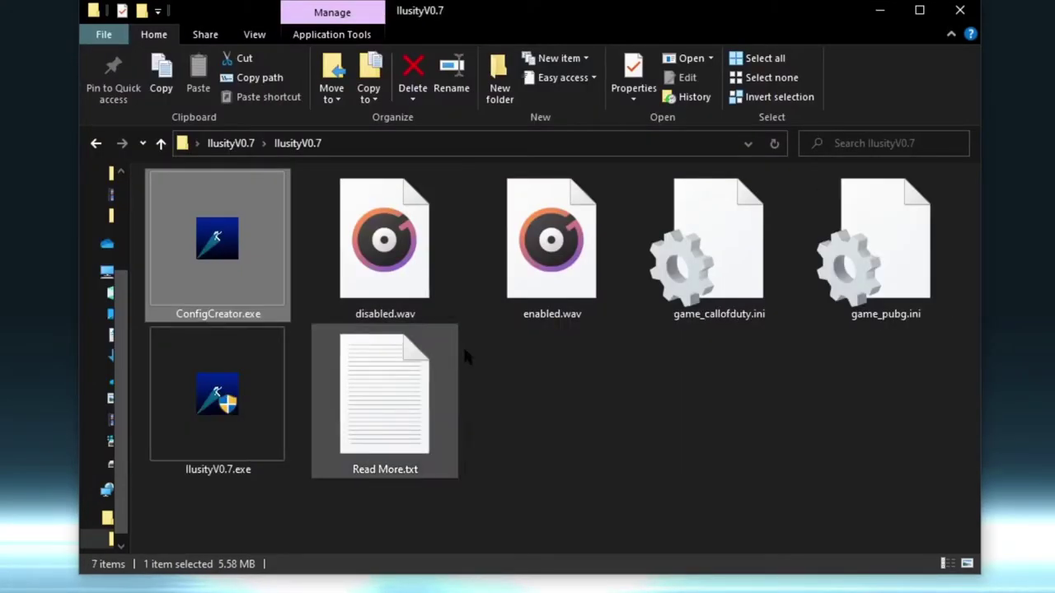
Step: Open game_callofduty.ini in Notepad to check its mode_Basic and mode_Quadruple weapon entries, and close it without saving
{"action": "right_click", "coordinate": [729, 272]}
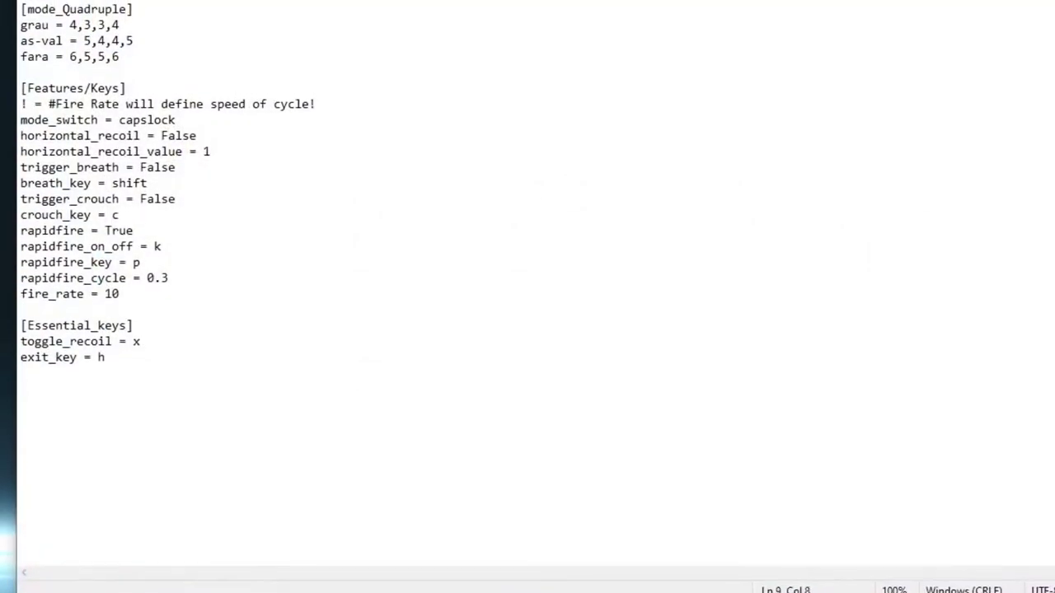
{"action": "left_click", "coordinate": [151, 73]}
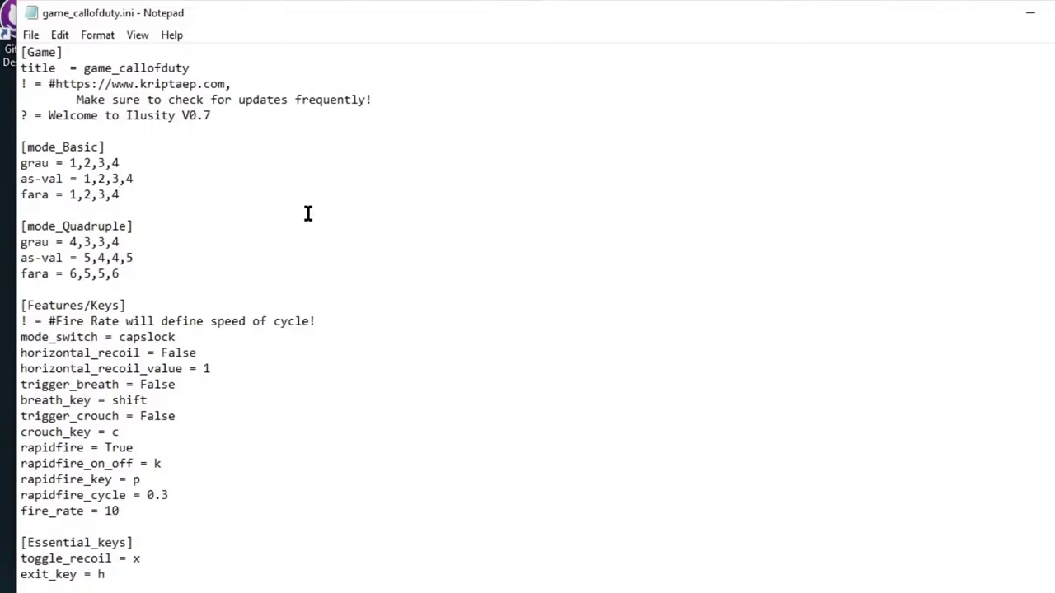
{"action": "key", "text": "Return"}
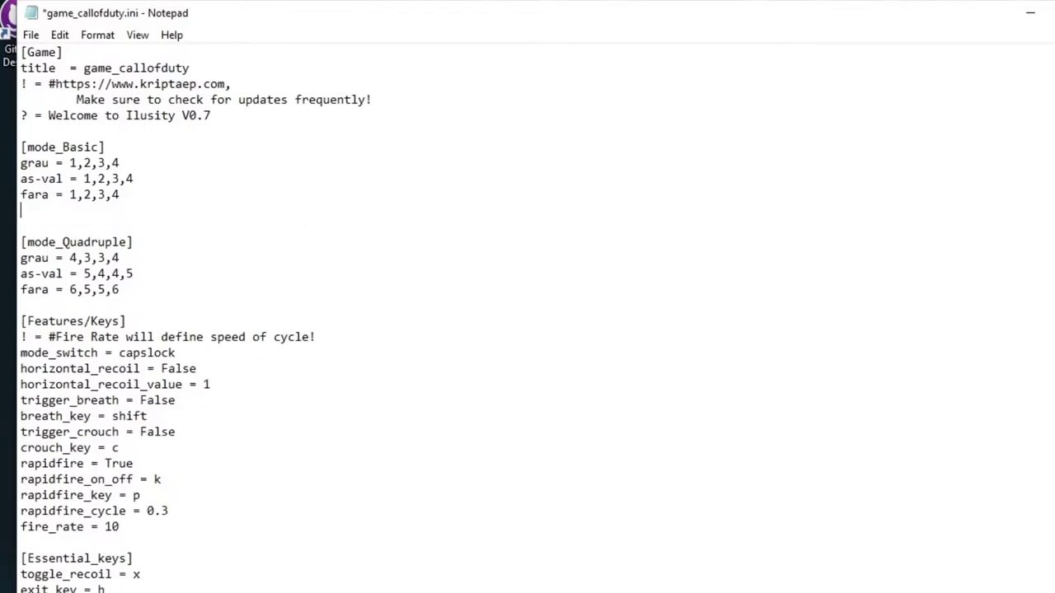
{"action": "key", "text": "BackSpace"}
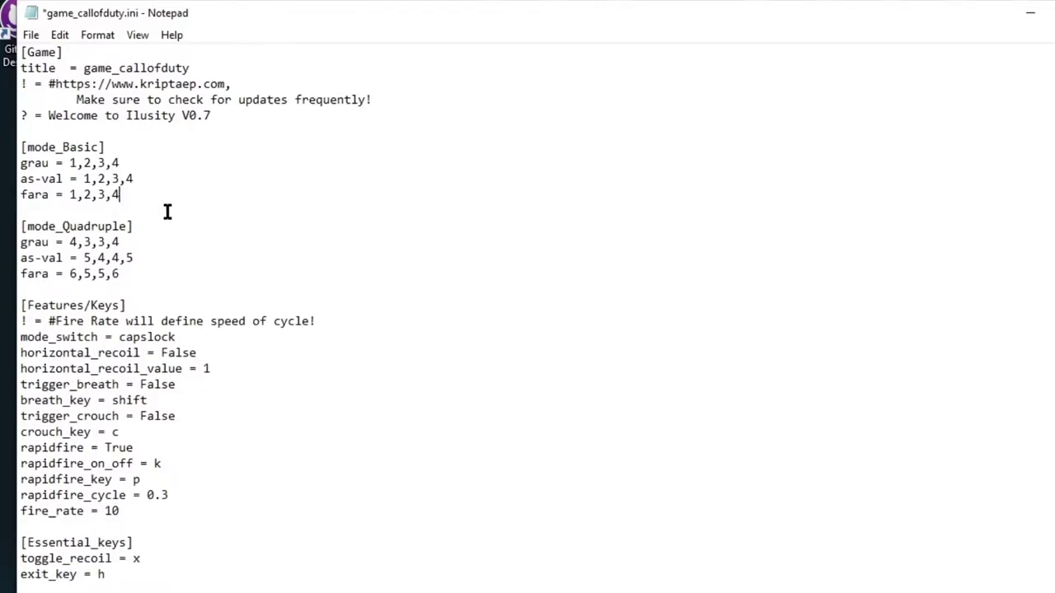
{"action": "left_click", "coordinate": [169, 211]}
{"action": "left_click", "coordinate": [927, 96]}
{"action": "left_click", "coordinate": [1054, 13]}
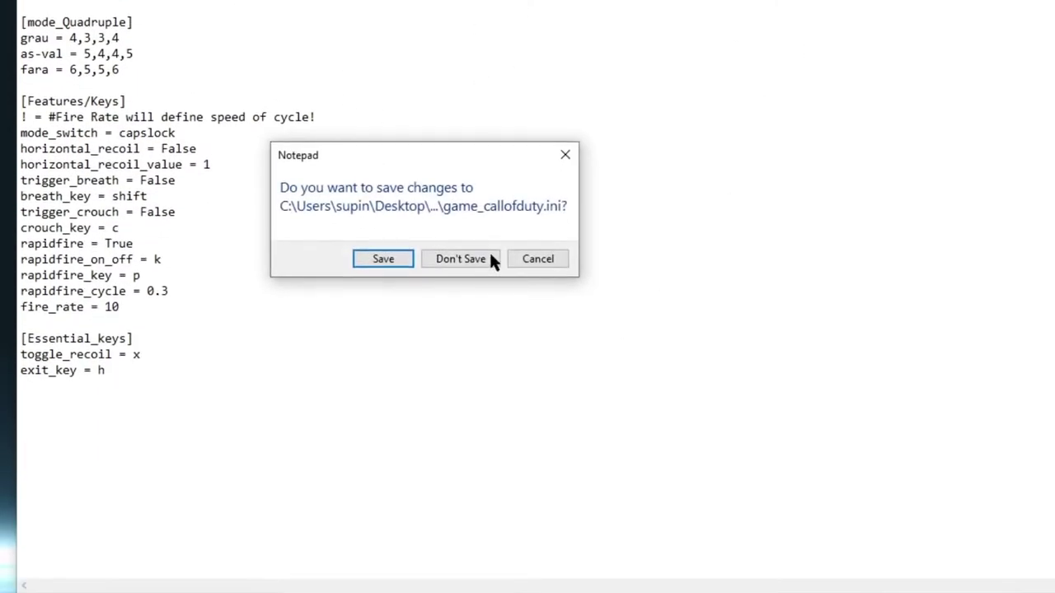
{"action": "left_click", "coordinate": [460, 259]}
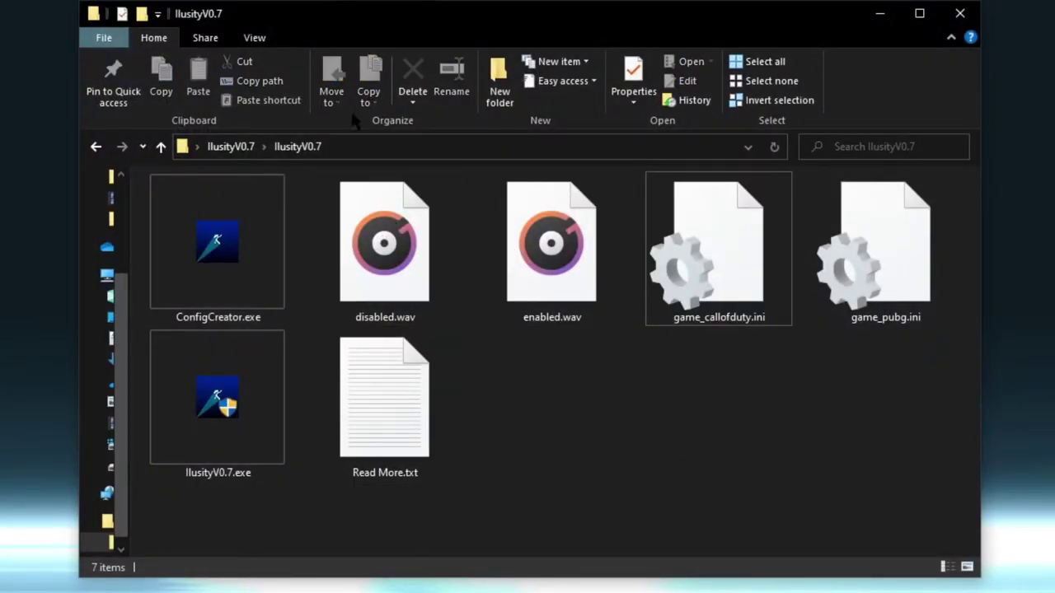
Step: Maximize the IlusityV0.7 folder window and look at the Run as administrator option for IlusityV0.7.exe
{"action": "left_click", "coordinate": [920, 14]}
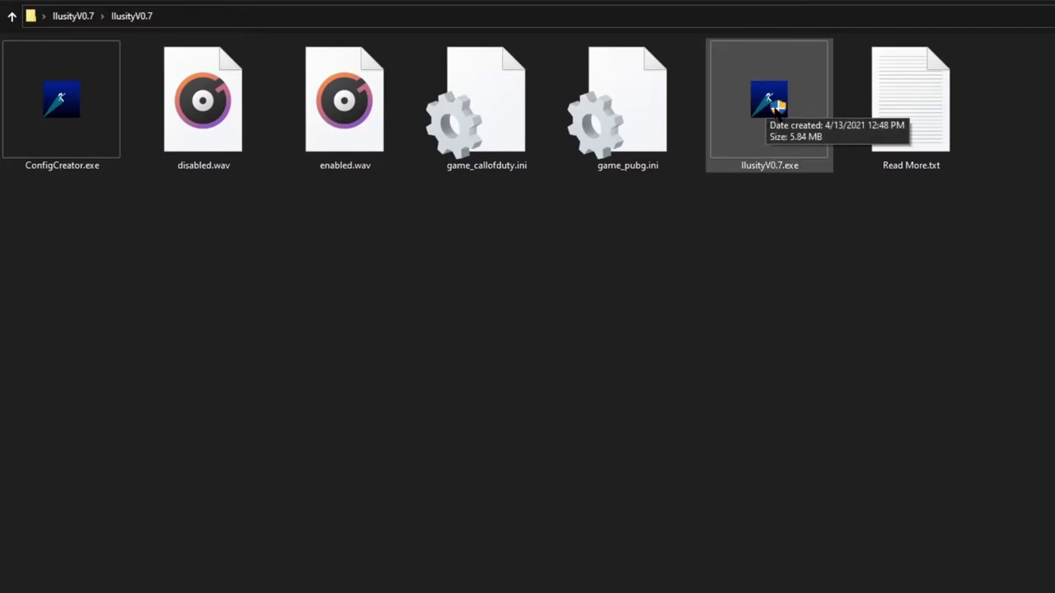
{"action": "right_click", "coordinate": [759, 98]}
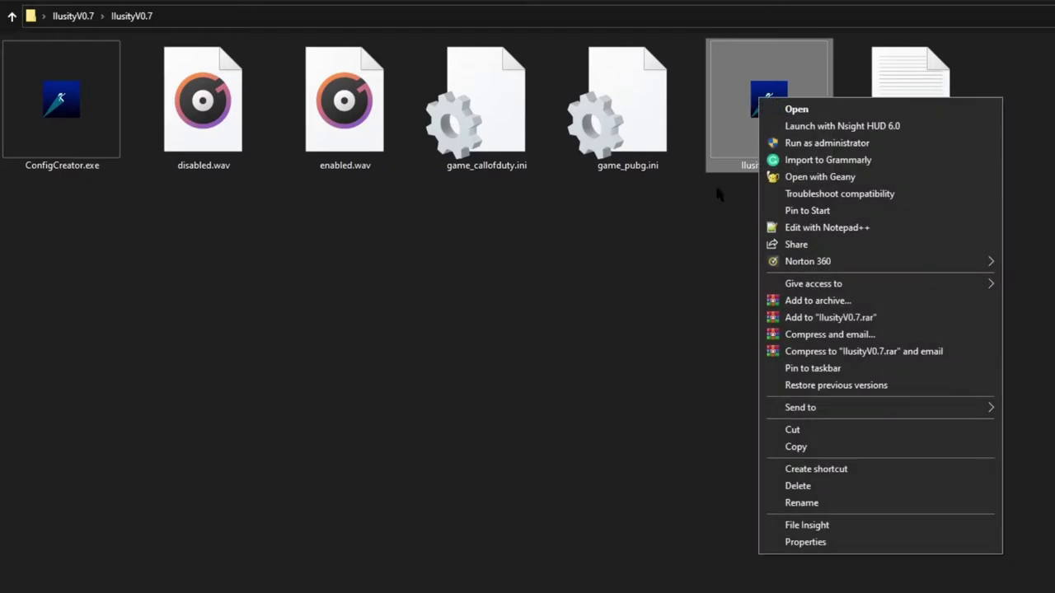
{"action": "left_click", "coordinate": [714, 207]}
{"action": "right_click", "coordinate": [795, 92]}
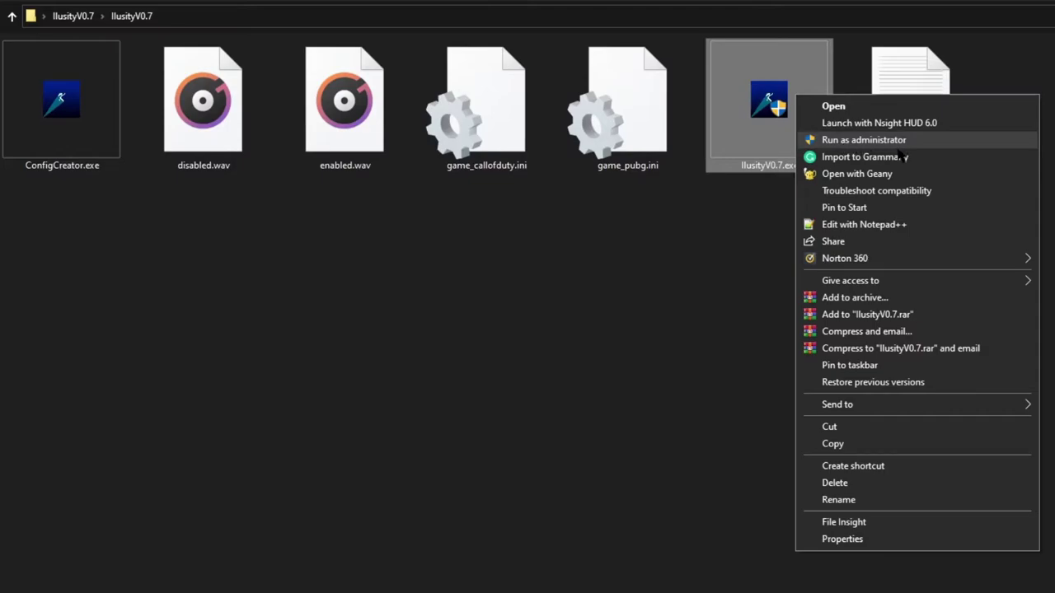
{"action": "left_click", "coordinate": [730, 271]}
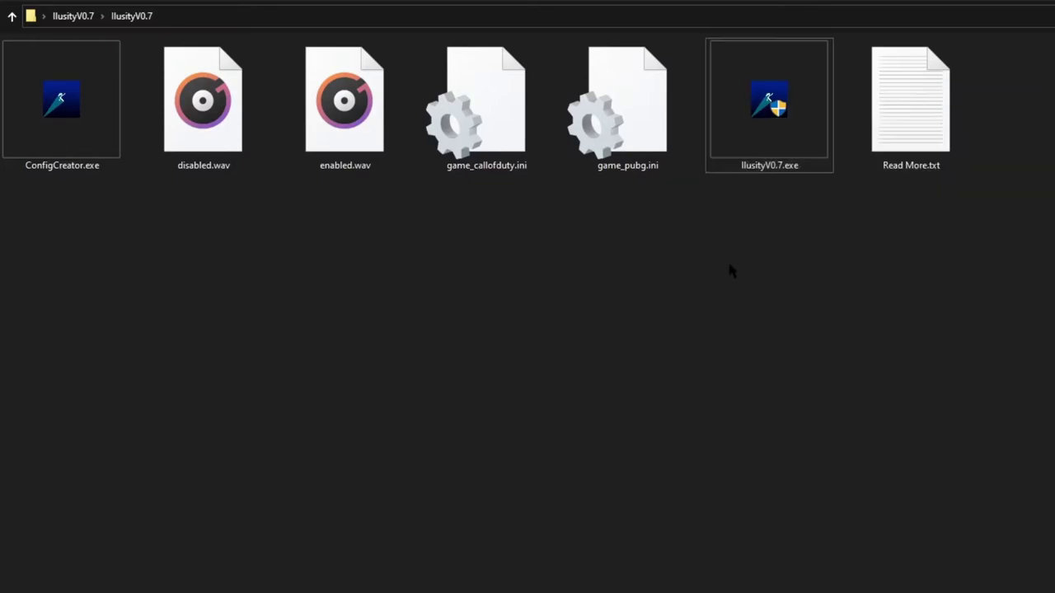
Step: Run IlusityV0.7.exe and load profile 0, game_callofduty.ini
{"action": "double_click", "coordinate": [775, 111]}
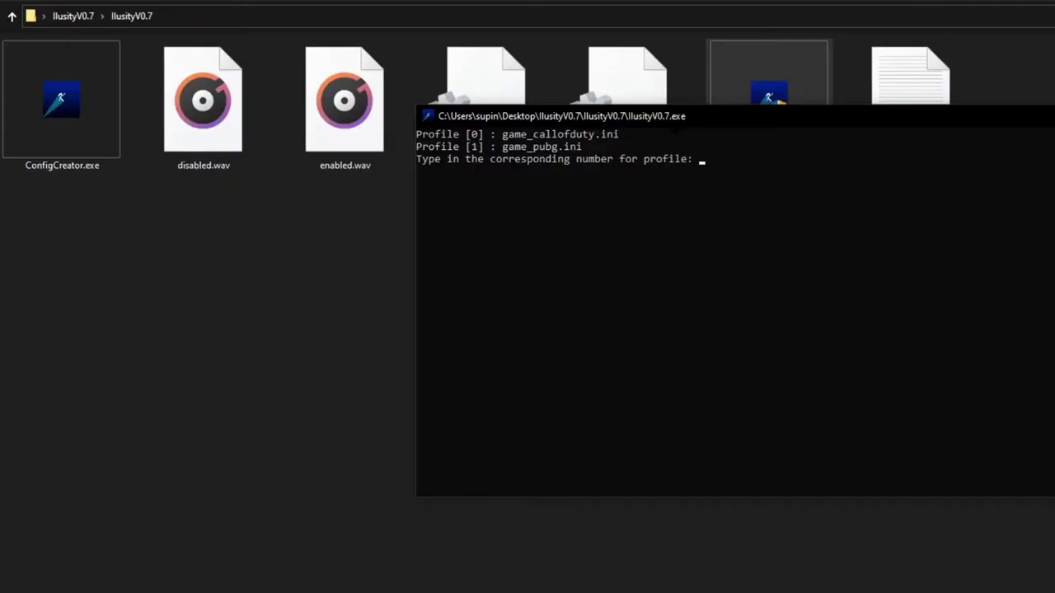
{"action": "left_click_drag", "start_coordinate": [671, 119], "coordinate": [636, 218]}
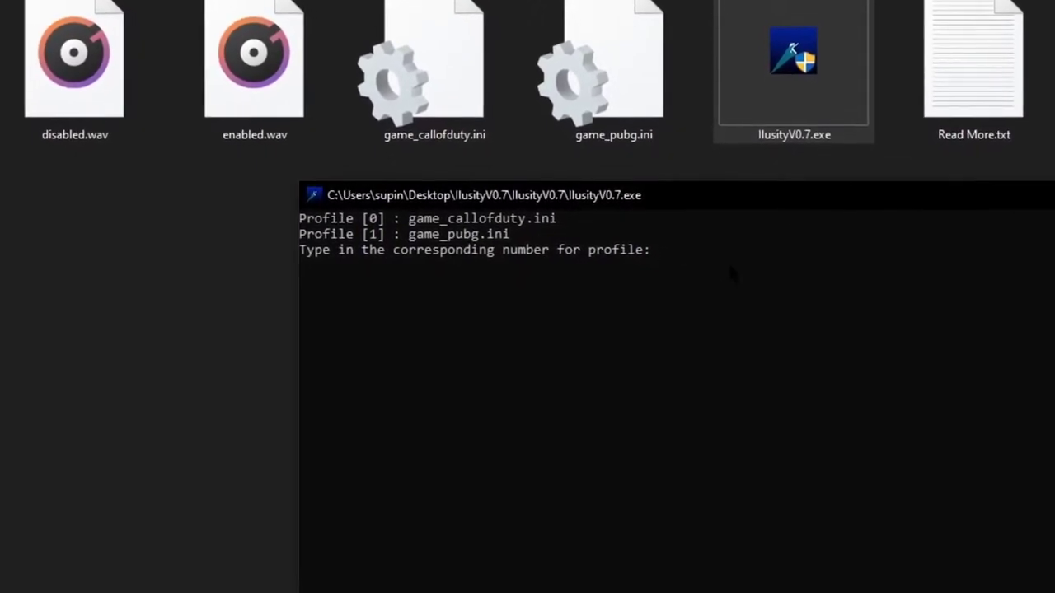
{"action": "type", "text": "0"}
{"action": "key", "text": "Return"}
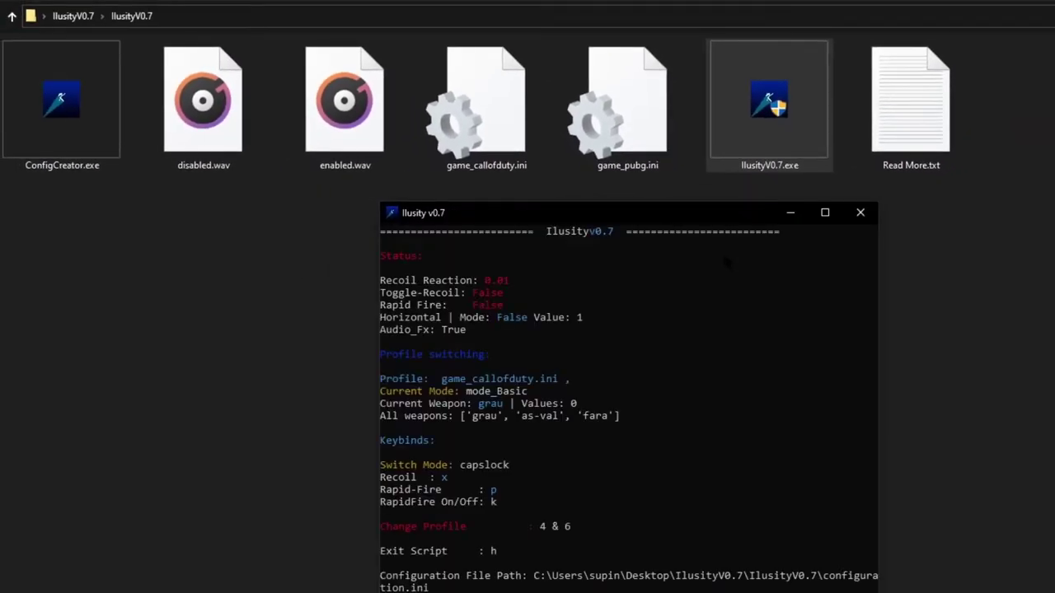
Step: Move the Ilusity v0.7 console window aside to uncover the configuration files in the folder
{"action": "left_click_drag", "start_coordinate": [613, 217], "coordinate": [709, 61]}
{"action": "left_click", "coordinate": [713, 173]}
{"action": "left_click", "coordinate": [748, 239]}
{"action": "right_click", "coordinate": [748, 240]}
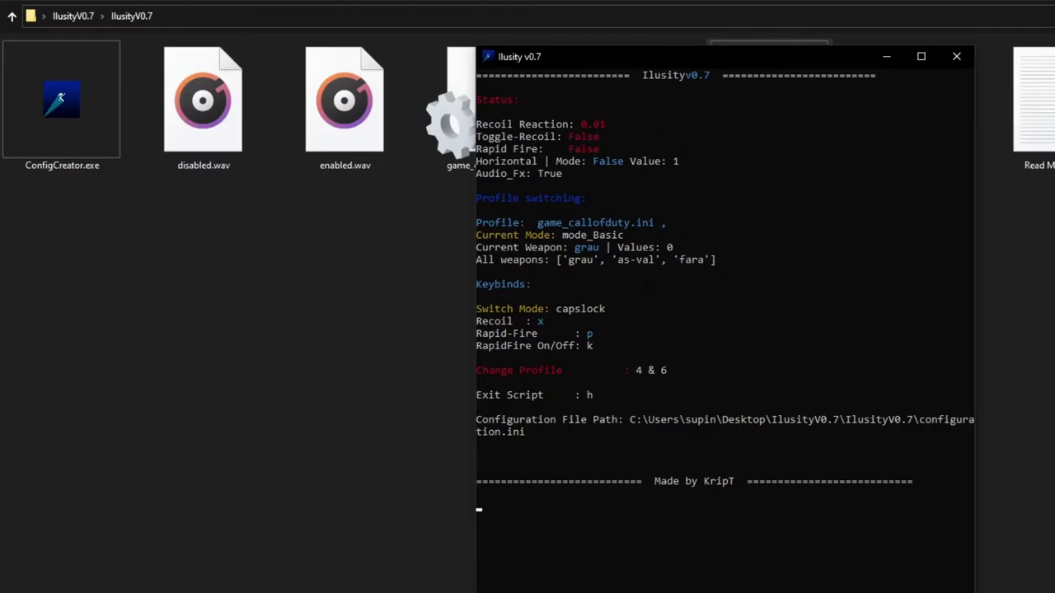
{"action": "left_click_drag", "start_coordinate": [658, 57], "coordinate": [404, 69]}
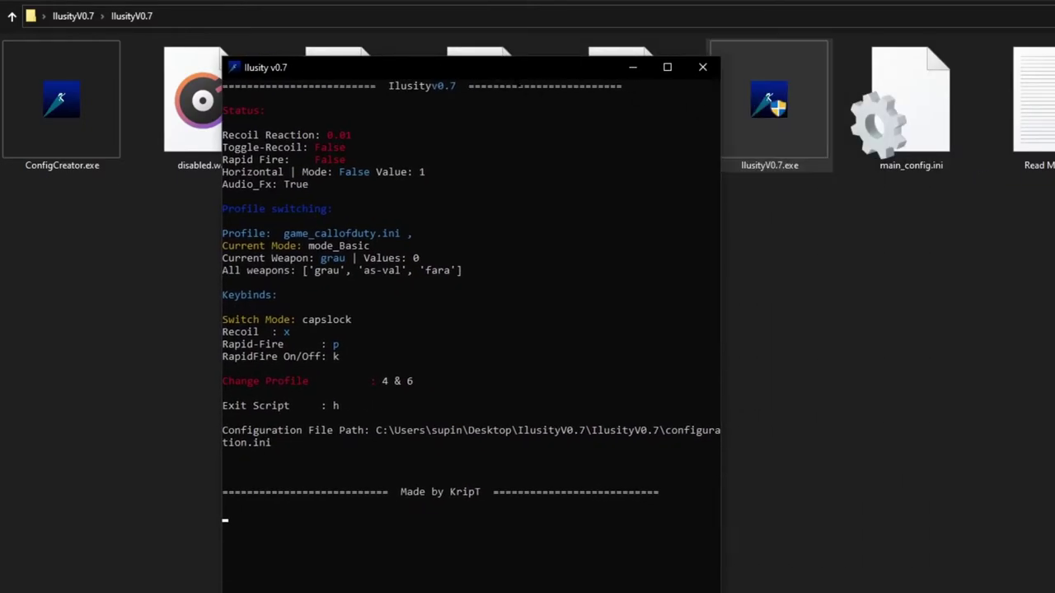
{"action": "left_click_drag", "start_coordinate": [504, 67], "coordinate": [717, 85]}
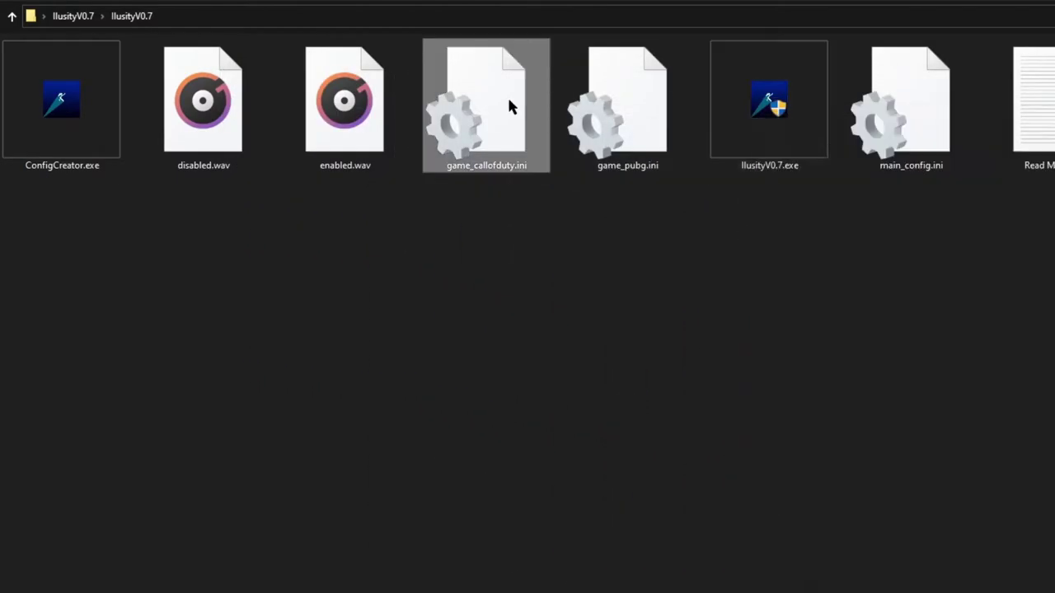
Step: Open game_callofduty.ini in Notepad and arrange the narrowed window side by side with the enlarged Ilusity v0.7 console
{"action": "right_click", "coordinate": [510, 99]}
{"action": "left_click", "coordinate": [544, 143]}
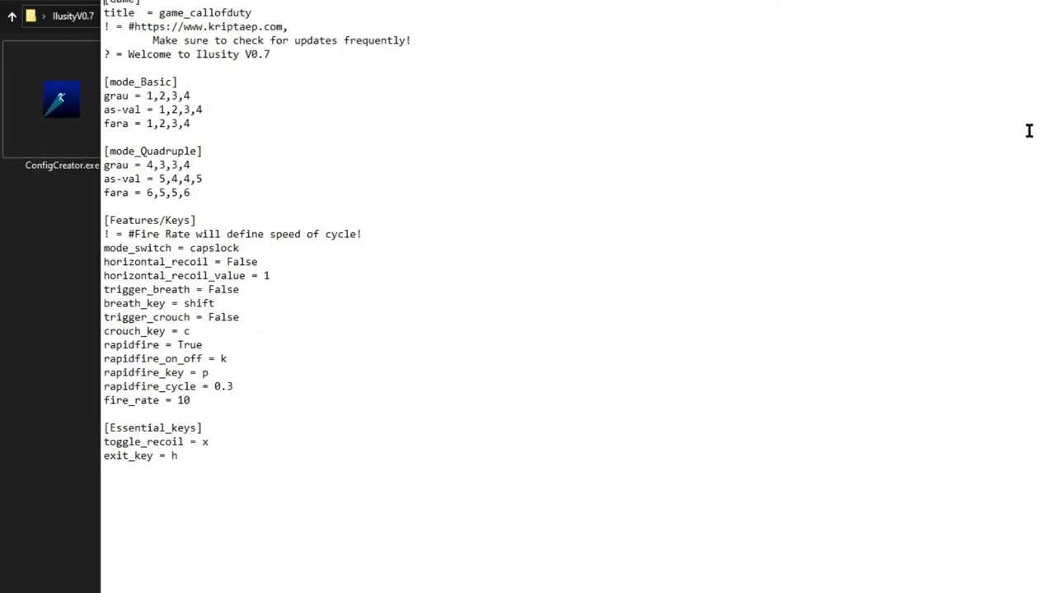
{"action": "left_click_drag", "start_coordinate": [1052, 134], "coordinate": [491, 159]}
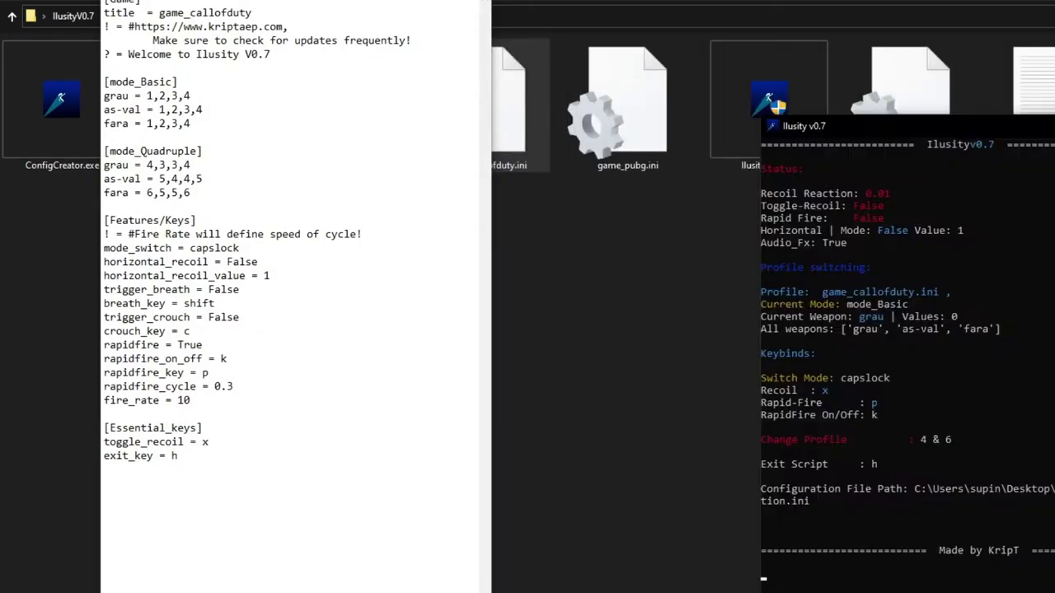
{"action": "left_click_drag", "start_coordinate": [902, 116], "coordinate": [638, 0]}
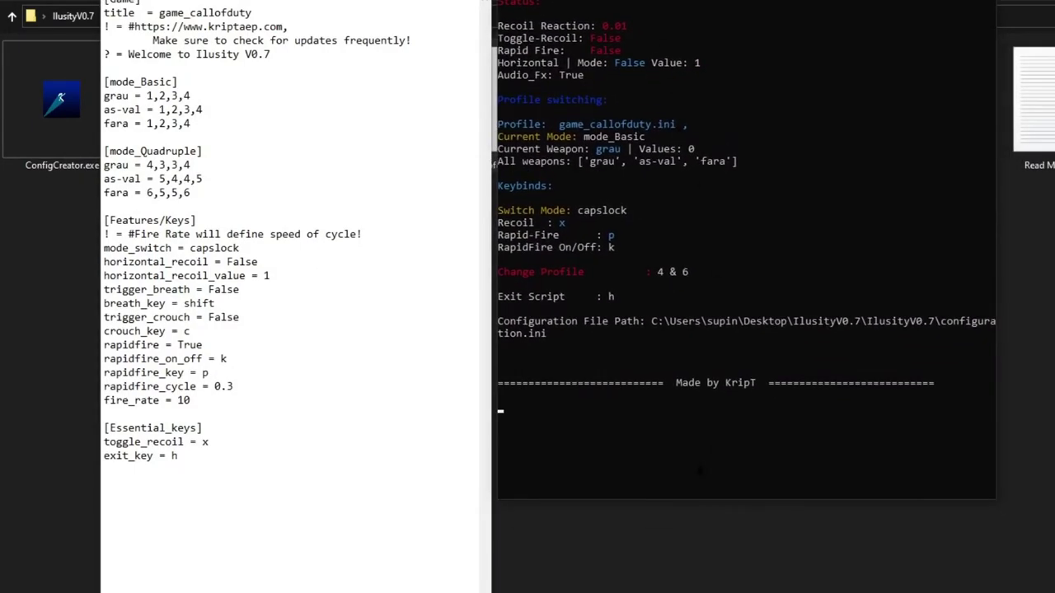
{"action": "left_click_drag", "start_coordinate": [696, 501], "coordinate": [696, 592]}
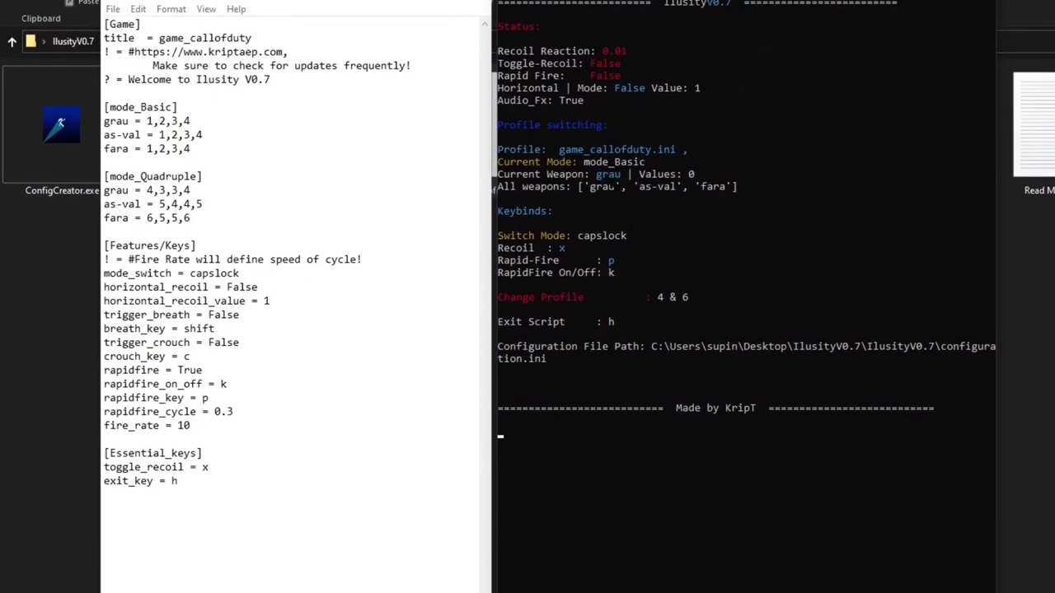
Step: Highlight the mode_Basic and mode_Quadruple sections of game_callofduty.ini to compare them with the mode and weapons in the Ilusity console
{"action": "left_click", "coordinate": [610, 174]}
{"action": "left_click", "coordinate": [581, 51]}
{"action": "left_click", "coordinate": [702, 160]}
{"action": "right_click", "coordinate": [702, 156]}
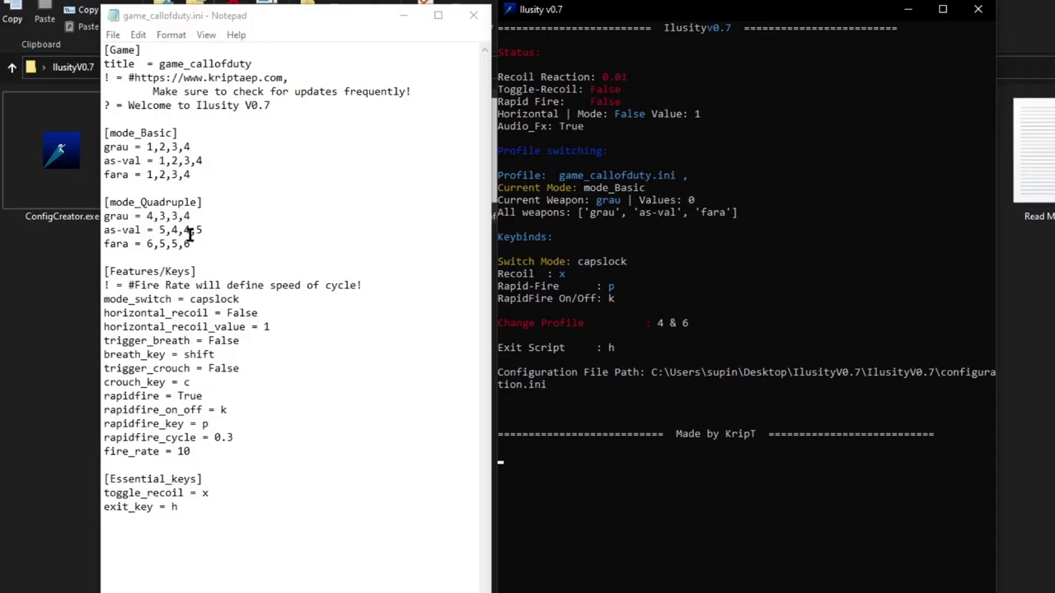
{"action": "left_click_drag", "start_coordinate": [196, 246], "coordinate": [104, 132]}
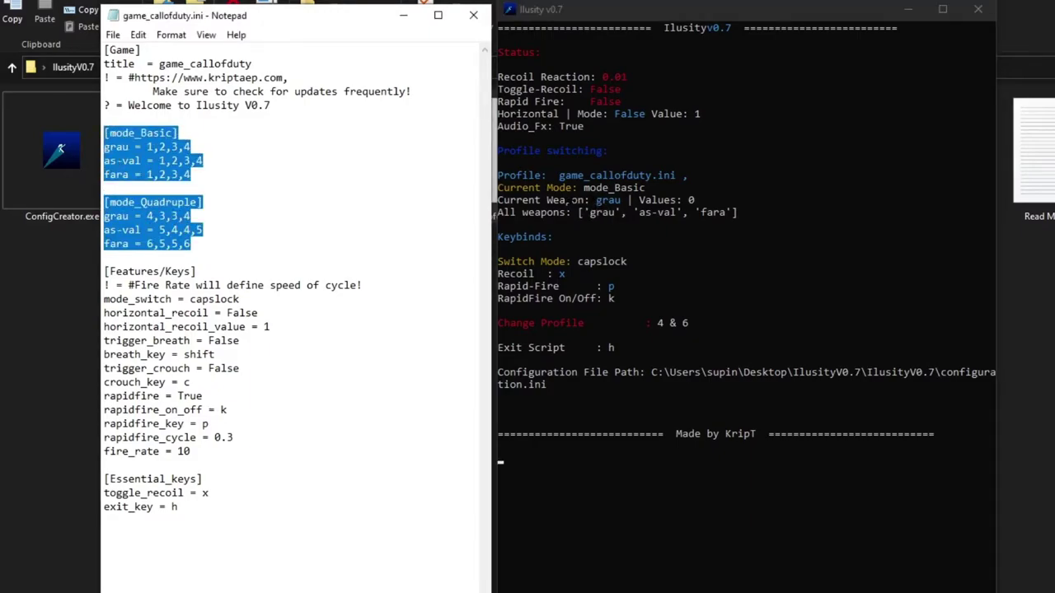
Step: Highlight the mode_Basic heading, its grau entry and the mode_Quadruple section to review how modes and weapons are laid out
{"action": "left_click", "coordinate": [267, 184]}
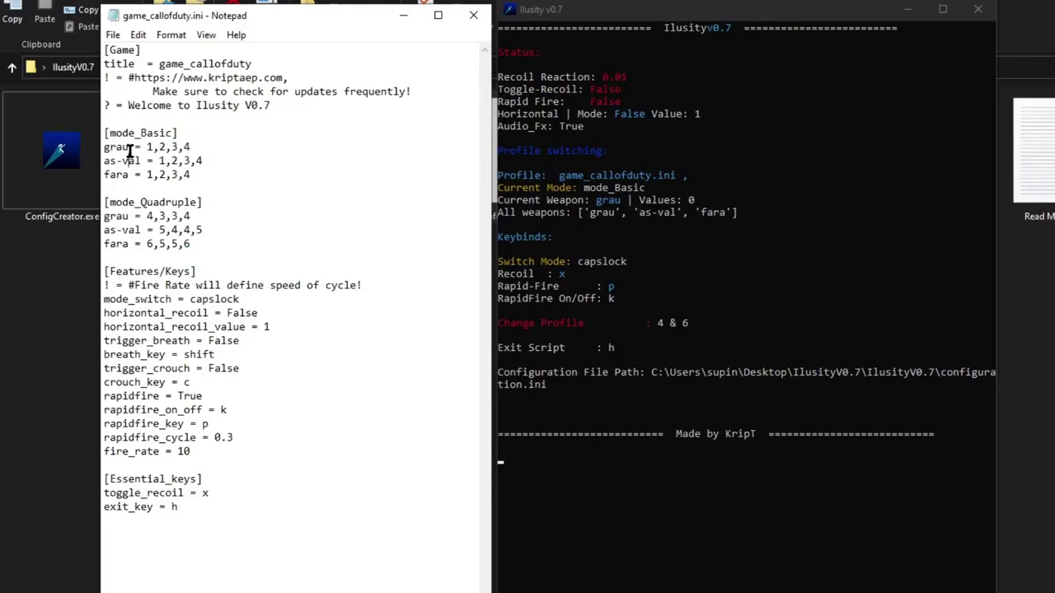
{"action": "left_click_drag", "start_coordinate": [178, 133], "coordinate": [104, 132]}
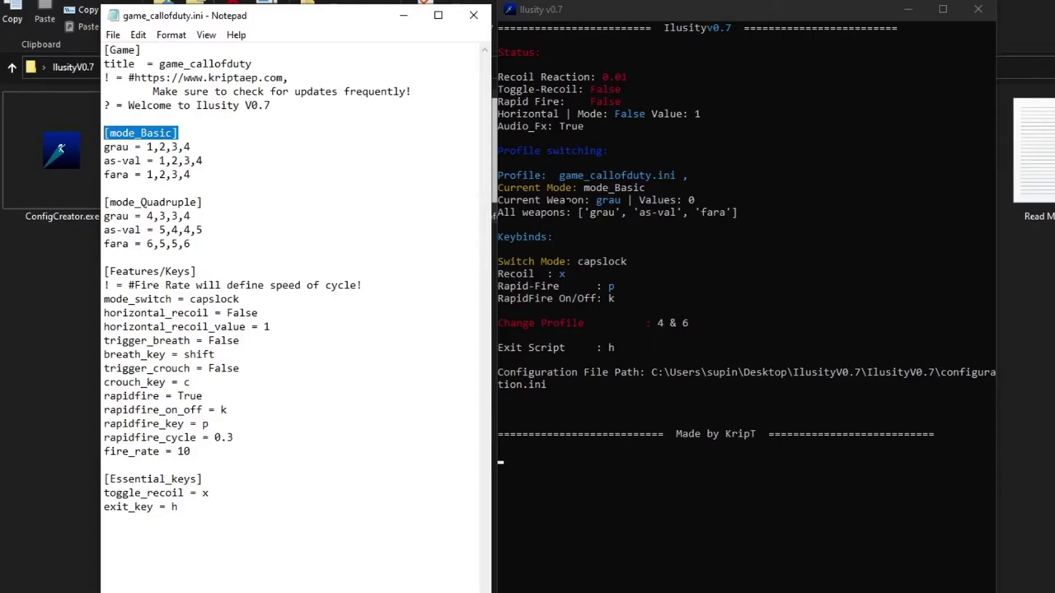
{"action": "left_click_drag", "start_coordinate": [128, 146], "coordinate": [98, 147]}
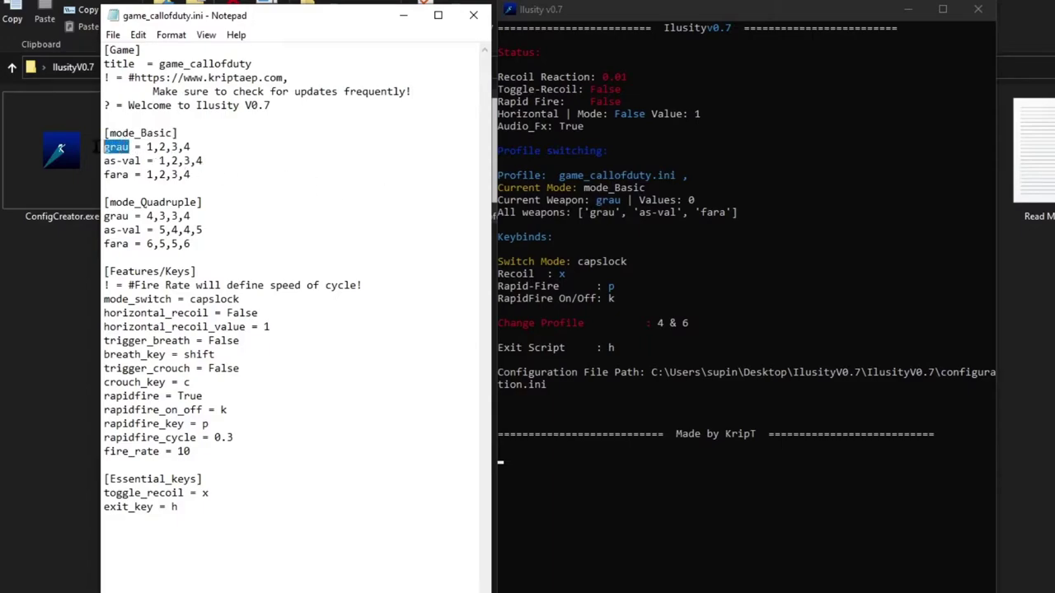
{"action": "left_click", "coordinate": [175, 131]}
{"action": "left_click_drag", "start_coordinate": [175, 132], "coordinate": [98, 134]}
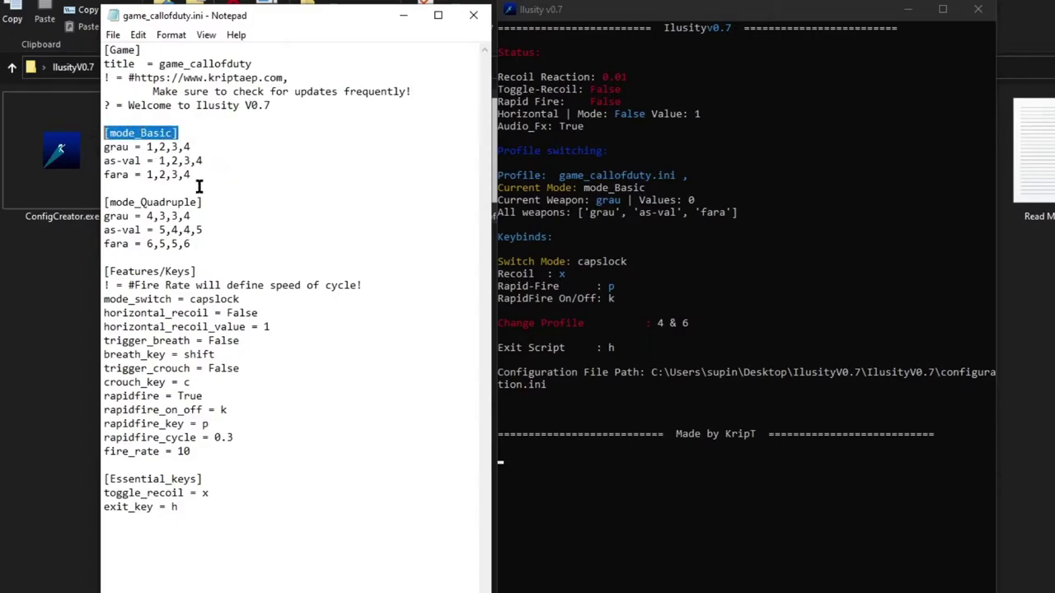
{"action": "left_click_drag", "start_coordinate": [197, 171], "coordinate": [103, 140]}
{"action": "left_click_drag", "start_coordinate": [205, 248], "coordinate": [104, 203]}
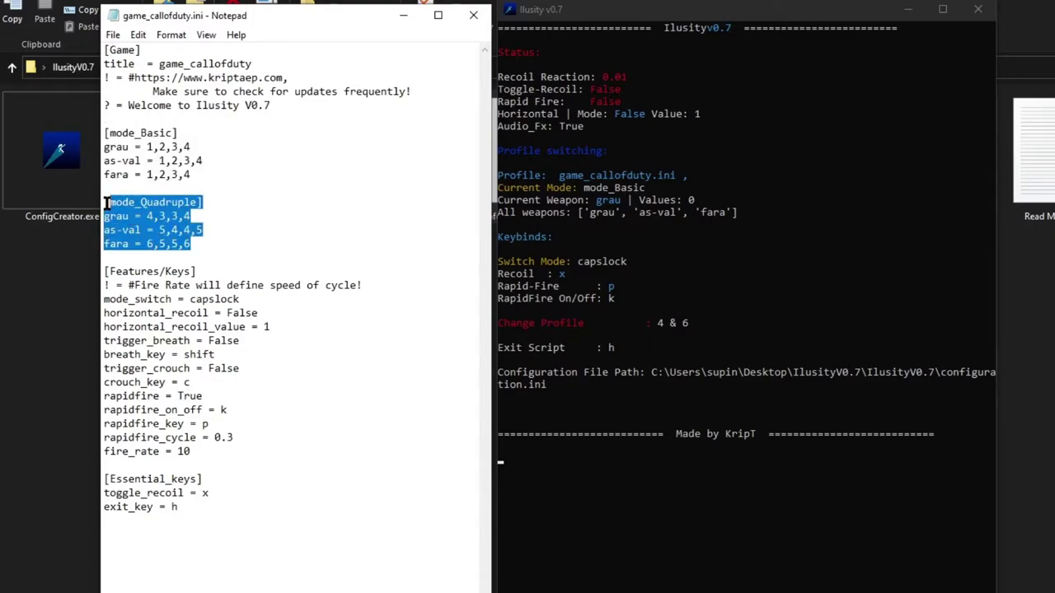
{"action": "left_click", "coordinate": [245, 160]}
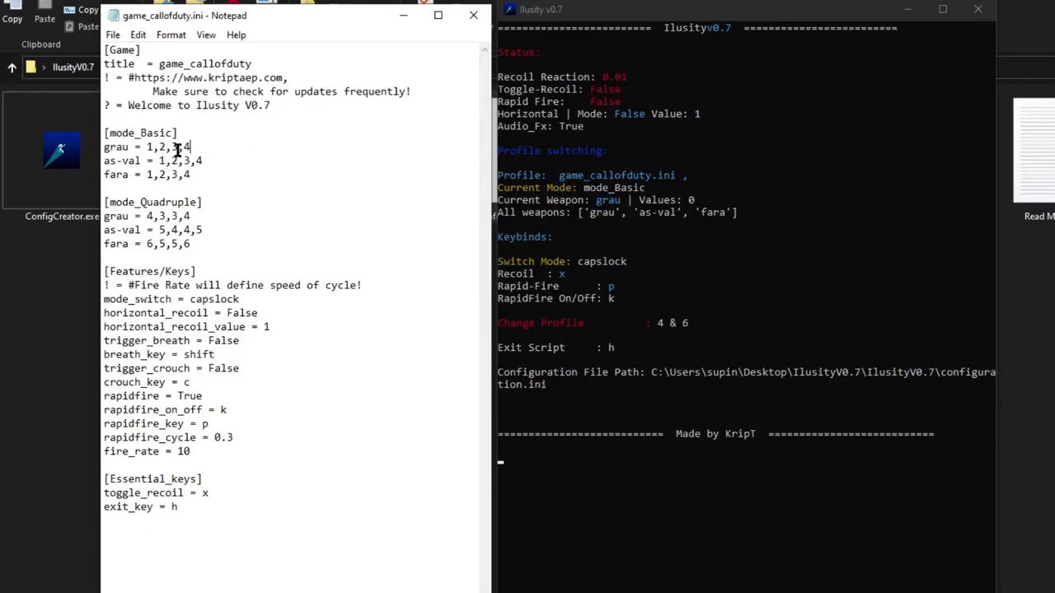
Step: Highlight the grau line under mode_Basic and both mode headings in game_callofduty.ini to compare the two modes
{"action": "left_click_drag", "start_coordinate": [211, 147], "coordinate": [93, 145]}
{"action": "left_click", "coordinate": [212, 173]}
{"action": "left_click_drag", "start_coordinate": [178, 134], "coordinate": [87, 133]}
{"action": "left_click", "coordinate": [173, 133]}
{"action": "left_click_drag", "start_coordinate": [198, 203], "coordinate": [77, 195]}
{"action": "left_click", "coordinate": [233, 206]}
{"action": "left_click", "coordinate": [250, 217]}
Step: Switch the current mode in the Ilusity console from mode_Basic to mode_Quadruple with the assigned mode switch
{"action": "left_click", "coordinate": [610, 286]}
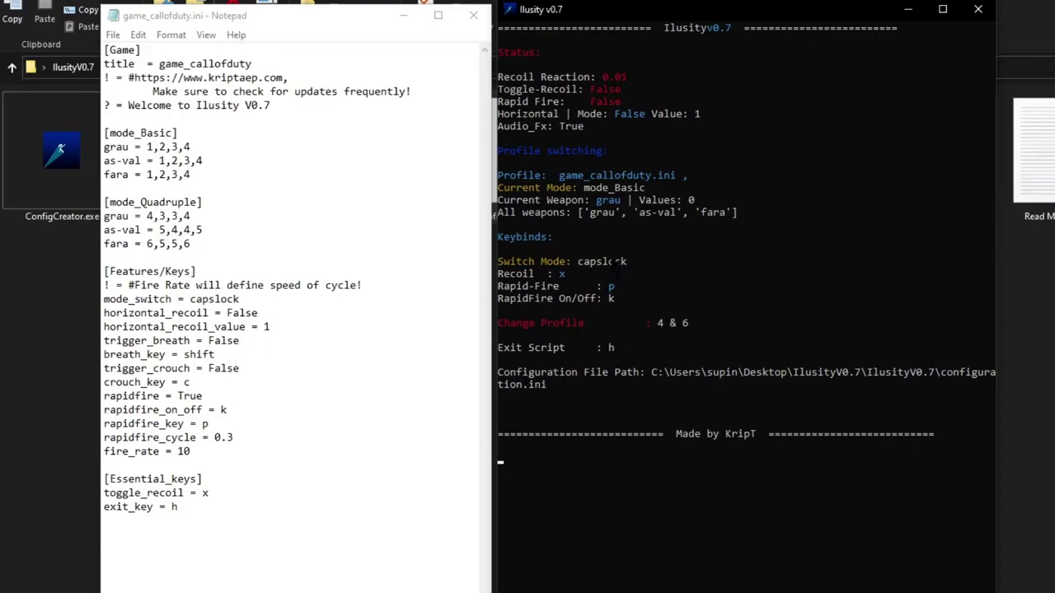
{"action": "left_click", "coordinate": [613, 262]}
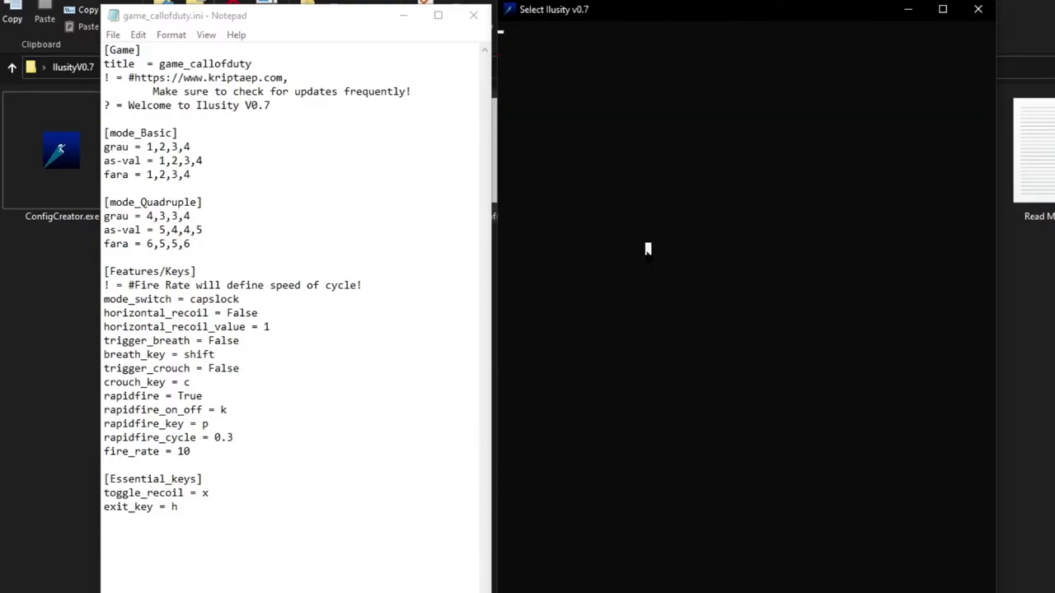
{"action": "right_click", "coordinate": [647, 252]}
{"action": "key", "text": "Caps_Lock"}
{"action": "key", "text": "Caps_Lock"}
{"action": "key", "text": "Caps_Lock"}
{"action": "key", "text": "Caps_Lock"}
{"action": "key", "text": "Caps_Lock"}
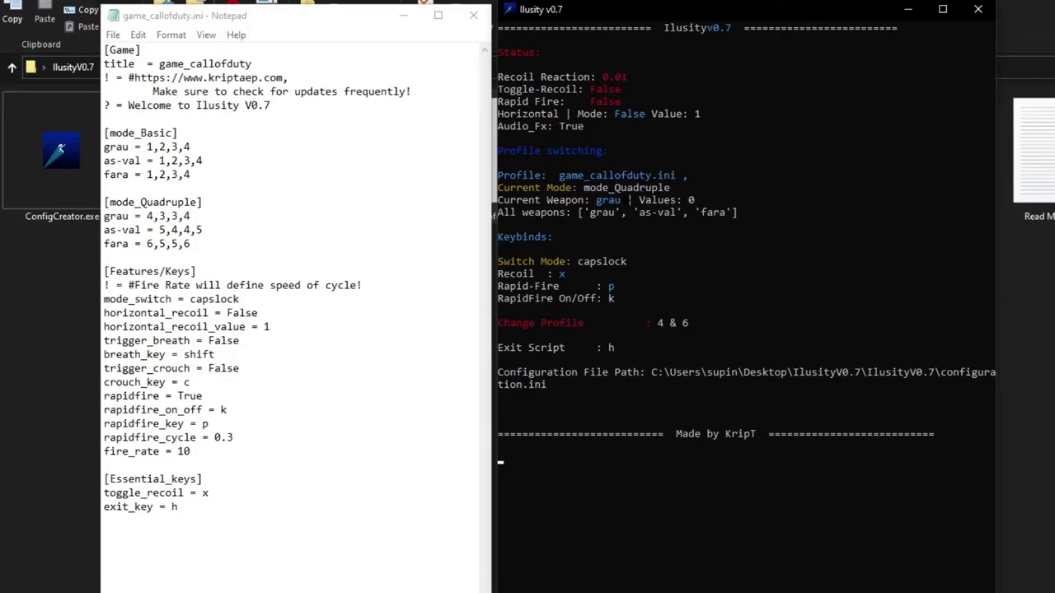
Step: Highlight the grau line and its values under mode_Quadruple in game_callofduty.ini to examine its recoil pattern
{"action": "left_click_drag", "start_coordinate": [194, 216], "coordinate": [103, 217]}
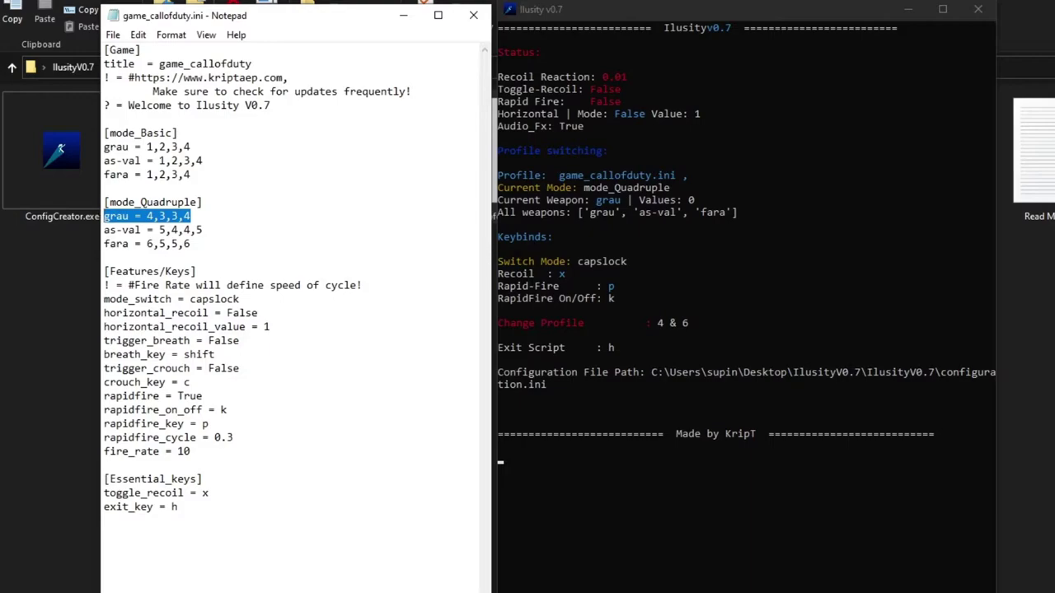
{"action": "left_click", "coordinate": [205, 227]}
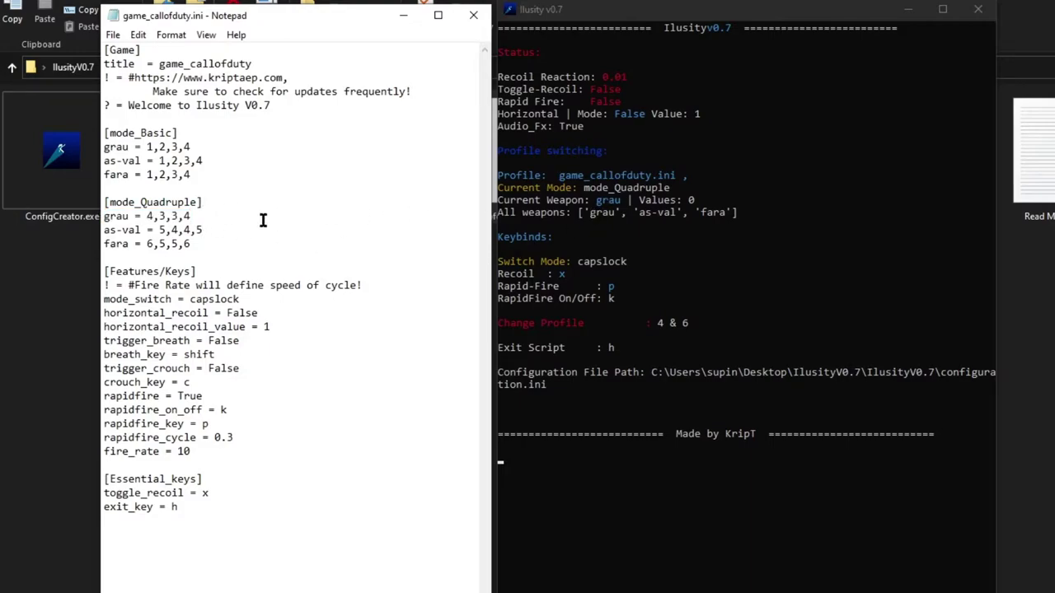
{"action": "left_click_drag", "start_coordinate": [201, 217], "coordinate": [92, 219]}
{"action": "left_click", "coordinate": [178, 216]}
{"action": "left_click_drag", "start_coordinate": [196, 216], "coordinate": [147, 217]}
{"action": "left_click", "coordinate": [190, 209]}
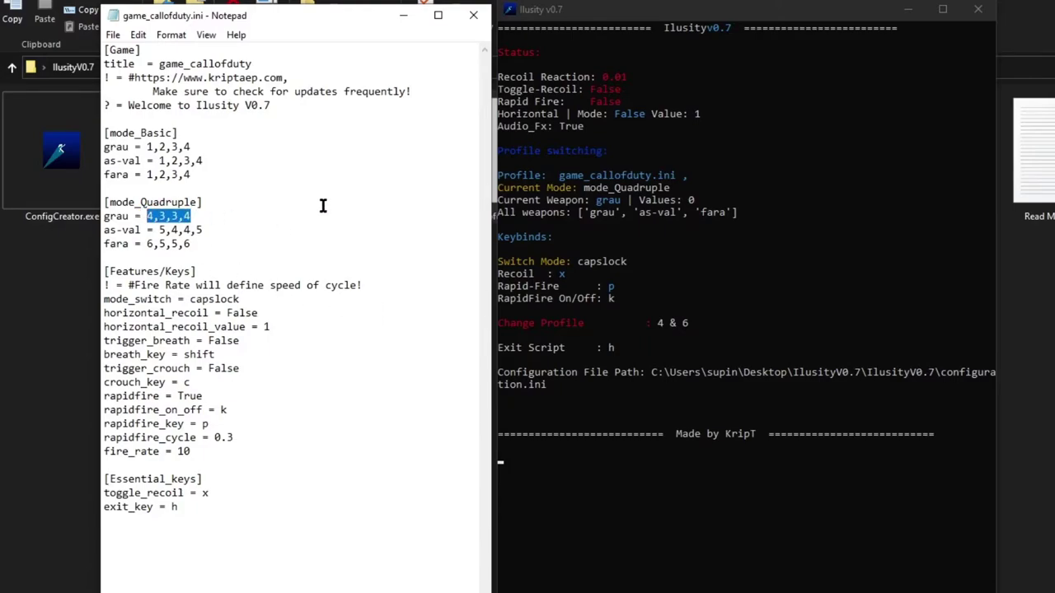
Step: Try a longer grau value list under mode_Quadruple, appending 5,6,7,2,3,1,2,3,4,5
{"action": "left_click", "coordinate": [259, 220]}
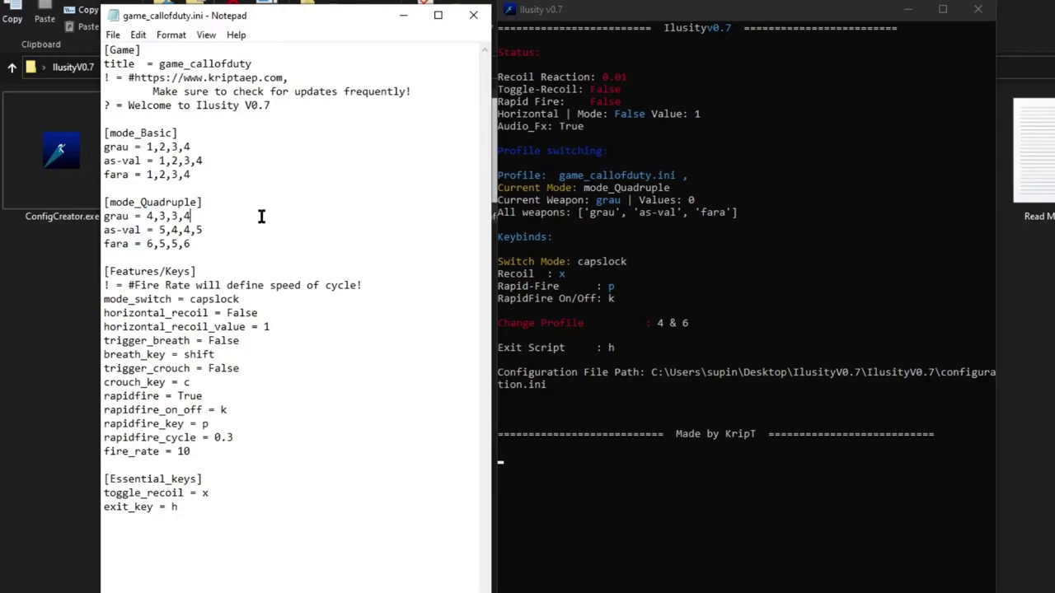
{"action": "type", "text": ",5,6,,7"}
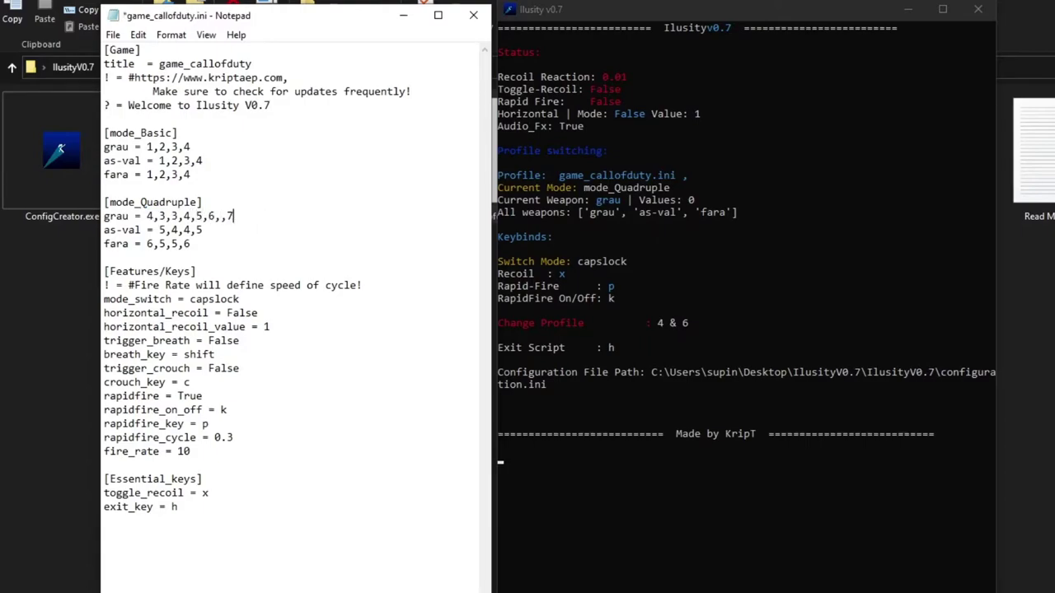
{"action": "key", "text": "BackSpace"}
{"action": "key", "text": "BackSpace"}
{"action": "type", "text": "7,2,3,1,2,3,4,5,"}
Step: Set the grau values under mode_Quadruple to 4,5,5,6 and save game_callofduty.ini
{"action": "key", "text": "BackSpace"}
{"action": "key", "text": "BackSpace"}
{"action": "key", "text": "BackSpace"}
{"action": "key", "text": "BackSpace"}
{"action": "key", "text": "BackSpace"}
{"action": "key", "text": "BackSpace"}
{"action": "key", "text": "BackSpace"}
{"action": "key", "text": "BackSpace"}
{"action": "key", "text": "BackSpace"}
{"action": "key", "text": "BackSpace"}
{"action": "key", "text": "BackSpace"}
{"action": "key", "text": "BackSpace"}
{"action": "key", "text": "BackSpace"}
{"action": "key", "text": "BackSpace"}
{"action": "key", "text": "BackSpace"}
{"action": "key", "text": "BackSpace"}
{"action": "key", "text": "BackSpace"}
{"action": "key", "text": "BackSpace"}
{"action": "key", "text": "BackSpace"}
{"action": "key", "text": "BackSpace"}
{"action": "type", "text": "1,2"}
{"action": "key", "text": "BackSpace"}
{"action": "key", "text": "BackSpace"}
{"action": "key", "text": "BackSpace"}
{"action": "type", "text": "4,5,5,6"}
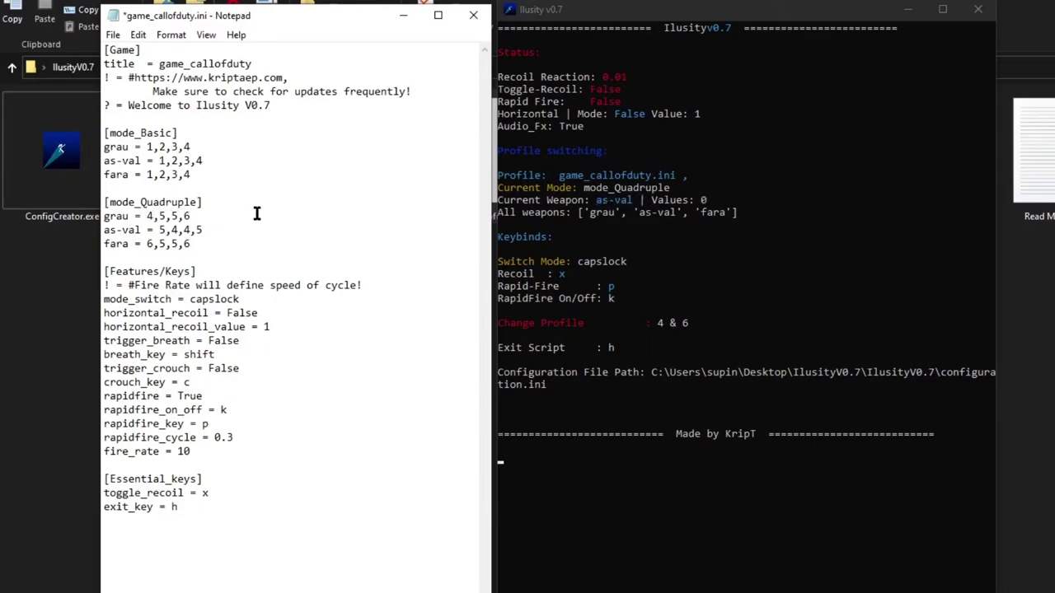
{"action": "key", "text": "ctrl+s"}
Step: Highlight the grau values under mode_Quadruple and the weapon lines of both modes to compare their settings
{"action": "left_click_drag", "start_coordinate": [192, 216], "coordinate": [105, 216]}
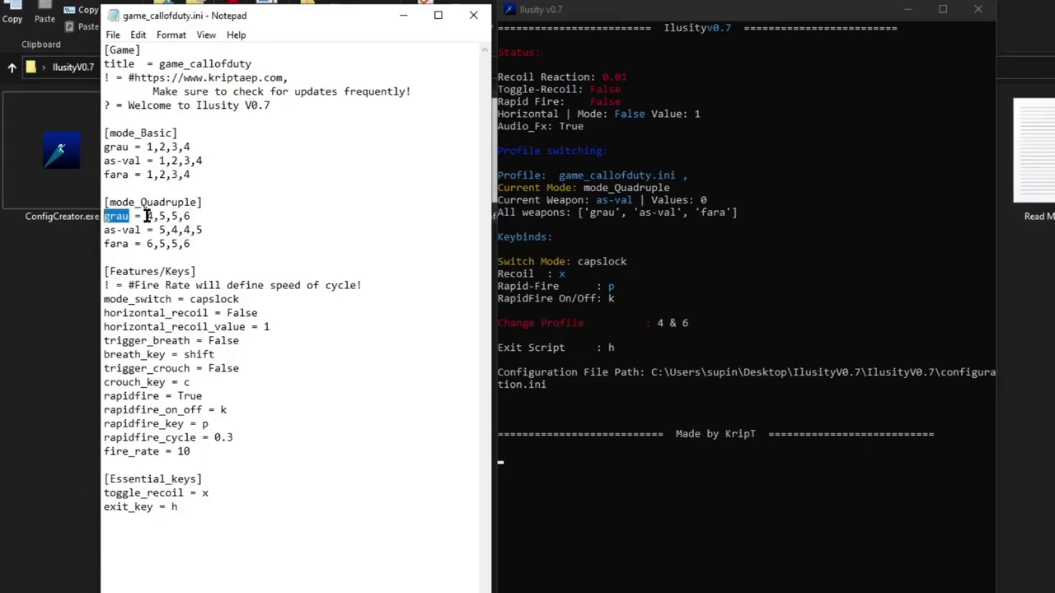
{"action": "left_click_drag", "start_coordinate": [146, 215], "coordinate": [191, 215]}
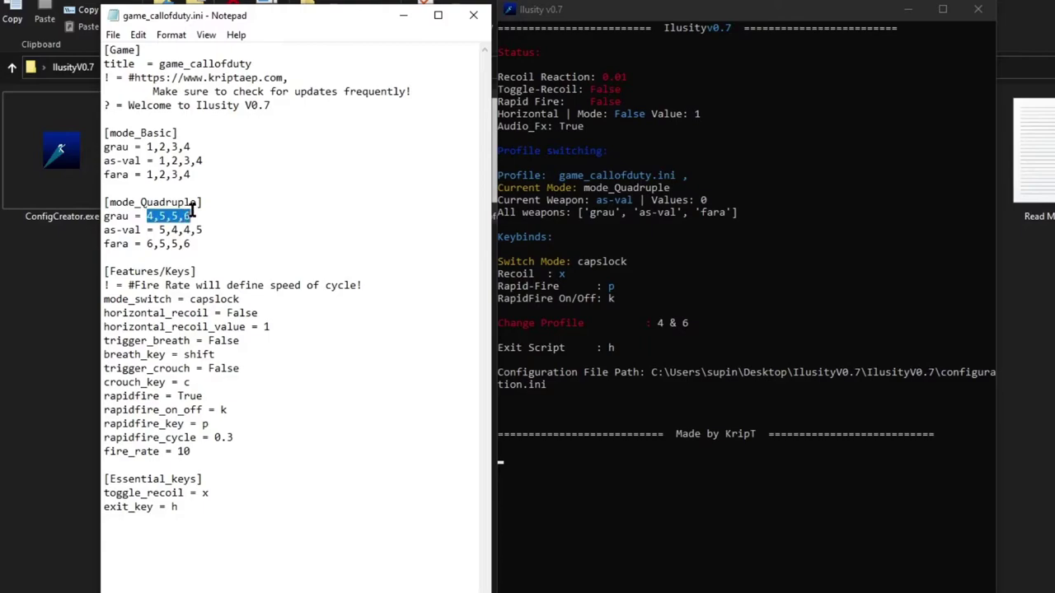
{"action": "left_click", "coordinate": [202, 218]}
{"action": "left_click_drag", "start_coordinate": [196, 175], "coordinate": [103, 147]}
{"action": "left_click", "coordinate": [193, 174]}
{"action": "left_click_drag", "start_coordinate": [192, 244], "coordinate": [103, 216]}
{"action": "left_click", "coordinate": [211, 198]}
Step: Highlight the fara entries and mode headings in both mode sections to check that the same weapons are listed in each
{"action": "left_click_drag", "start_coordinate": [129, 173], "coordinate": [102, 173]}
{"action": "left_click_drag", "start_coordinate": [177, 133], "coordinate": [102, 132]}
{"action": "left_click", "coordinate": [153, 202]}
{"action": "left_click_drag", "start_coordinate": [127, 243], "coordinate": [96, 239]}
{"action": "left_click", "coordinate": [206, 212]}
{"action": "left_click", "coordinate": [214, 198]}
{"action": "left_click_drag", "start_coordinate": [195, 134], "coordinate": [102, 134]}
{"action": "left_click", "coordinate": [239, 192]}
{"action": "left_click", "coordinate": [226, 204]}
{"action": "left_click", "coordinate": [191, 148]}
{"action": "left_click", "coordinate": [525, 237]}
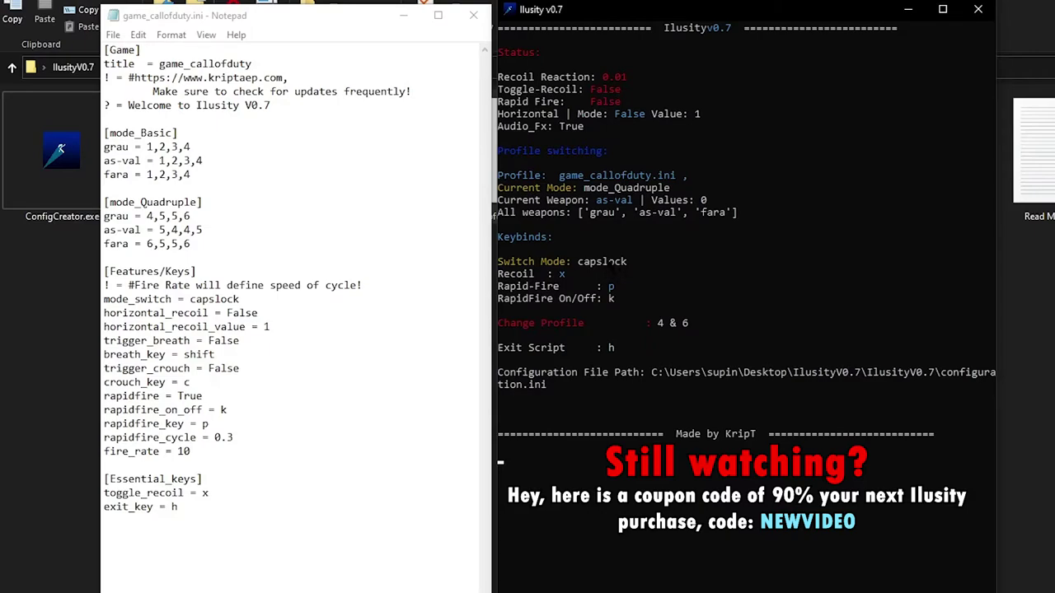
{"action": "left_click", "coordinate": [157, 91]}
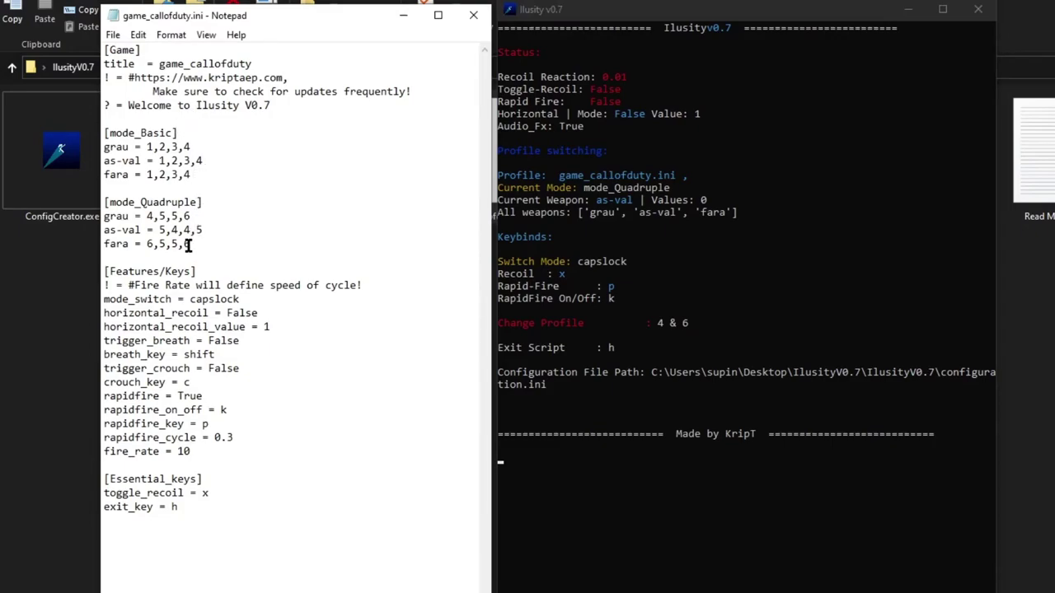
Step: Highlight the Features/Keys heading and the mode_switch setting with its capslock value in game_callofduty.ini
{"action": "left_click_drag", "start_coordinate": [201, 273], "coordinate": [103, 272]}
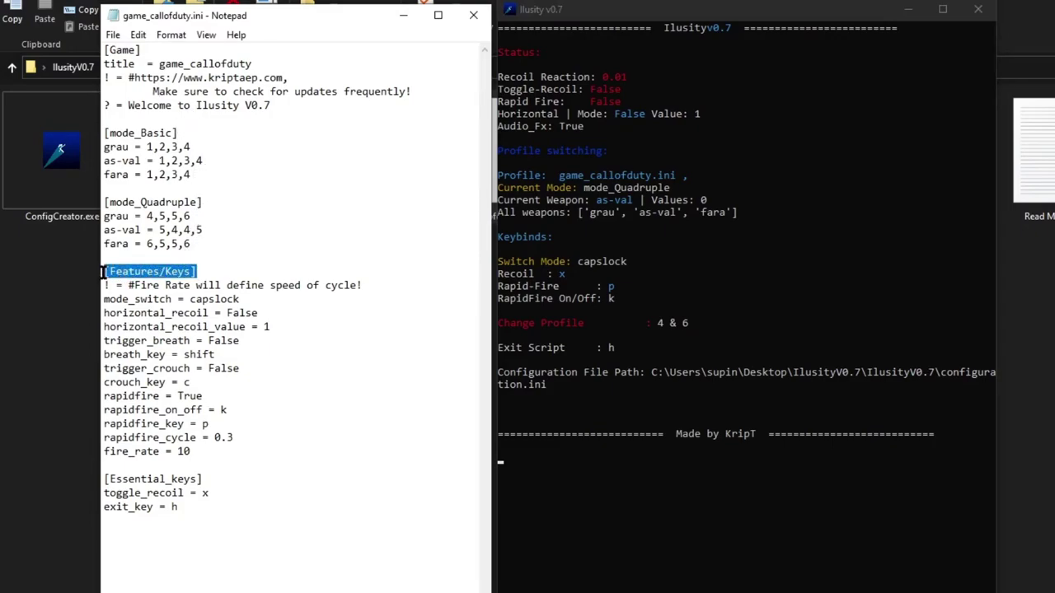
{"action": "left_click", "coordinate": [246, 279]}
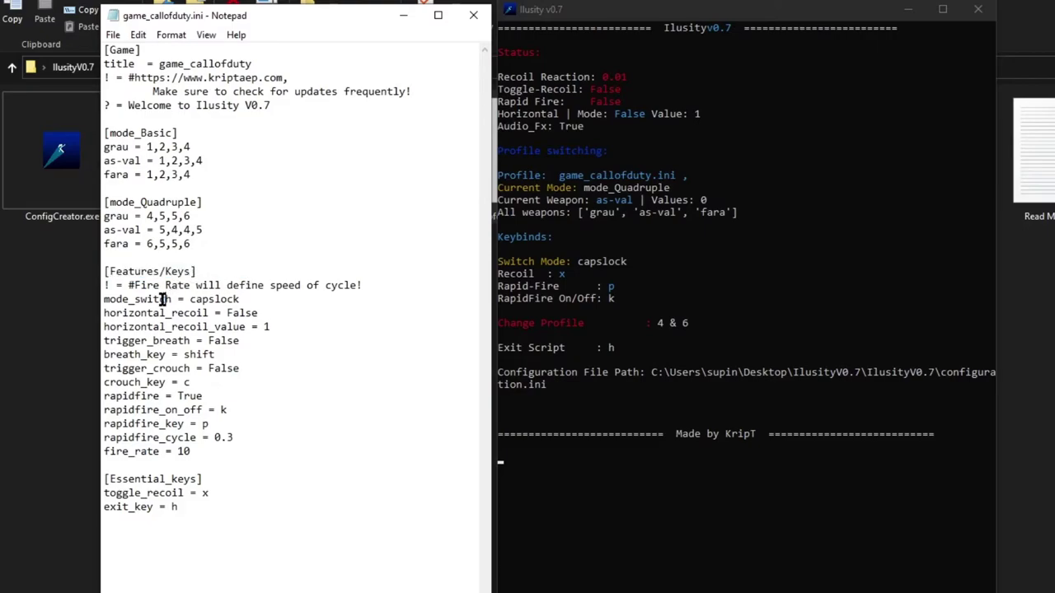
{"action": "left_click_drag", "start_coordinate": [164, 299], "coordinate": [94, 301]}
{"action": "left_click", "coordinate": [160, 301]}
{"action": "left_click_drag", "start_coordinate": [172, 301], "coordinate": [101, 300]}
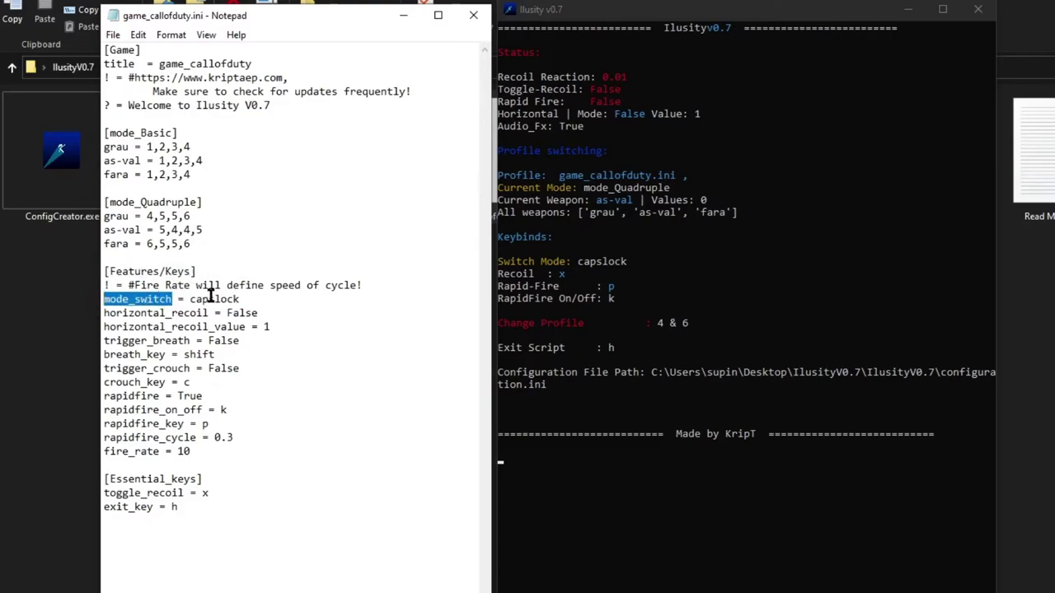
{"action": "left_click_drag", "start_coordinate": [234, 300], "coordinate": [187, 306]}
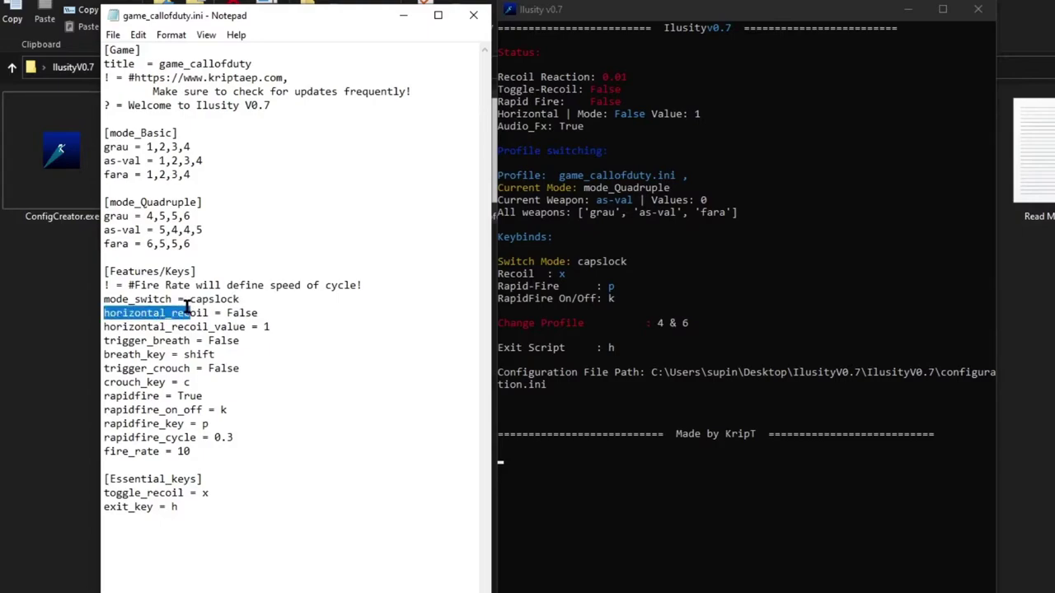
{"action": "double_click", "coordinate": [192, 300]}
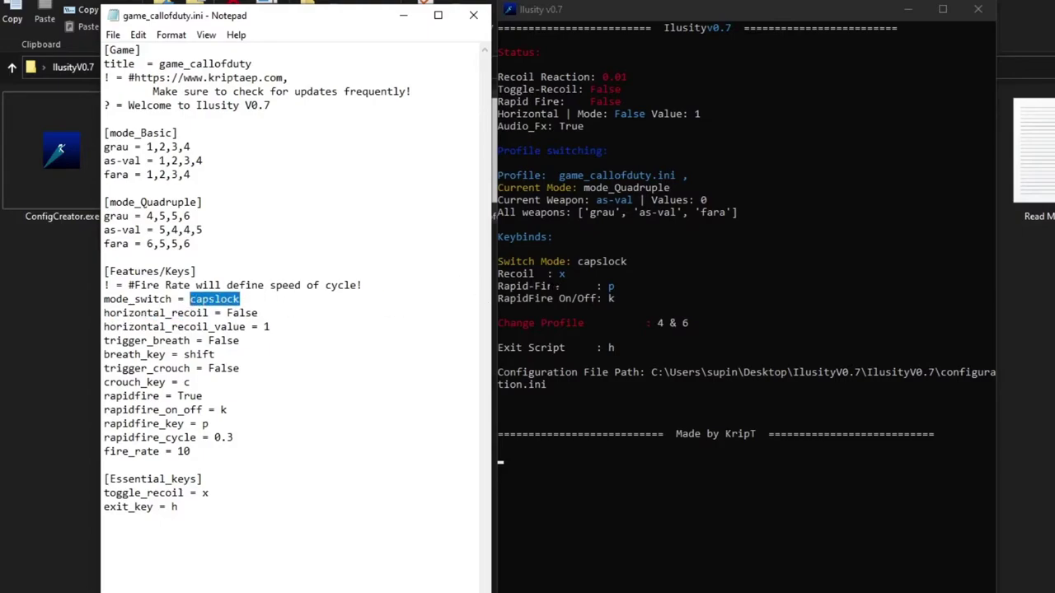
Step: Cycle repeatedly between mode_Basic and mode_Quadruple in the Ilusity console to test the capslock mode switch
{"action": "left_click", "coordinate": [556, 286]}
{"action": "left_click", "coordinate": [616, 262]}
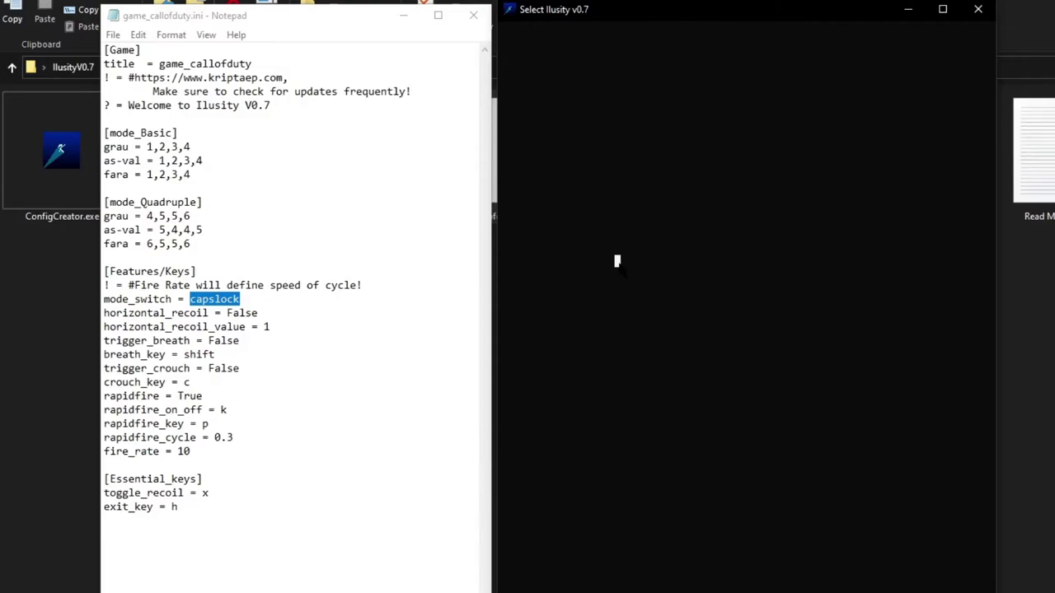
{"action": "right_click", "coordinate": [619, 268]}
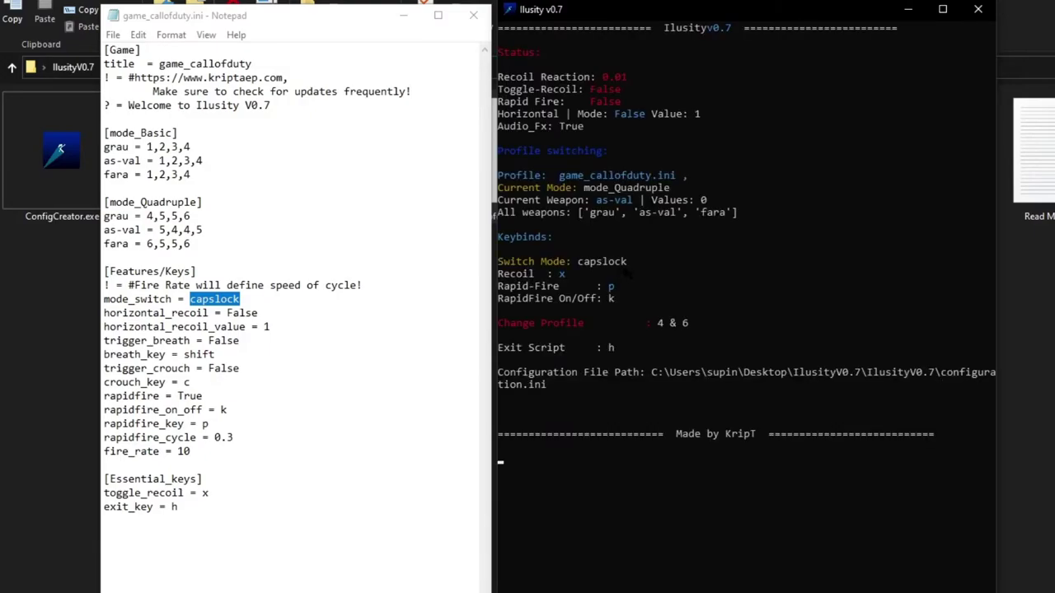
{"action": "key", "text": "Caps_Lock"}
{"action": "key", "text": "Caps_Lock"}
{"action": "key", "text": "Caps_Lock"}
{"action": "key", "text": "Caps_Lock"}
{"action": "key", "text": "Caps_Lock"}
{"action": "key", "text": "Caps_Lock"}
{"action": "key", "text": "Caps_Lock"}
{"action": "key", "text": "Caps_Lock"}
{"action": "key", "text": "Caps_Lock"}
{"action": "key", "text": "Caps_Lock"}
{"action": "key", "text": "Caps_Lock"}
{"action": "key", "text": "Caps_Lock"}
Step: Set the mode_switch value under Features/Keys to numlock
{"action": "left_click", "coordinate": [232, 290]}
{"action": "double_click", "coordinate": [192, 301]}
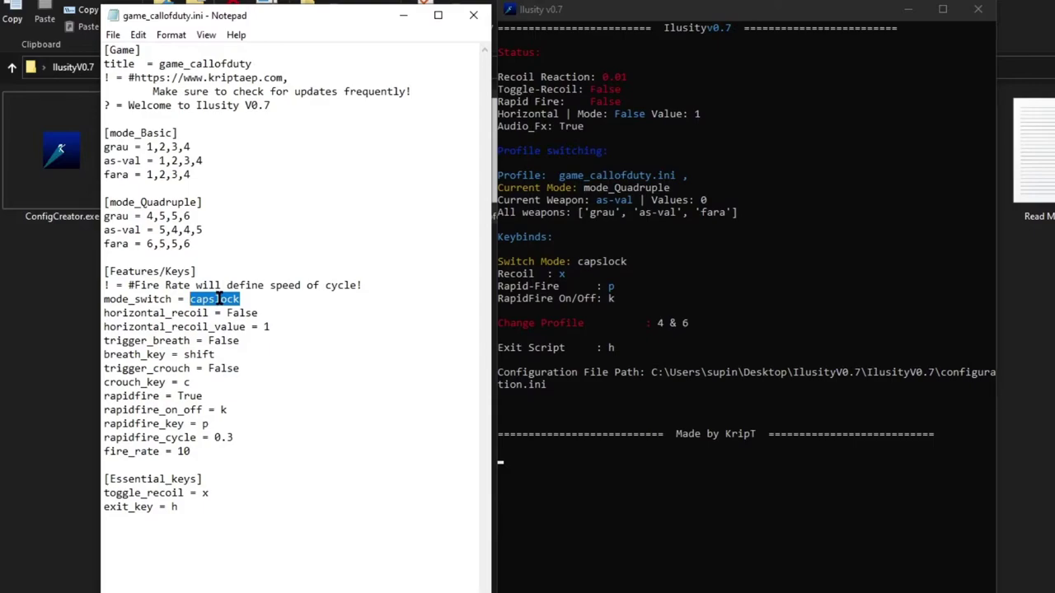
{"action": "left_click_drag", "start_coordinate": [240, 300], "coordinate": [191, 298]}
{"action": "type", "text": "numlock"}
{"action": "triple_click", "coordinate": [204, 270]}
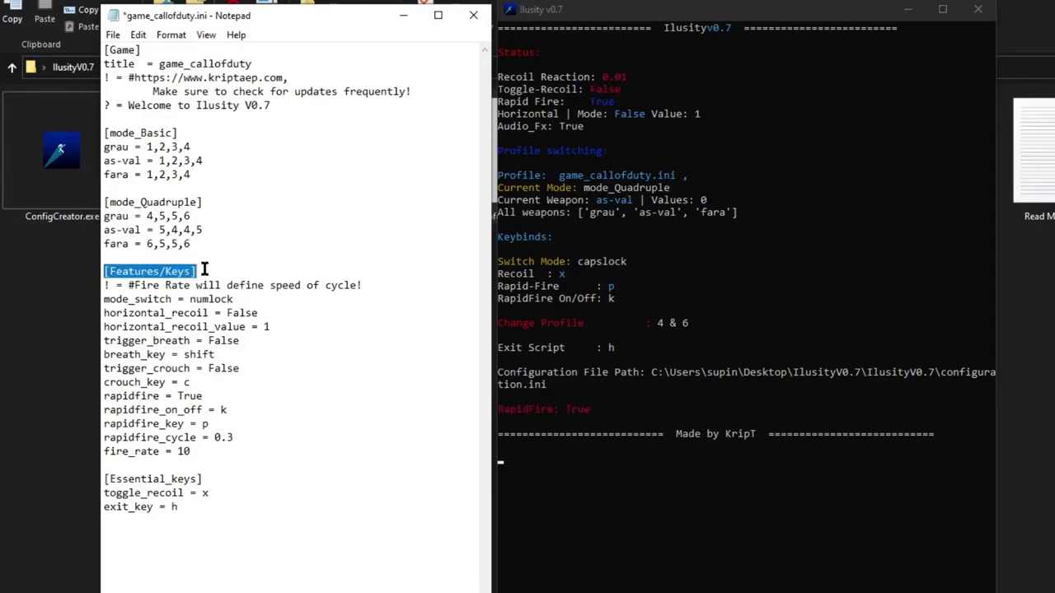
{"action": "key", "text": "BackSpace"}
{"action": "key", "text": "ctrl+z"}
{"action": "double_click", "coordinate": [204, 270]}
Step: Highlight the numlock value of mode_switch and compare it with the Switch Mode keybind in the Ilusity console
{"action": "double_click", "coordinate": [251, 302]}
{"action": "left_click", "coordinate": [251, 303]}
{"action": "left_click", "coordinate": [549, 298]}
{"action": "double_click", "coordinate": [252, 300]}
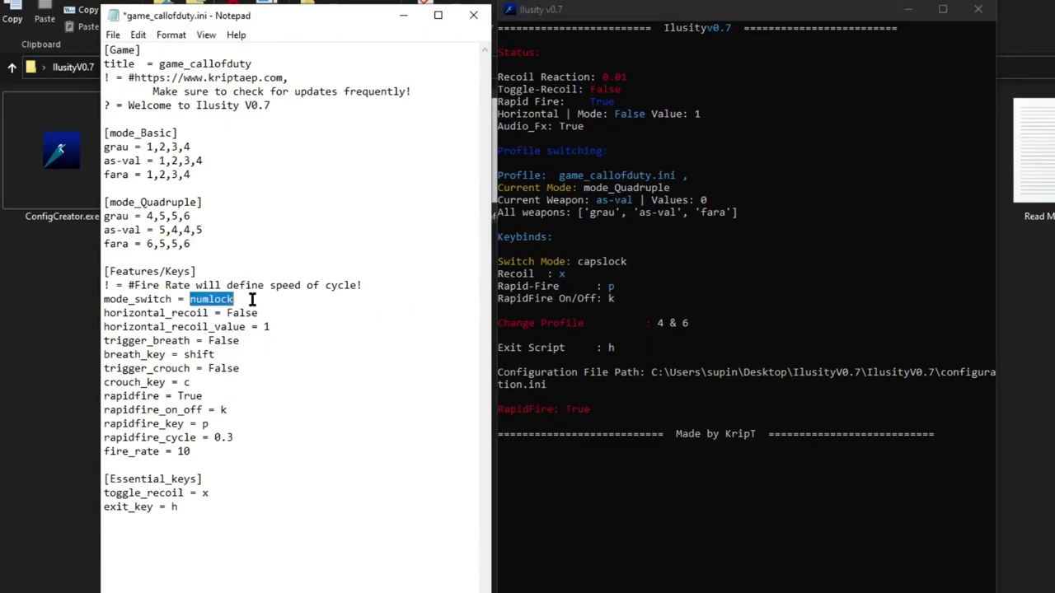
{"action": "left_click", "coordinate": [578, 292]}
{"action": "left_click", "coordinate": [641, 285]}
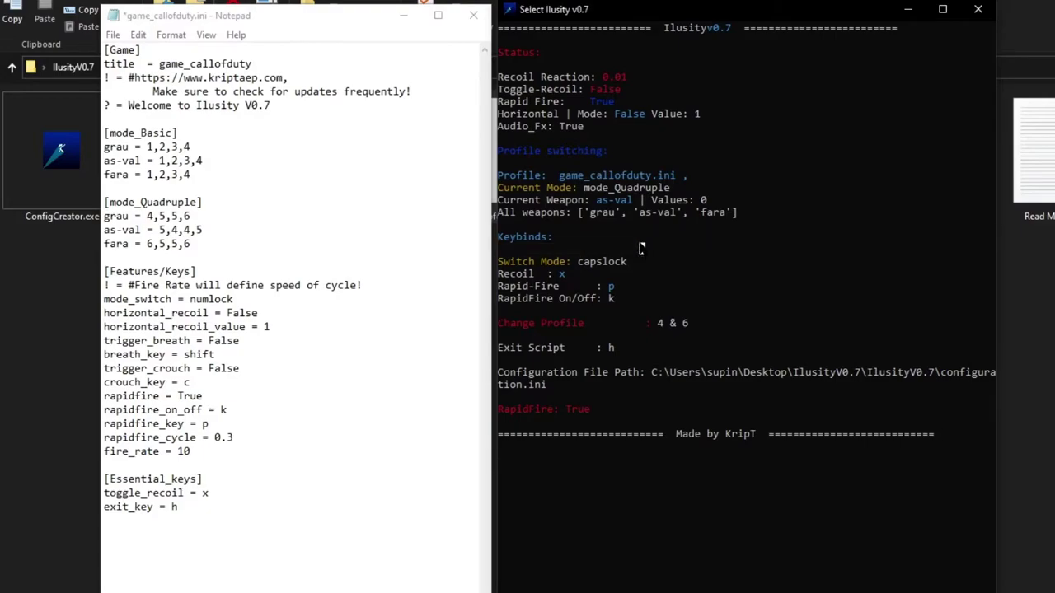
Step: Clear the text selection in the Ilusity console to resume its output, and test the recoil toggle
{"action": "double_click", "coordinate": [633, 201]}
{"action": "right_click", "coordinate": [632, 200]}
{"action": "left_click", "coordinate": [631, 200]}
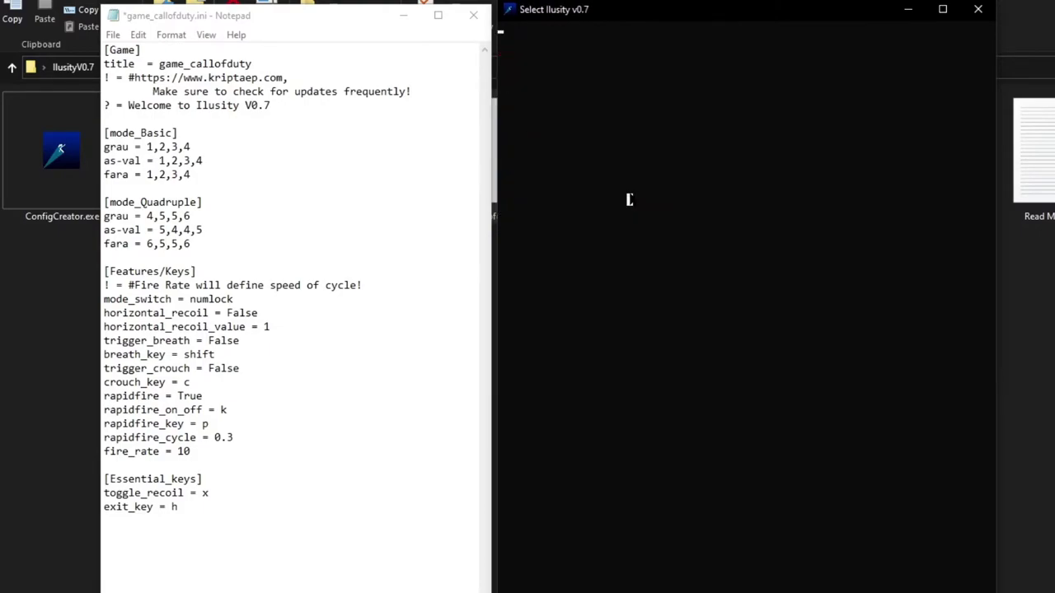
{"action": "left_click", "coordinate": [648, 188]}
{"action": "left_click_drag", "start_coordinate": [642, 249], "coordinate": [642, 261]}
{"action": "left_click", "coordinate": [617, 299]}
{"action": "right_click", "coordinate": [618, 300]}
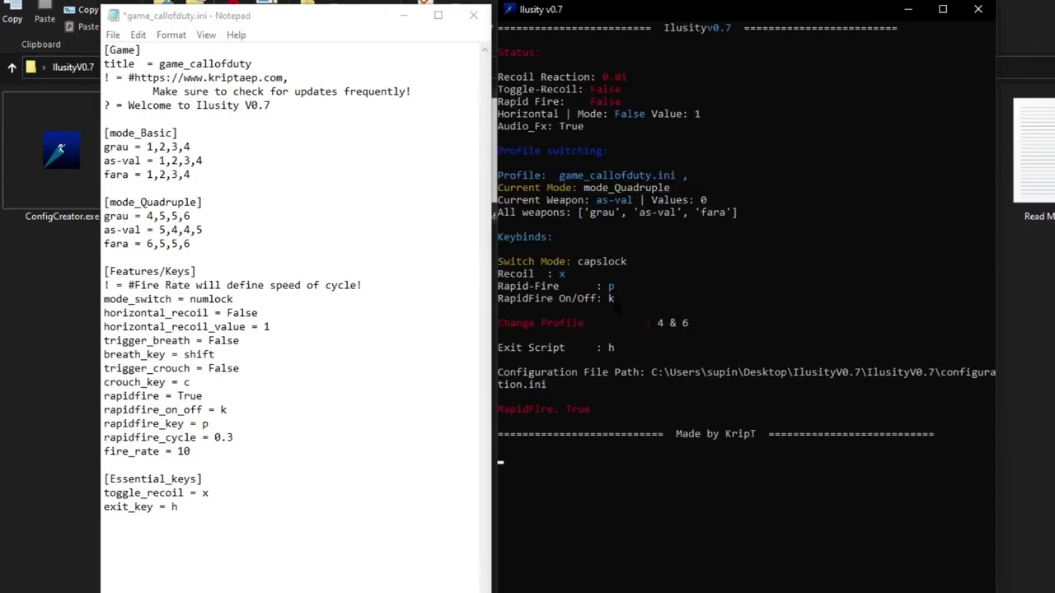
{"action": "key", "text": "x"}
Step: Set the mode_switch value under Features/Keys back to capslock and return to the Ilusity console
{"action": "left_click", "coordinate": [251, 327]}
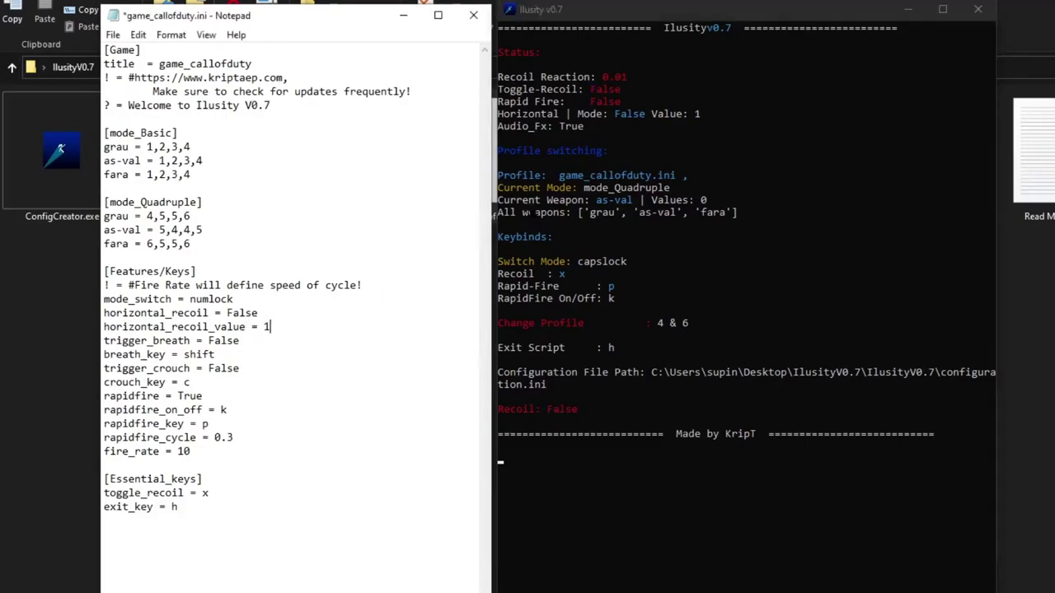
{"action": "left_click", "coordinate": [269, 314]}
{"action": "left_click_drag", "start_coordinate": [234, 300], "coordinate": [190, 300]}
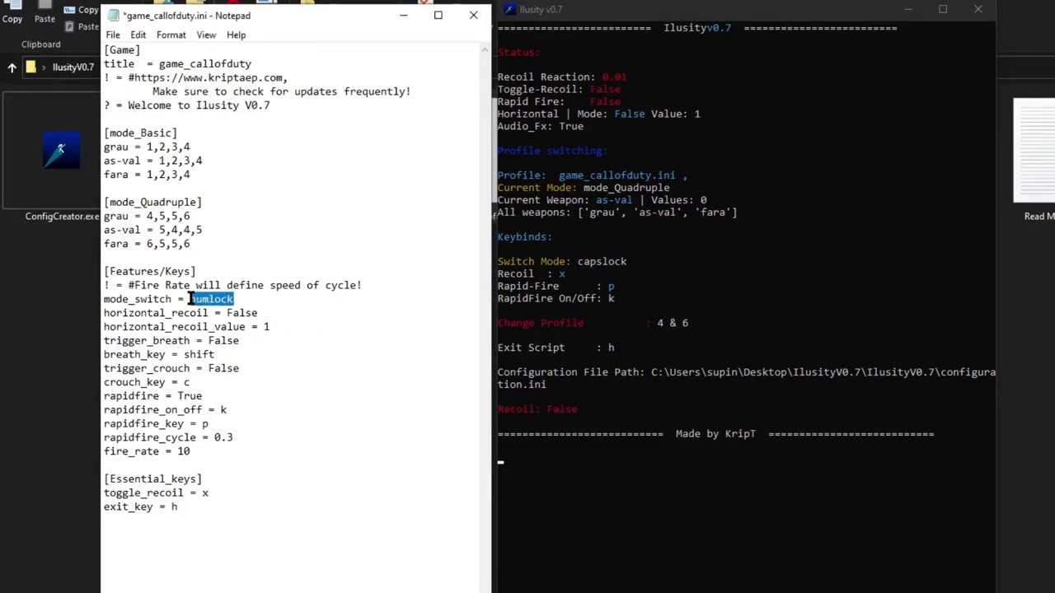
{"action": "type", "text": "caos"}
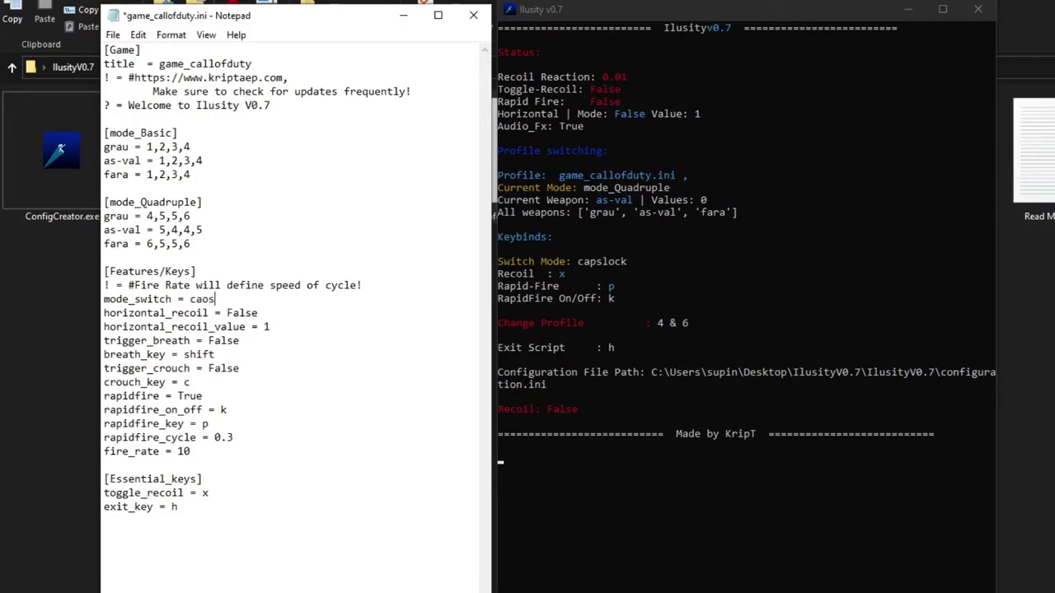
{"action": "key", "text": "BackSpace"}
{"action": "key", "text": "BackSpace"}
{"action": "type", "text": "pslock"}
{"action": "double_click", "coordinate": [247, 285]}
{"action": "left_click", "coordinate": [709, 298]}
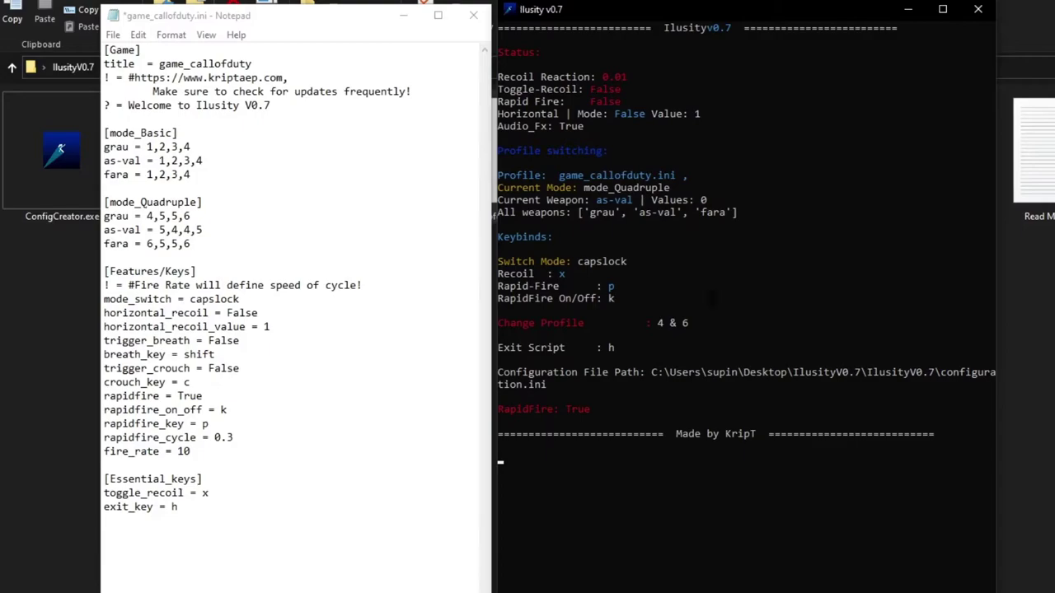
{"action": "left_click", "coordinate": [313, 309]}
{"action": "left_click", "coordinate": [694, 244]}
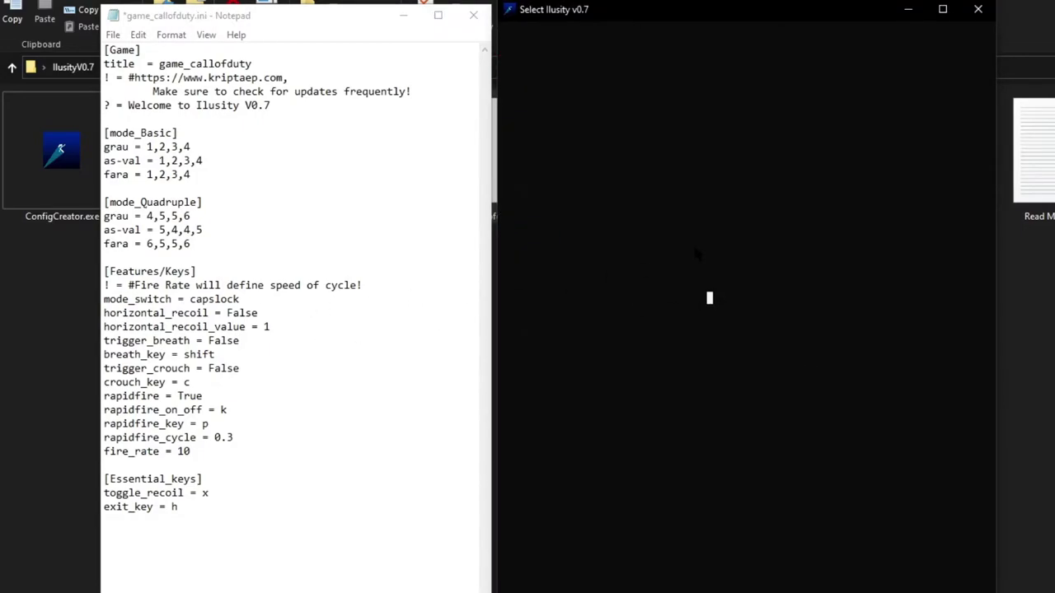
{"action": "left_click", "coordinate": [242, 296]}
{"action": "left_click", "coordinate": [669, 260]}
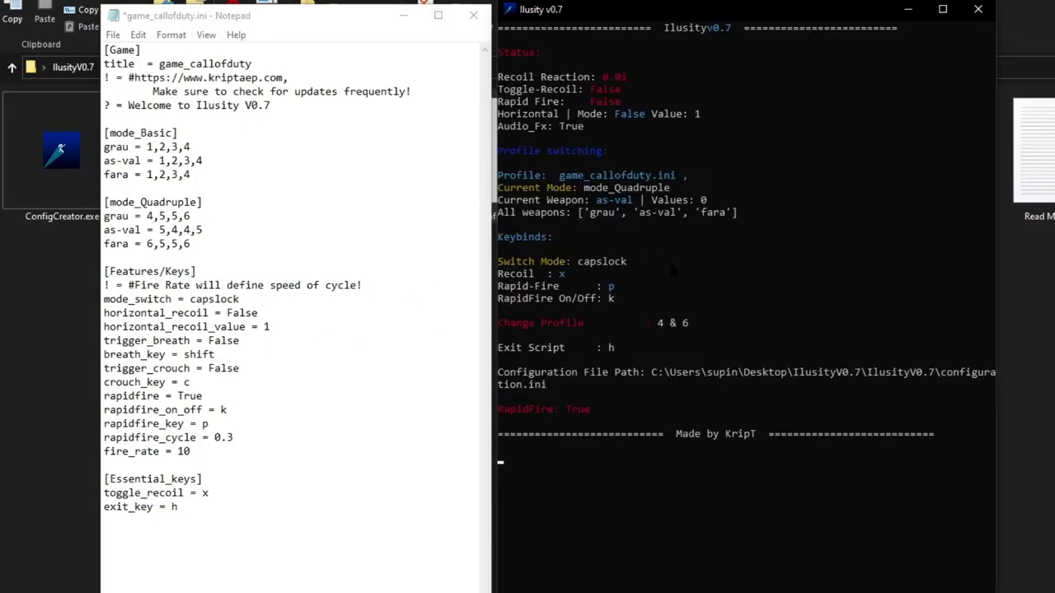
Step: Set the horizontal_recoil value under Features/Keys to True and save game_callofduty.ini
{"action": "left_click", "coordinate": [275, 319]}
{"action": "left_click_drag", "start_coordinate": [276, 318], "coordinate": [227, 314]}
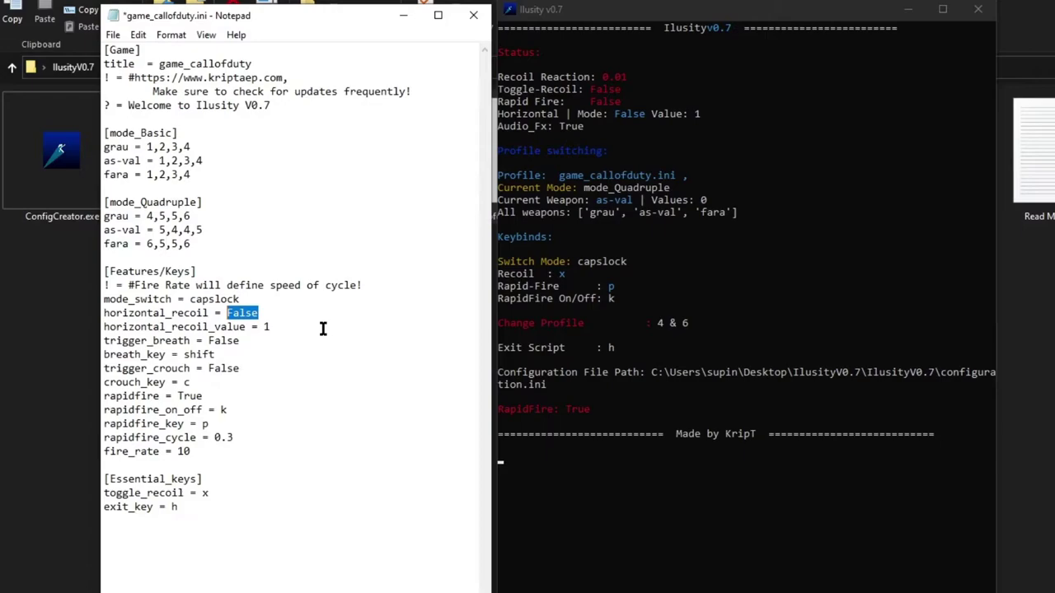
{"action": "type", "text": "at"}
{"action": "key", "text": "BackSpace"}
{"action": "key", "text": "BackSpace"}
{"action": "type", "text": "True"}
{"action": "key", "text": "ctrl+s"}
{"action": "left_click", "coordinate": [297, 326]}
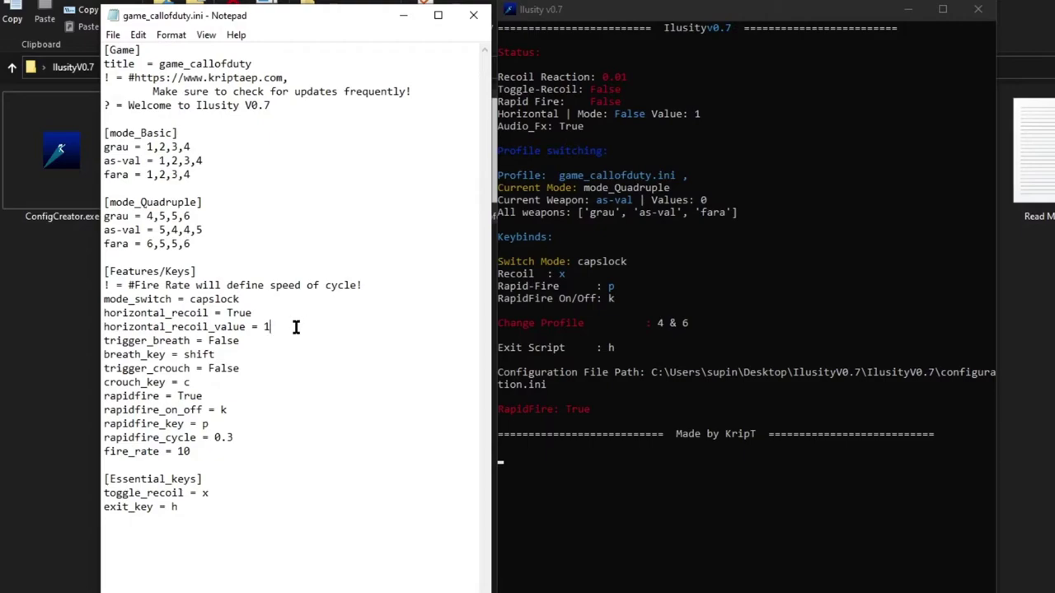
Step: Review the trigger_breath and breath_key entries under Features/Keys and set trigger_breath to True
{"action": "left_click_drag", "start_coordinate": [251, 344], "coordinate": [208, 340]}
{"action": "left_click", "coordinate": [256, 345]}
{"action": "left_click_drag", "start_coordinate": [221, 354], "coordinate": [183, 355]}
{"action": "left_click_drag", "start_coordinate": [247, 340], "coordinate": [209, 341]}
{"action": "left_click", "coordinate": [216, 356]}
{"action": "left_click_drag", "start_coordinate": [240, 340], "coordinate": [211, 342]}
{"action": "type", "text": "True"}
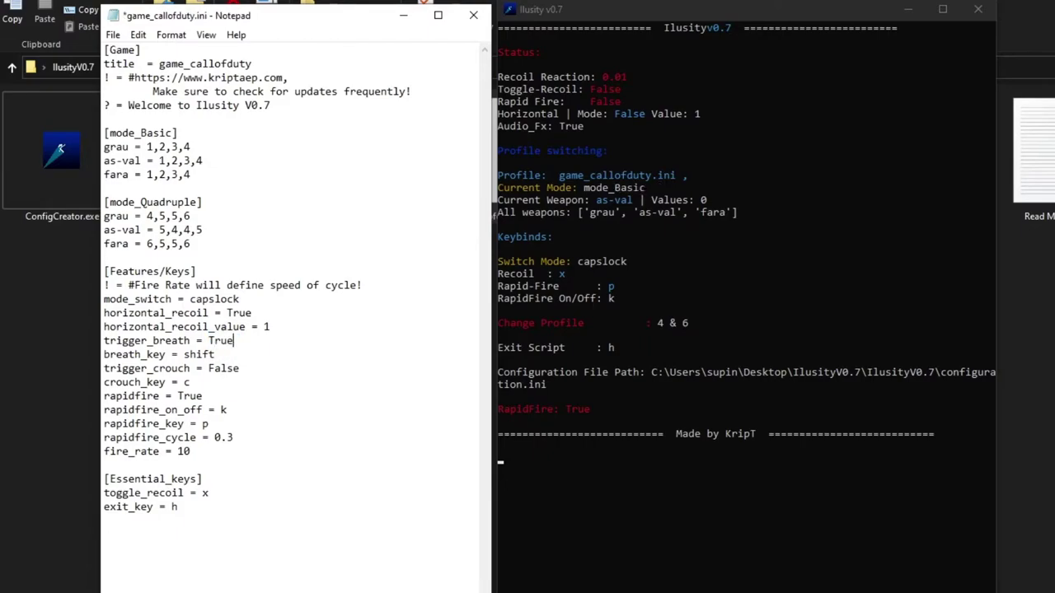
Step: Try space and z as the breath_key value under Features/Keys, and restore it to shift
{"action": "left_click_drag", "start_coordinate": [214, 354], "coordinate": [183, 354]}
{"action": "left_click", "coordinate": [225, 360]}
{"action": "double_click", "coordinate": [213, 352]}
{"action": "left_click", "coordinate": [219, 359]}
{"action": "left_click_drag", "start_coordinate": [214, 356], "coordinate": [183, 360]}
{"action": "type", "text": "space"}
{"action": "left_click_drag", "start_coordinate": [216, 355], "coordinate": [183, 355]}
{"action": "type", "text": "z"}
{"action": "double_click", "coordinate": [188, 354]}
{"action": "type", "text": "shift"}
Step: Examine the trigger_crouch, crouch_key and rapidfire entries under Features/Keys
{"action": "left_click_drag", "start_coordinate": [240, 369], "coordinate": [218, 368]}
{"action": "left_click", "coordinate": [190, 370]}
{"action": "left_click_drag", "start_coordinate": [191, 381], "coordinate": [182, 382]}
{"action": "left_click", "coordinate": [211, 384]}
{"action": "double_click", "coordinate": [224, 368]}
{"action": "left_click", "coordinate": [206, 396]}
{"action": "left_click", "coordinate": [203, 384]}
{"action": "left_click", "coordinate": [208, 395]}
Step: Examine the rapid-fire keys, the weapon mode sections and the fire_rate entry in game_callofduty.ini
{"action": "left_click_drag", "start_coordinate": [210, 396], "coordinate": [198, 424]}
{"action": "left_click", "coordinate": [216, 413]}
{"action": "left_click", "coordinate": [243, 414]}
{"action": "left_click_drag", "start_coordinate": [225, 255], "coordinate": [100, 130]}
{"action": "left_click", "coordinate": [281, 409]}
{"action": "left_click", "coordinate": [204, 451]}
{"action": "double_click", "coordinate": [204, 452]}
{"action": "left_click", "coordinate": [196, 454]}
Step: Highlight the Essential_keys header and the toggle_recoil value to compare them with the Ilusity console
{"action": "left_click", "coordinate": [231, 490]}
{"action": "left_click_drag", "start_coordinate": [212, 479], "coordinate": [101, 479]}
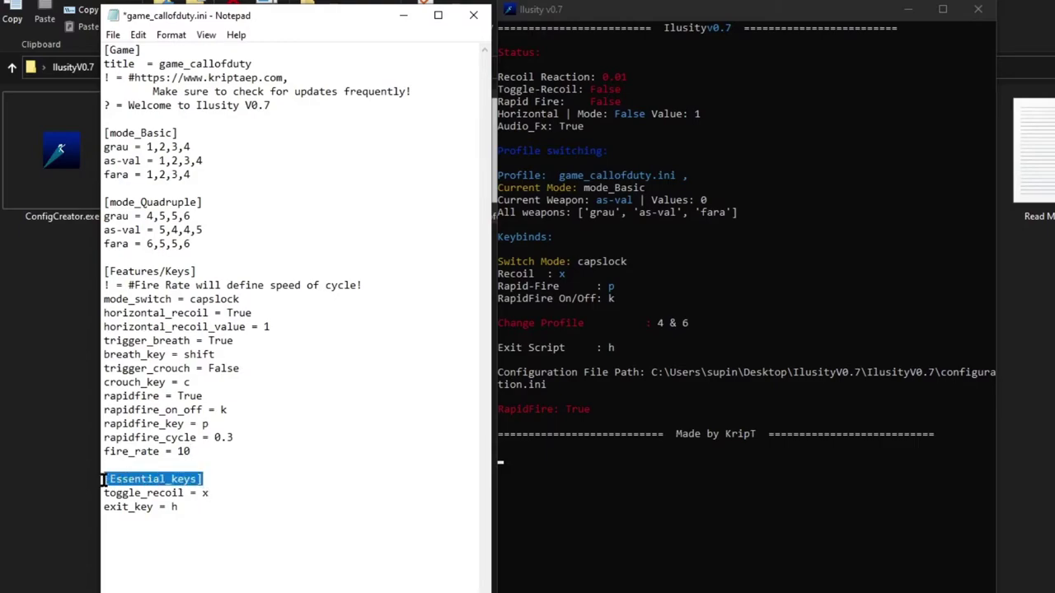
{"action": "left_click", "coordinate": [205, 508]}
{"action": "double_click", "coordinate": [205, 493]}
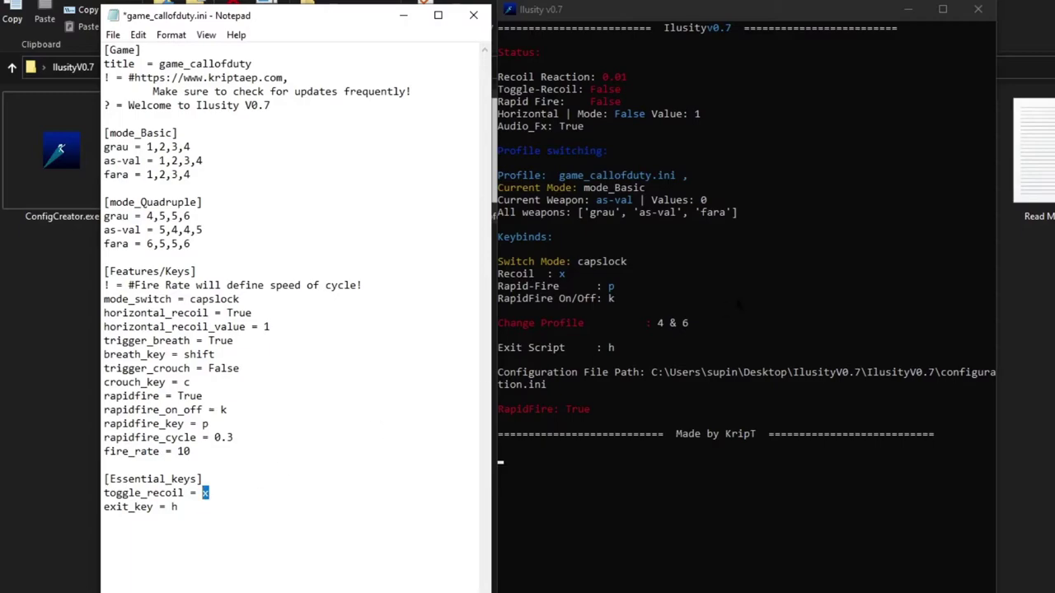
{"action": "left_click", "coordinate": [718, 299]}
{"action": "left_click", "coordinate": [250, 476]}
{"action": "left_click_drag", "start_coordinate": [208, 479], "coordinate": [105, 480]}
{"action": "left_click", "coordinate": [245, 505]}
{"action": "left_click_drag", "start_coordinate": [216, 493], "coordinate": [203, 493]}
Step: Resume the Ilusity console output and test recoil by toggling it on and off
{"action": "left_click", "coordinate": [696, 342]}
{"action": "left_click", "coordinate": [697, 340]}
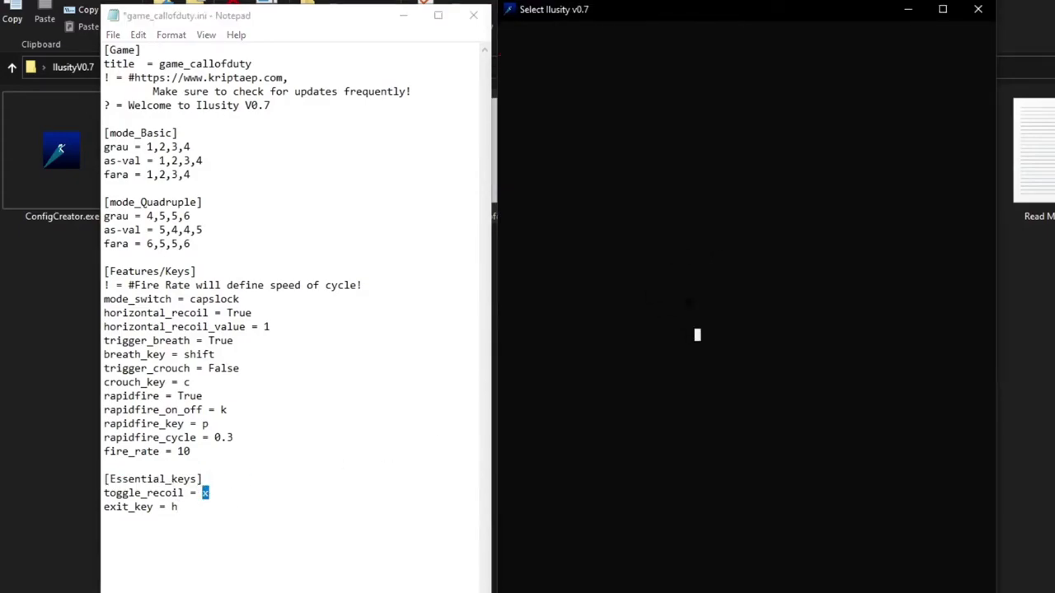
{"action": "left_click", "coordinate": [683, 261]}
{"action": "key", "text": "x"}
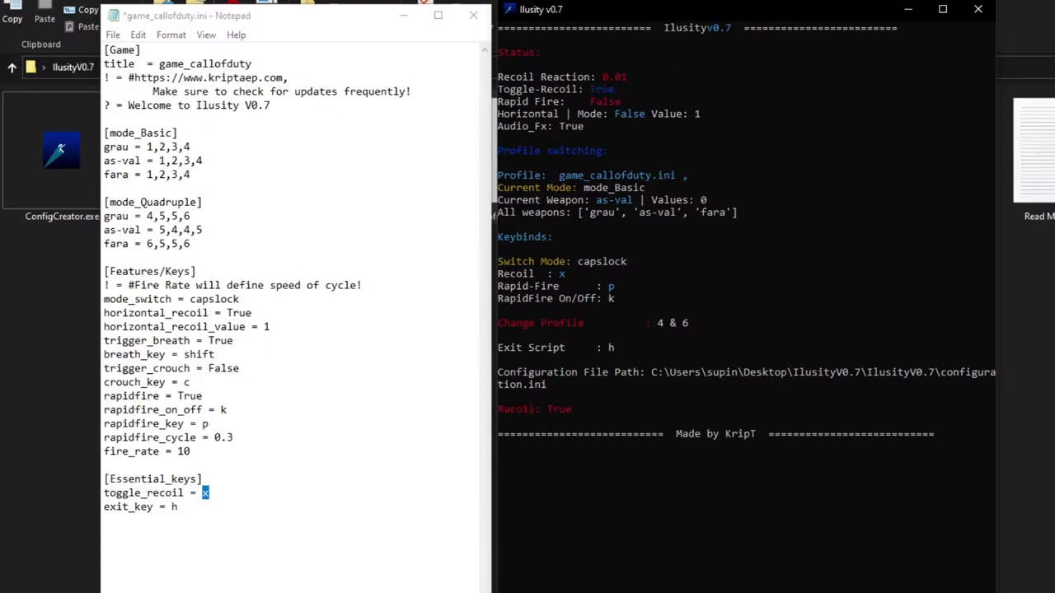
{"action": "left_click_drag", "start_coordinate": [720, 66], "coordinate": [722, 586]}
{"action": "key", "text": "x"}
Step: Highlight grau's values under mode_Basic and turn recoil on in the Ilusity console
{"action": "left_click_drag", "start_coordinate": [191, 147], "coordinate": [142, 148]}
{"action": "left_click", "coordinate": [704, 200]}
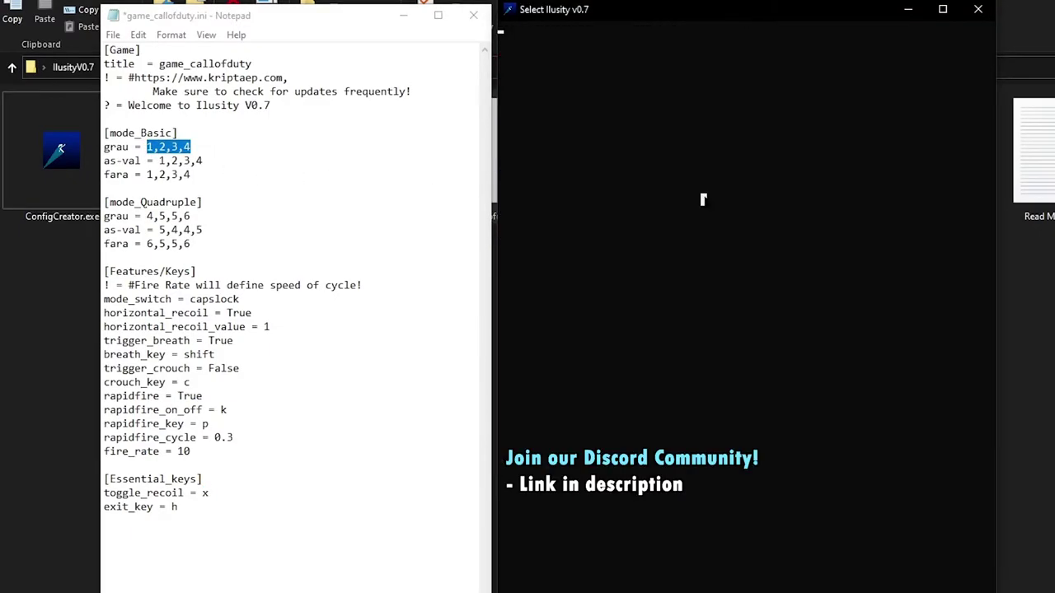
{"action": "left_click", "coordinate": [784, 200]}
{"action": "right_click", "coordinate": [679, 206]}
{"action": "key", "text": "x"}
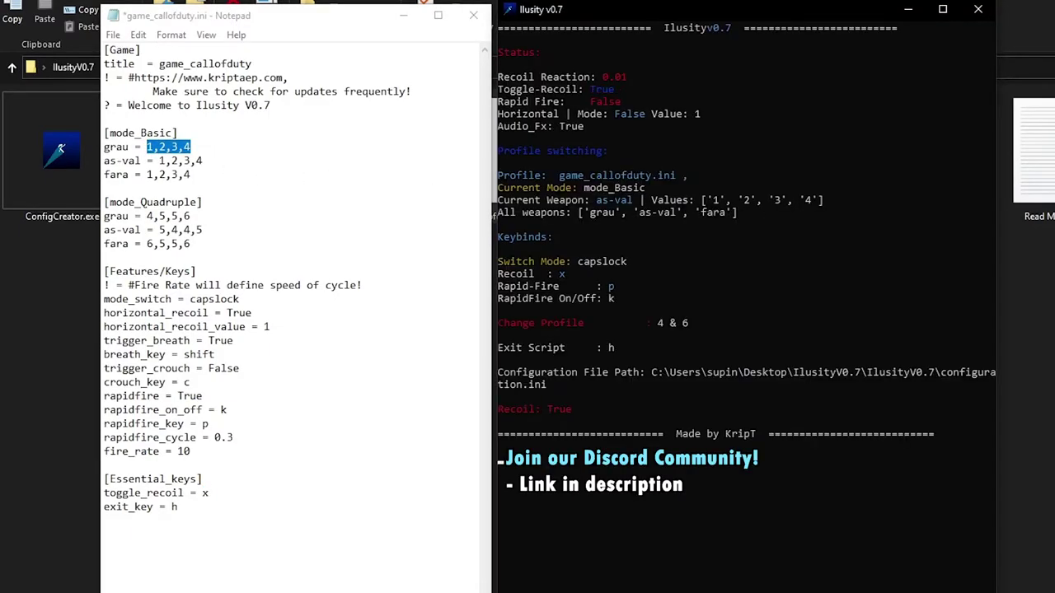
Step: Test the recoil movement over the Ilusity console and clear the text selection to resume its output
{"action": "left_click_drag", "start_coordinate": [499, 175], "coordinate": [657, 249]}
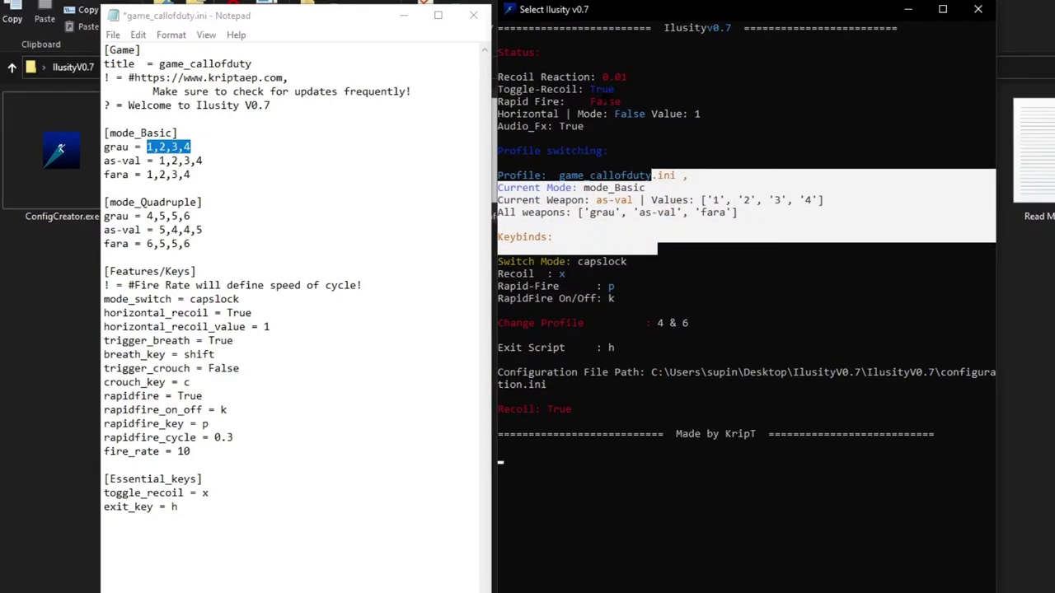
{"action": "left_click_drag", "start_coordinate": [756, 88], "coordinate": [759, 237]}
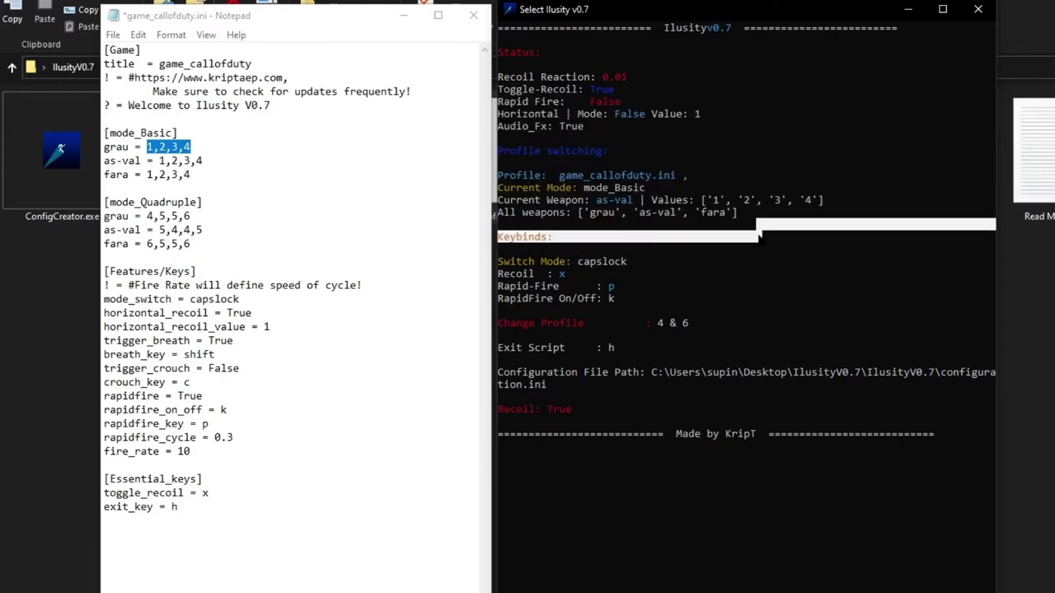
{"action": "left_click_drag", "start_coordinate": [807, 126], "coordinate": [811, 151]}
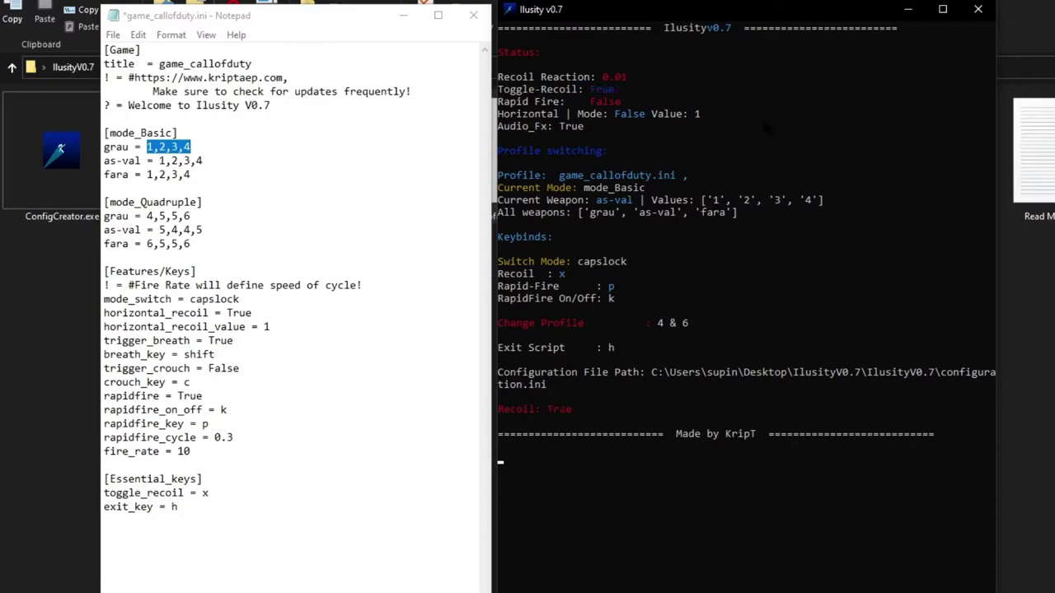
{"action": "left_click_drag", "start_coordinate": [765, 128], "coordinate": [765, 138]}
{"action": "right_click", "coordinate": [764, 142]}
{"action": "left_click", "coordinate": [759, 139]}
{"action": "left_click", "coordinate": [666, 139]}
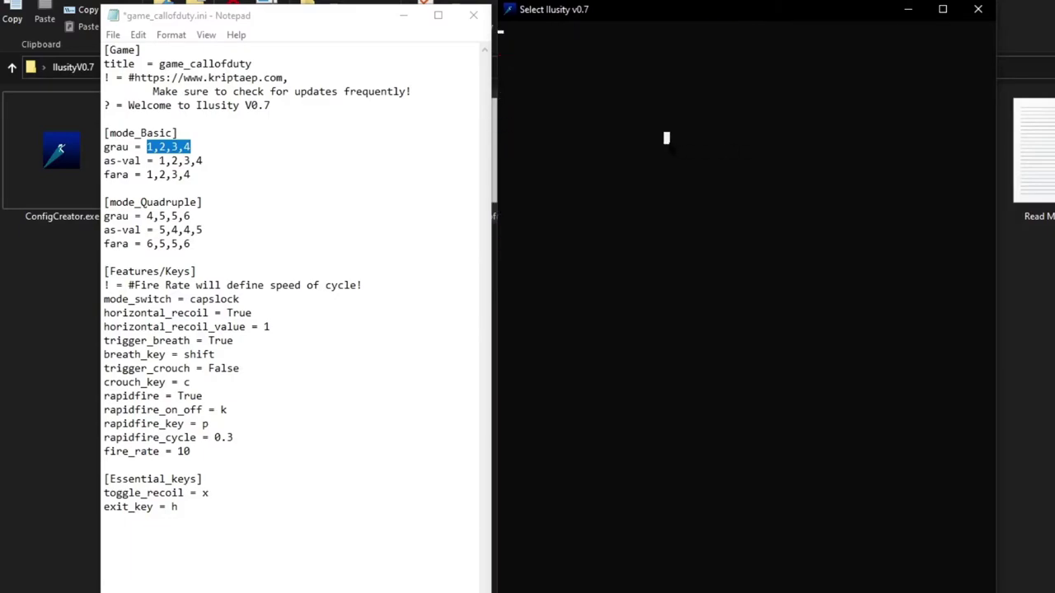
{"action": "right_click", "coordinate": [666, 140]}
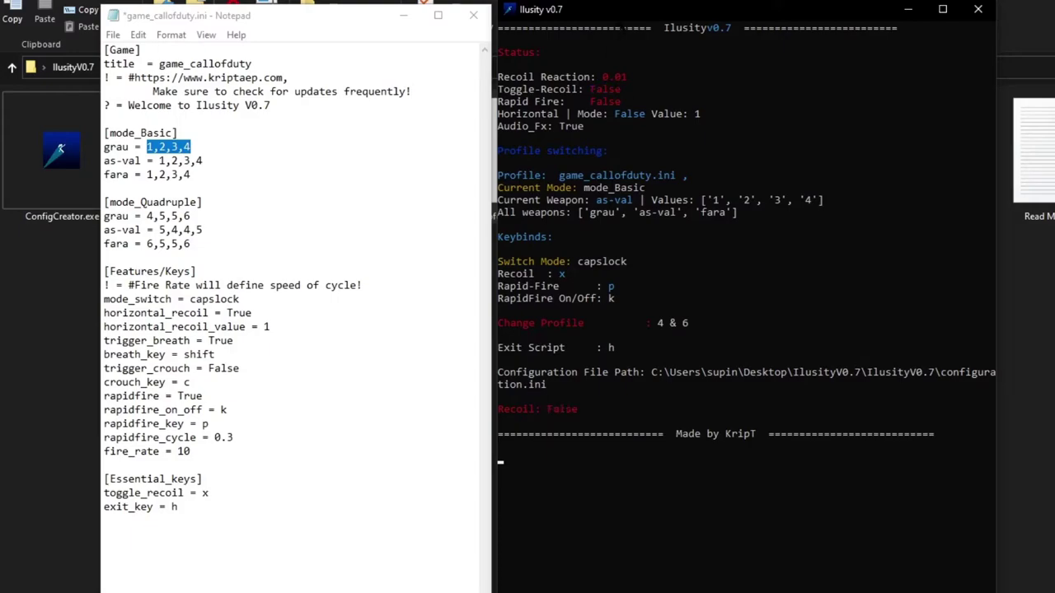
Step: Move the Ilusity console aside, minimize game_callofduty.ini and open main_config.ini for editing
{"action": "left_click_drag", "start_coordinate": [615, 10], "coordinate": [319, 30]}
{"action": "left_click", "coordinate": [404, 16]}
{"action": "right_click", "coordinate": [874, 123]}
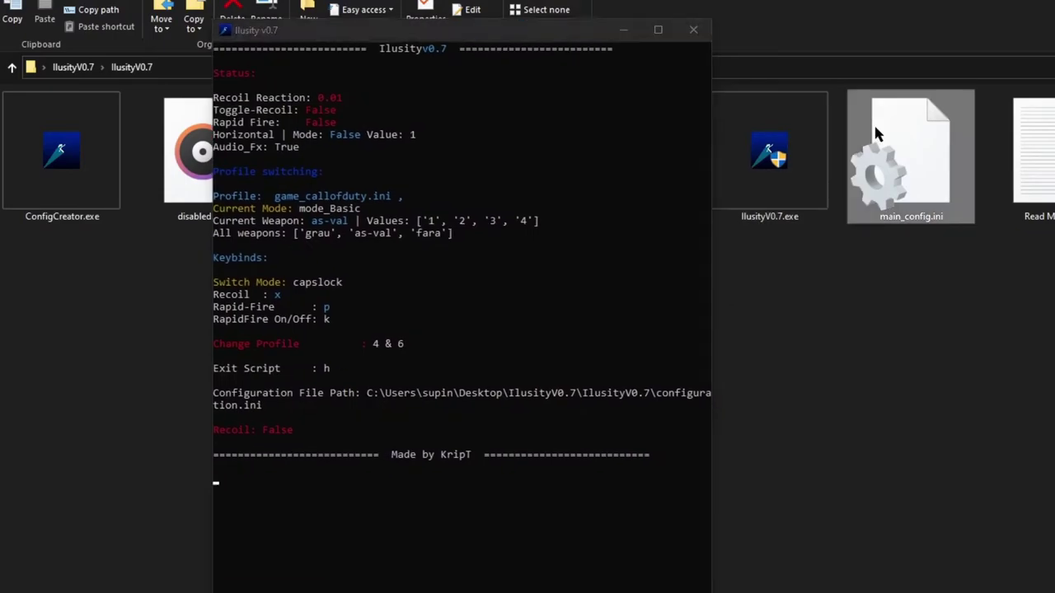
{"action": "left_click", "coordinate": [907, 171]}
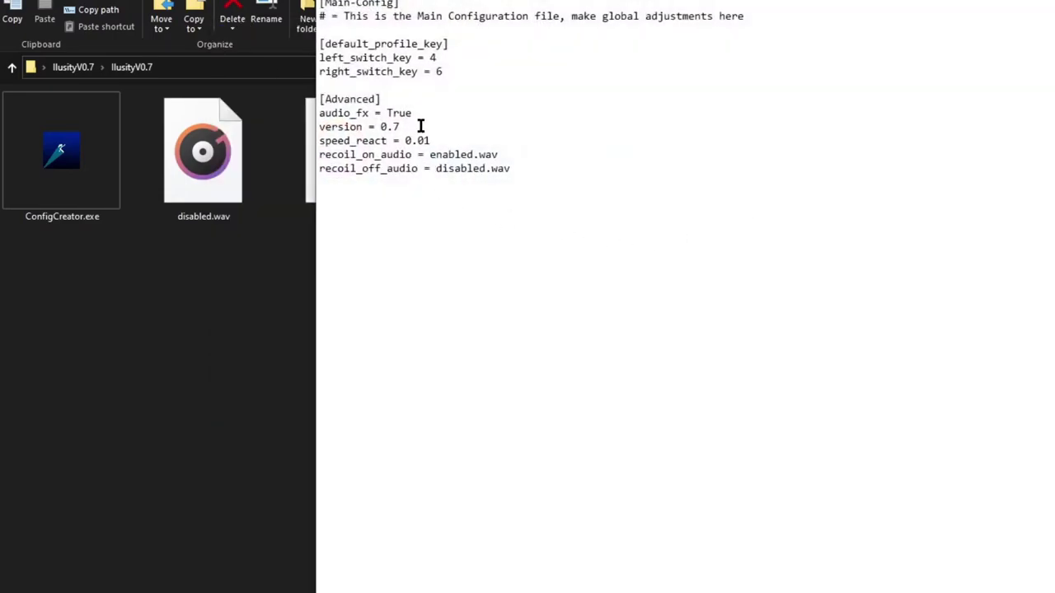
Step: Set the audio_fx value under Advanced in main_config.ini to False
{"action": "left_click_drag", "start_coordinate": [413, 113], "coordinate": [384, 113]}
{"action": "type", "text": "False"}
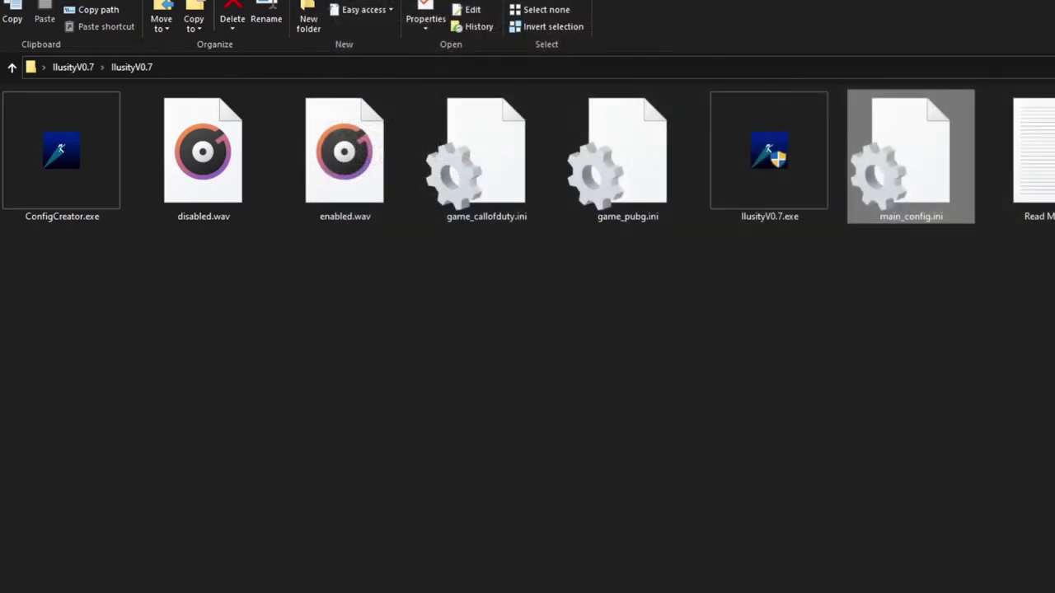
{"action": "double_click", "coordinate": [774, 156]}
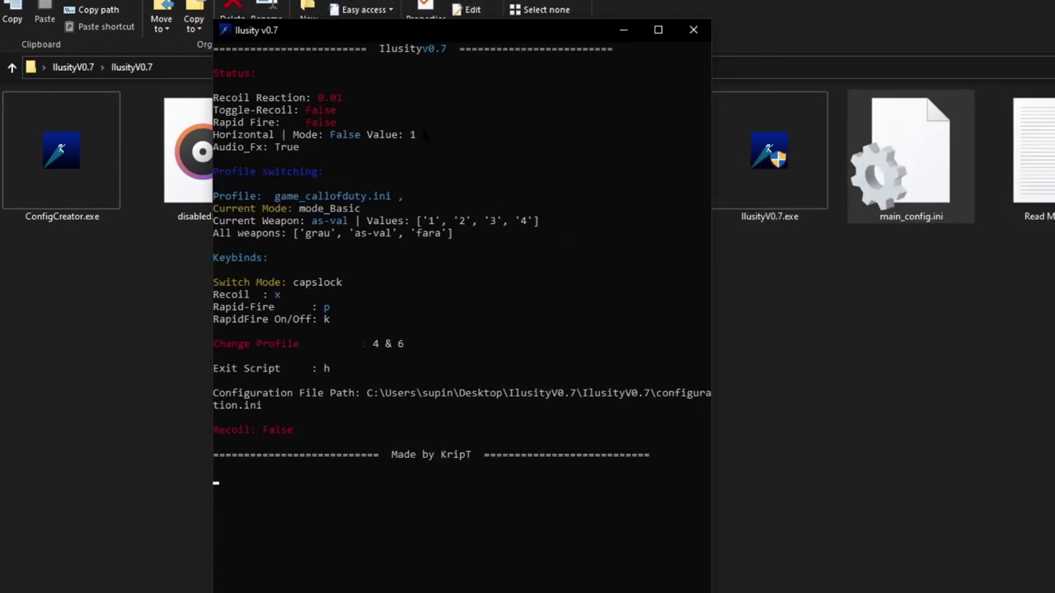
Step: Toggle recoil on and off in the running Ilusity console, and close it
{"action": "key", "text": "x"}
{"action": "key", "text": "x"}
{"action": "left_click", "coordinate": [693, 30]}
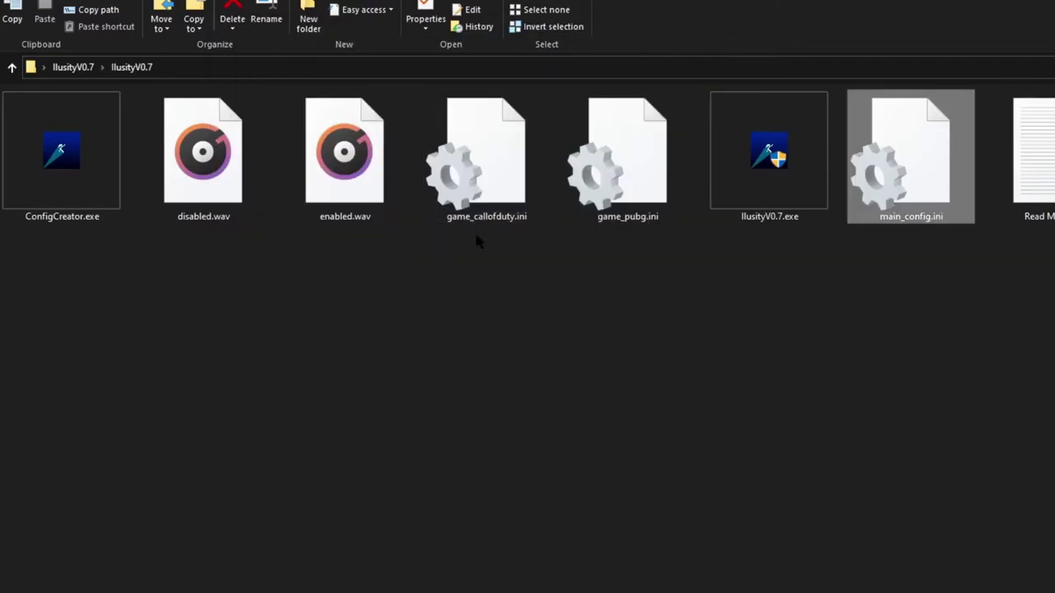
Step: Launch IlusityV0.7.exe again and load profile 0, game_callofduty.ini
{"action": "left_click", "coordinate": [790, 196]}
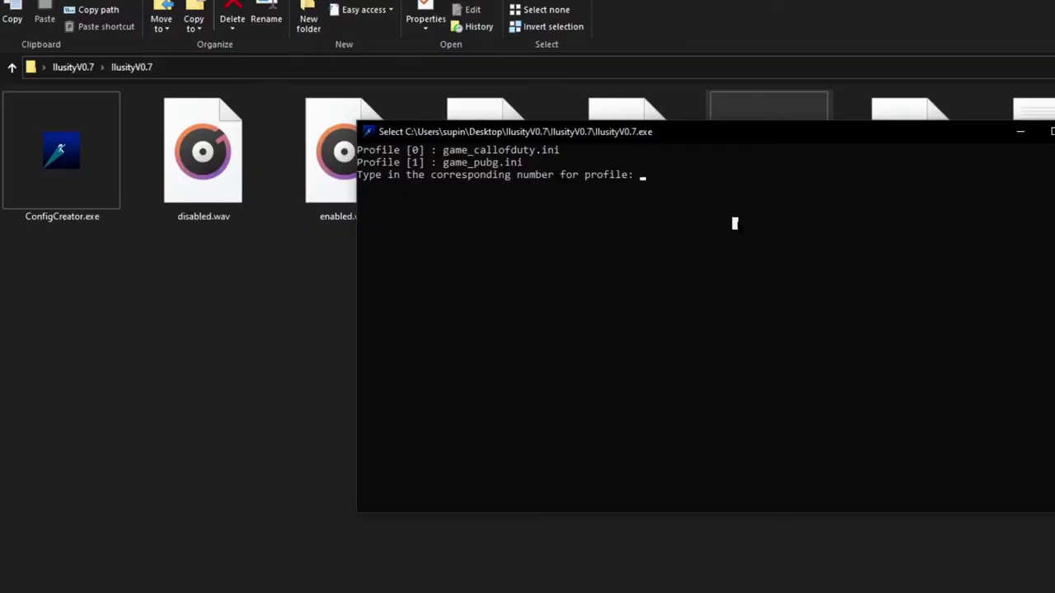
{"action": "type", "text": "0"}
{"action": "key", "text": "Return"}
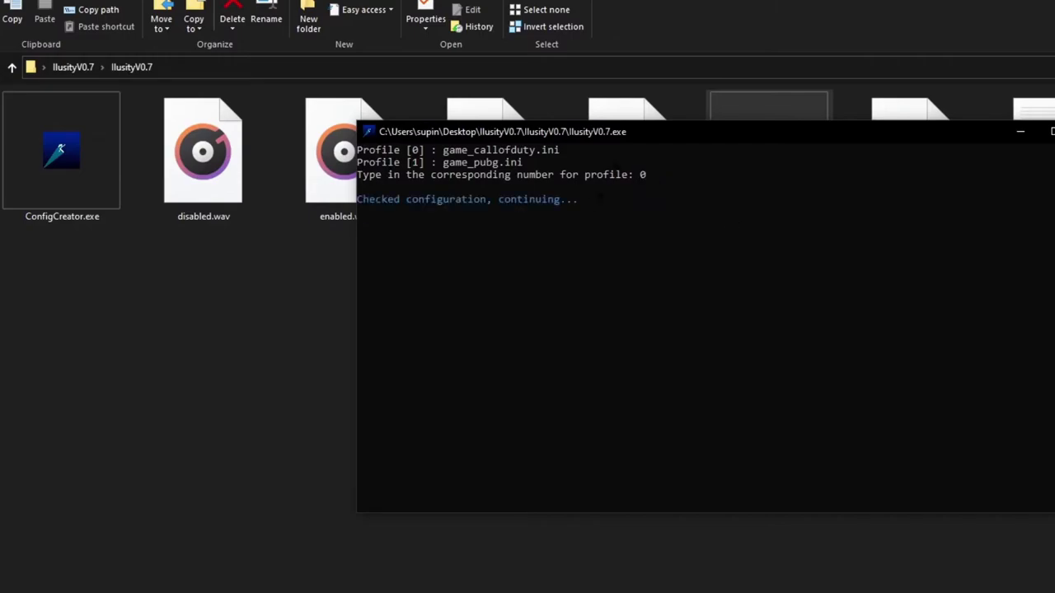
{"action": "left_click_drag", "start_coordinate": [532, 131], "coordinate": [634, 86]}
Step: Test recoil in the restarted Ilusity console by toggling it on and off
{"action": "key", "text": "x"}
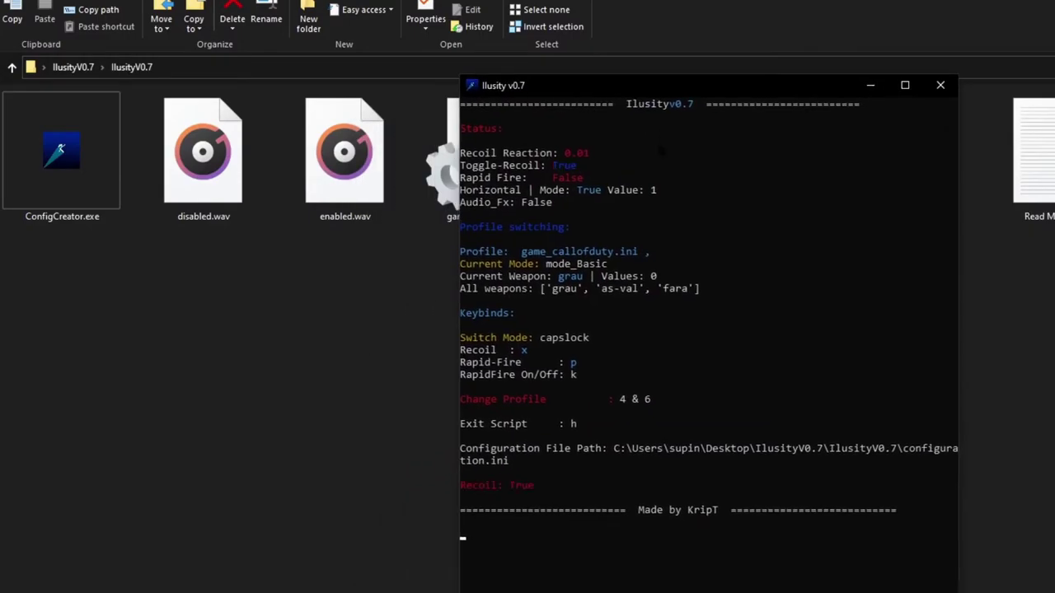
{"action": "left_click_drag", "start_coordinate": [660, 151], "coordinate": [680, 455]}
{"action": "key", "text": "x"}
{"action": "left_click", "coordinate": [647, 71]}
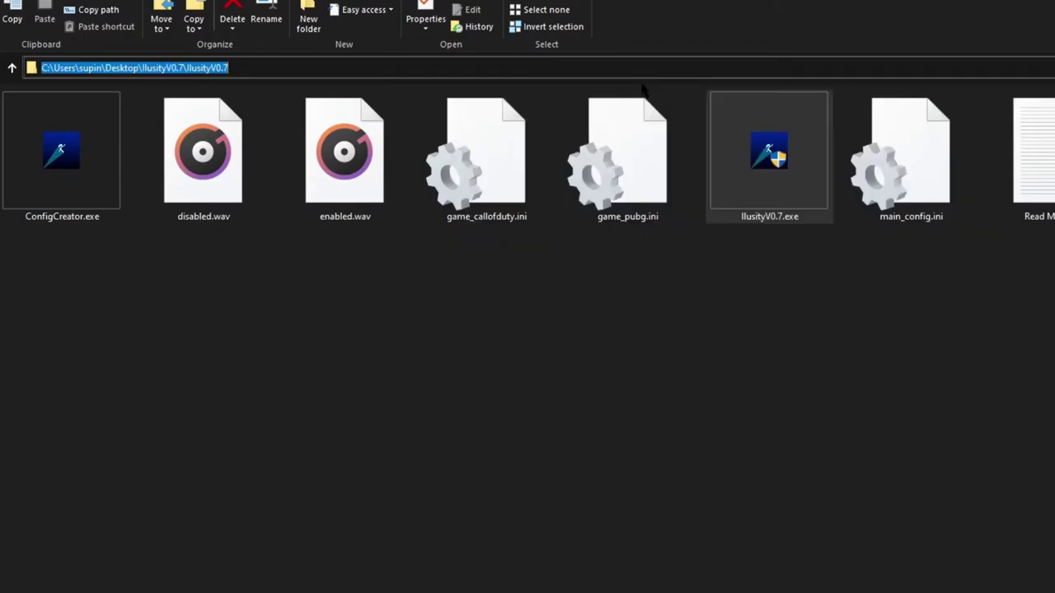
{"action": "left_click", "coordinate": [523, 355]}
{"action": "key", "text": "alt+Tab"}
{"action": "left_click", "coordinate": [643, 59]}
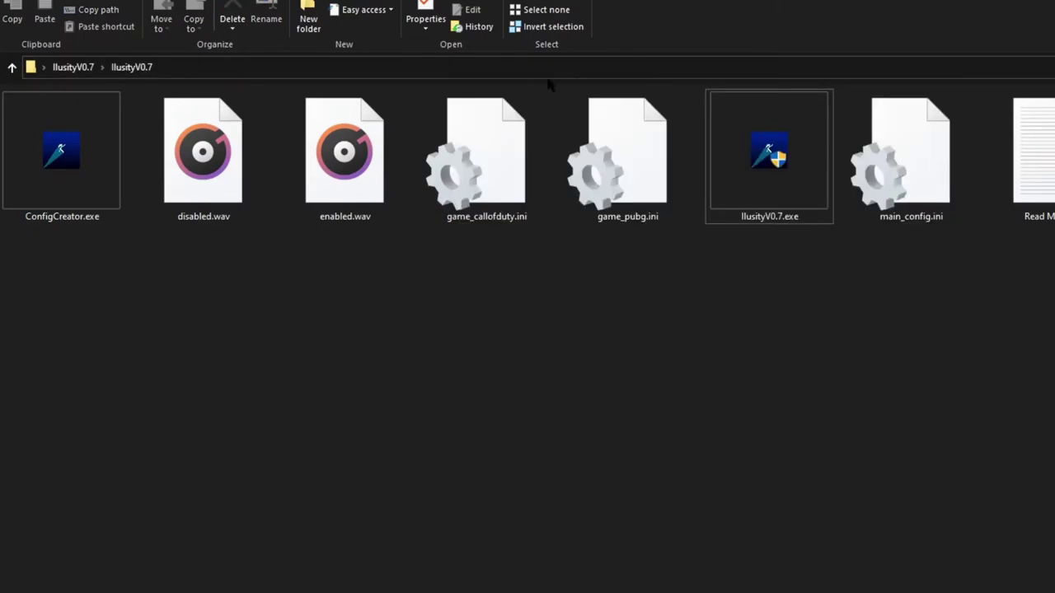
{"action": "left_click", "coordinate": [538, 69]}
{"action": "key", "text": "alt+Tab"}
Step: Move the Ilusity console clear of IlusityV0.7.exe and main_config.ini, and clear its text selection to resume the output
{"action": "left_click_drag", "start_coordinate": [682, 88], "coordinate": [354, 59]}
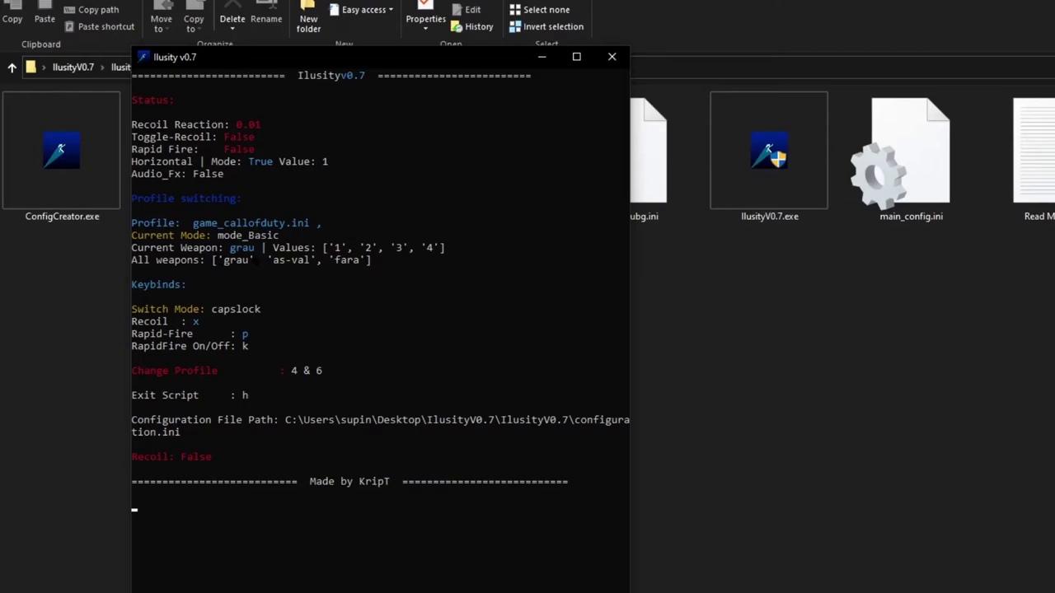
{"action": "left_click", "coordinate": [454, 223]}
{"action": "left_click", "coordinate": [480, 187]}
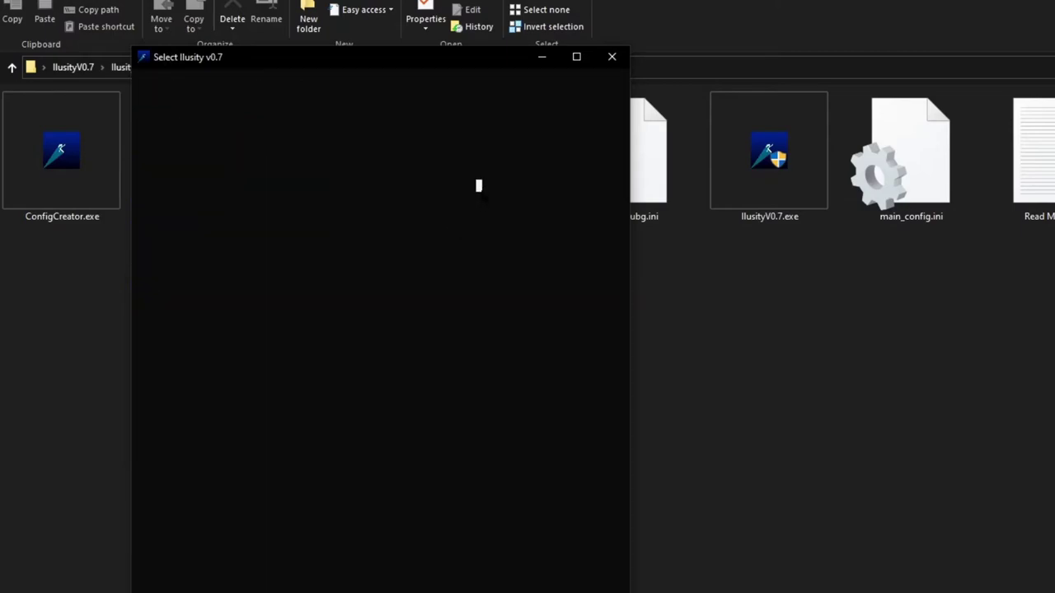
{"action": "left_click", "coordinate": [467, 189]}
{"action": "right_click", "coordinate": [454, 189]}
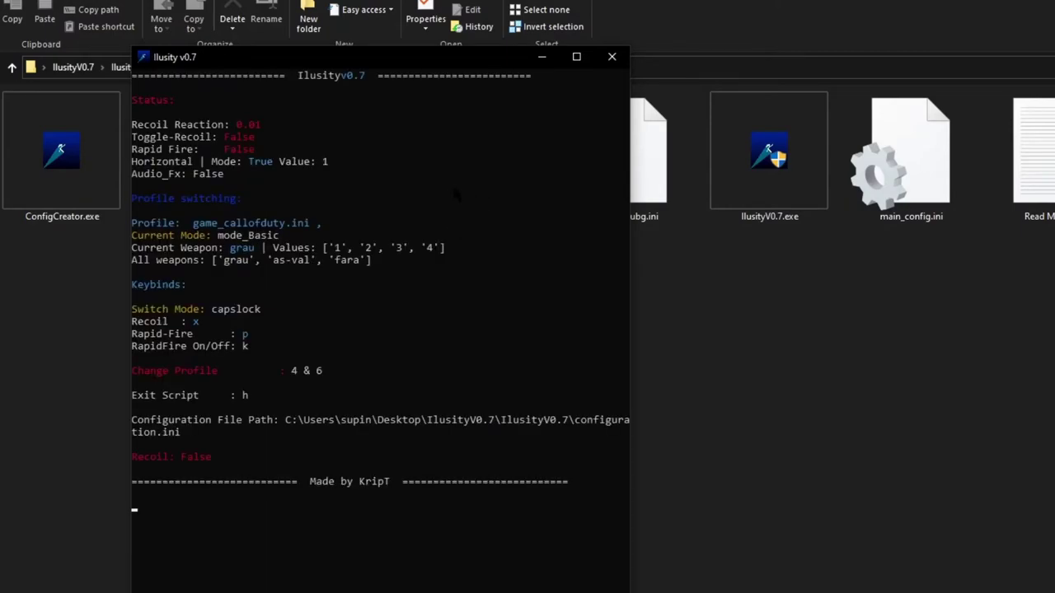
Step: Switch the Ilusity profile to mode_Quadruple and test recoil with grau's values
{"action": "key", "text": "Caps_Lock"}
{"action": "left_click_drag", "start_coordinate": [368, 130], "coordinate": [368, 265]}
{"action": "key", "text": "x"}
{"action": "key", "text": "x"}
{"action": "left_click_drag", "start_coordinate": [347, 124], "coordinate": [347, 227]}
Step: Switch the Ilusity profile back to mode_Basic and test recoil on and off
{"action": "key", "text": "x"}
{"action": "key", "text": "Caps_Lock"}
{"action": "key", "text": "x"}
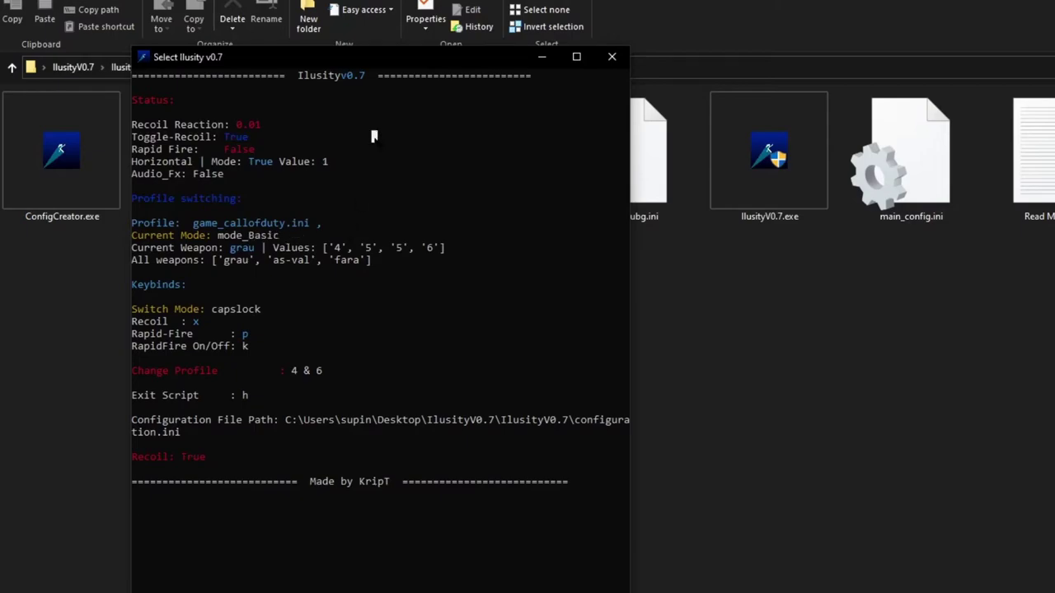
{"action": "left_click_drag", "start_coordinate": [371, 137], "coordinate": [373, 174]}
{"action": "key", "text": "x"}
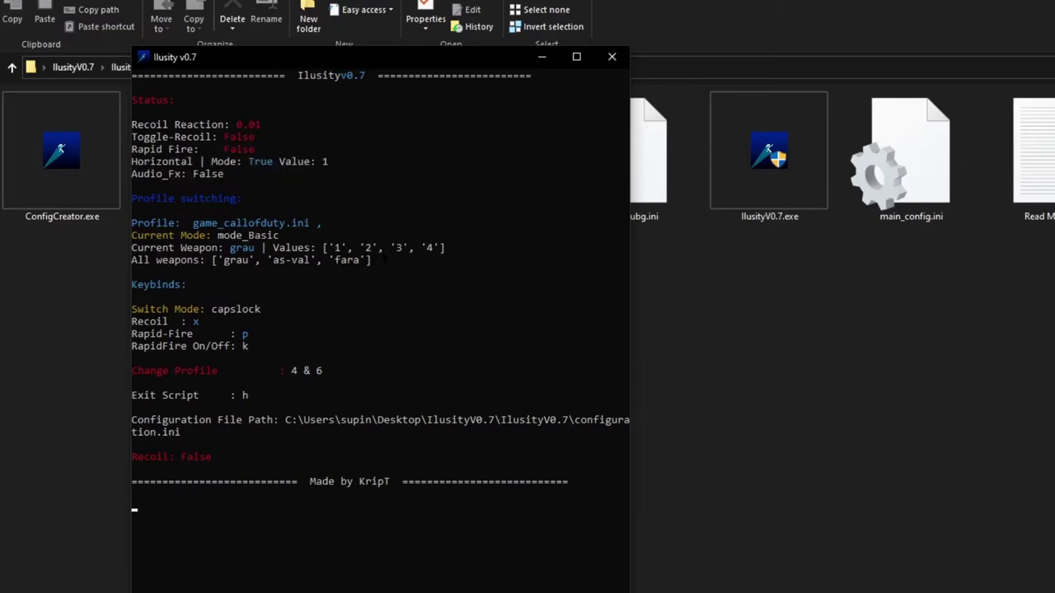
Step: Move the Ilusity console aside and open game_callofduty.ini for editing
{"action": "double_click", "coordinate": [746, 183]}
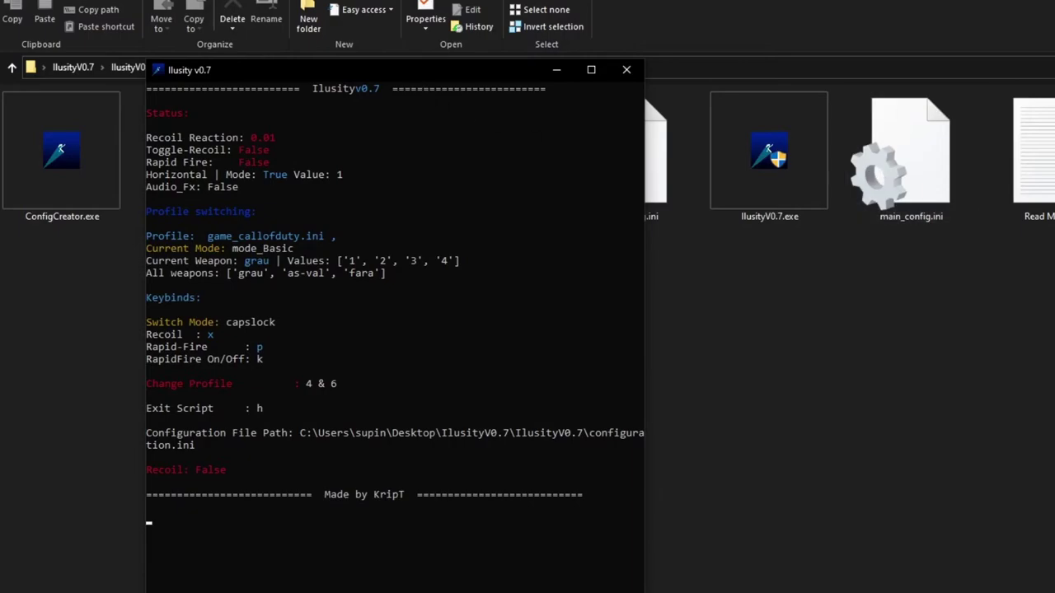
{"action": "left_click_drag", "start_coordinate": [423, 70], "coordinate": [986, 73]}
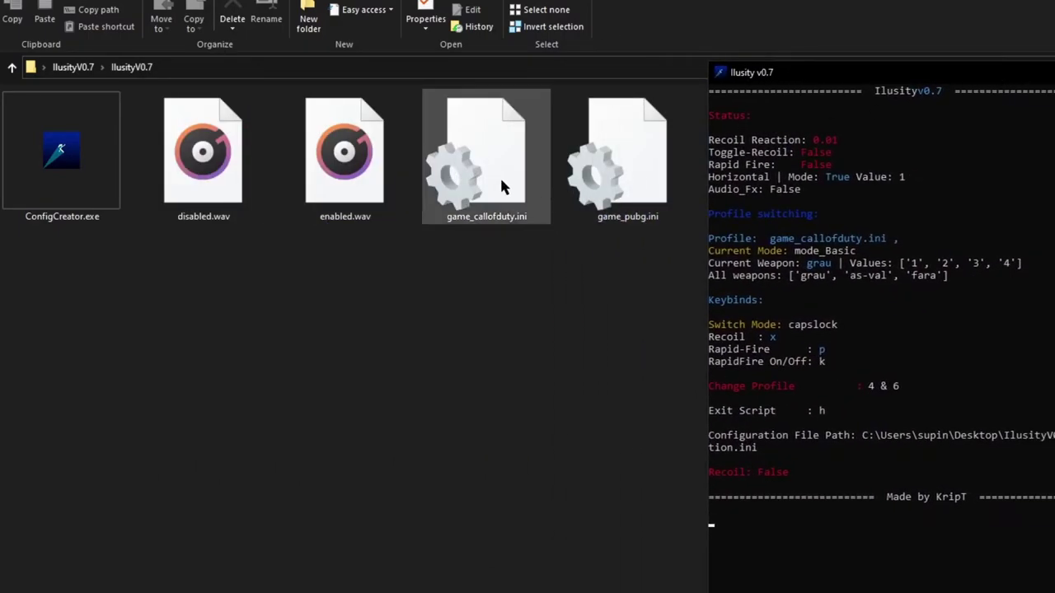
{"action": "right_click", "coordinate": [531, 157]}
{"action": "left_click", "coordinate": [540, 207]}
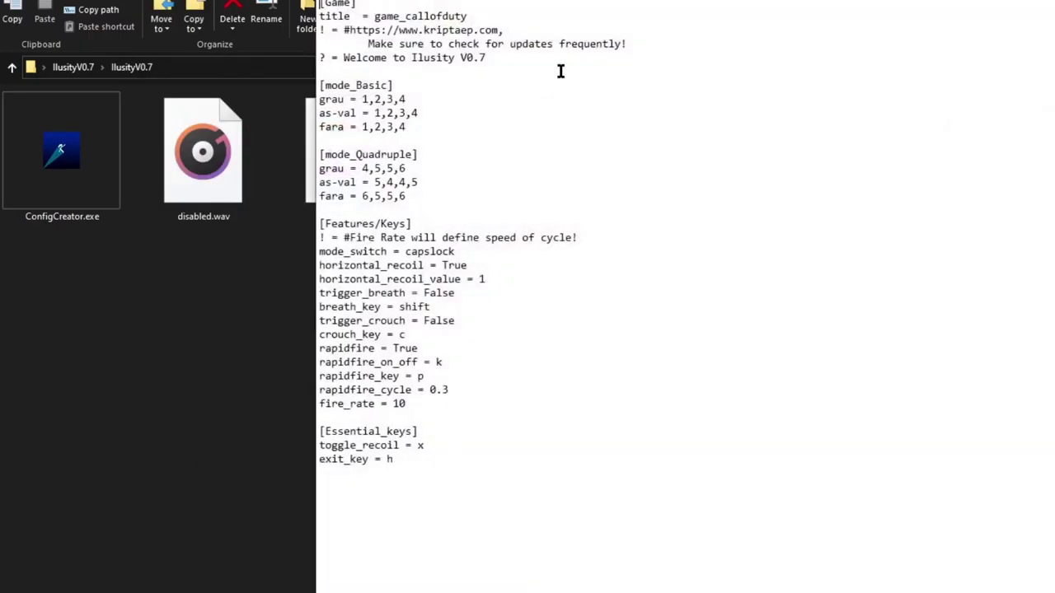
Step: Narrow the game_callofduty.ini Notepad window and place it beside the Ilusity console
{"action": "left_click_drag", "start_coordinate": [1053, 134], "coordinate": [684, 135]}
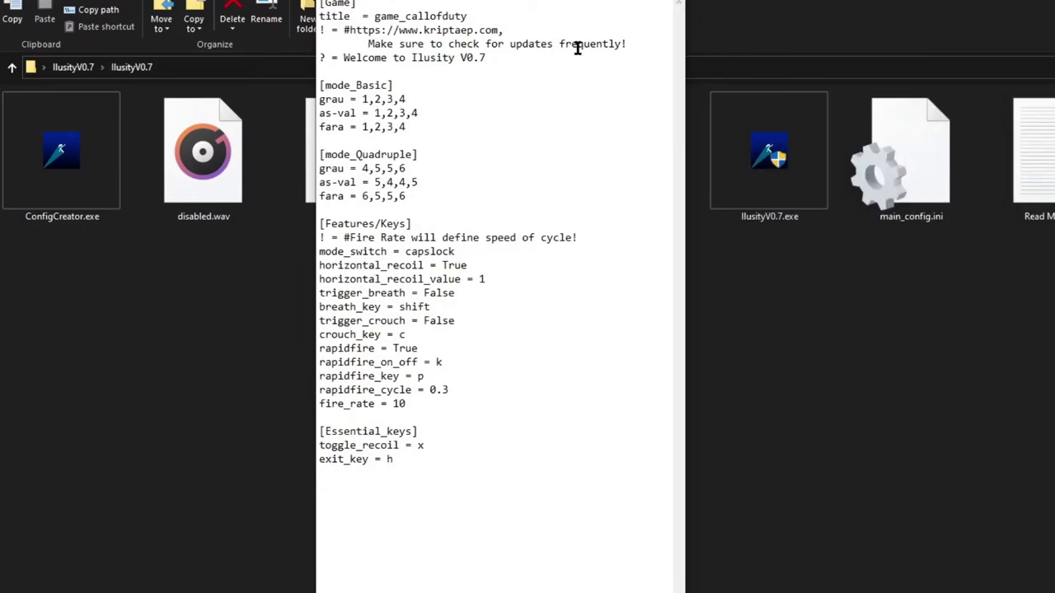
{"action": "left_click_drag", "start_coordinate": [439, 0], "coordinate": [303, 0]}
{"action": "key", "text": "alt+Tab"}
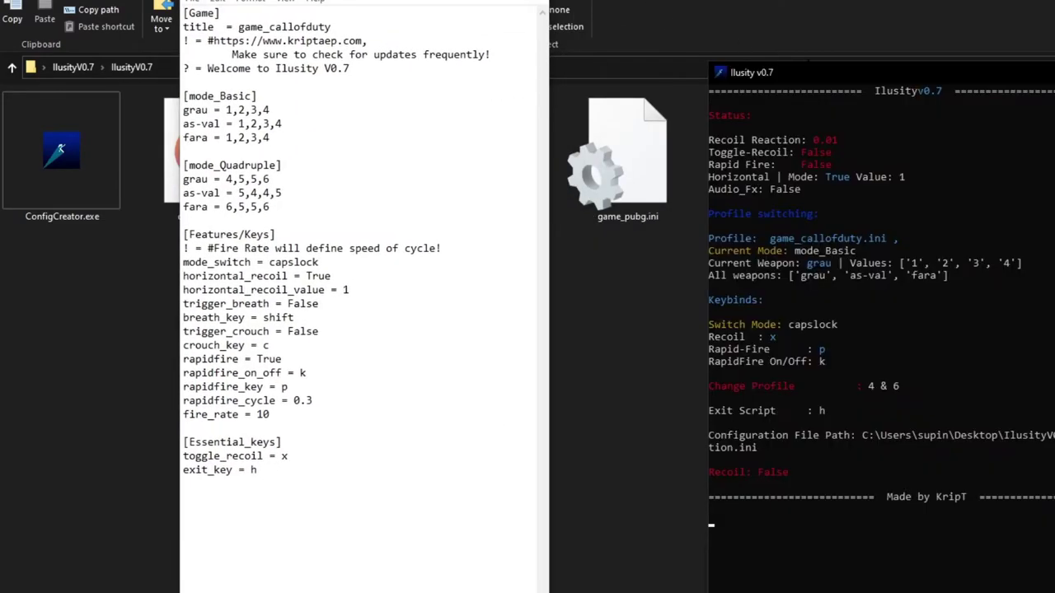
Step: Place the Ilusity console beside the game_callofduty.ini Notepad window and highlight grau's values in mode_Basic
{"action": "left_click_drag", "start_coordinate": [865, 69], "coordinate": [711, 0]}
{"action": "left_click", "coordinate": [305, 163]}
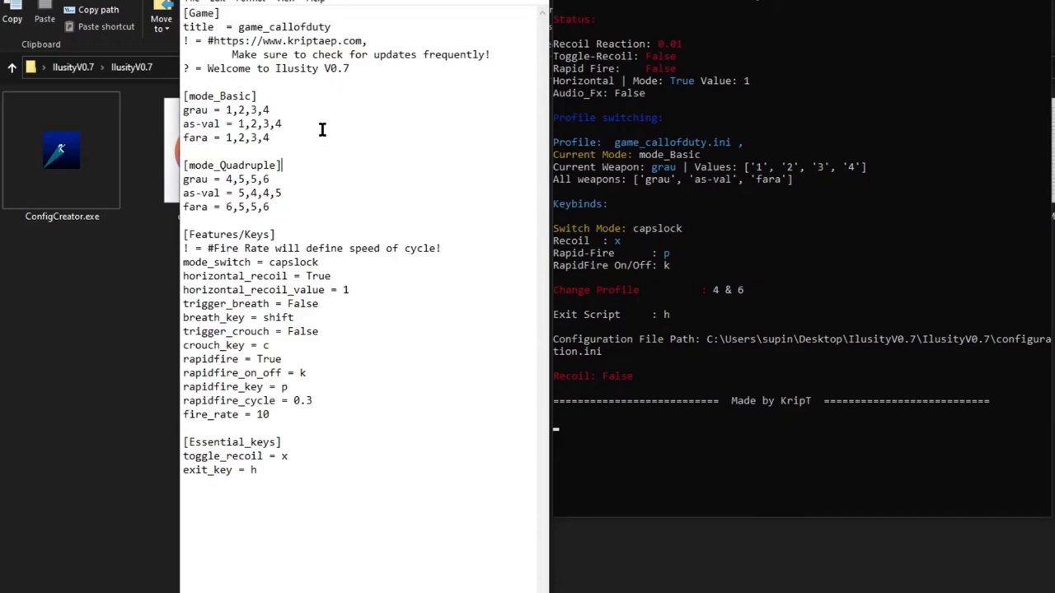
{"action": "triple_click", "coordinate": [269, 107]}
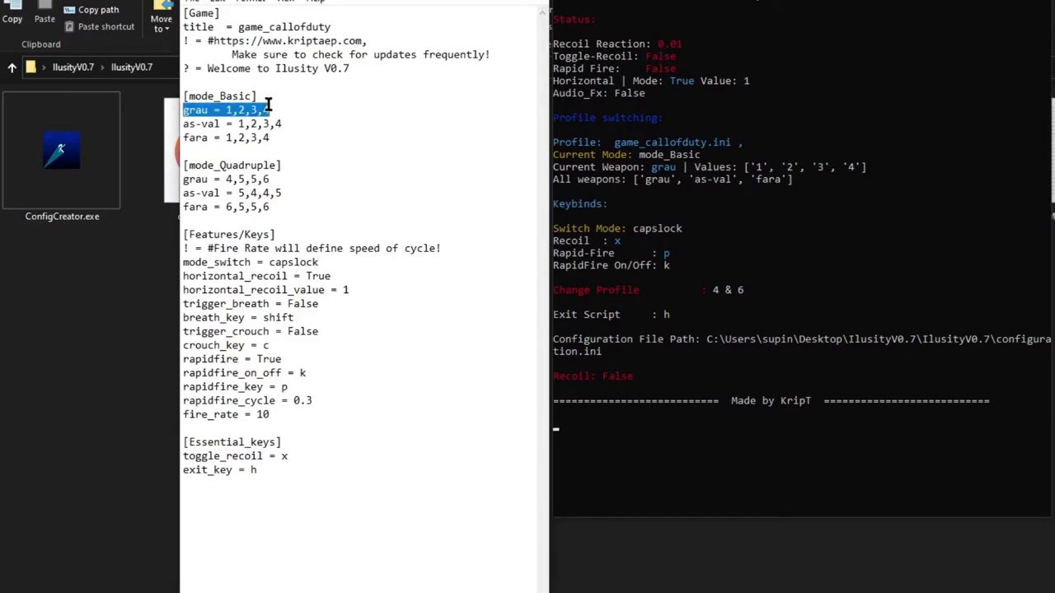
{"action": "left_click", "coordinate": [268, 110]}
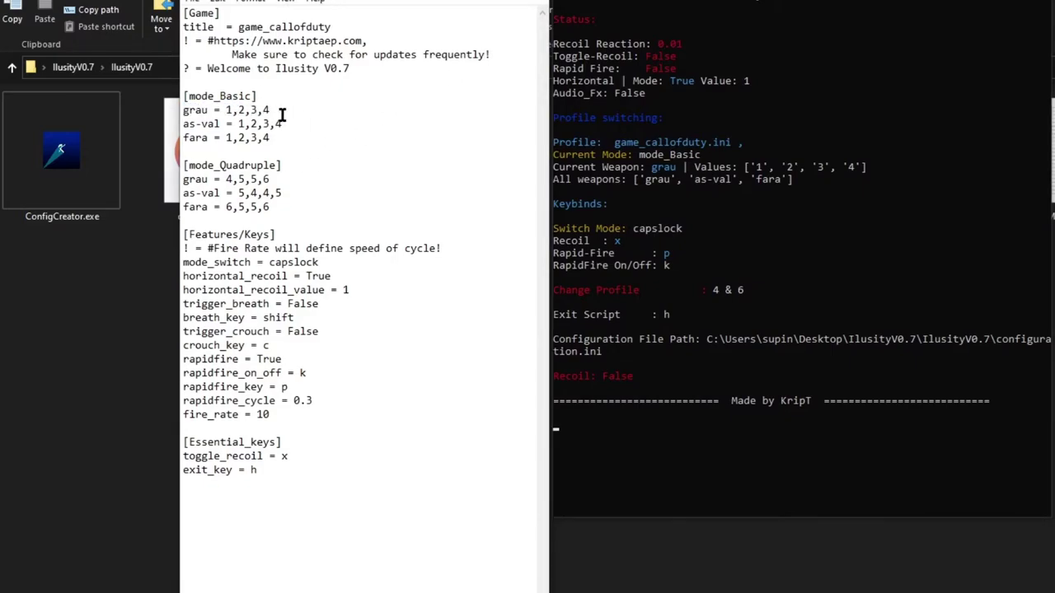
{"action": "left_click_drag", "start_coordinate": [275, 116], "coordinate": [229, 116]}
Step: Turn recoil on in Ilusity, test the pull with grau's mode_Basic values, and turn recoil off
{"action": "key", "text": "x"}
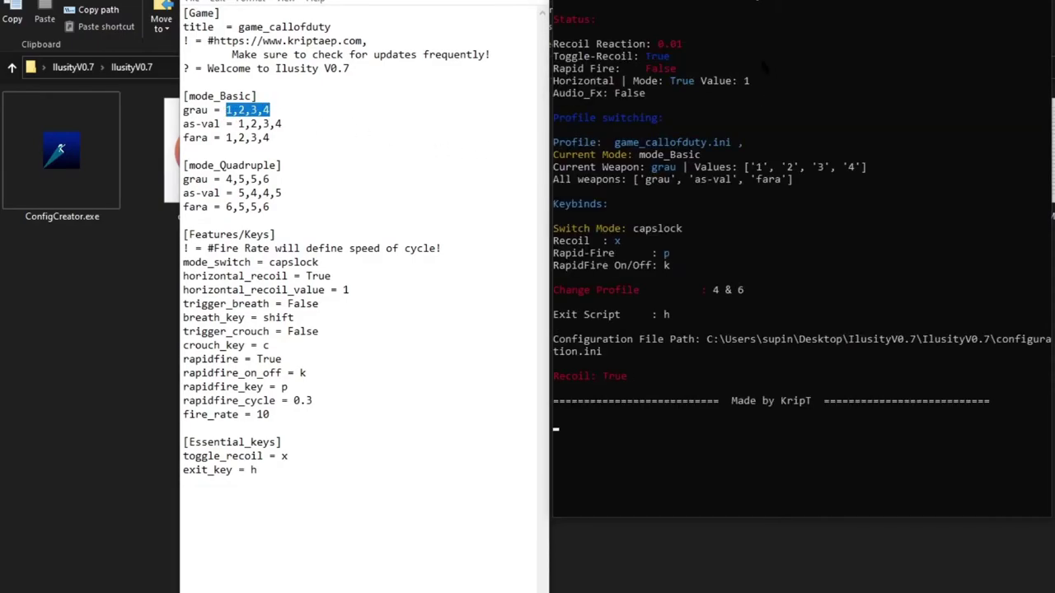
{"action": "left_click_drag", "start_coordinate": [759, 56], "coordinate": [760, 216]}
{"action": "key", "text": "x"}
Step: Change the mode_Basic values to 1,1,1,1 for grau, 2,1,1,2 for as-val and 3,1,1,3 for fara
{"action": "left_click", "coordinate": [297, 108]}
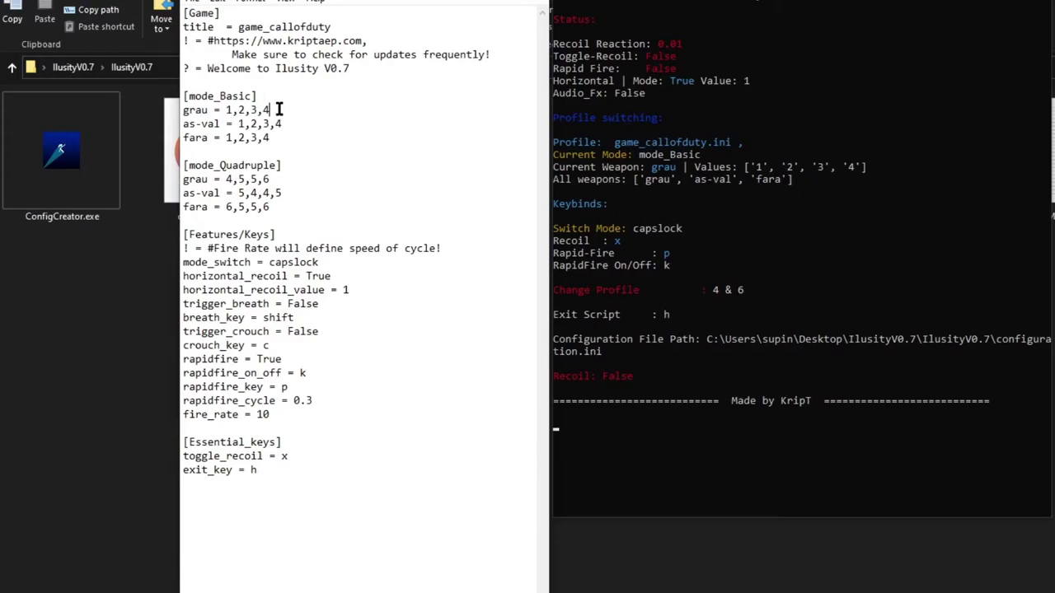
{"action": "type", "text": "1,"}
{"action": "left_click", "coordinate": [245, 110]}
{"action": "key", "text": "BackSpace"}
{"action": "type", "text": "1"}
{"action": "key", "text": "BackSpace"}
{"action": "type", "text": "2"}
{"action": "key", "text": "Right"}
{"action": "key", "text": "Right"}
{"action": "type", "text": "2"}
{"action": "key", "text": "BackSpace"}
{"action": "key", "text": "BackSpace"}
{"action": "type", "text": "1,"}
{"action": "key", "text": "Right"}
{"action": "double_click", "coordinate": [232, 139]}
{"action": "type", "text": "3"}
{"action": "left_click_drag", "start_coordinate": [272, 138], "coordinate": [226, 138]}
Step: Review the grau, as-val and fara lines of mode_Basic by highlighting them
{"action": "left_click", "coordinate": [304, 137]}
{"action": "left_click", "coordinate": [301, 123]}
{"action": "left_click_drag", "start_coordinate": [300, 124], "coordinate": [175, 109]}
{"action": "left_click", "coordinate": [285, 110]}
{"action": "left_click", "coordinate": [309, 120]}
{"action": "left_click", "coordinate": [325, 123]}
{"action": "left_click_drag", "start_coordinate": [285, 123], "coordinate": [189, 134]}
{"action": "left_click", "coordinate": [186, 137]}
{"action": "left_click_drag", "start_coordinate": [270, 137], "coordinate": [226, 138]}
Step: Extend grau's mode_Basic values to 1,1,1,1,0,0,1,1,2,1,1 and highlight the whole sequence
{"action": "left_click", "coordinate": [282, 134]}
{"action": "type", "text": ",3,4,5,2,1,1"}
{"action": "key", "text": "BackSpace"}
{"action": "key", "text": "BackSpace"}
{"action": "key", "text": "BackSpace"}
{"action": "key", "text": "BackSpace"}
{"action": "key", "text": "BackSpace"}
{"action": "key", "text": "BackSpace"}
{"action": "key", "text": "BackSpace"}
{"action": "key", "text": "BackSpace"}
{"action": "key", "text": "BackSpace"}
{"action": "key", "text": "BackSpace"}
{"action": "type", "text": "0,0,1,1,2"}
{"action": "left_click_drag", "start_coordinate": [233, 110], "coordinate": [356, 109]}
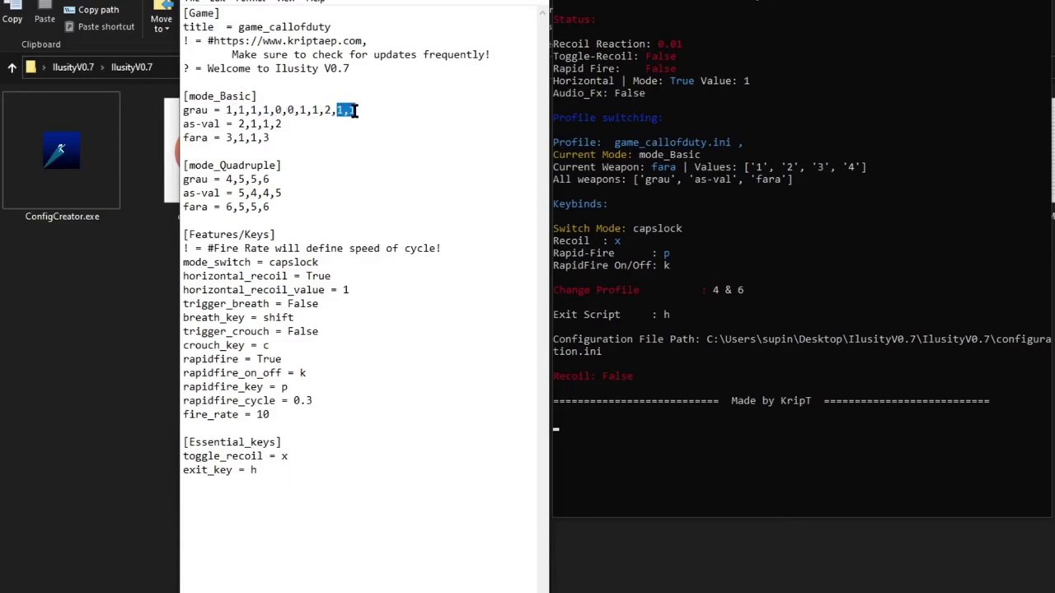
{"action": "left_click", "coordinate": [310, 123]}
{"action": "left_click_drag", "start_coordinate": [366, 110], "coordinate": [226, 110]}
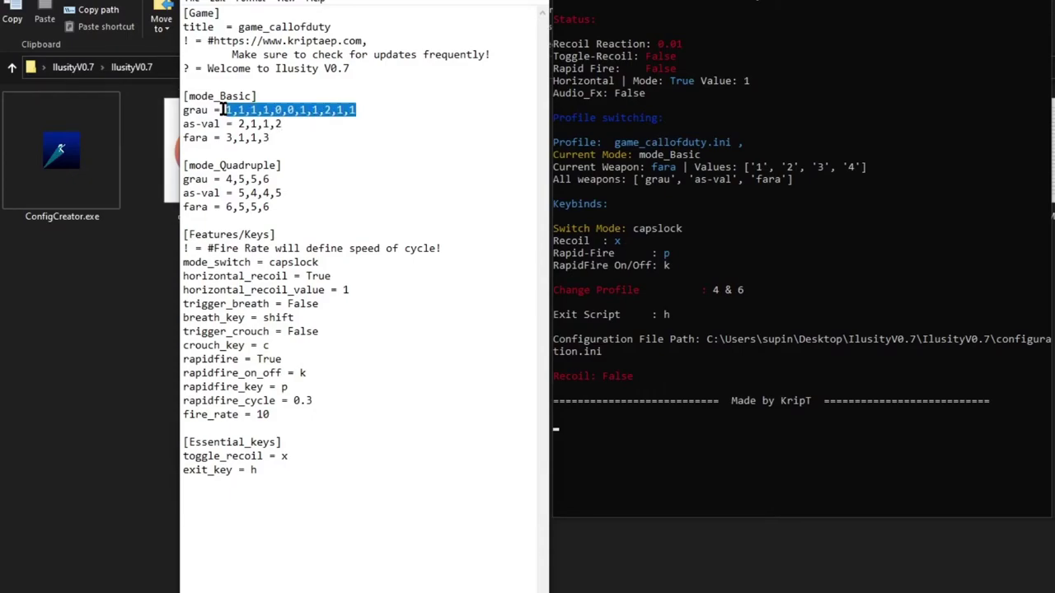
Step: Extend the mode_Basic values of as-val to 2,1,1,2,1,1,2 and of fara to 3,1,1,3,2,5
{"action": "left_click", "coordinate": [298, 123]}
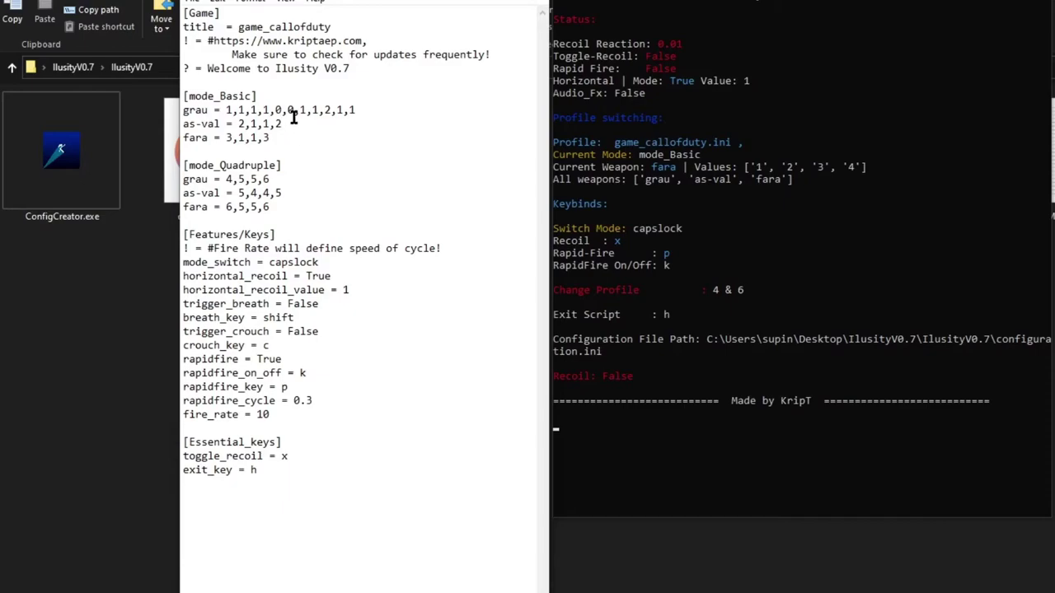
{"action": "type", "text": ",1,1,2"}
{"action": "left_click", "coordinate": [280, 140]}
{"action": "type", "text": ",2,5"}
Step: Test recoil on and off with fara's extended values, arranging Notepad and the Ilusity console next to each other
{"action": "left_click_drag", "start_coordinate": [352, 5], "coordinate": [321, 7]}
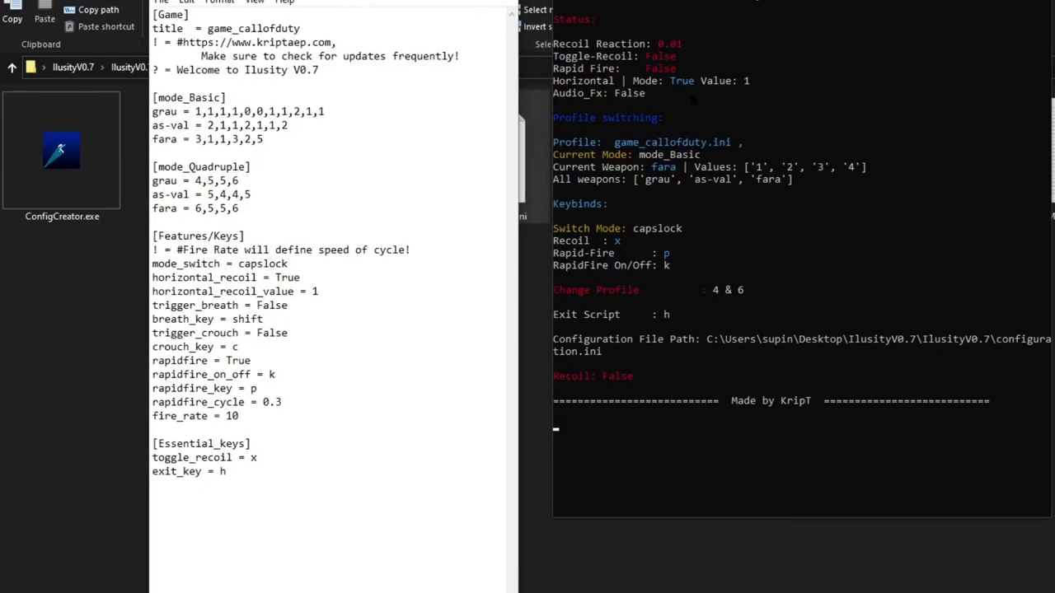
{"action": "key", "text": "x"}
{"action": "left_click_drag", "start_coordinate": [763, 65], "coordinate": [774, 120]}
{"action": "key", "text": "x"}
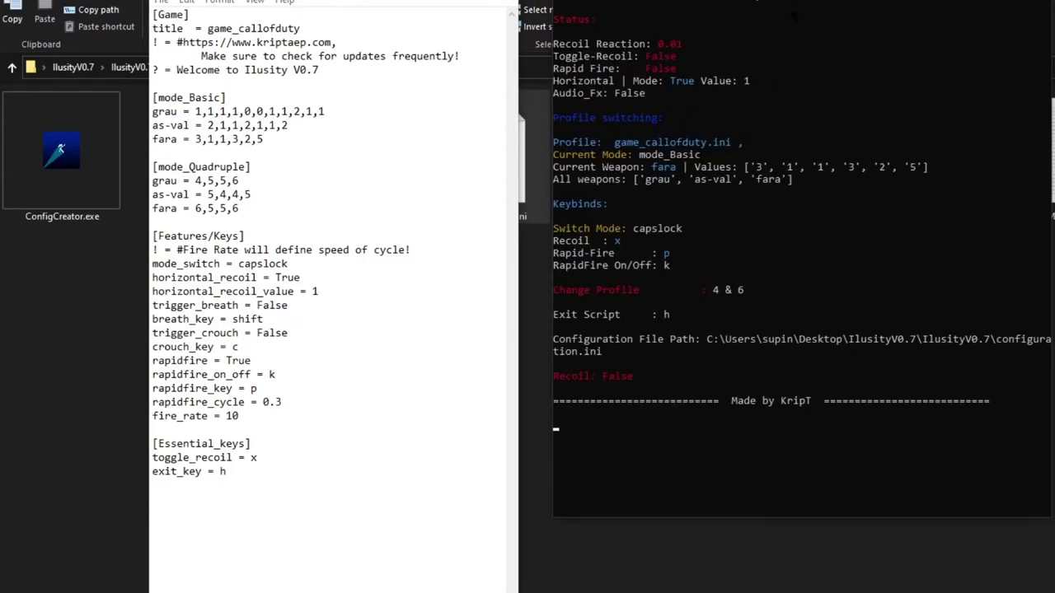
{"action": "left_click_drag", "start_coordinate": [774, 0], "coordinate": [760, 5]}
Step: Review the mode_Basic weapon values and the Features/Keys section in game_callofduty.ini by highlighting them
{"action": "left_click_drag", "start_coordinate": [264, 140], "coordinate": [162, 115]}
{"action": "left_click", "coordinate": [302, 141]}
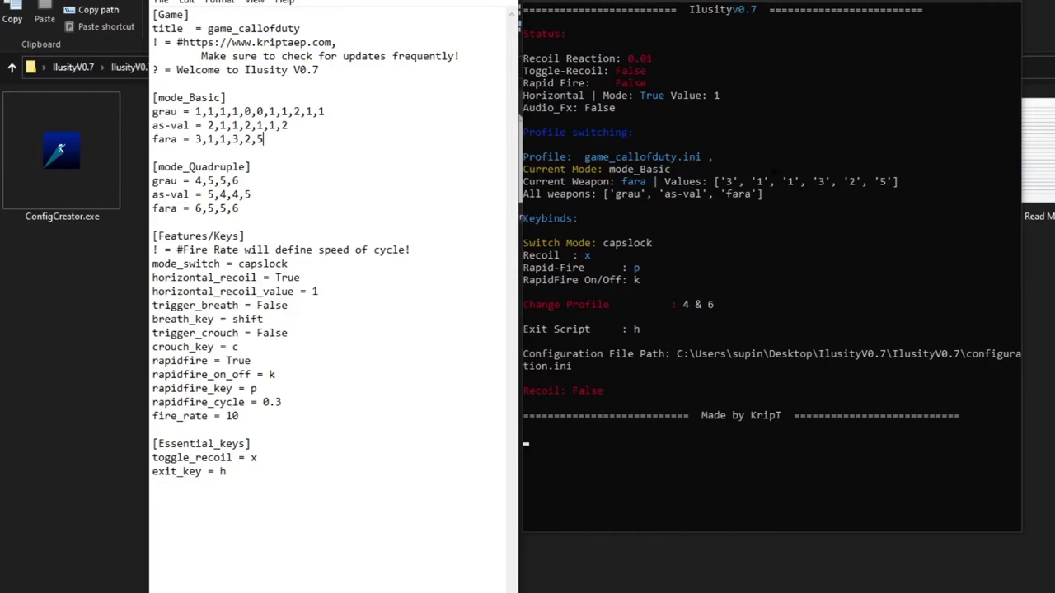
{"action": "left_click_drag", "start_coordinate": [276, 136], "coordinate": [118, 101]}
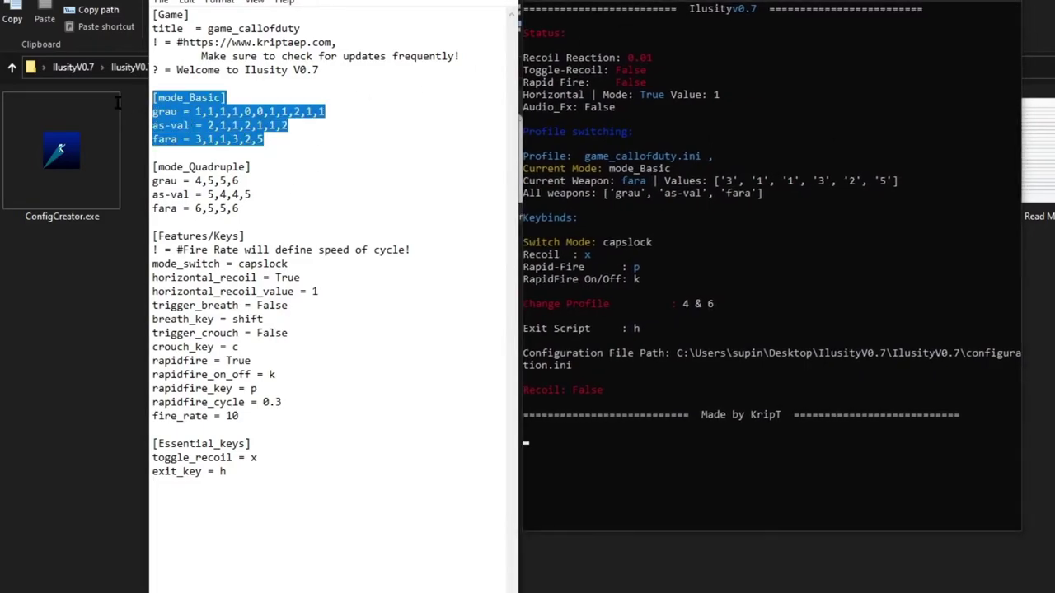
{"action": "left_click", "coordinate": [378, 129]}
{"action": "left_click", "coordinate": [810, 251]}
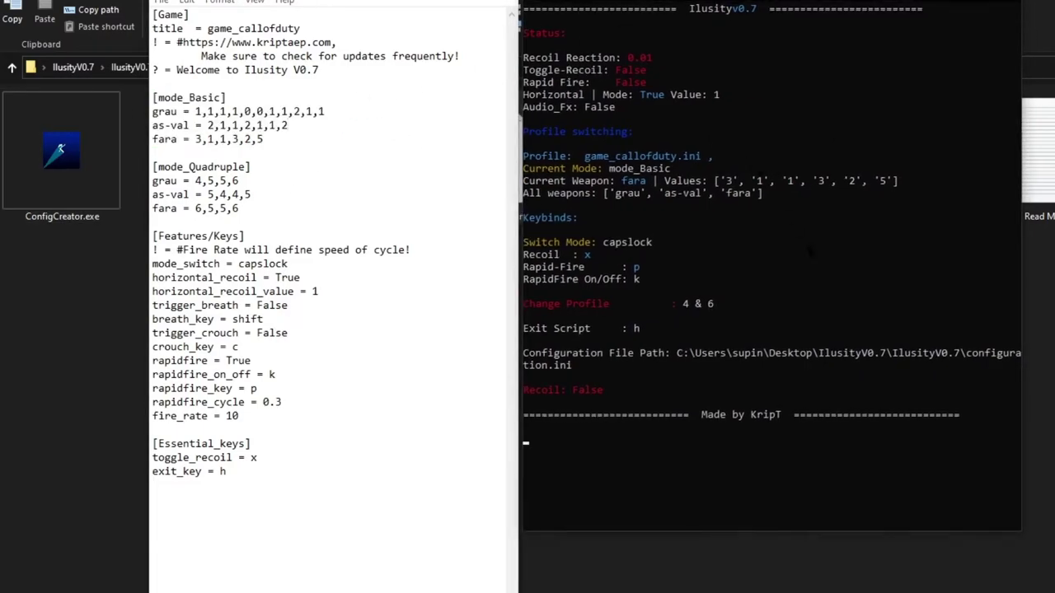
{"action": "left_click_drag", "start_coordinate": [271, 422], "coordinate": [149, 233]}
{"action": "left_click_drag", "start_coordinate": [286, 156], "coordinate": [157, 105]}
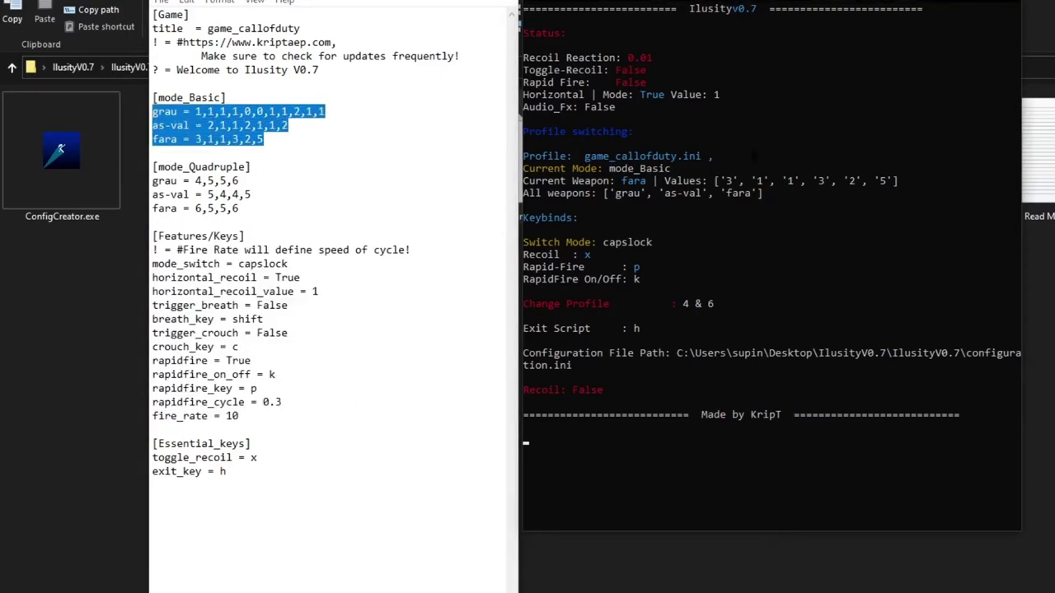
{"action": "left_click", "coordinate": [318, 111]}
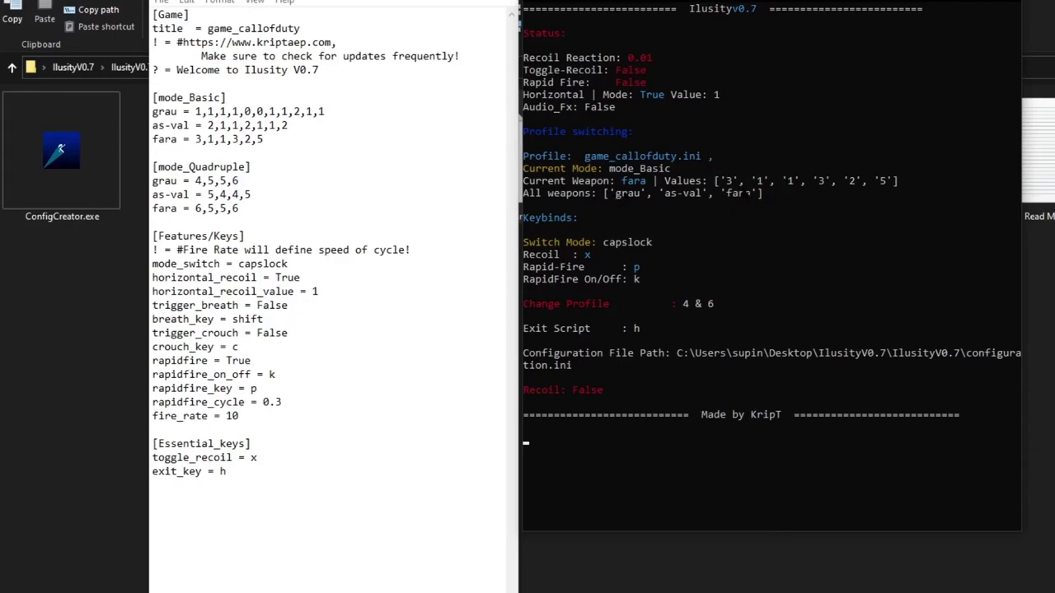
Step: Switch to the grau weapon in mode_Basic and test its recoil on and off
{"action": "key", "text": "4"}
{"action": "key", "text": "3"}
{"action": "key", "text": "4"}
{"action": "key", "text": "4"}
{"action": "key", "text": "1"}
{"action": "key", "text": "x"}
{"action": "left_click_drag", "start_coordinate": [746, 129], "coordinate": [747, 154]}
{"action": "key", "text": "x"}
{"action": "key", "text": "x"}
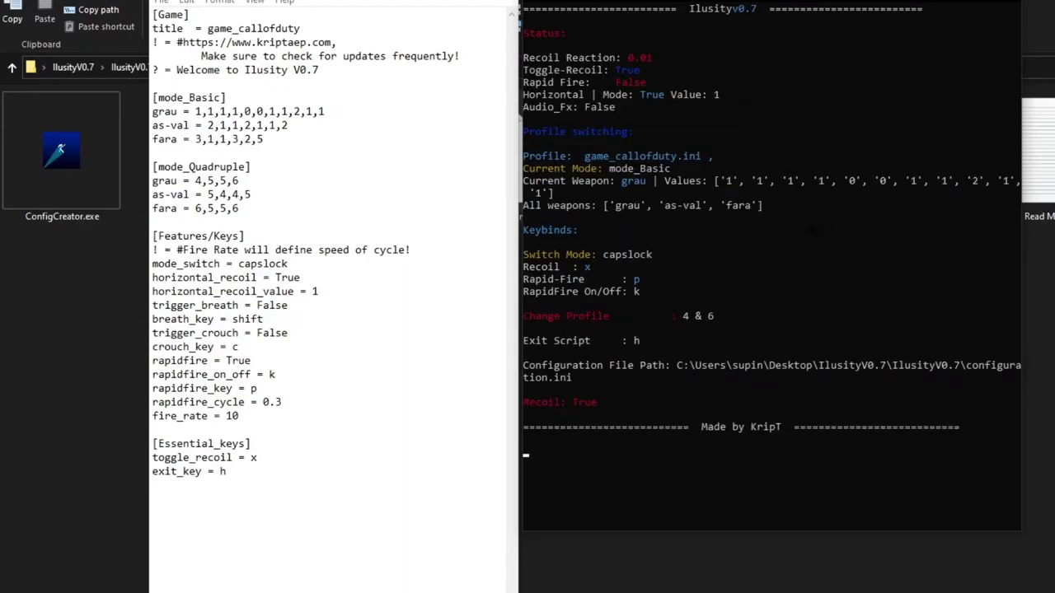
{"action": "left_click_drag", "start_coordinate": [726, 66], "coordinate": [712, 463]}
{"action": "left_click", "coordinate": [723, 402]}
{"action": "key", "text": "x"}
Step: Switch to the as-val weapon in mode_Basic and test its recoil on and off
{"action": "key", "text": "6"}
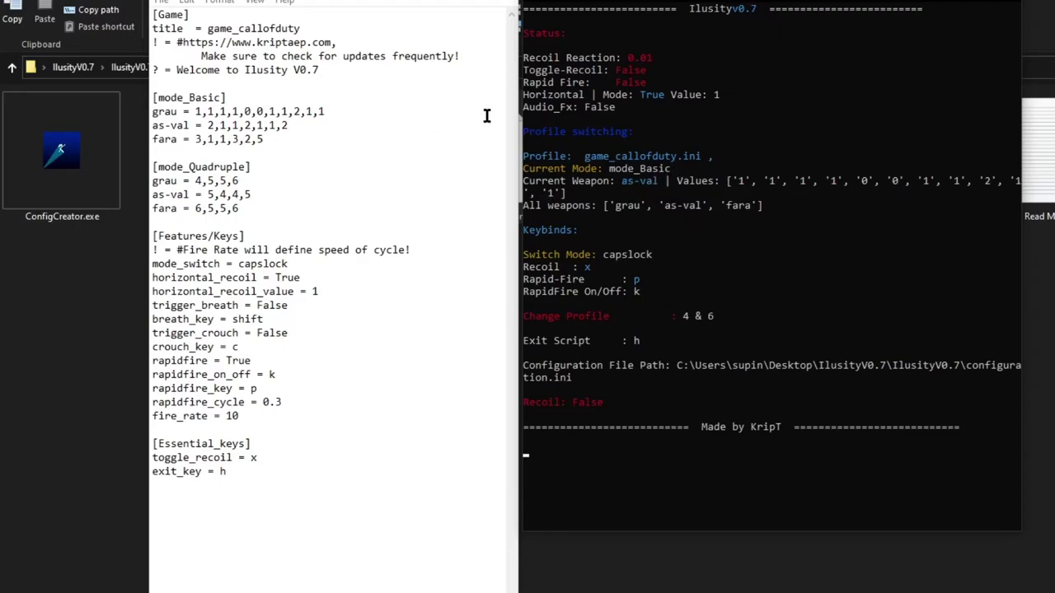
{"action": "key", "text": "x"}
{"action": "left_click", "coordinate": [754, 58]}
{"action": "left_click_drag", "start_coordinate": [752, 57], "coordinate": [746, 330]}
{"action": "key", "text": "x"}
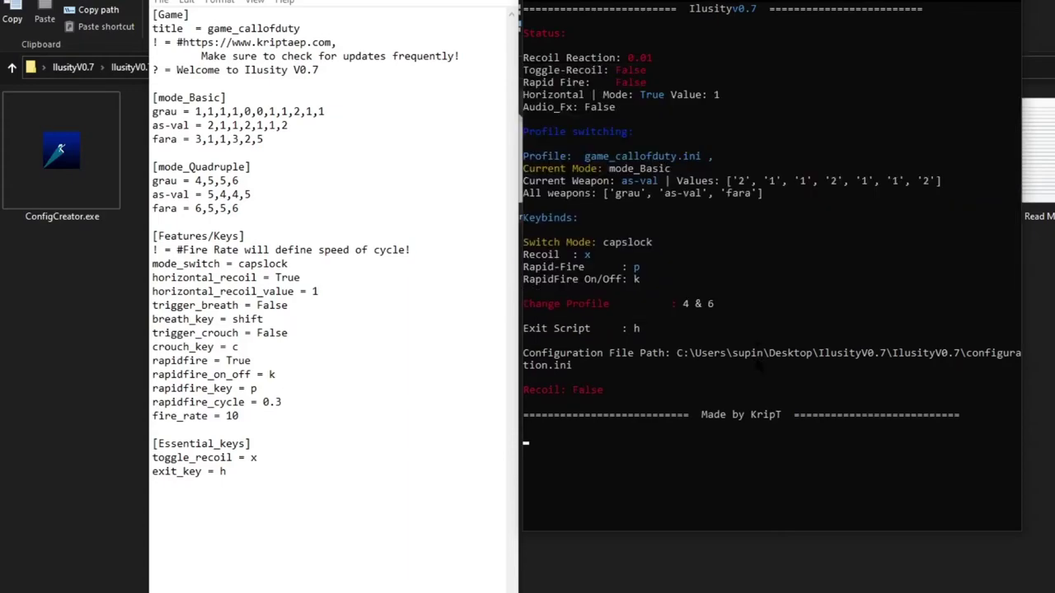
Step: Switch to fara and test its mode_Basic recoil on and off, then highlight the horizontal_recoil value in game_callofduty.ini
{"action": "key", "text": "6"}
{"action": "key", "text": "x"}
{"action": "left_click_drag", "start_coordinate": [769, 58], "coordinate": [756, 511]}
{"action": "left_click_drag", "start_coordinate": [751, 401], "coordinate": [752, 411]}
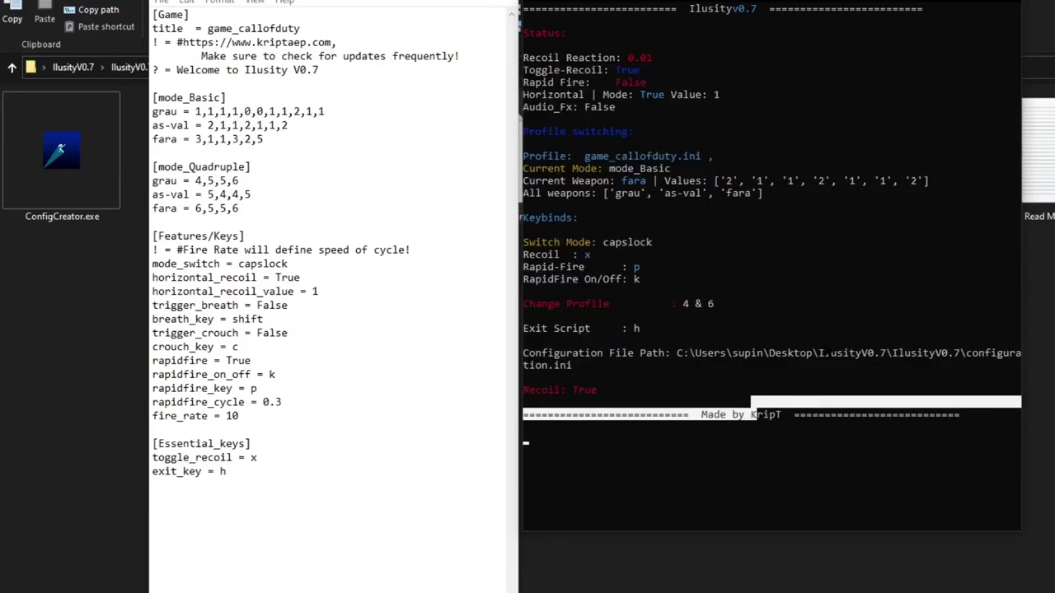
{"action": "key", "text": "x"}
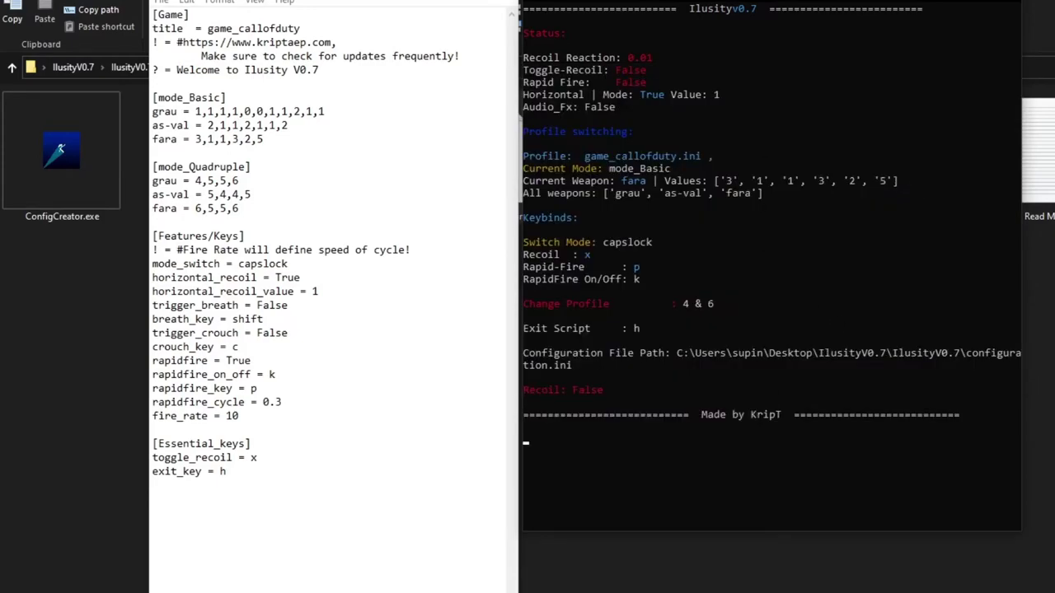
{"action": "key", "text": "x"}
{"action": "left_click_drag", "start_coordinate": [796, 9], "coordinate": [790, 70]}
{"action": "key", "text": "x"}
{"action": "left_click", "coordinate": [262, 283]}
{"action": "left_click_drag", "start_coordinate": [300, 275], "coordinate": [278, 271]}
Step: Switch the active mode to mode_Quadruple and cycle through the weapons to grau
{"action": "key", "text": "Caps_Lock"}
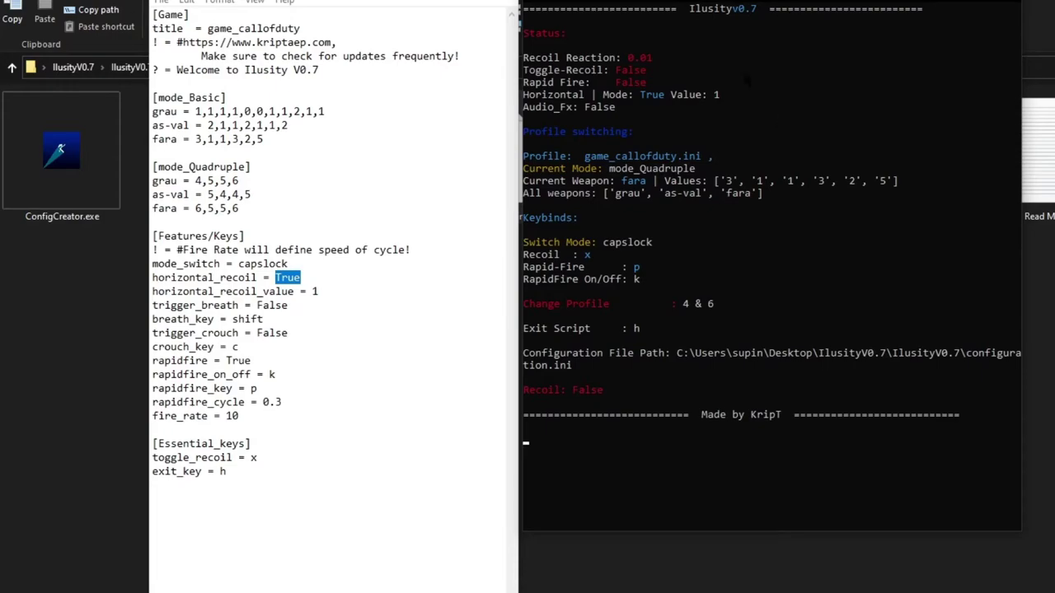
{"action": "key", "text": "4"}
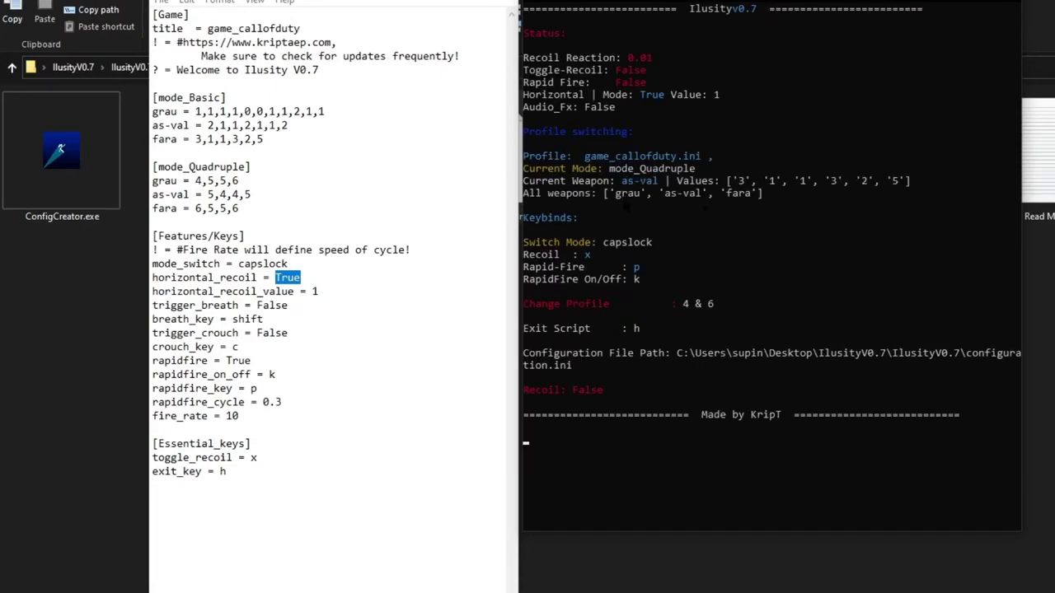
{"action": "key", "text": "4"}
{"action": "key", "text": "6"}
{"action": "key", "text": "6"}
{"action": "key", "text": "4"}
{"action": "key", "text": "4"}
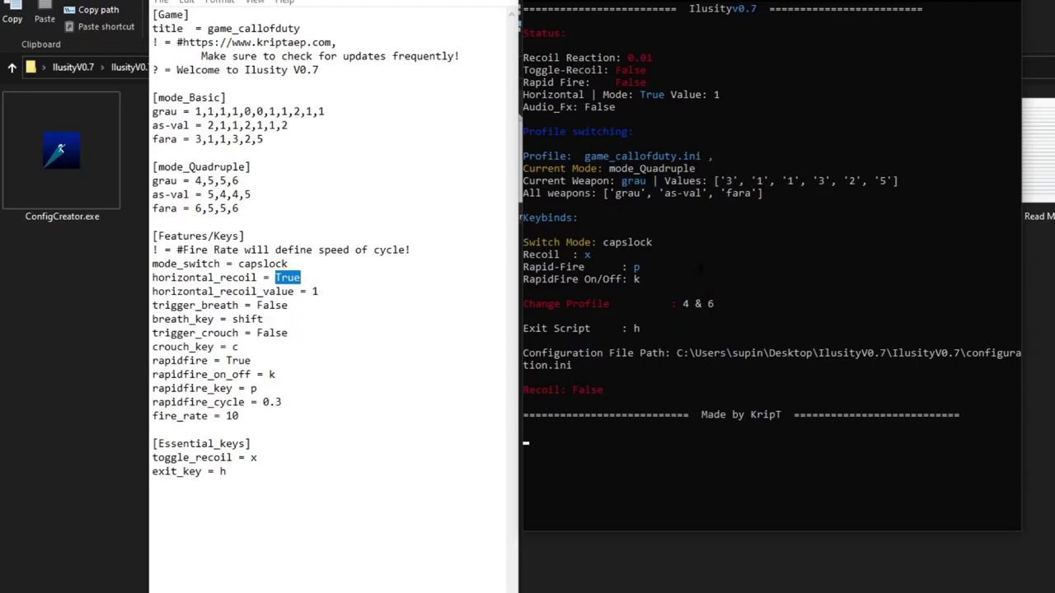
Step: Test grau's recoil on and off in mode_Quadruple and highlight its value sequence in game_callofduty.ini
{"action": "key", "text": "x"}
{"action": "left_click_drag", "start_coordinate": [735, 82], "coordinate": [717, 292]}
{"action": "key", "text": "x"}
{"action": "key", "text": "x"}
{"action": "key", "text": "x"}
{"action": "left_click", "coordinate": [254, 180]}
{"action": "double_click", "coordinate": [262, 173]}
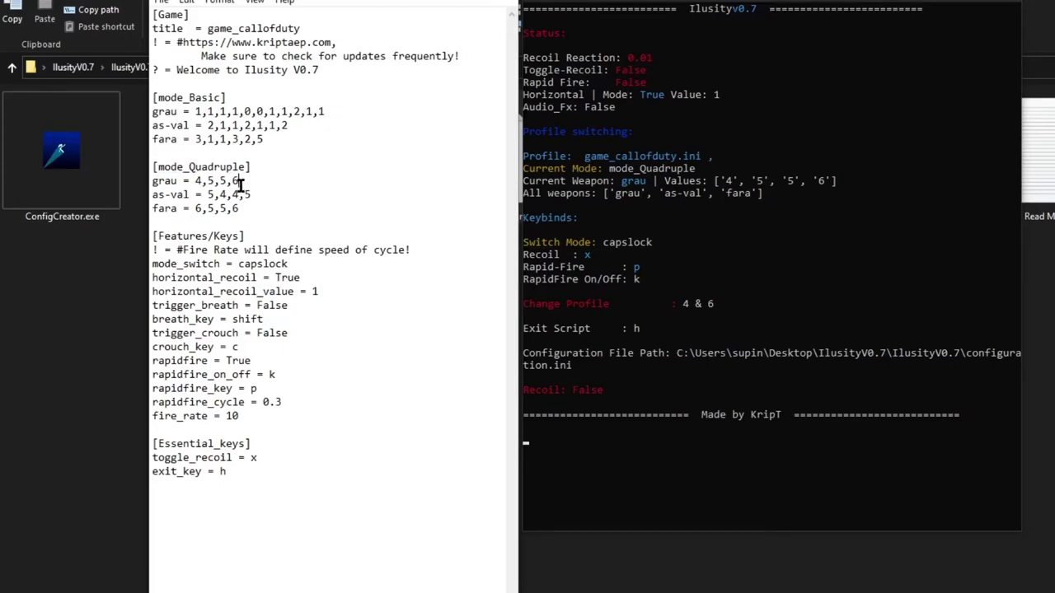
{"action": "left_click_drag", "start_coordinate": [238, 181], "coordinate": [194, 182]}
{"action": "left_click", "coordinate": [240, 182]}
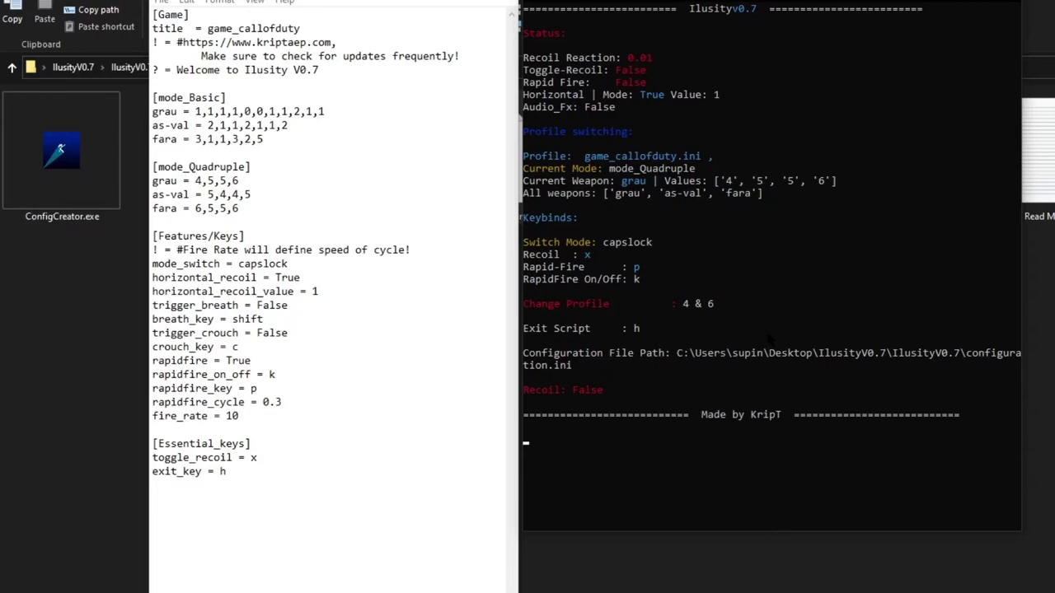
Step: Highlight the configuration file path shown in the Ilusity console
{"action": "left_click_drag", "start_coordinate": [581, 365], "coordinate": [680, 352]}
{"action": "left_click", "coordinate": [691, 353]}
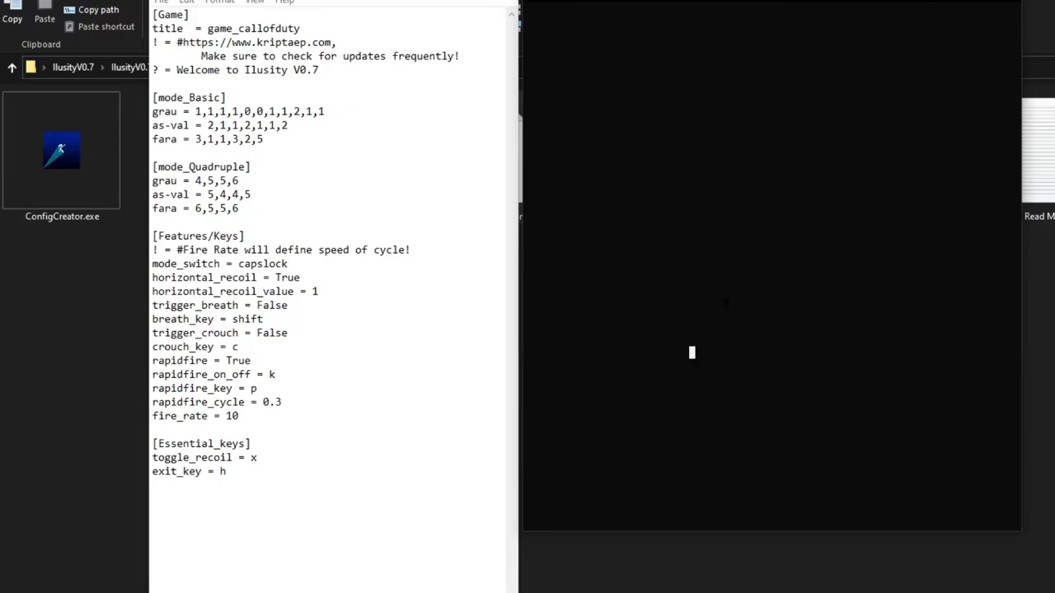
{"action": "left_click", "coordinate": [722, 290]}
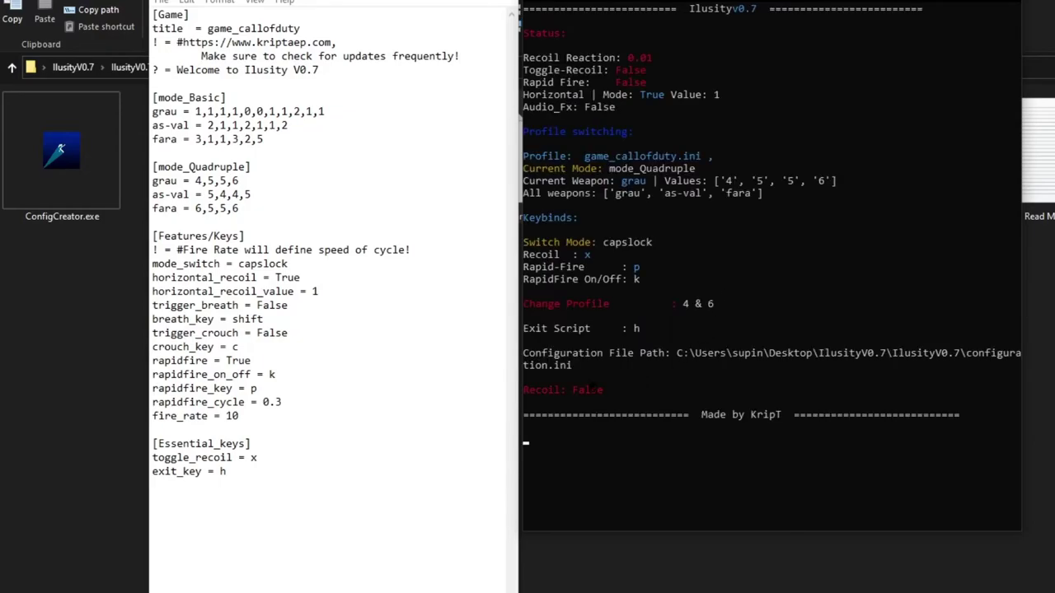
{"action": "left_click_drag", "start_coordinate": [588, 379], "coordinate": [558, 367]}
{"action": "left_click", "coordinate": [618, 365]}
{"action": "left_click", "coordinate": [747, 302]}
Step: Exit the running Ilusity script and close the game_callofduty.ini file
{"action": "key", "text": "h"}
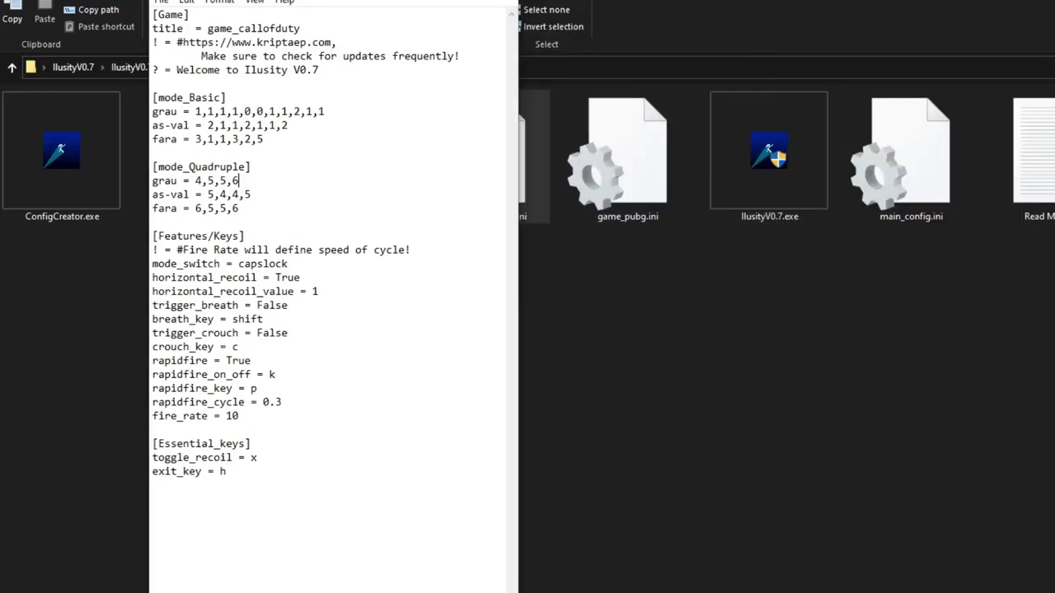
{"action": "left_click", "coordinate": [501, 0]}
{"action": "left_click", "coordinate": [702, 323]}
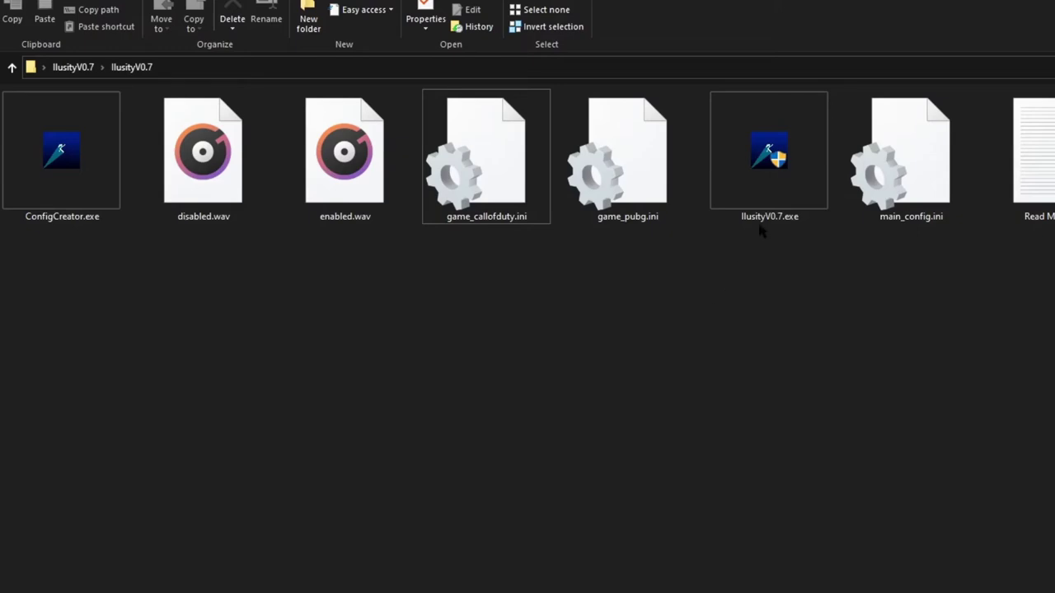
{"action": "right_click", "coordinate": [890, 175]}
{"action": "left_click", "coordinate": [910, 188]}
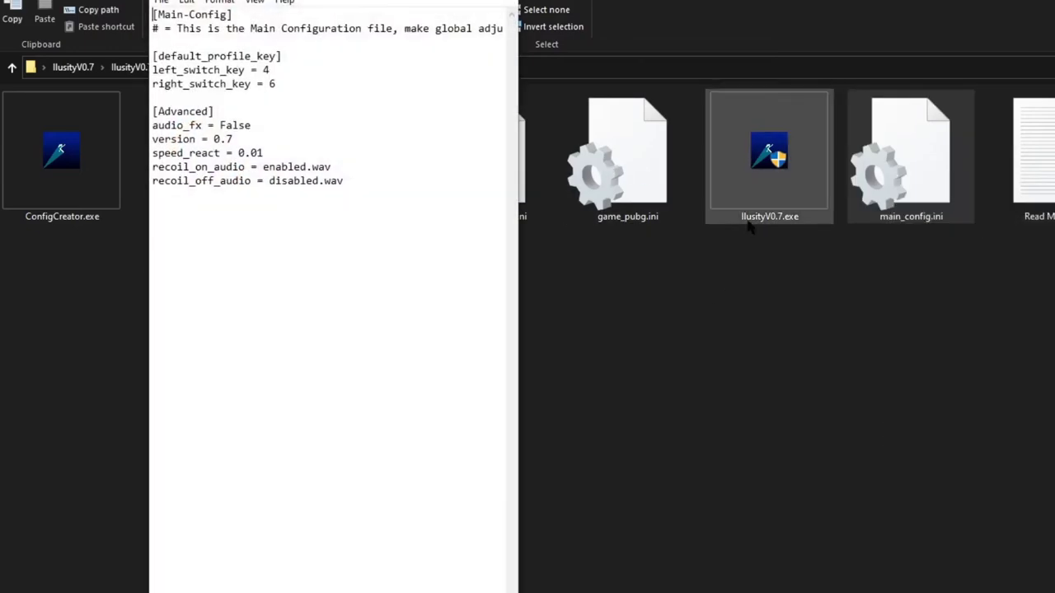
{"action": "left_click", "coordinate": [494, 6]}
Step: Open game_callofduty.ini for editing, highlight the exit_key value under Essential_keys, and close the file
{"action": "right_click", "coordinate": [624, 194]}
{"action": "right_click", "coordinate": [482, 169]}
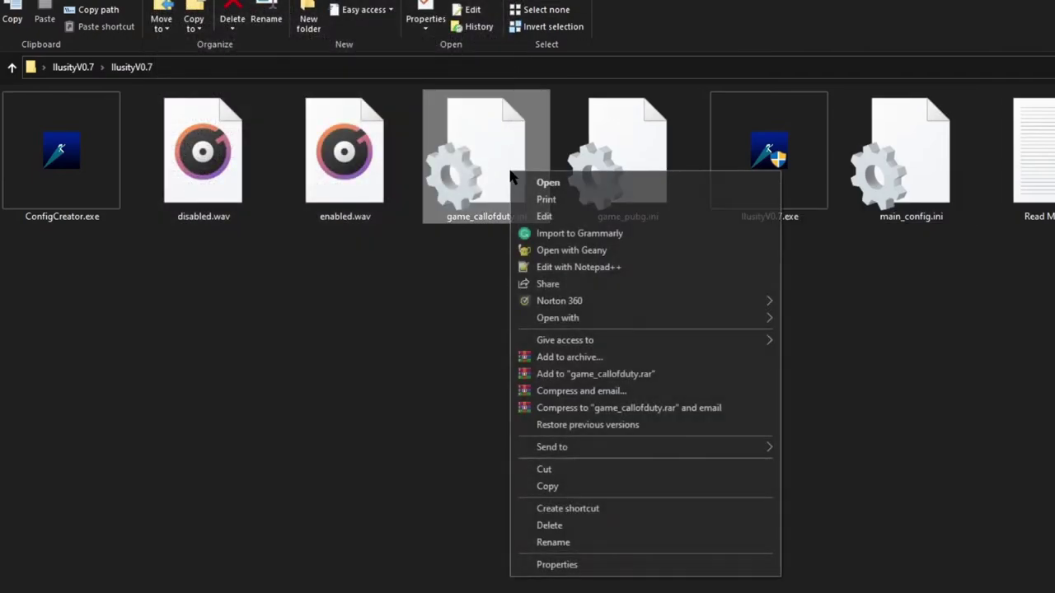
{"action": "left_click", "coordinate": [519, 215]}
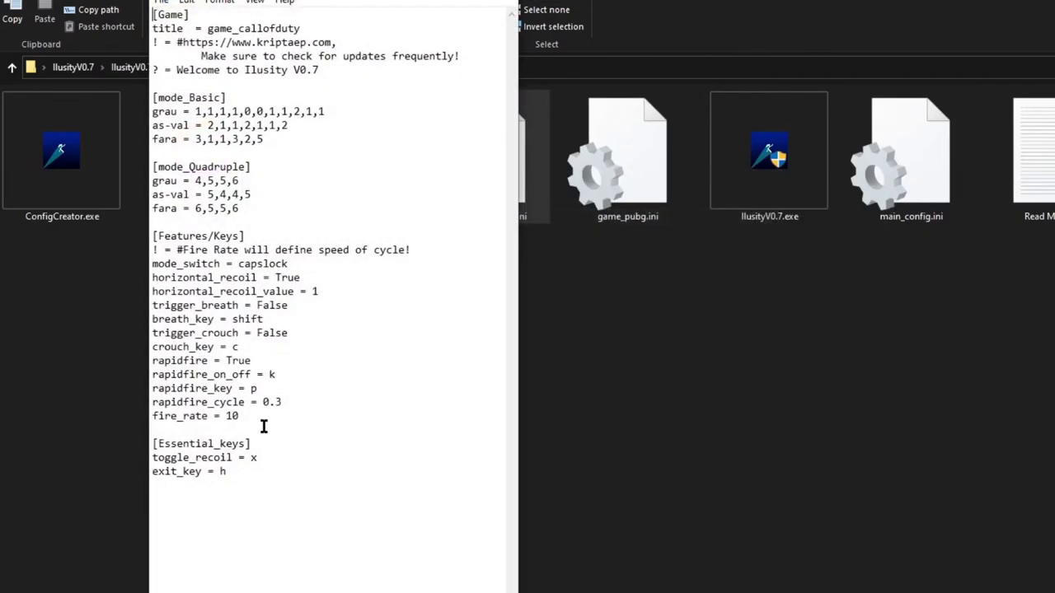
{"action": "left_click_drag", "start_coordinate": [242, 471], "coordinate": [221, 471]}
{"action": "left_click", "coordinate": [271, 456]}
{"action": "left_click", "coordinate": [302, 424]}
{"action": "left_click", "coordinate": [500, 1]}
Step: Open game_pubg.ini for editing in Notepad and widen its window
{"action": "right_click", "coordinate": [621, 152]}
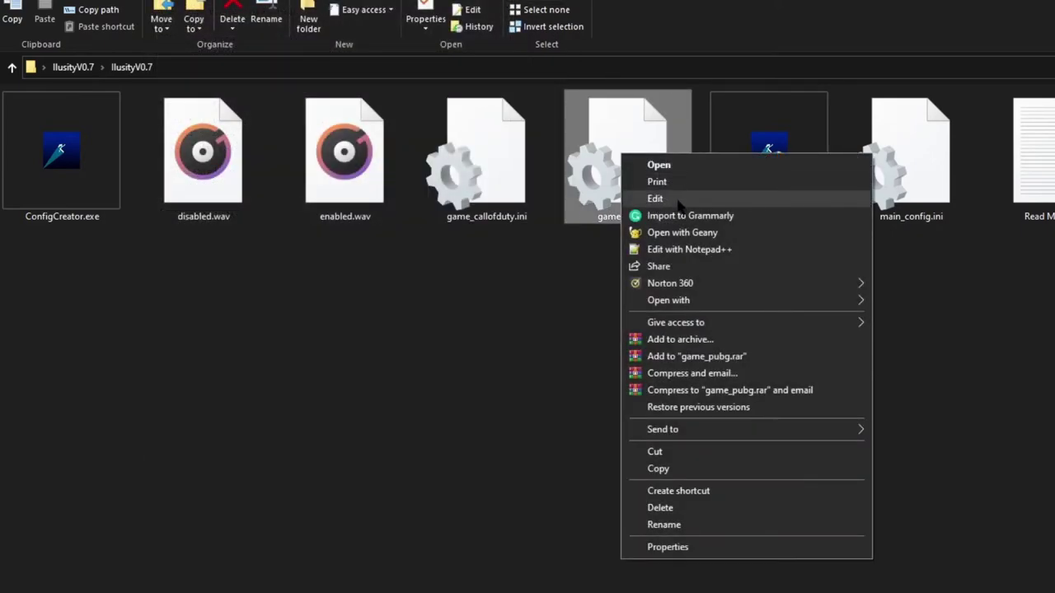
{"action": "left_click", "coordinate": [674, 199]}
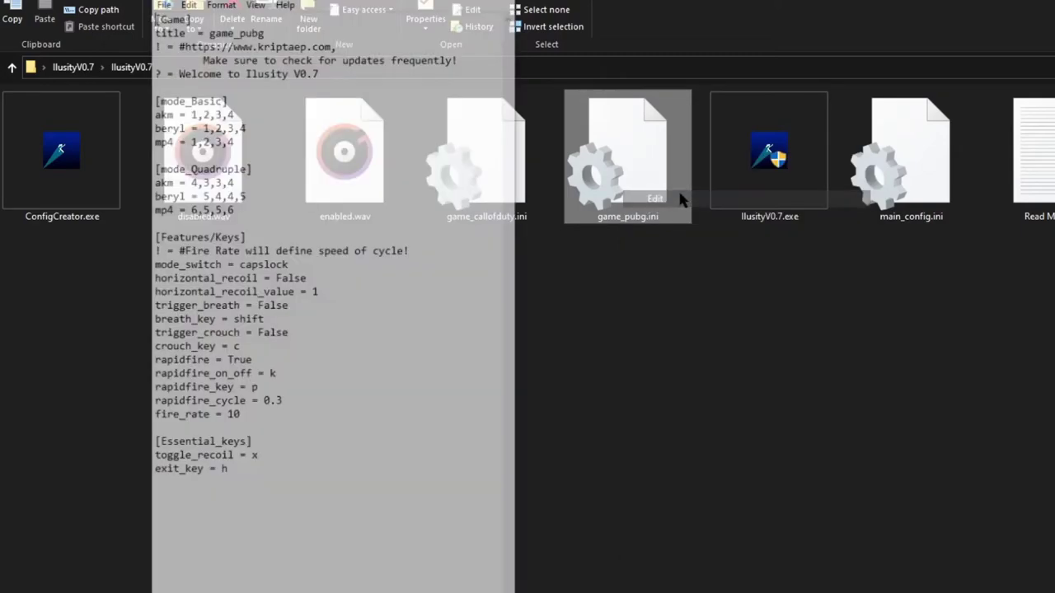
{"action": "left_click_drag", "start_coordinate": [367, 2], "coordinate": [315, 19]}
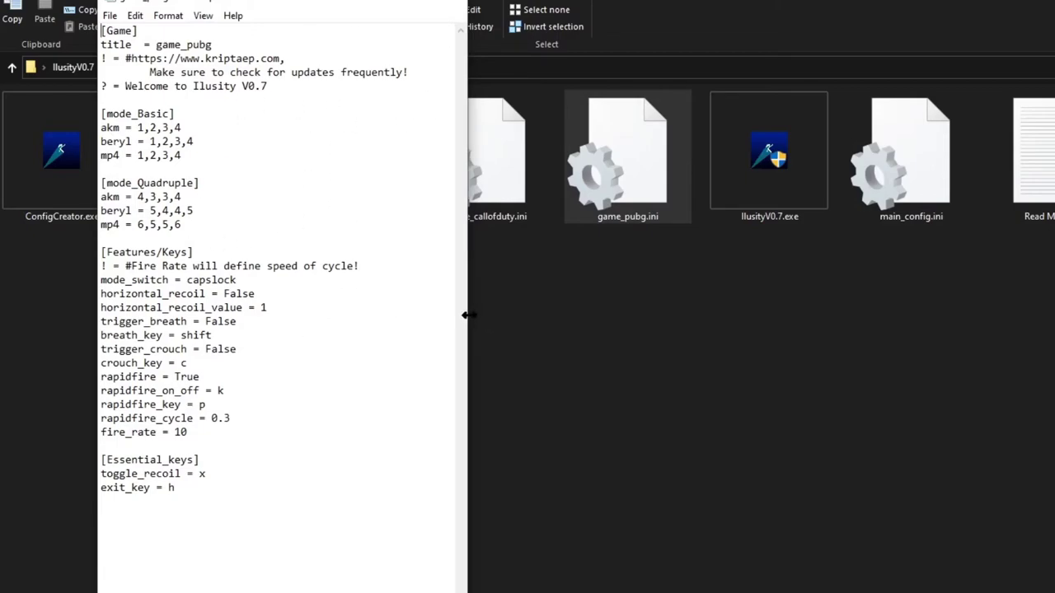
{"action": "left_click_drag", "start_coordinate": [464, 320], "coordinate": [539, 323]}
Step: Review the weapon modes, horizontal_recoil setting and Features/Keys section of game_pubg.ini by highlighting them
{"action": "left_click_drag", "start_coordinate": [212, 230], "coordinate": [92, 175]}
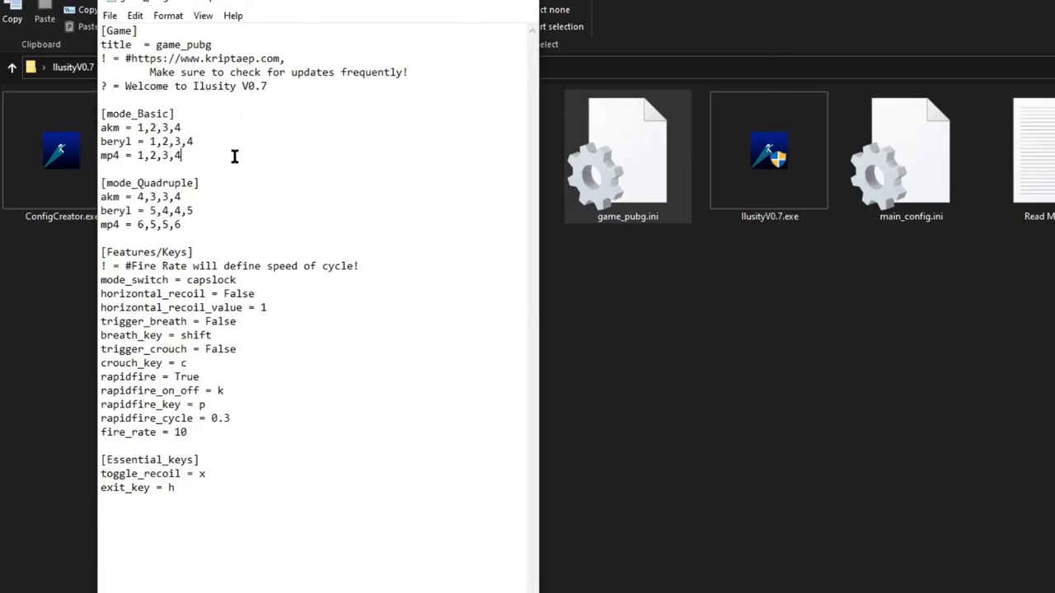
{"action": "left_click_drag", "start_coordinate": [236, 157], "coordinate": [120, 134]}
{"action": "left_click", "coordinate": [121, 134]}
{"action": "left_click_drag", "start_coordinate": [231, 183], "coordinate": [103, 183]}
{"action": "left_click", "coordinate": [256, 209]}
{"action": "left_click_drag", "start_coordinate": [257, 295], "coordinate": [212, 298]}
{"action": "left_click", "coordinate": [316, 290]}
{"action": "left_click", "coordinate": [278, 298]}
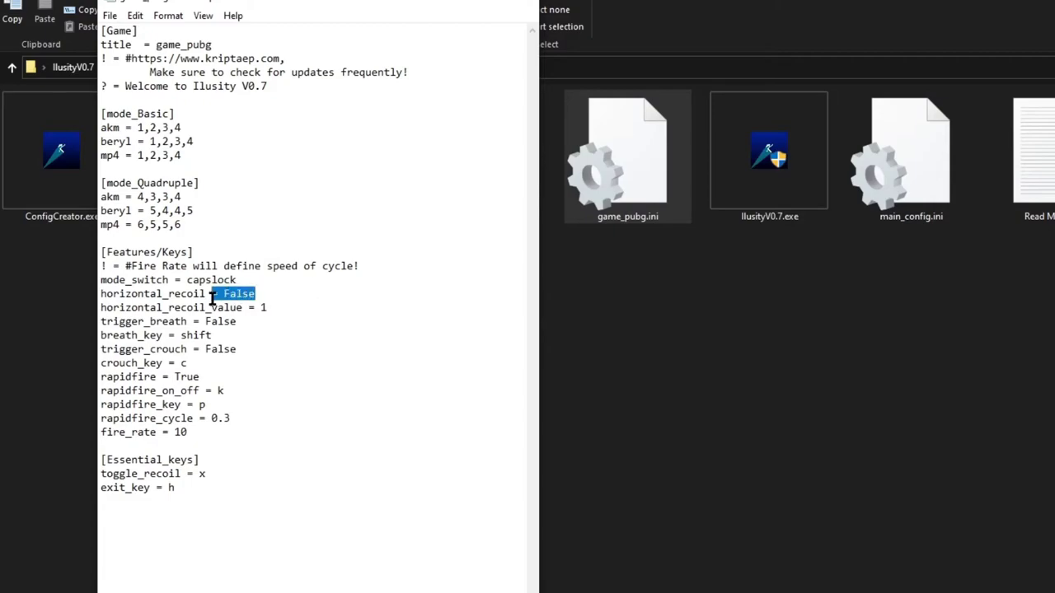
{"action": "left_click_drag", "start_coordinate": [299, 9], "coordinate": [948, 33]}
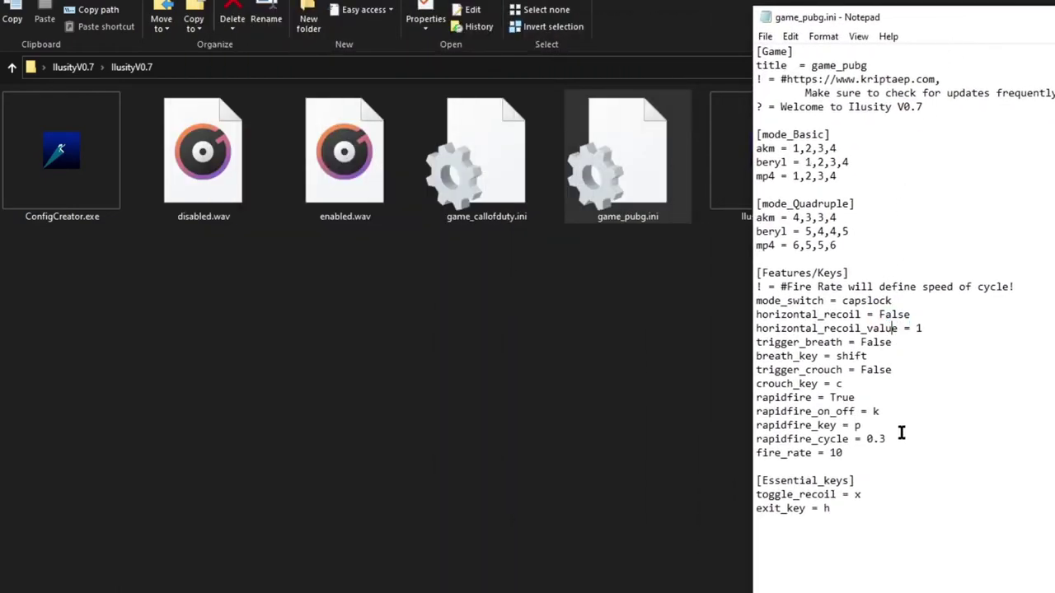
{"action": "left_click_drag", "start_coordinate": [895, 452], "coordinate": [721, 283]}
{"action": "left_click_drag", "start_coordinate": [893, 25], "coordinate": [988, 25]}
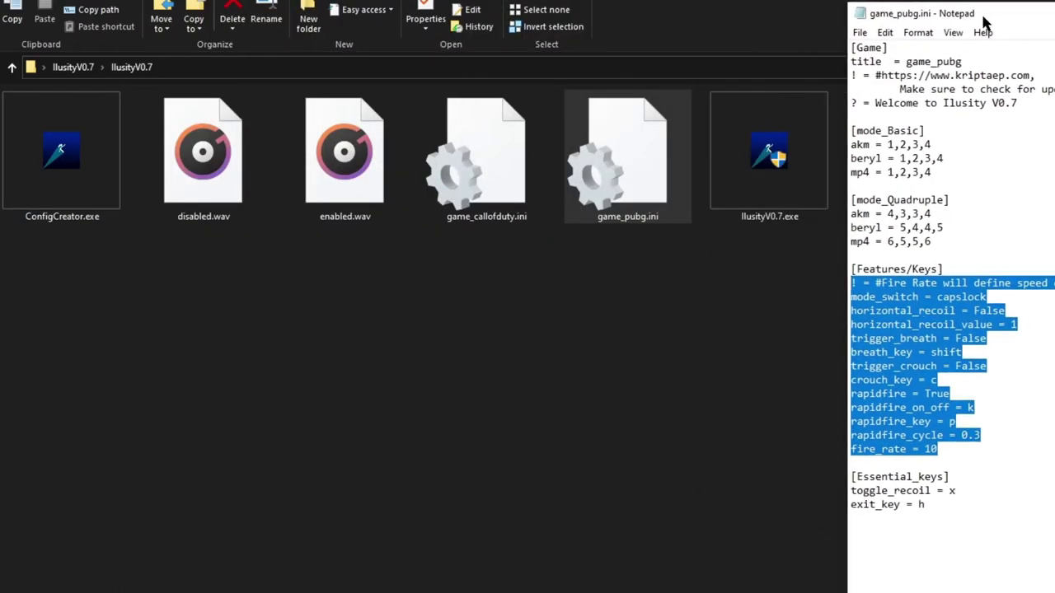
Step: Open game_callofduty.ini for editing and place it side by side with the game_pubg.ini window
{"action": "right_click", "coordinate": [531, 178]}
{"action": "left_click", "coordinate": [563, 223]}
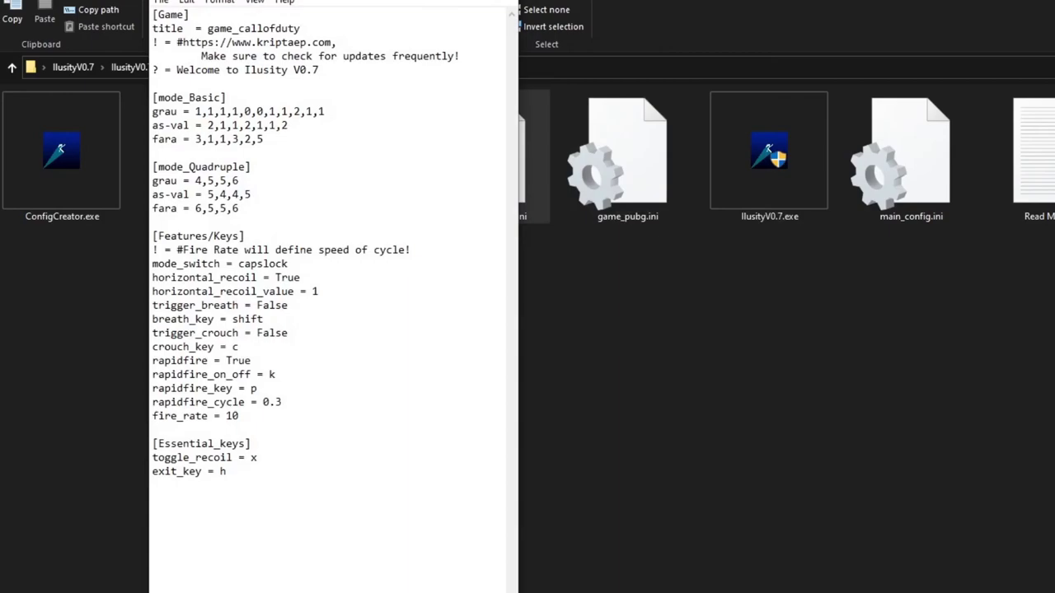
{"action": "left_click_drag", "start_coordinate": [454, 0], "coordinate": [528, 3]}
{"action": "mouse_move", "coordinate": [525, 0]}
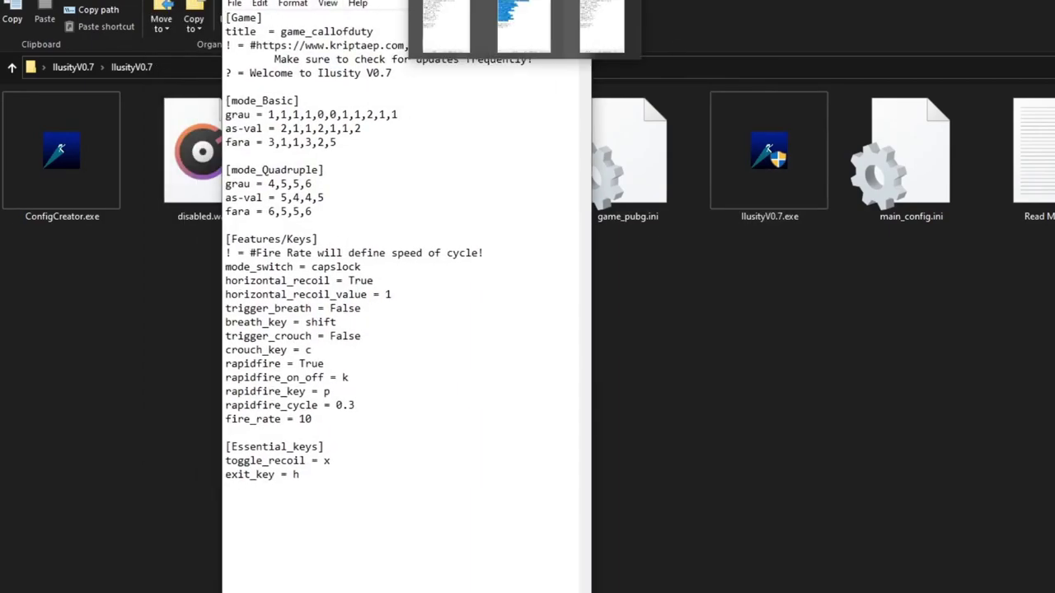
{"action": "left_click", "coordinate": [528, 21]}
{"action": "left_click_drag", "start_coordinate": [871, 6], "coordinate": [624, 0]}
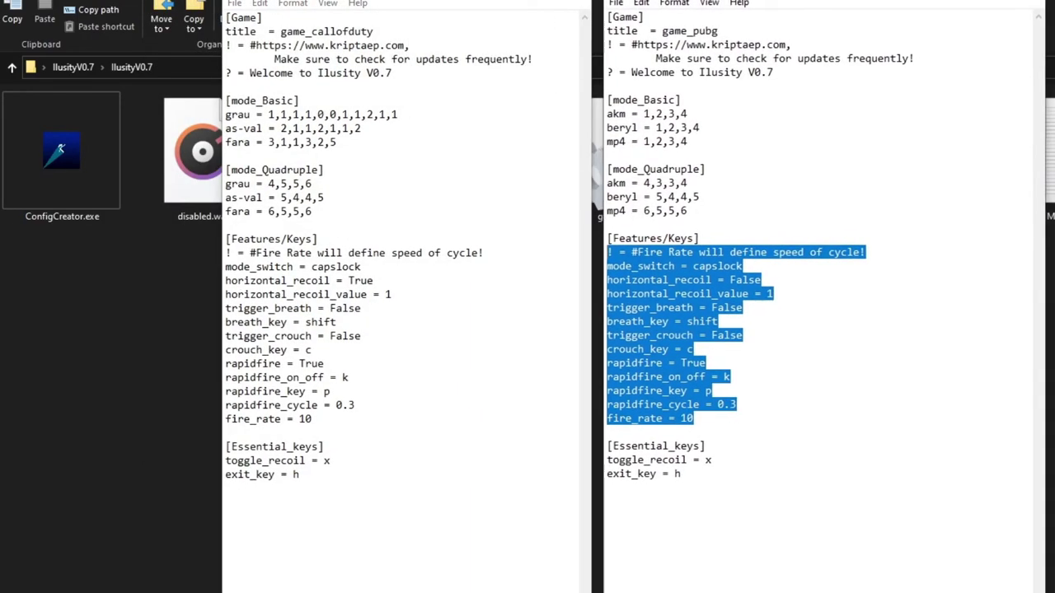
Step: Replace the Features/Keys settings in game_pubg.ini with a copy of those from game_callofduty.ini
{"action": "left_click_drag", "start_coordinate": [333, 418], "coordinate": [222, 253]}
{"action": "key", "text": "ctrl+c"}
{"action": "left_click", "coordinate": [714, 388]}
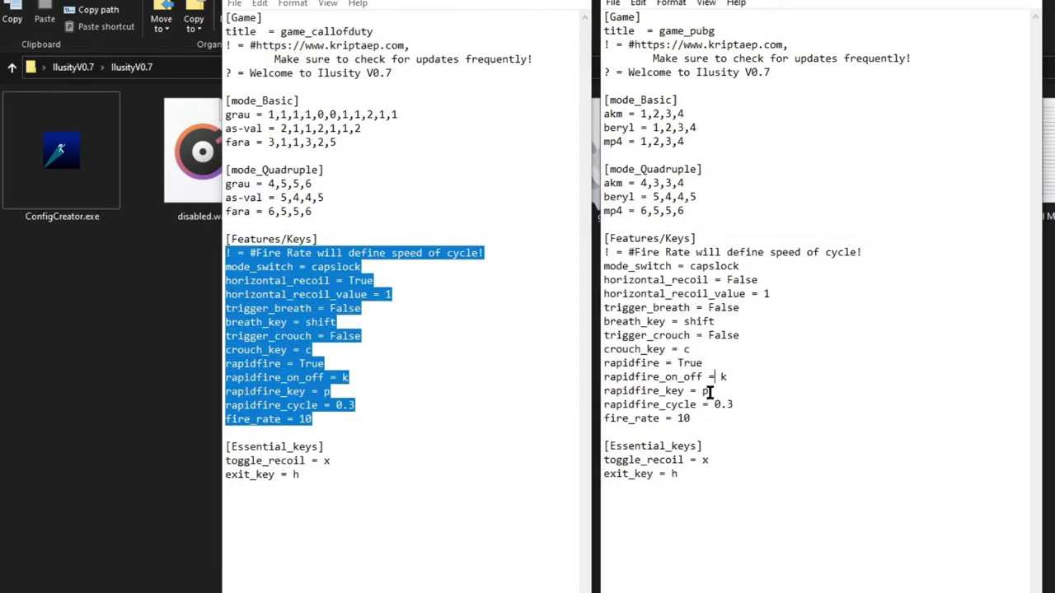
{"action": "left_click_drag", "start_coordinate": [693, 419], "coordinate": [583, 256]}
{"action": "key", "text": "ctrl+v"}
{"action": "left_click", "coordinate": [810, 307]}
Step: Compare the Features/Keys settings of both profiles, highlighting the horizontal_recoil and breath_key values in game_callofduty.ini
{"action": "left_click", "coordinate": [349, 263]}
{"action": "left_click_drag", "start_coordinate": [377, 278], "coordinate": [344, 283]}
{"action": "left_click", "coordinate": [390, 292]}
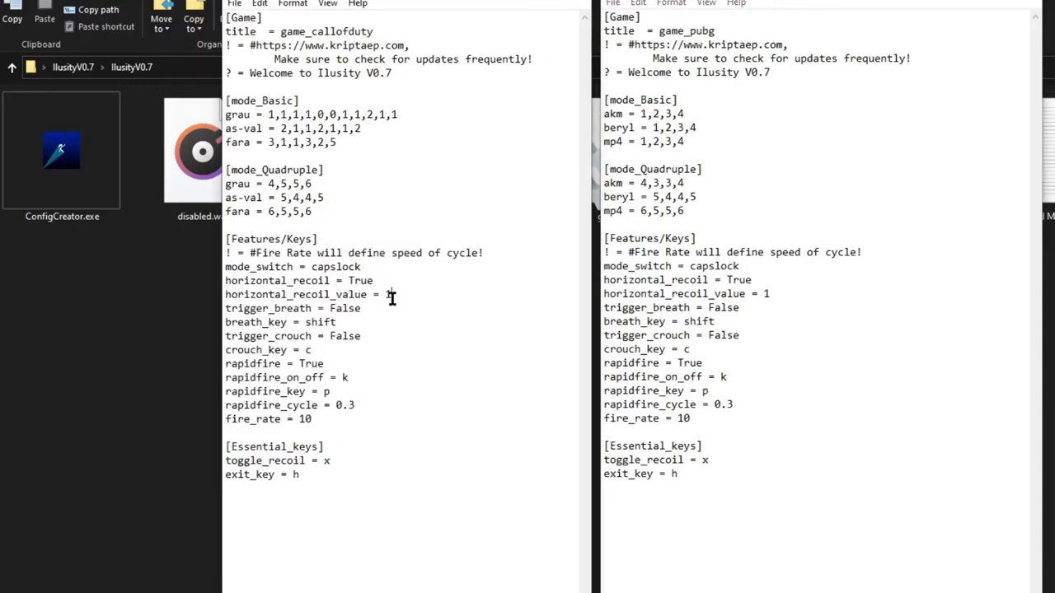
{"action": "left_click_drag", "start_coordinate": [346, 321], "coordinate": [310, 324]}
{"action": "left_click", "coordinate": [797, 376]}
{"action": "left_click_drag", "start_coordinate": [808, 425], "coordinate": [582, 278]}
{"action": "left_click", "coordinate": [793, 313]}
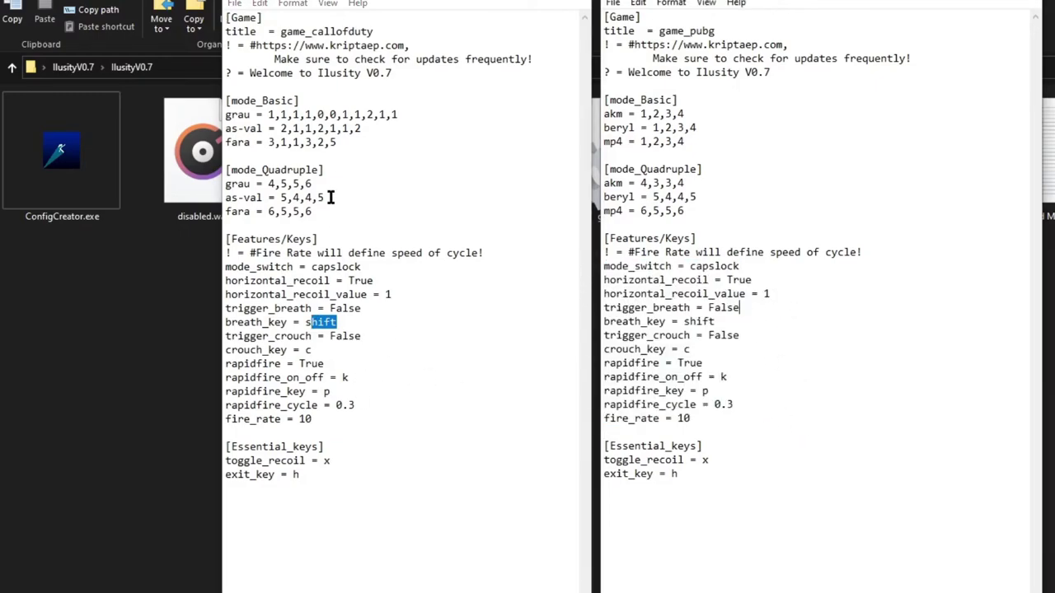
Step: Replace the mode_Basic weapons in game_pubg.ini with the grau, as-val and fara lines copied from game_callofduty.ini
{"action": "left_click_drag", "start_coordinate": [353, 141], "coordinate": [213, 116]}
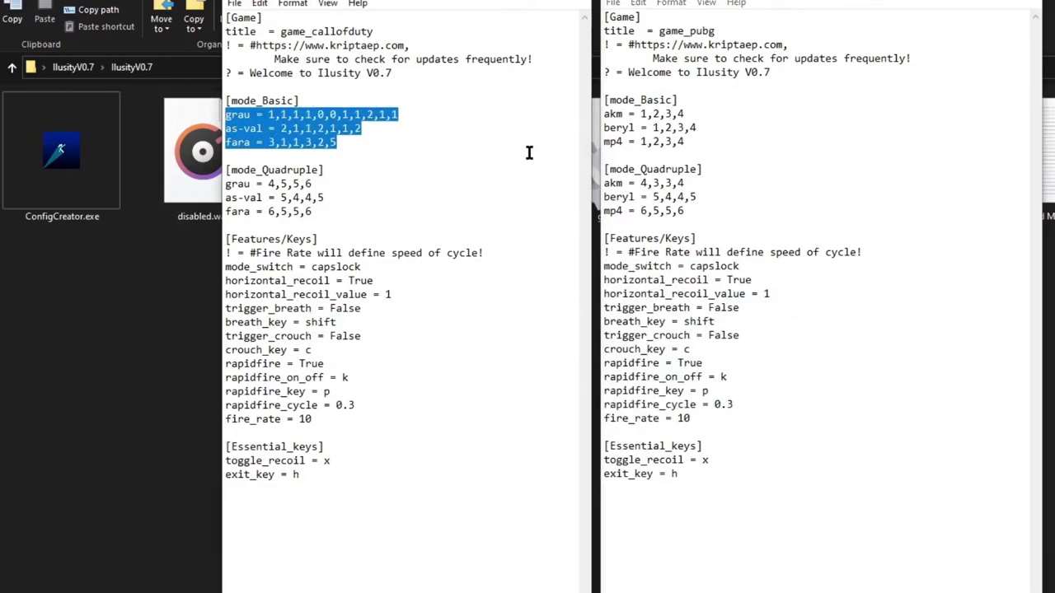
{"action": "left_click_drag", "start_coordinate": [710, 144], "coordinate": [594, 114]}
{"action": "left_click", "coordinate": [733, 141]}
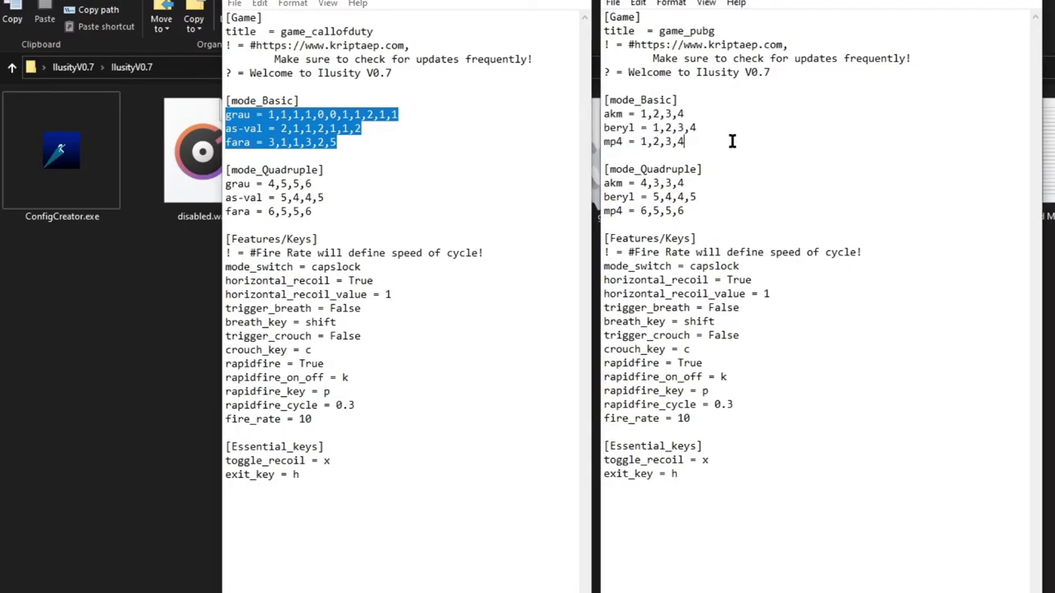
{"action": "left_click_drag", "start_coordinate": [727, 142], "coordinate": [594, 115]}
{"action": "left_click", "coordinate": [713, 145]}
{"action": "left_click", "coordinate": [363, 142]}
{"action": "left_click_drag", "start_coordinate": [363, 142], "coordinate": [222, 116]}
{"action": "key", "text": "ctrl+c"}
{"action": "left_click_drag", "start_coordinate": [699, 142], "coordinate": [598, 116]}
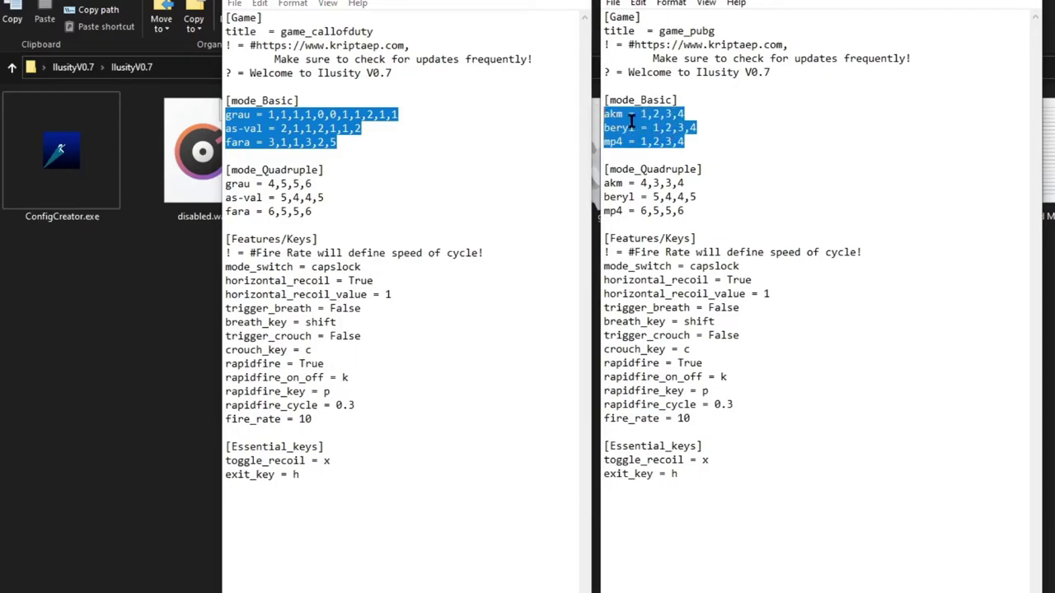
{"action": "key", "text": "ctrl+v"}
{"action": "left_click", "coordinate": [341, 193]}
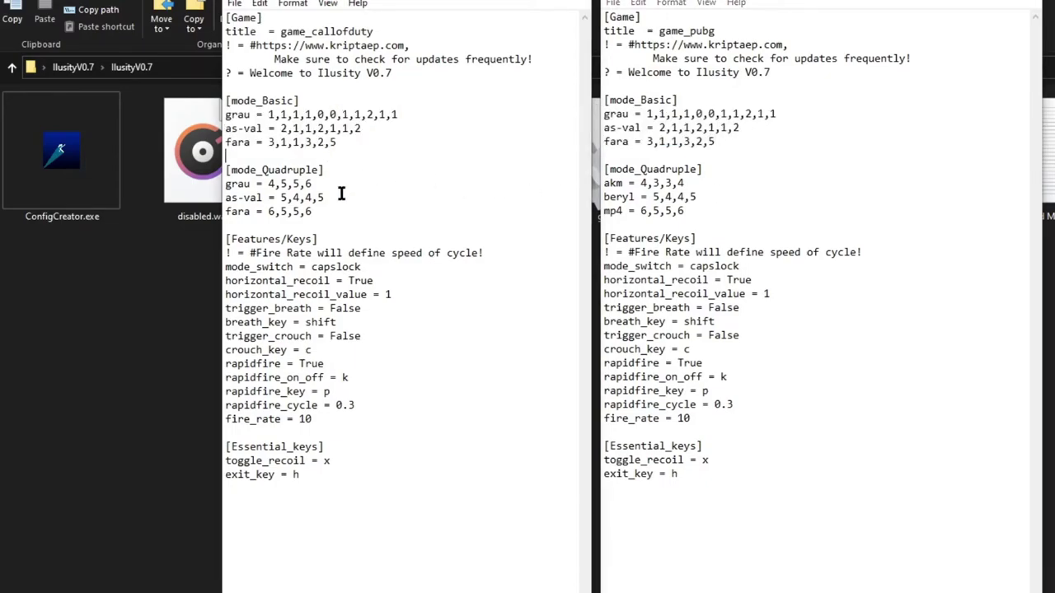
Step: Try to replace the mode_Quadruple weapons in game_pubg.ini with the grau, as-val and fara lines from game_callofduty.ini
{"action": "left_click_drag", "start_coordinate": [331, 211], "coordinate": [226, 184]}
{"action": "key", "text": "ctrl+c"}
{"action": "left_click_drag", "start_coordinate": [705, 212], "coordinate": [593, 181]}
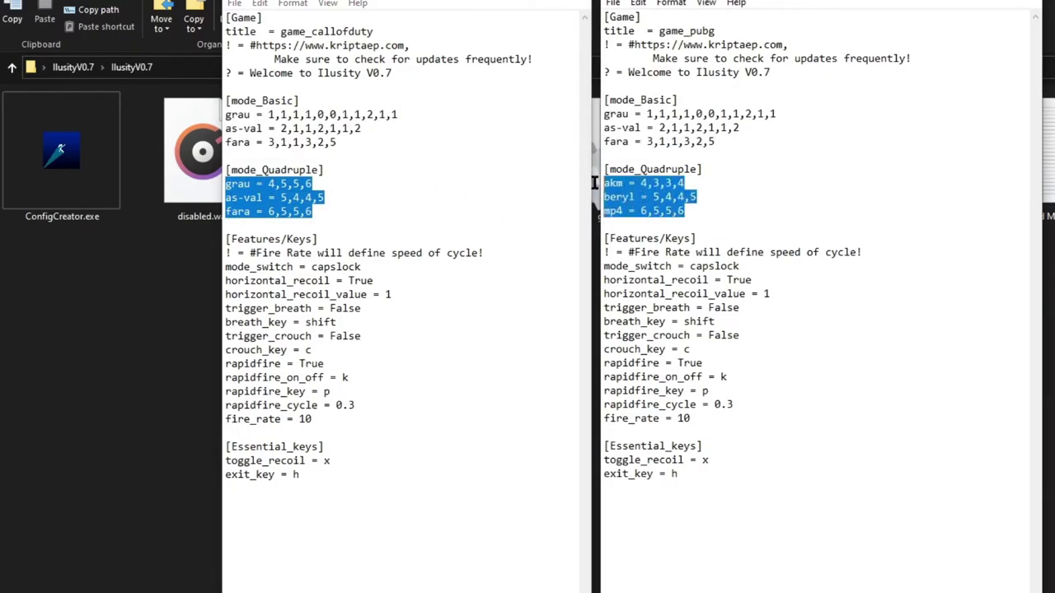
{"action": "key", "text": "ctrl+v"}
{"action": "key", "text": "ctrl+z"}
{"action": "left_click", "coordinate": [688, 158]}
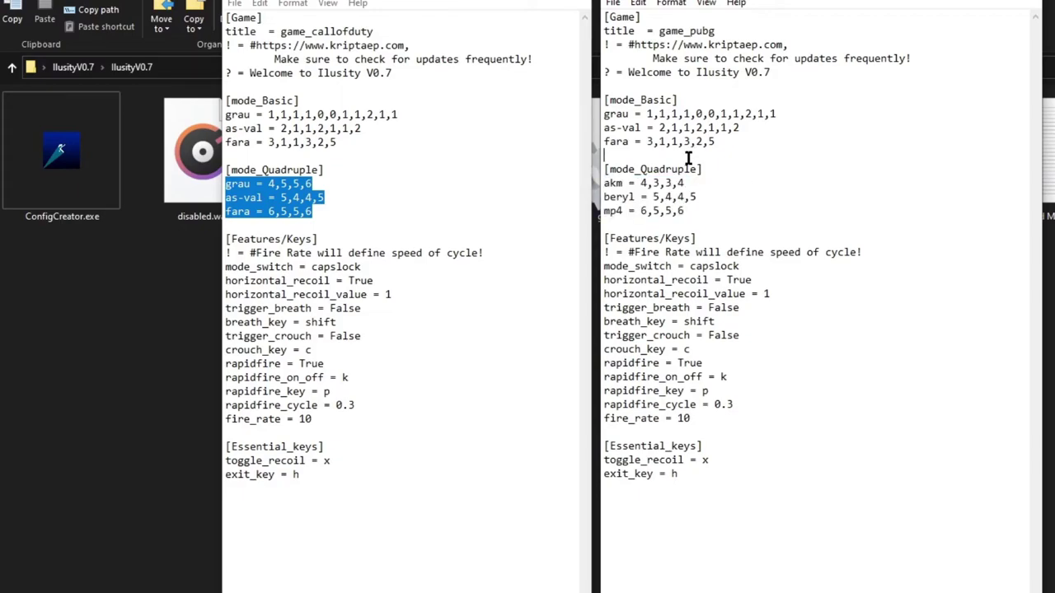
{"action": "key", "text": "ctrl+z"}
{"action": "key", "text": "ctrl+z"}
{"action": "key", "text": "ctrl+z"}
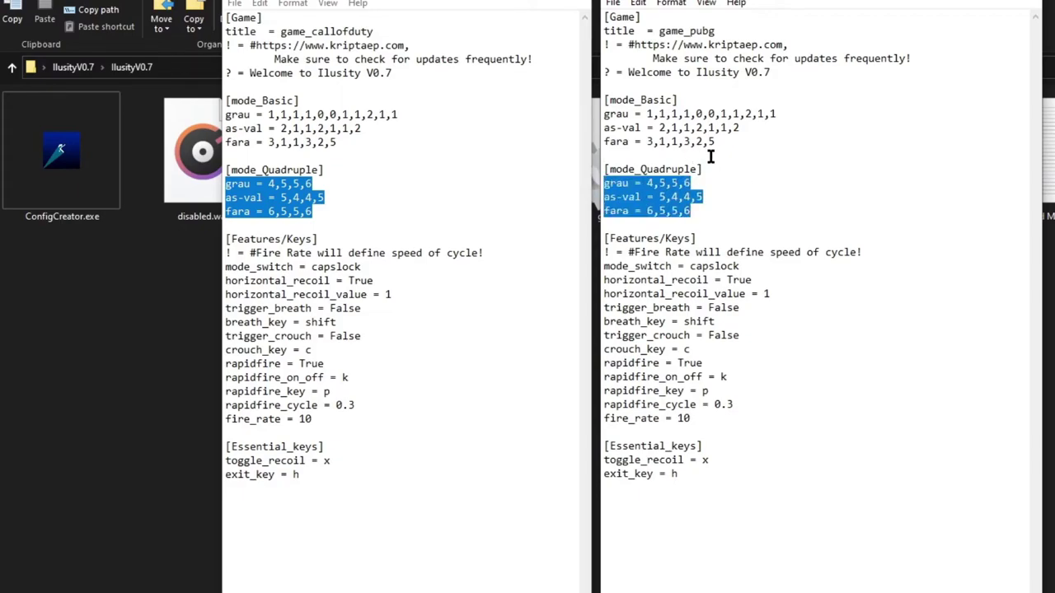
{"action": "key", "text": "ctrl+z"}
{"action": "key", "text": "ctrl+z"}
{"action": "key", "text": "ctrl+z"}
{"action": "left_click", "coordinate": [715, 152]}
Step: Clear all weapon lines under mode_Basic in game_pubg.ini, put the game_callofduty.ini window away and reposition the game_pubg.ini window
{"action": "left_click_drag", "start_coordinate": [740, 143], "coordinate": [581, 112]}
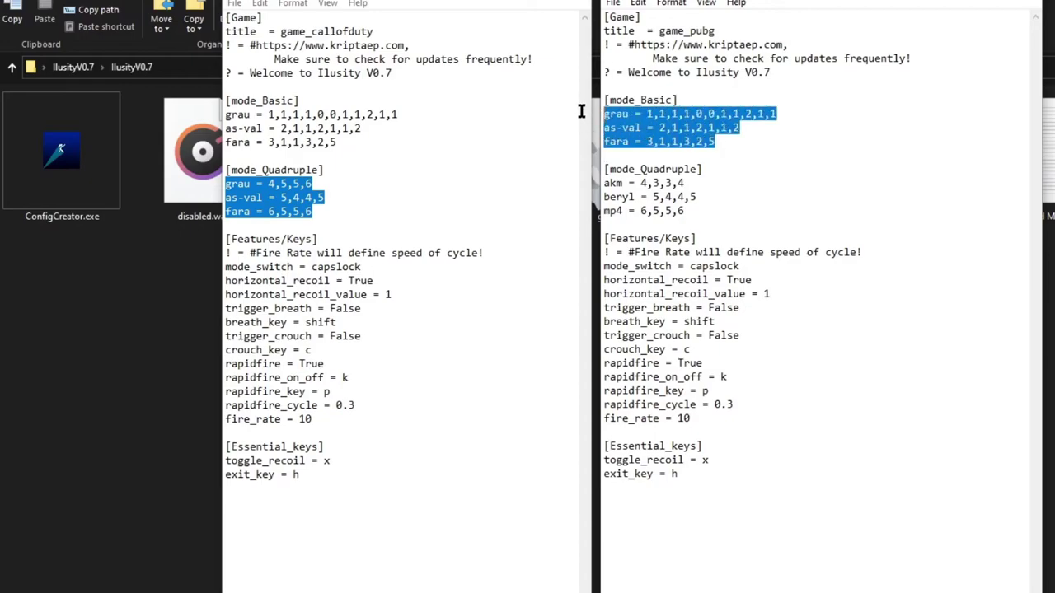
{"action": "type", "text": "akm"}
{"action": "key", "text": "BackSpace"}
{"action": "key", "text": "BackSpace"}
{"action": "type", "text": "k"}
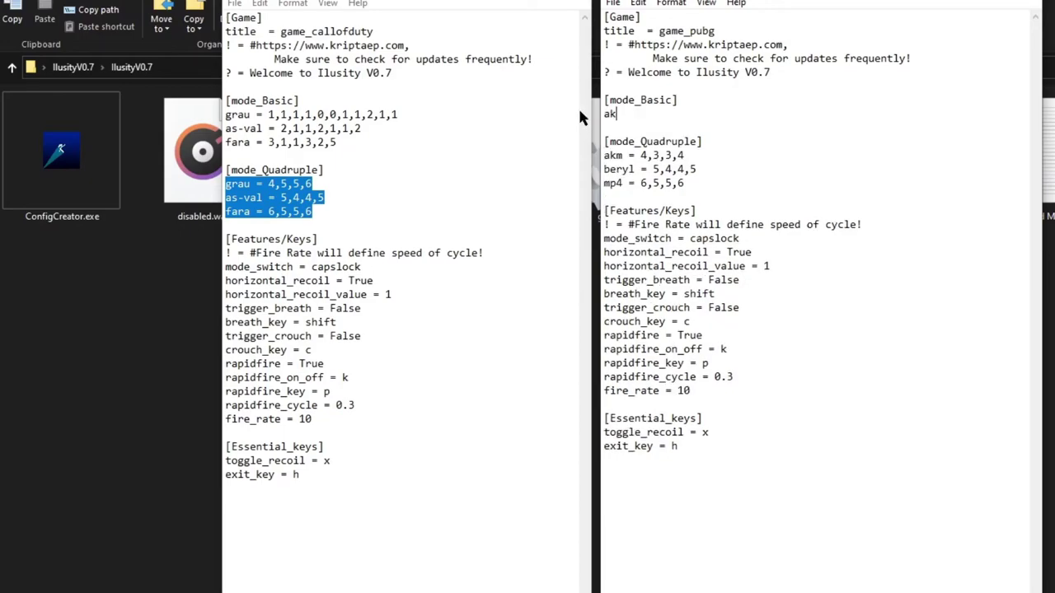
{"action": "type", "text": "m ="}
{"action": "left_click", "coordinate": [574, 0]}
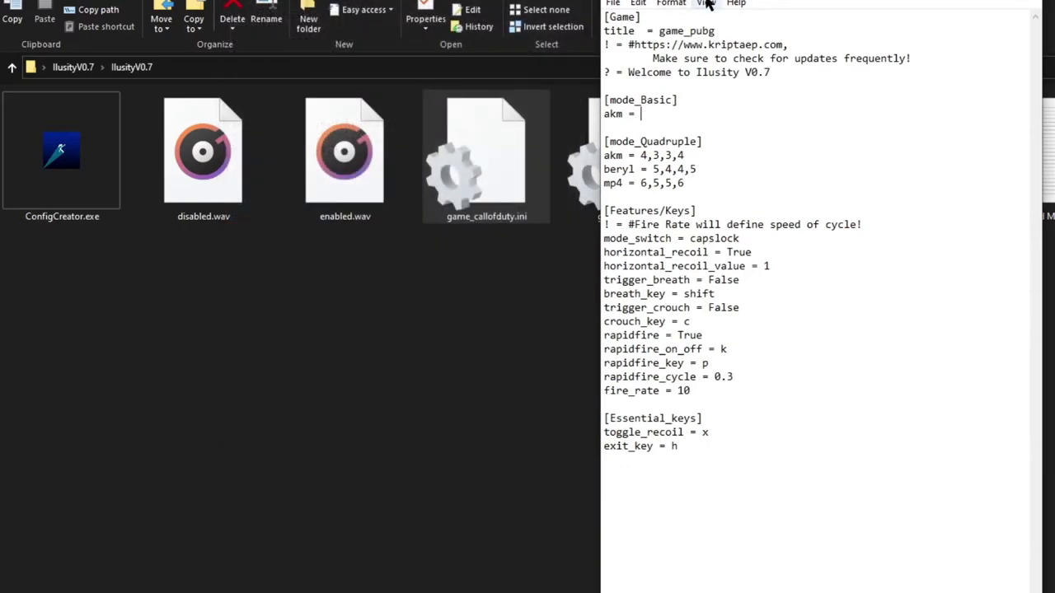
{"action": "left_click_drag", "start_coordinate": [707, 4], "coordinate": [363, 19]}
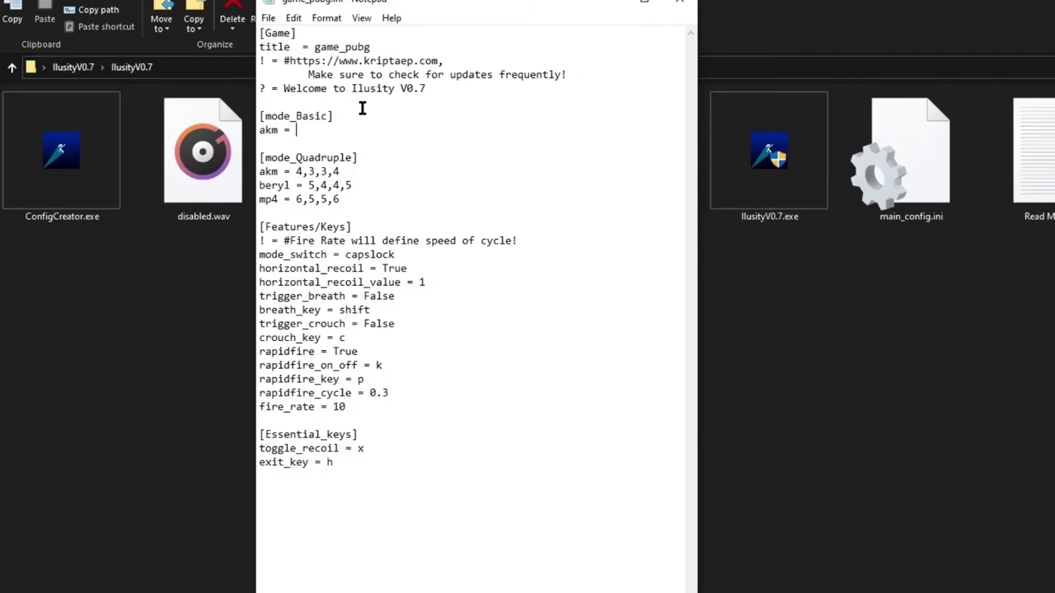
{"action": "left_click_drag", "start_coordinate": [393, 130], "coordinate": [239, 130]}
{"action": "key", "text": "BackSpace"}
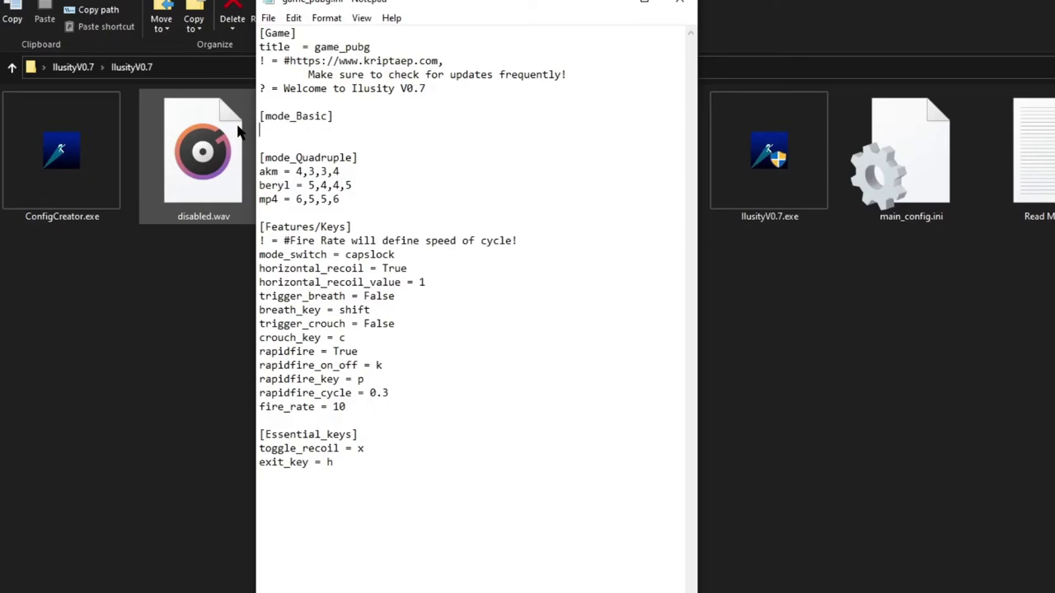
Step: Add the weapon lines beryl = 7,7,6,7,8 and akm = 6,6,7,5,6 under mode_Basic
{"action": "type", "text": "beryl"}
{"action": "type", "text": "= 7,7,6,7,8"}
{"action": "key", "text": "Return"}
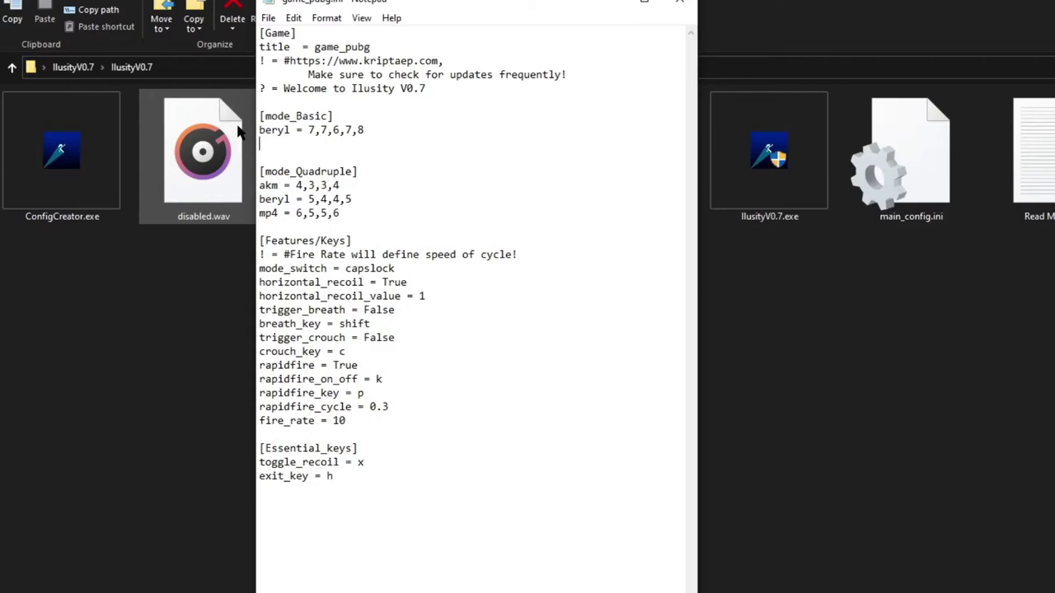
{"action": "type", "text": "akm = 6,6,7,5,6"}
{"action": "key", "text": "Return"}
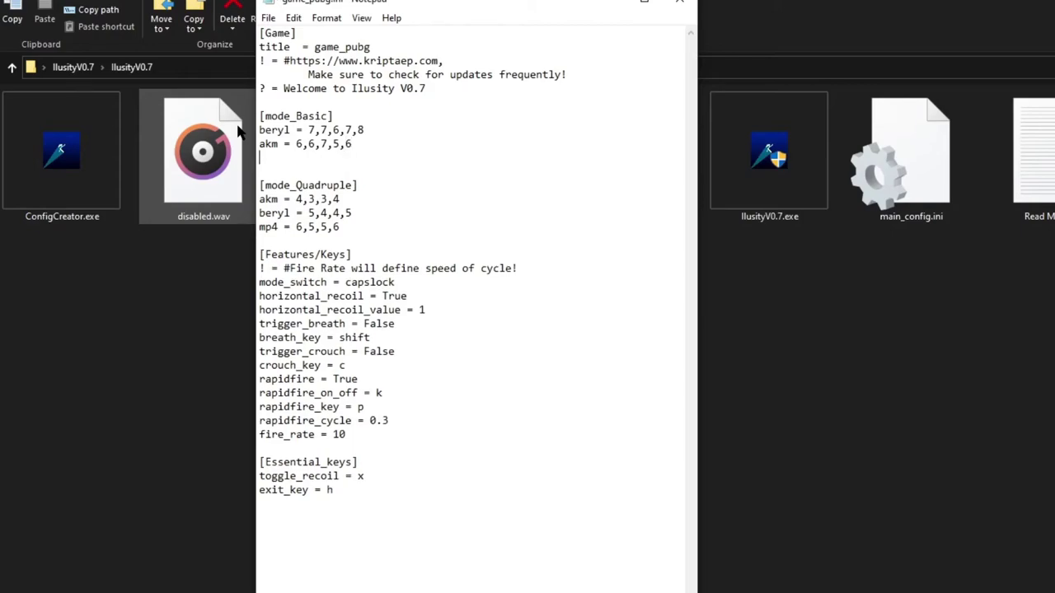
Step: Add the weapon lines mp5 = 4,4,3,2,4 and uzi = 5,5,4,3,2 below akm in mode_Basic
{"action": "type", "text": "mp5 = 4,4,3,2,4"}
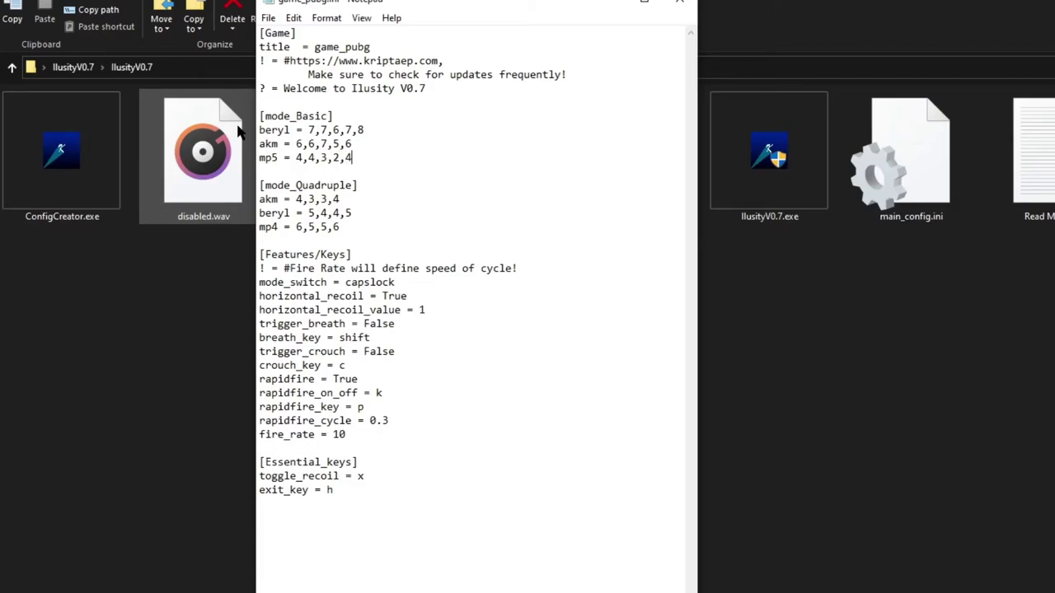
{"action": "key", "text": "Return"}
{"action": "type", "text": "uzi = 5"}
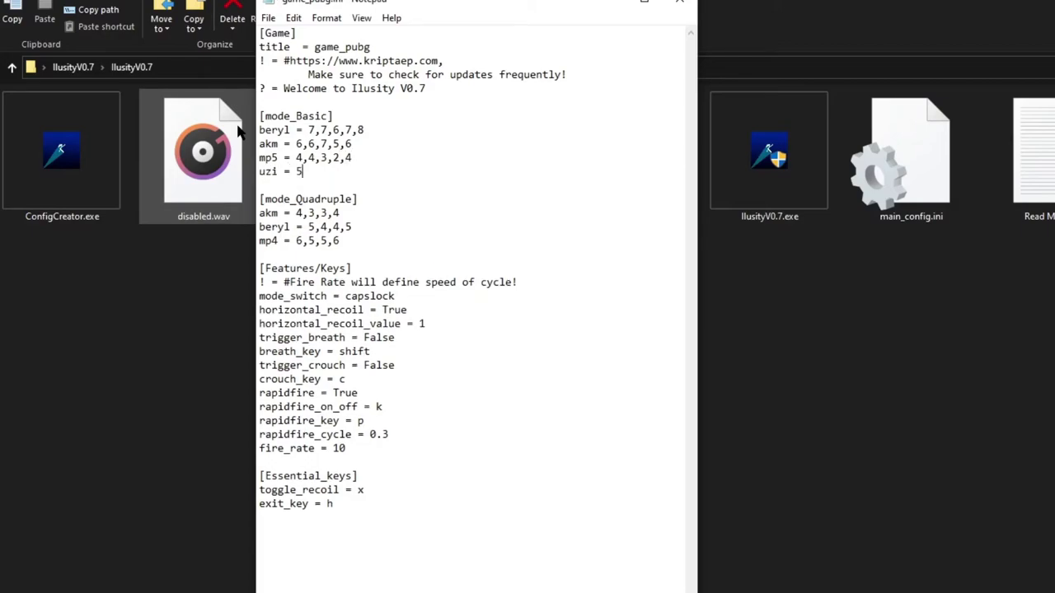
{"action": "type", "text": ",5,4,3,2"}
{"action": "key", "text": "Return"}
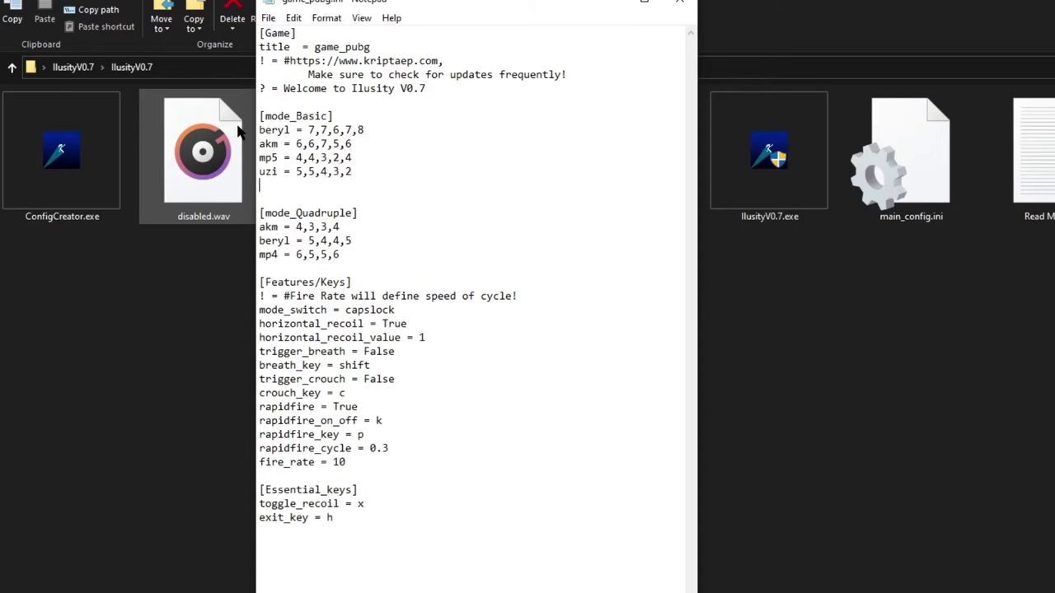
Step: Add the weapon lines m416 = 3,3,4,3 and m16a4 = 6,6,7,5 below uzi in mode_Basic
{"action": "type", "text": "m416 = 3,3,4,3"}
{"action": "key", "text": "Return"}
{"action": "type", "text": "m"}
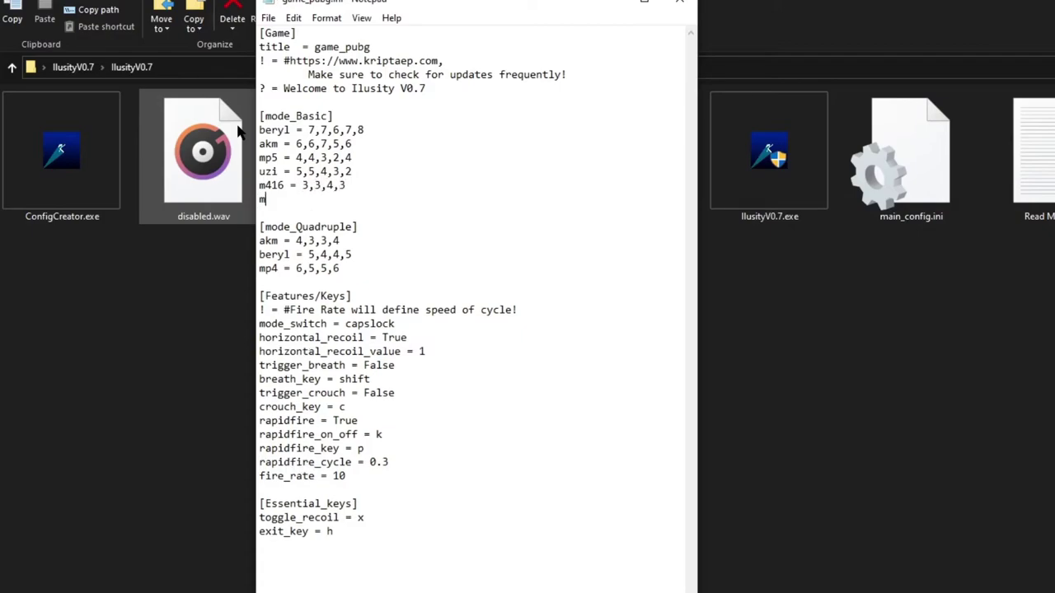
{"action": "type", "text": "16a4,"}
{"action": "type", "text": "6,6,7,5"}
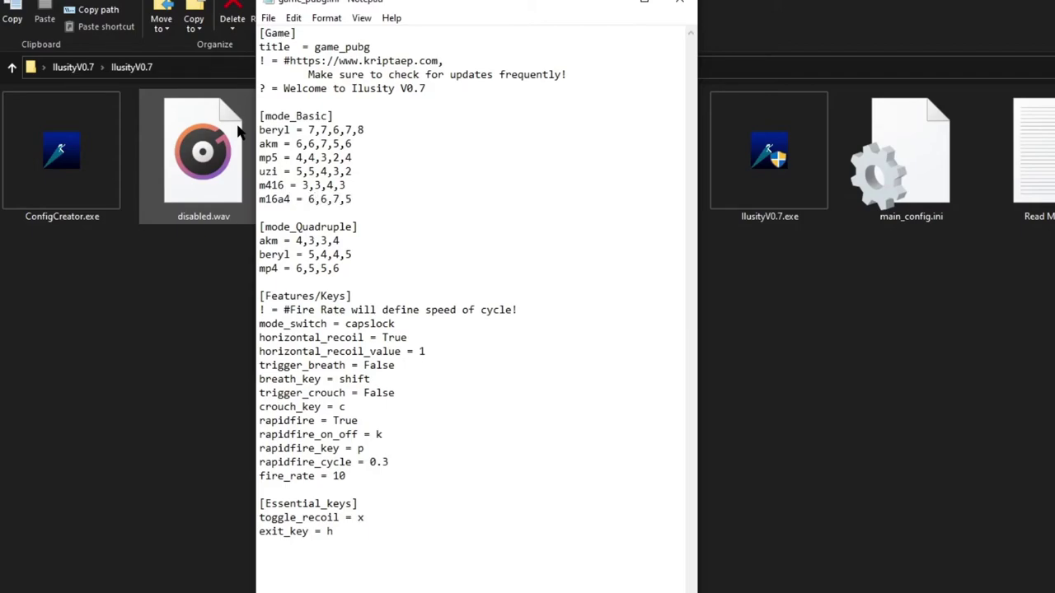
Step: Add the weapon line scar = 9,9,6,4 at the end of mode_Basic and highlight its first values
{"action": "key", "text": "Return"}
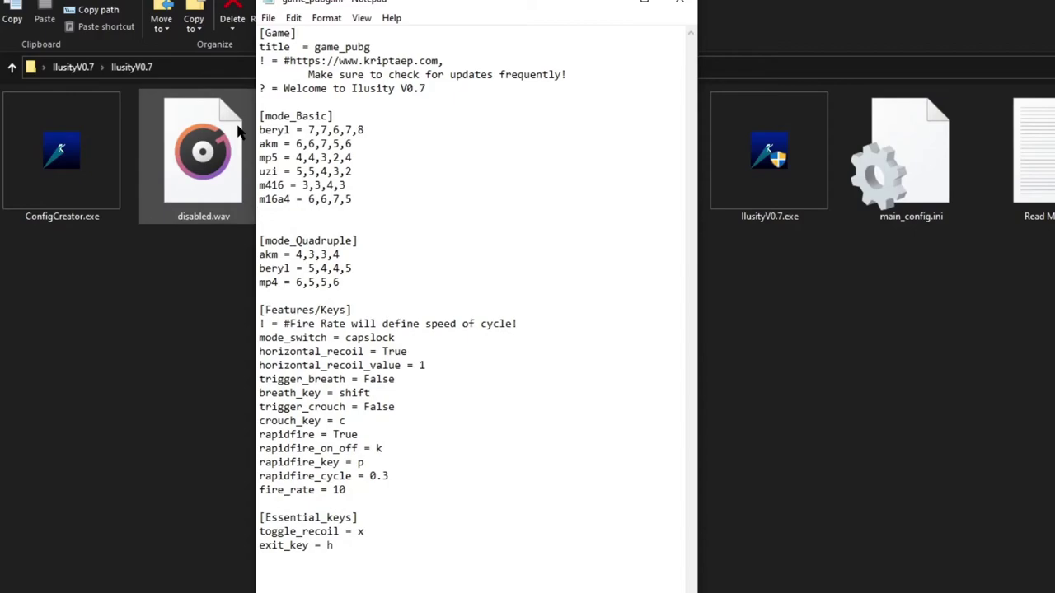
{"action": "type", "text": "scar = 9,9,6,4"}
{"action": "key", "text": "ctrl+a"}
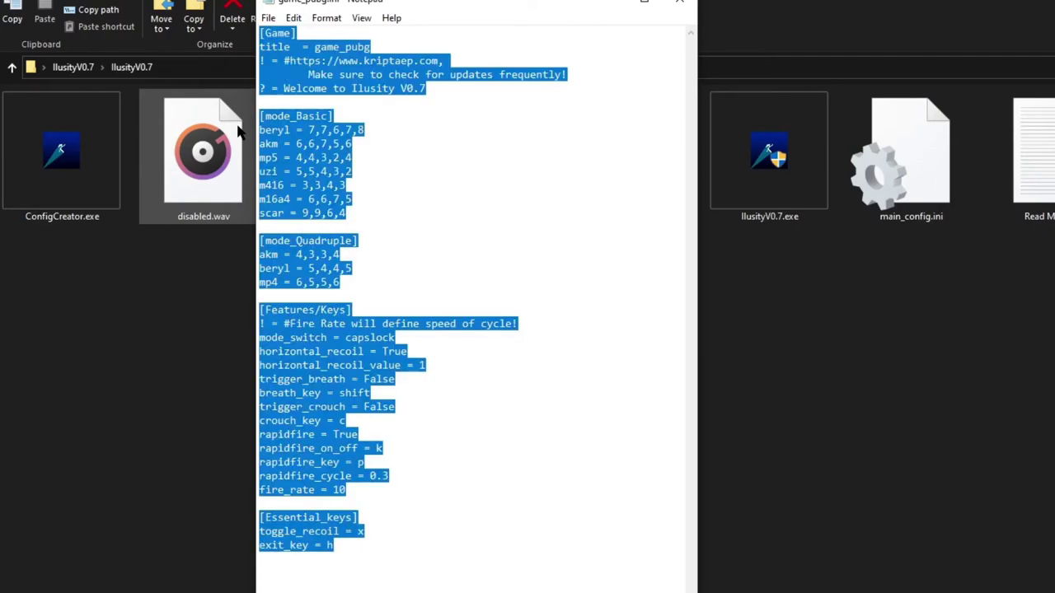
{"action": "left_click", "coordinate": [345, 142]}
{"action": "left_click", "coordinate": [376, 203]}
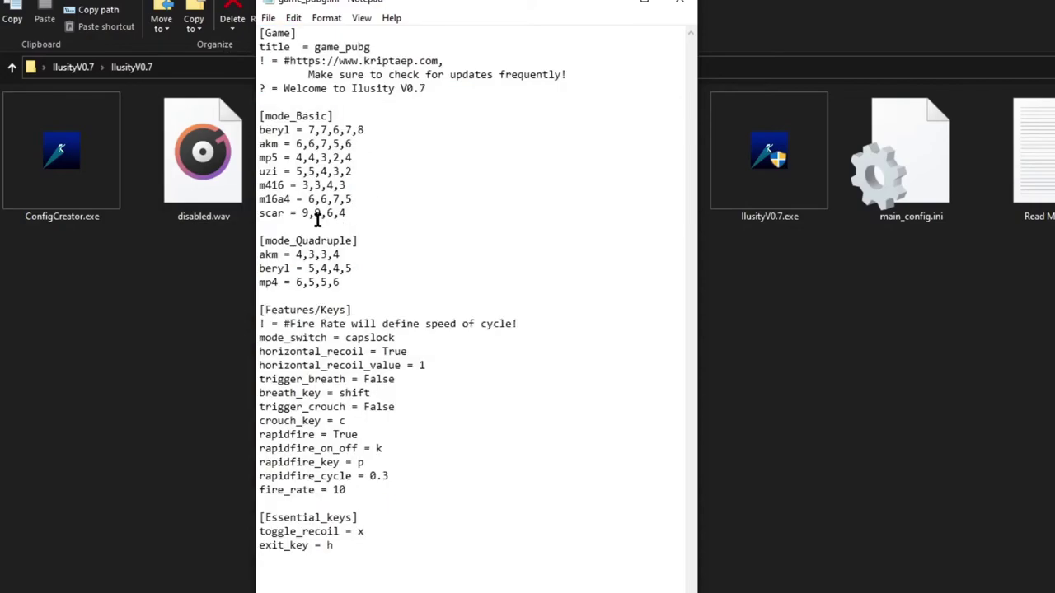
{"action": "left_click_drag", "start_coordinate": [318, 214], "coordinate": [303, 213]}
{"action": "left_click", "coordinate": [336, 181]}
Step: Set the first recoil value of the beryl line in mode_Basic to 10
{"action": "left_click", "coordinate": [314, 129]}
{"action": "key", "text": "BackSpace"}
{"action": "type", "text": "10"}
{"action": "double_click", "coordinate": [313, 129]}
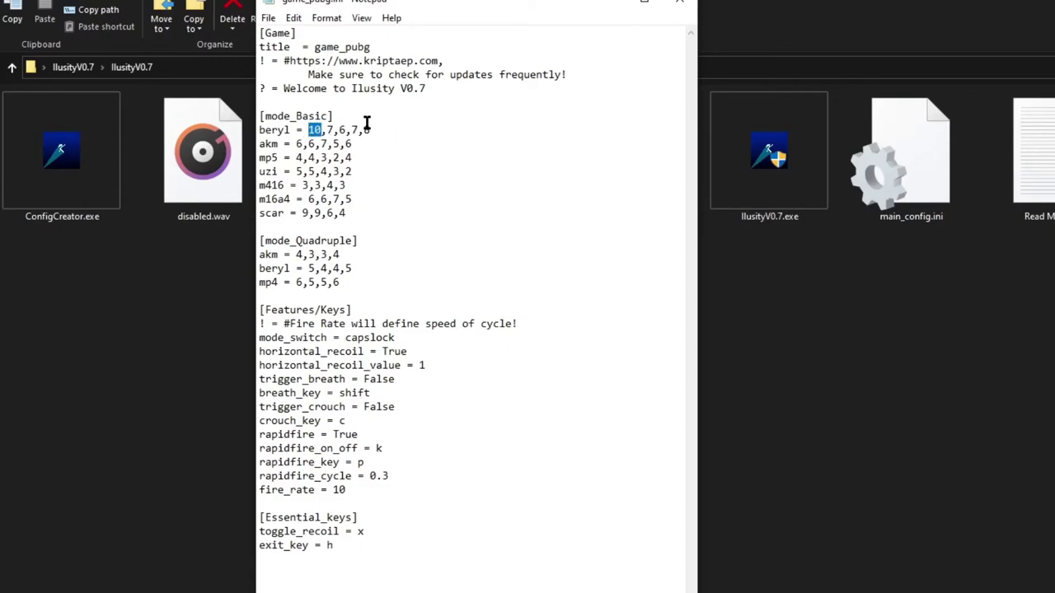
Step: Append the values 5,6,4,3 to the beryl line in mode_Basic and highlight the whole pattern
{"action": "left_click_drag", "start_coordinate": [328, 129], "coordinate": [376, 130]}
{"action": "left_click", "coordinate": [393, 139]}
{"action": "type", "text": ",5,6,4,3"}
{"action": "left_click_drag", "start_coordinate": [426, 129], "coordinate": [307, 133]}
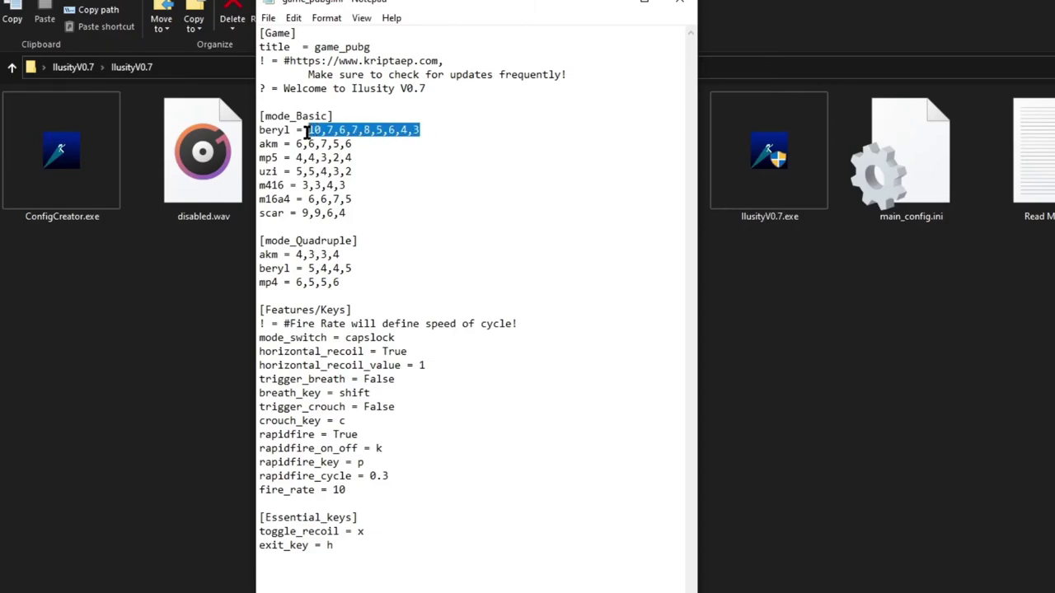
{"action": "left_click_drag", "start_coordinate": [440, 130], "coordinate": [313, 130]}
{"action": "left_click", "coordinate": [449, 118]}
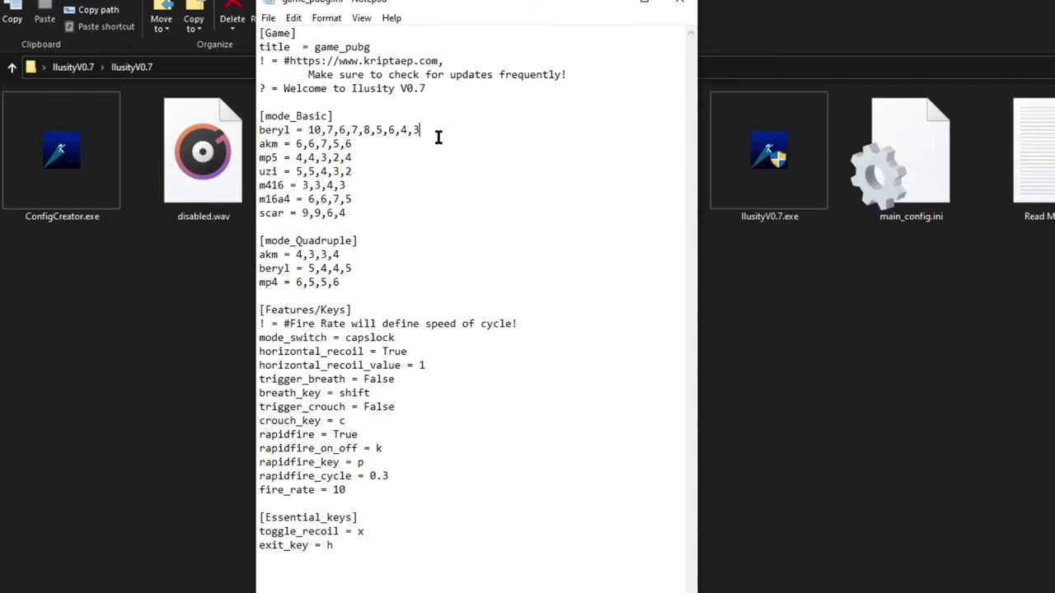
Step: Extend the beryl pattern in mode_Basic with the values 4,5,6,7,8,6,5,4,3,4,5
{"action": "left_click_drag", "start_coordinate": [425, 129], "coordinate": [308, 130]}
{"action": "left_click", "coordinate": [455, 125]}
{"action": "type", "text": ",4,5,6,7,8,6,5,4,3,4,5"}
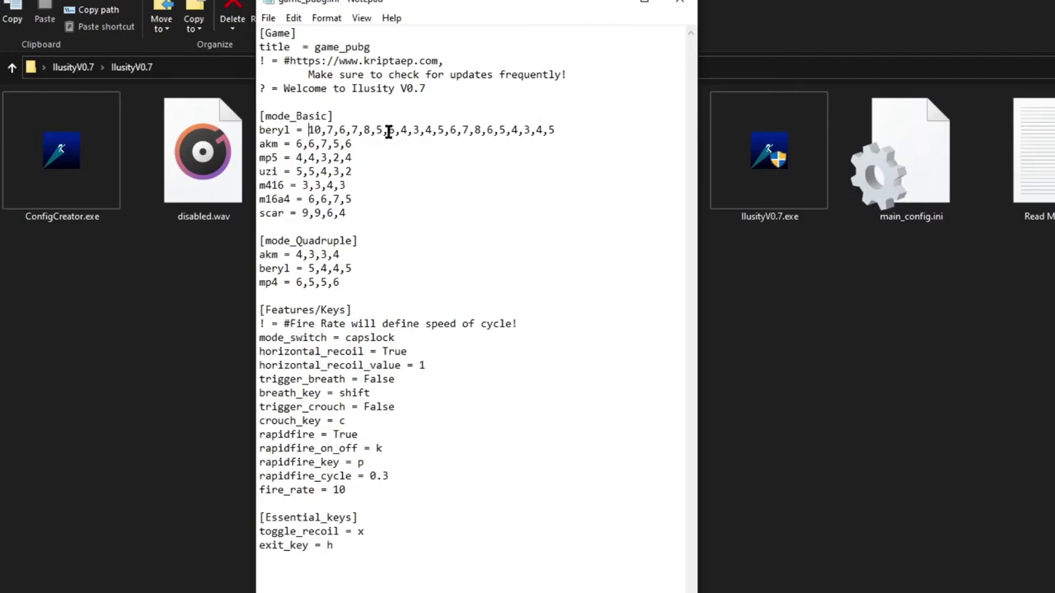
Step: Shorten the beryl pattern in mode_Basic to 10,7,6,7,8,5,6 and highlight the remaining values
{"action": "left_click_drag", "start_coordinate": [572, 125], "coordinate": [397, 129]}
{"action": "key", "text": "BackSpace"}
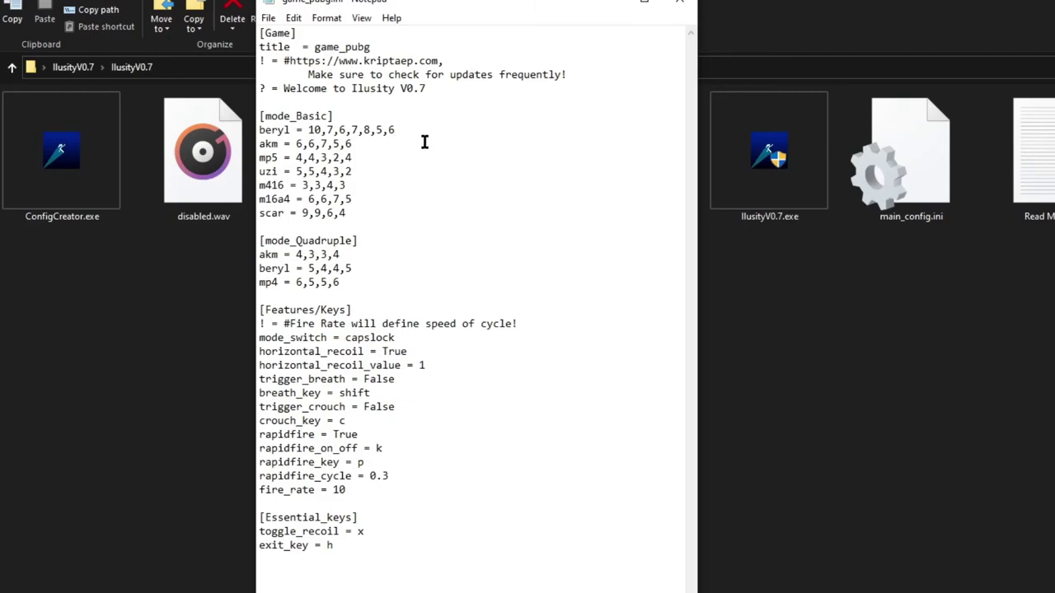
{"action": "left_click_drag", "start_coordinate": [399, 131], "coordinate": [307, 130]}
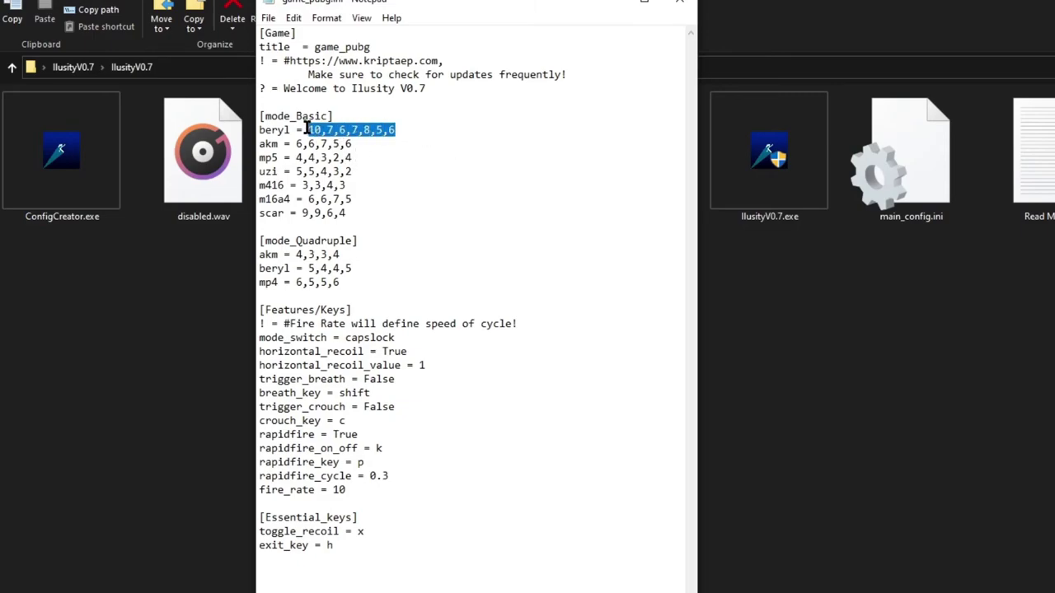
{"action": "left_click", "coordinate": [411, 129]}
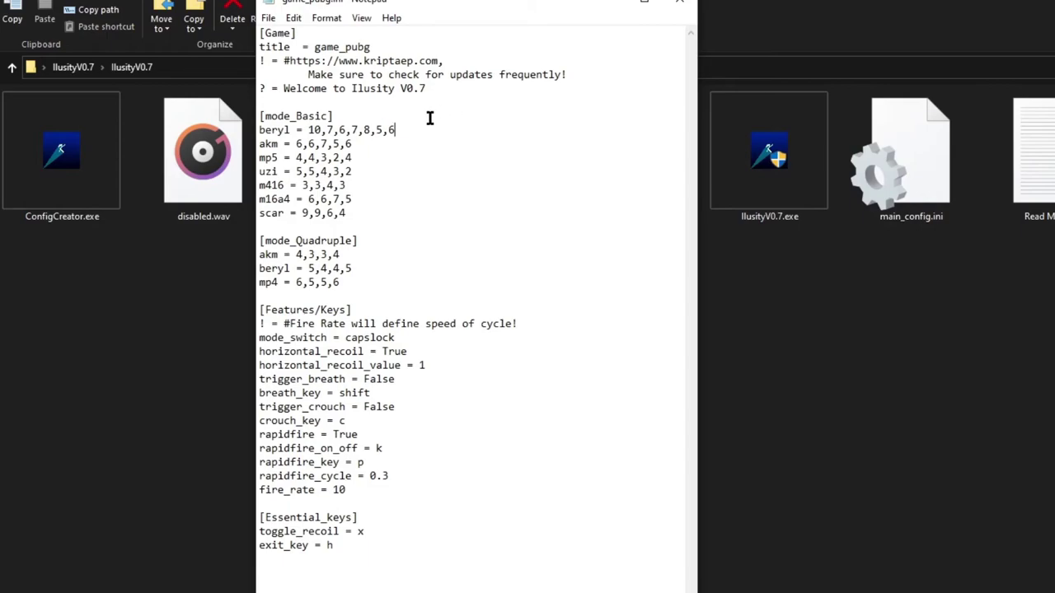
Step: Highlight the fire_rate value and the complete list of mode_Basic weapons, from beryl to scar
{"action": "double_click", "coordinate": [340, 490]}
{"action": "left_click", "coordinate": [412, 143]}
{"action": "left_click_drag", "start_coordinate": [368, 211], "coordinate": [254, 136]}
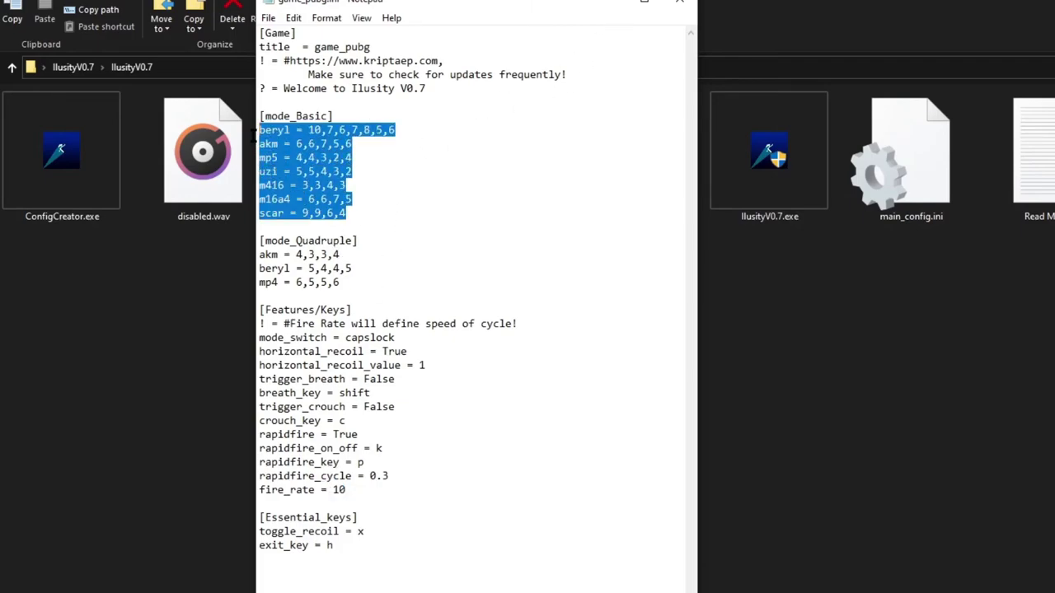
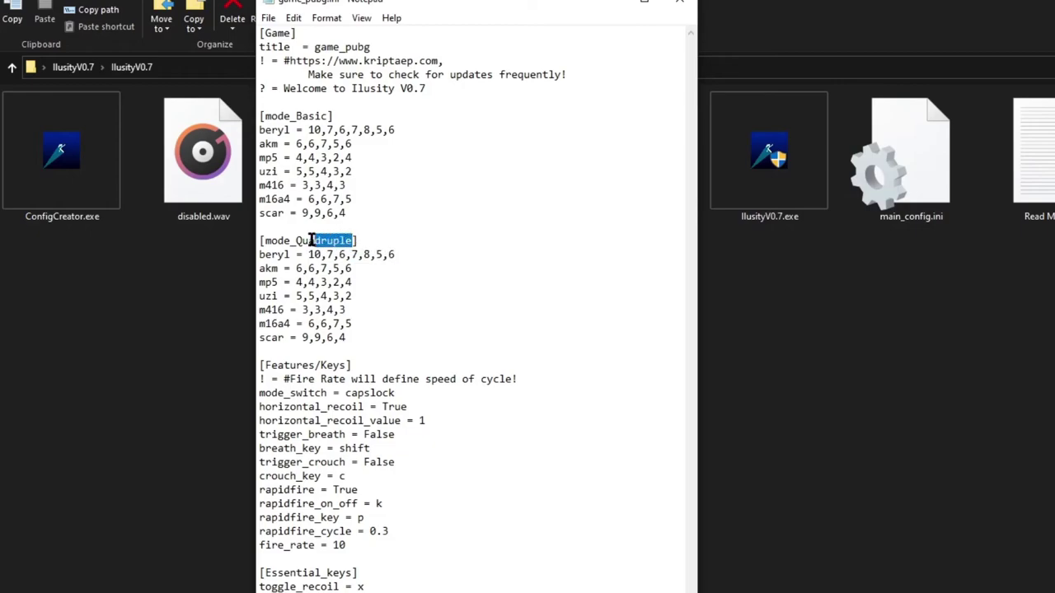
Step: Set the mode_Quadruple patterns for beryl to 15,14,13,12,10 and akm to 12,13,12,12,11
{"action": "left_click_drag", "start_coordinate": [399, 253], "coordinate": [308, 254]}
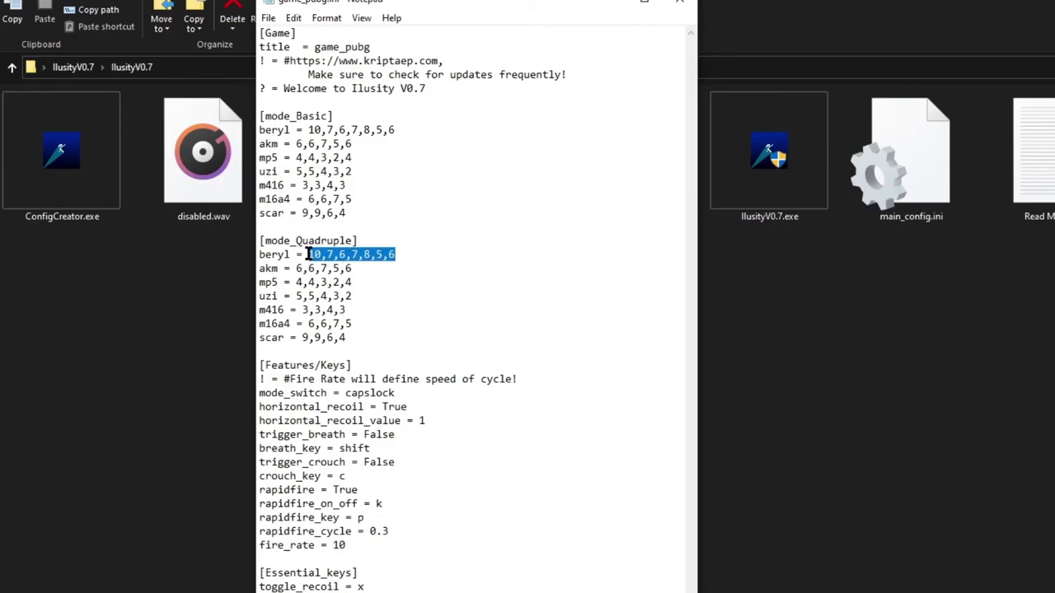
{"action": "type", "text": "15,1"}
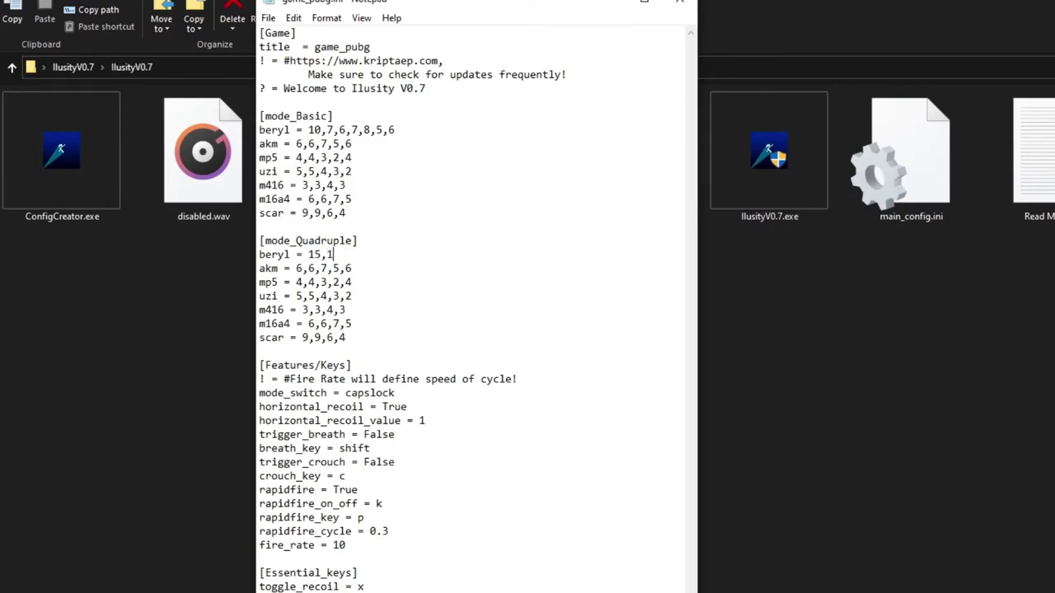
{"action": "type", "text": "4,13,12,10"}
{"action": "left_click_drag", "start_coordinate": [355, 269], "coordinate": [296, 269]}
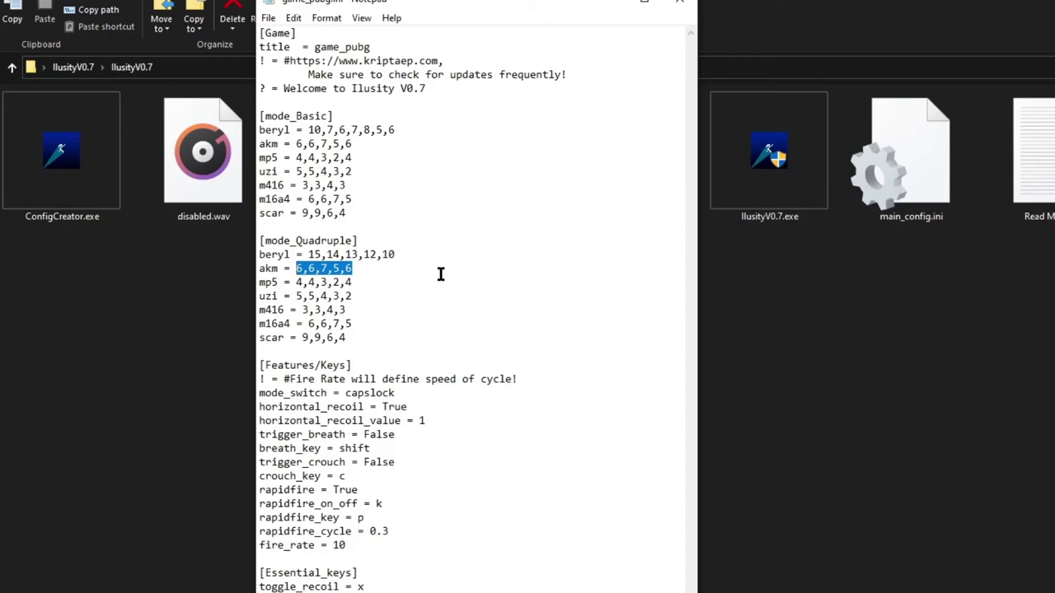
{"action": "type", "text": "12,13,12,12"}
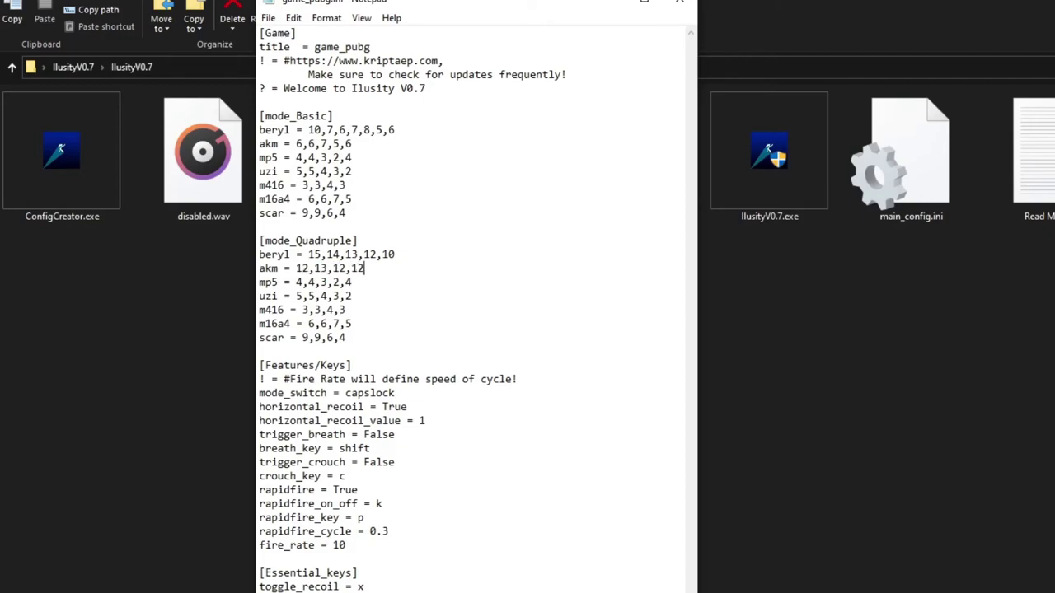
{"action": "type", "text": ",11"}
Step: Set the mode_Quadruple patterns for mp5 to 9,8,9,10 and uzi to 8,9,9,12
{"action": "left_click_drag", "start_coordinate": [353, 282], "coordinate": [296, 282]}
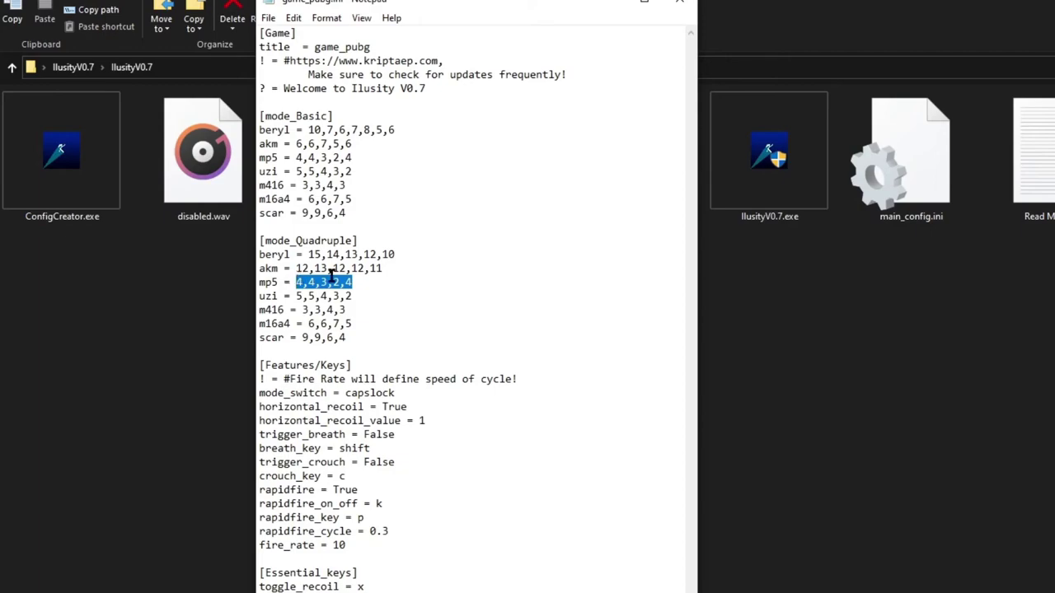
{"action": "type", "text": "9,8,9,10"}
{"action": "left_click_drag", "start_coordinate": [353, 296], "coordinate": [296, 296]}
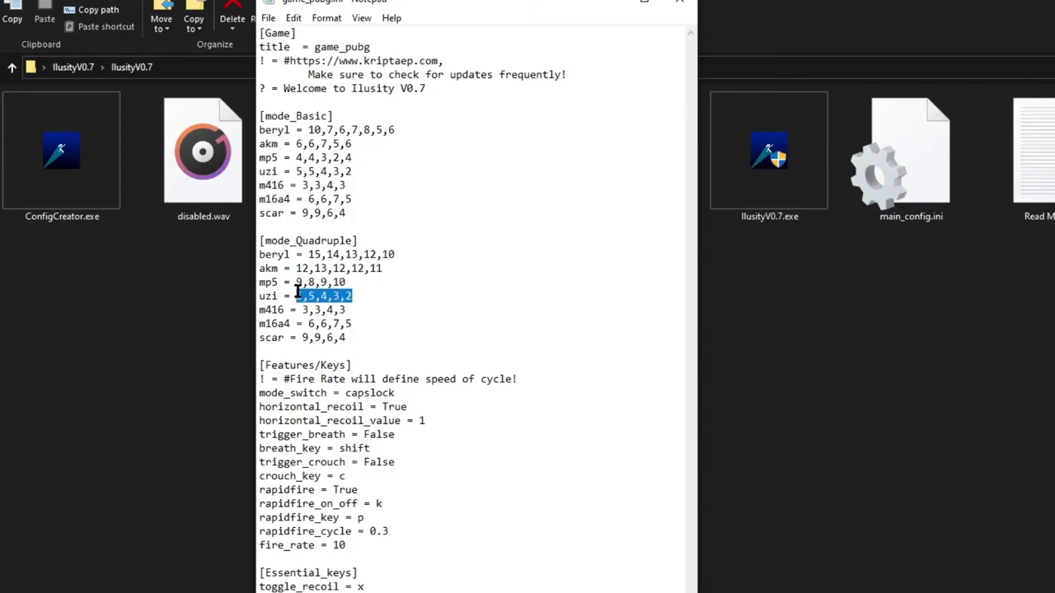
{"action": "type", "text": "8,9,9,10"}
{"action": "key", "text": "BackSpace"}
{"action": "type", "text": "2"}
Step: Set the mode_Quadruple patterns for m416 to 7,6,5,9 and m16a4 to 6,5,4,8
{"action": "left_click_drag", "start_coordinate": [356, 310], "coordinate": [301, 306]}
{"action": "type", "text": "7,6,5,9"}
{"action": "left_click_drag", "start_coordinate": [351, 311], "coordinate": [307, 324]}
{"action": "left_click", "coordinate": [347, 310]}
{"action": "left_click", "coordinate": [346, 310]}
{"action": "left_click", "coordinate": [351, 324]}
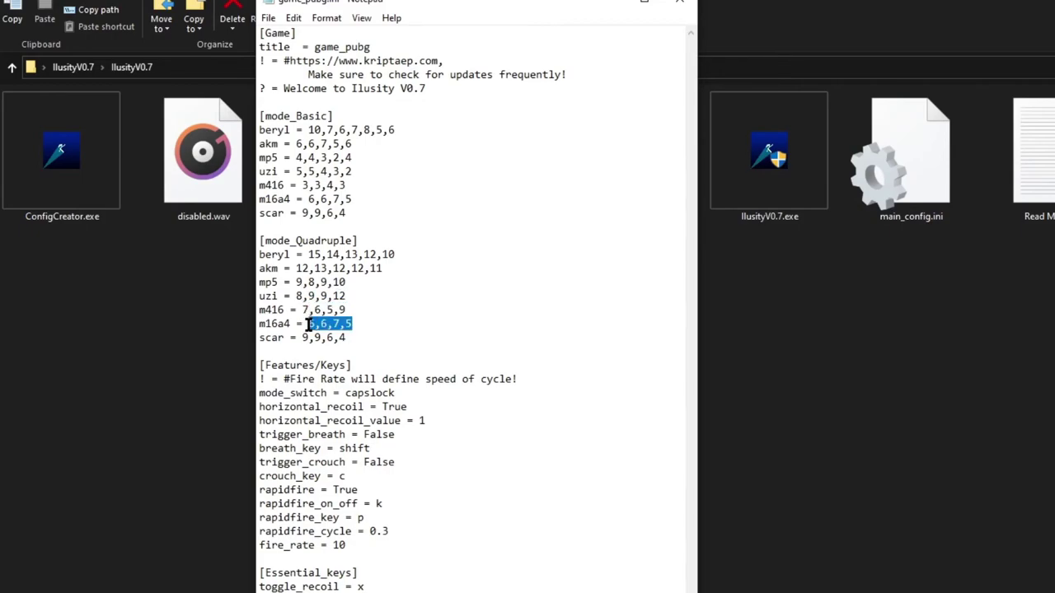
{"action": "type", "text": "6,5,4,8"}
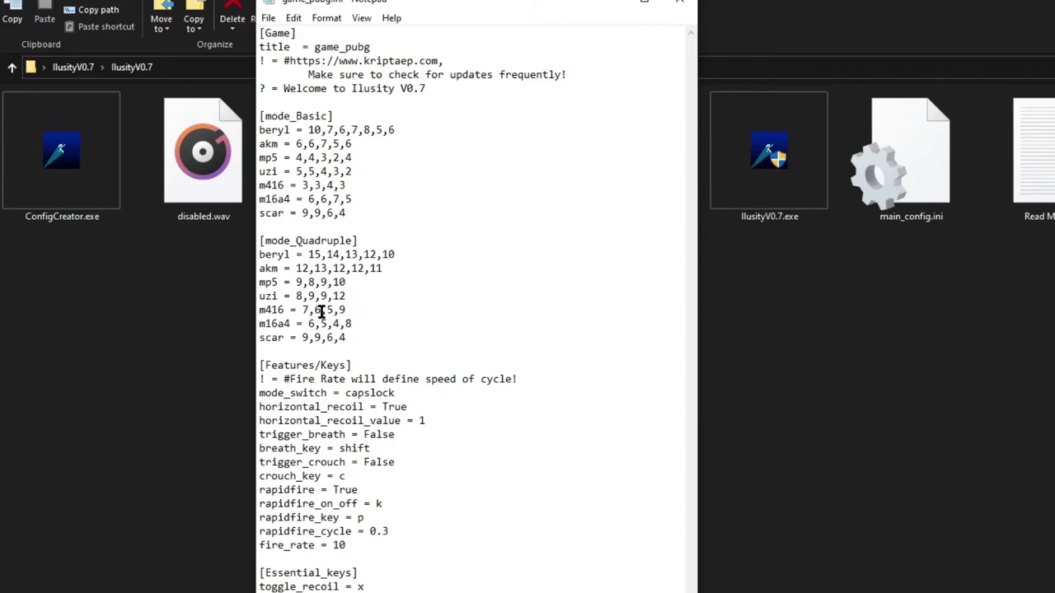
Step: Set the mode_Quadruple pattern for scar to 10,11,12,14 and highlight the new values
{"action": "left_click_drag", "start_coordinate": [346, 337], "coordinate": [303, 338]}
{"action": "type", "text": "10,11,12,14"}
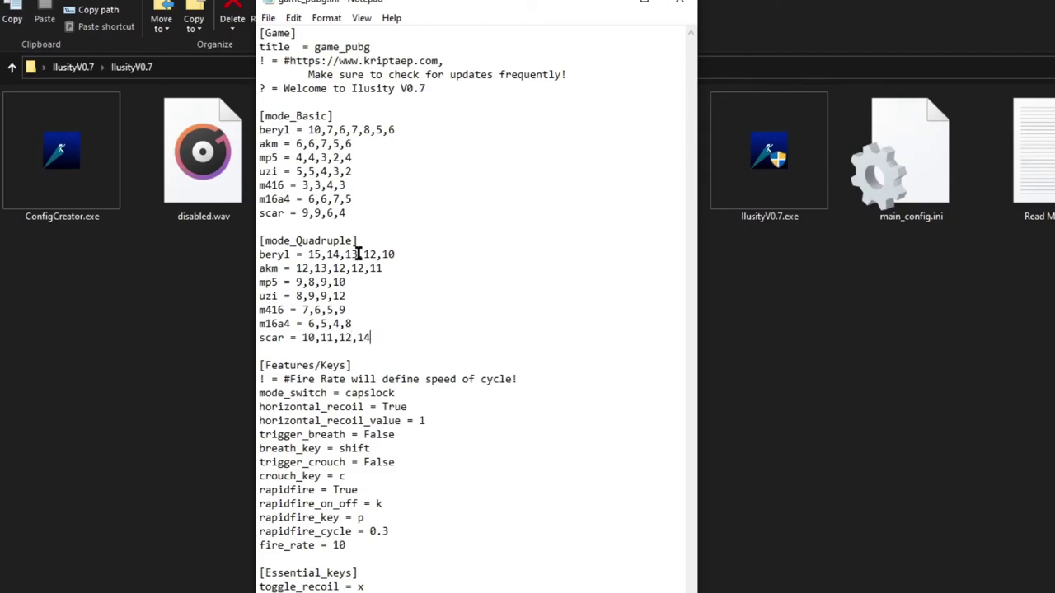
{"action": "left_click_drag", "start_coordinate": [389, 324], "coordinate": [307, 325]}
{"action": "left_click", "coordinate": [384, 338]}
{"action": "left_click_drag", "start_coordinate": [384, 338], "coordinate": [301, 338]}
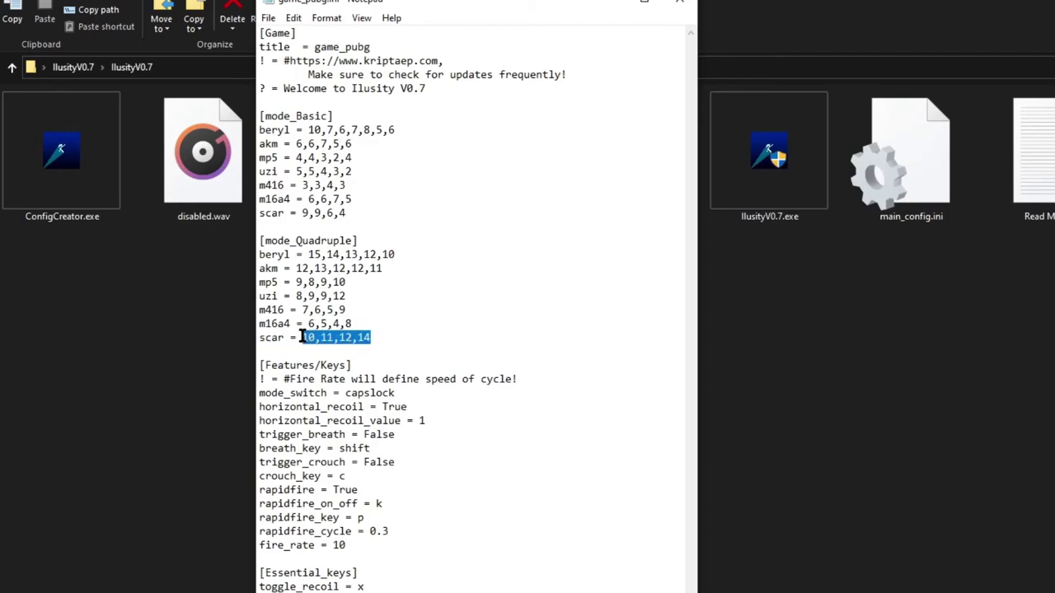
{"action": "left_click", "coordinate": [390, 327]}
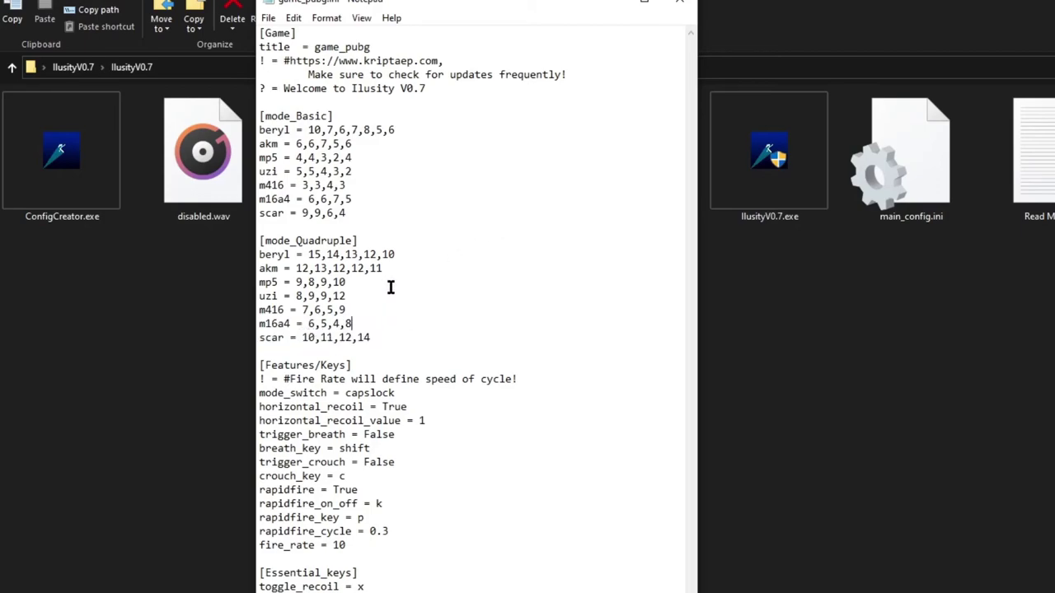
{"action": "left_click", "coordinate": [492, 221]}
Step: Set toggle_recoil to l under Essential_keys, save game_pubg.ini and close the file
{"action": "double_click", "coordinate": [361, 586]}
{"action": "type", "text": "1"}
{"action": "key", "text": "ctrl+s"}
{"action": "left_click", "coordinate": [268, 17]}
{"action": "left_click", "coordinate": [295, 86]}
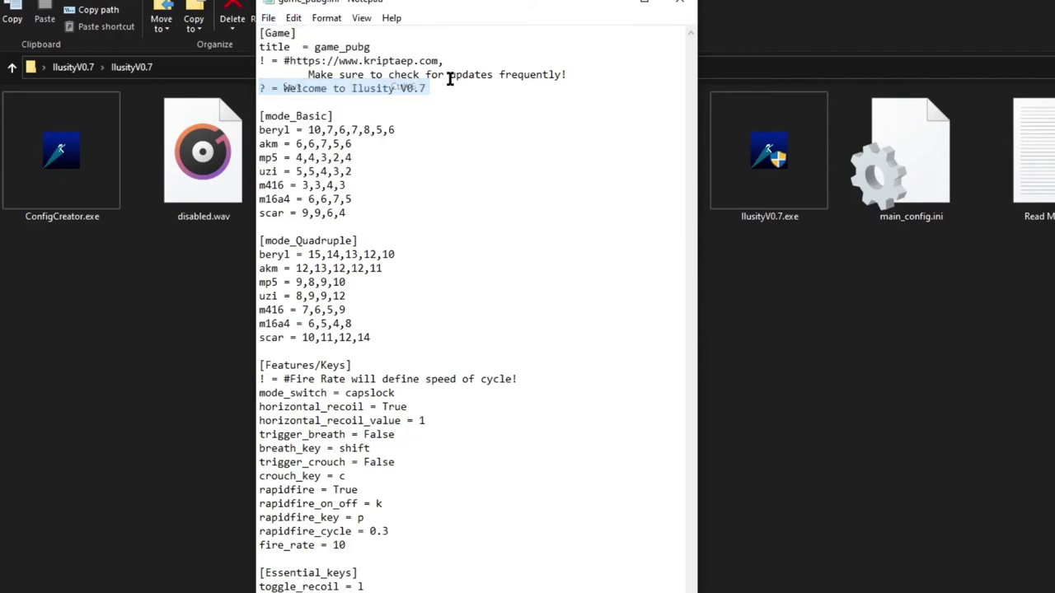
{"action": "left_click", "coordinate": [677, 7]}
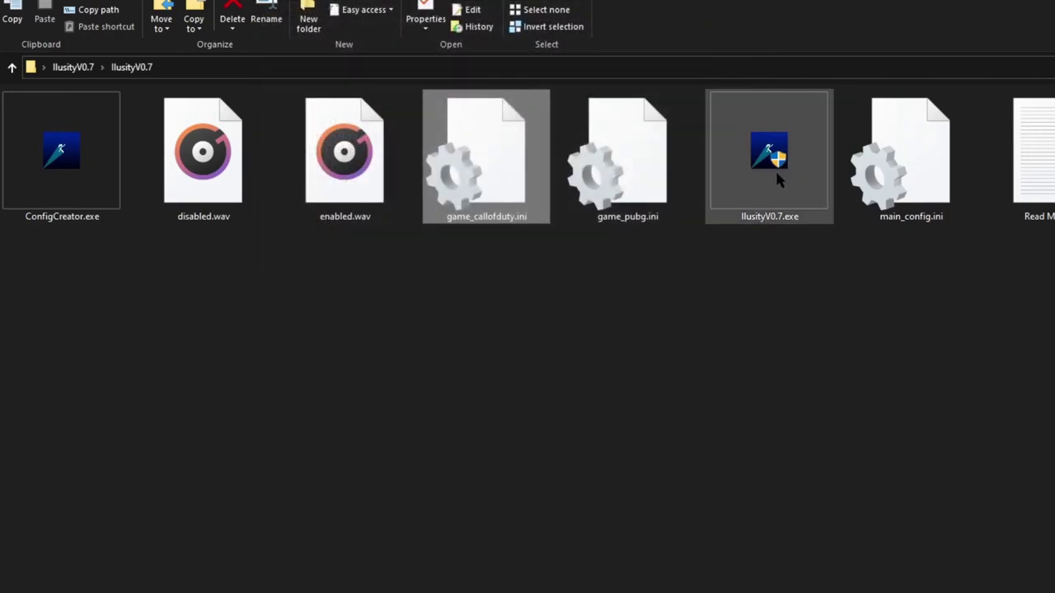
Step: Launch IlusityV0.7.exe and load profile 1, game_pubg.ini
{"action": "double_click", "coordinate": [775, 169]}
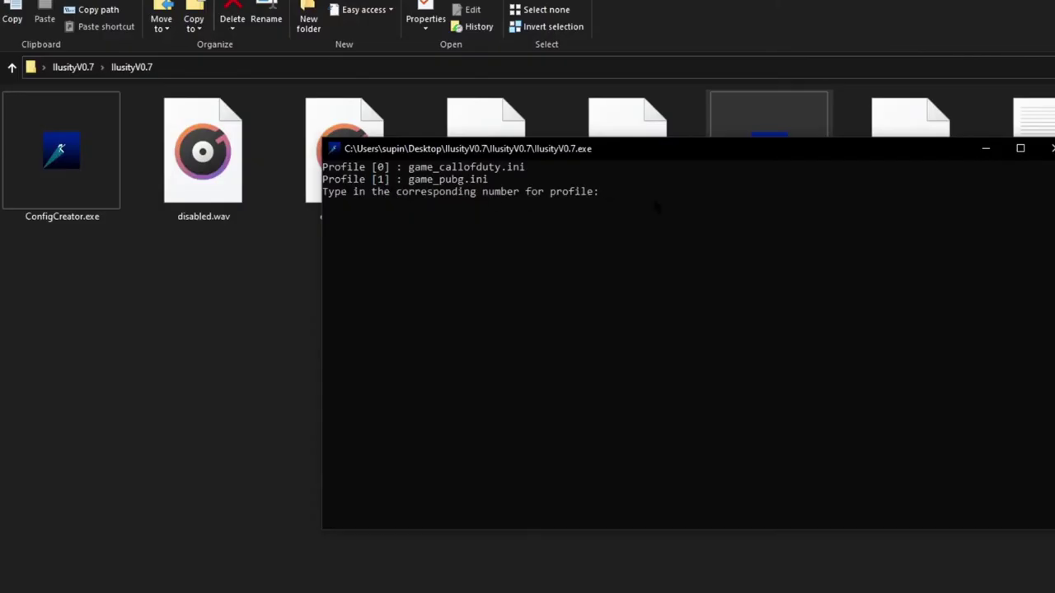
{"action": "type", "text": "1"}
{"action": "key", "text": "Return"}
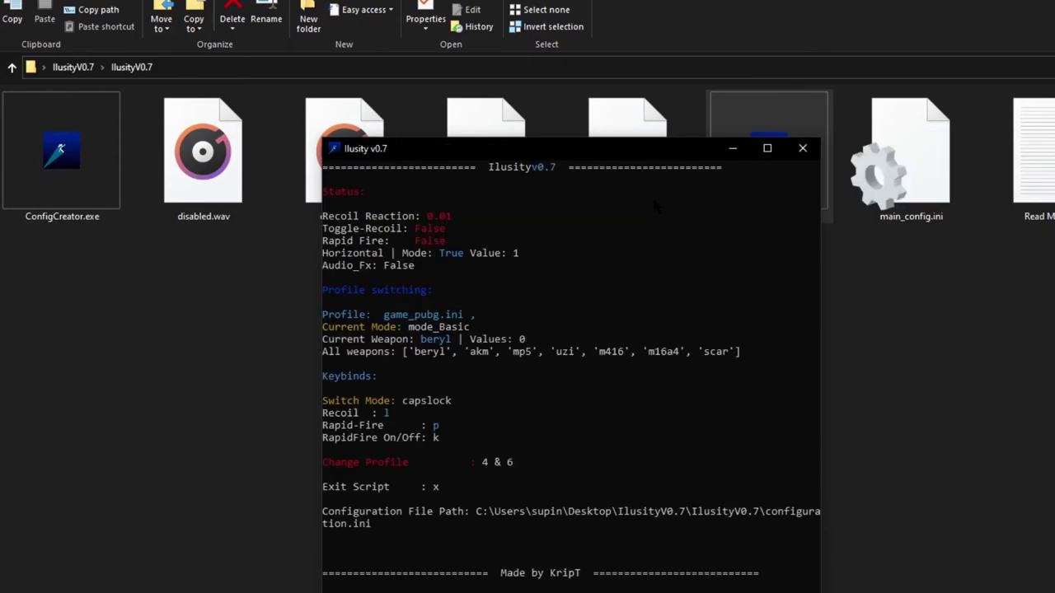
{"action": "left_click", "coordinate": [541, 327]}
{"action": "left_click", "coordinate": [503, 340]}
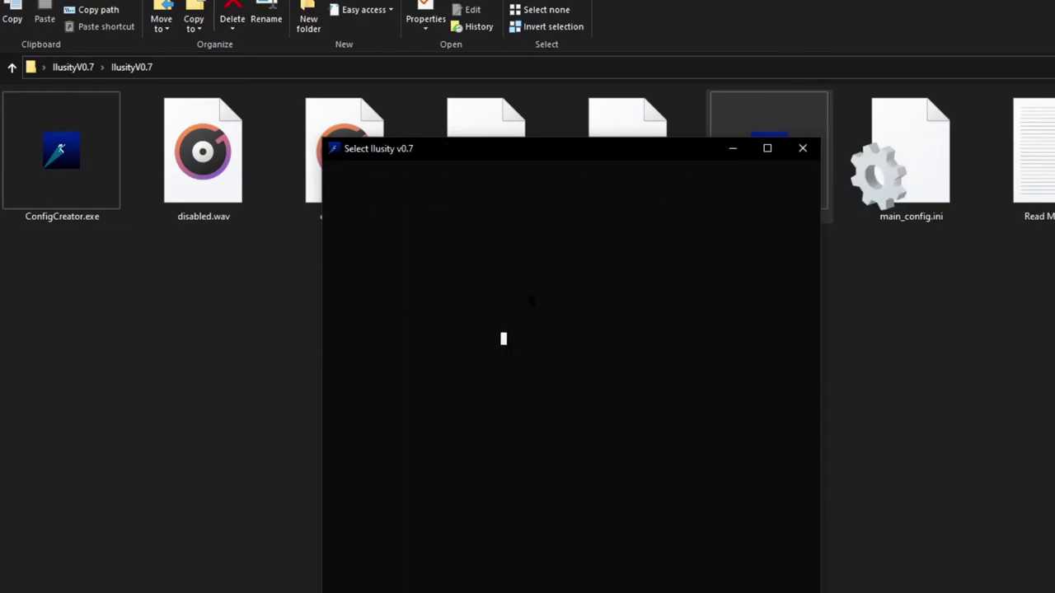
{"action": "right_click", "coordinate": [521, 310]}
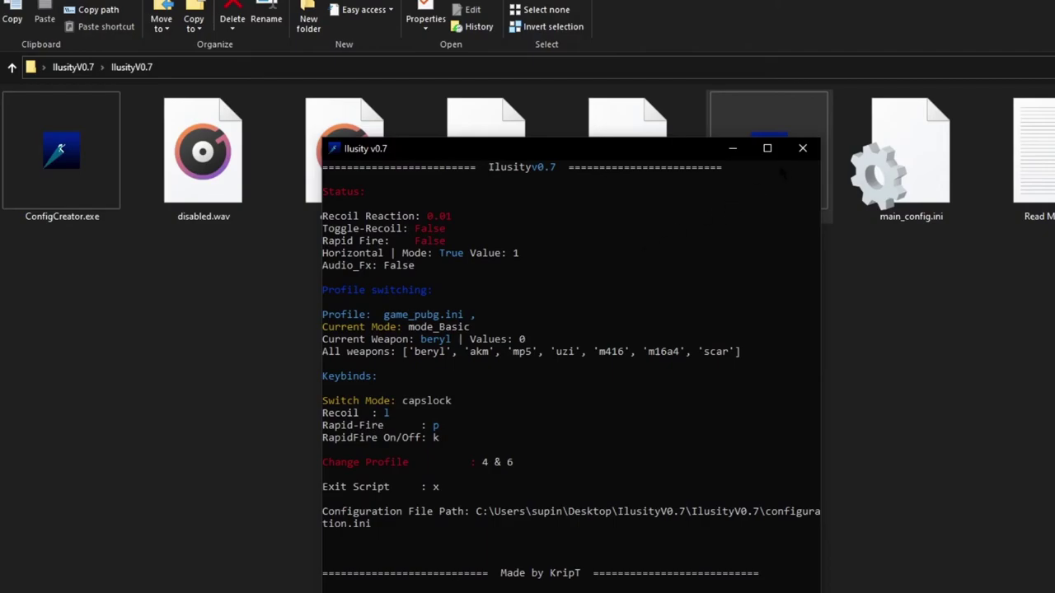
Step: Exit the running script, try mode switching in a restarted session and close its window
{"action": "key", "text": "x"}
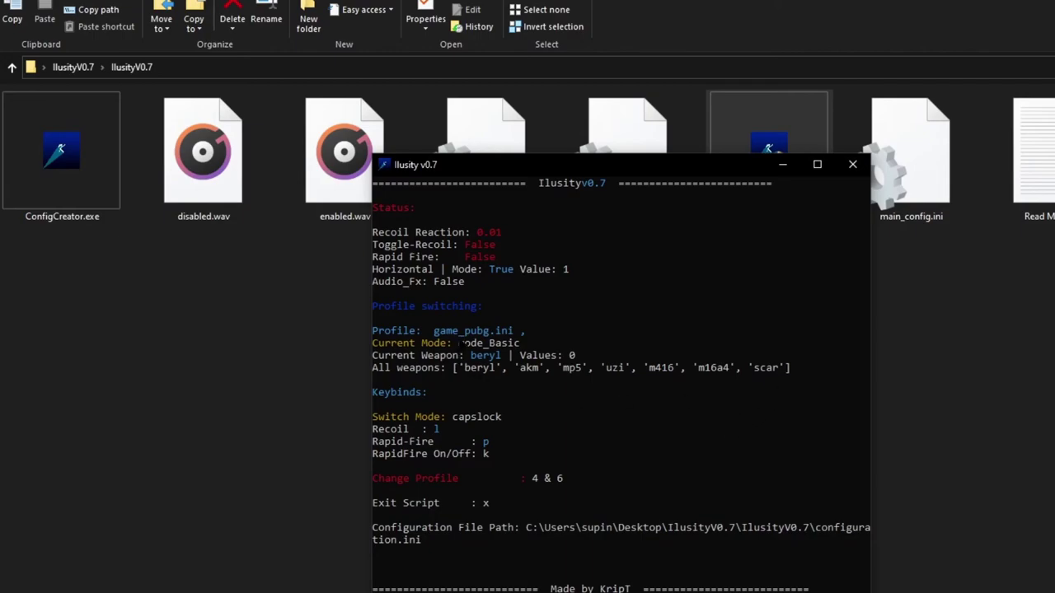
{"action": "key", "text": "Caps_Lock"}
{"action": "key", "text": "Caps_Lock"}
{"action": "left_click", "coordinate": [852, 164]}
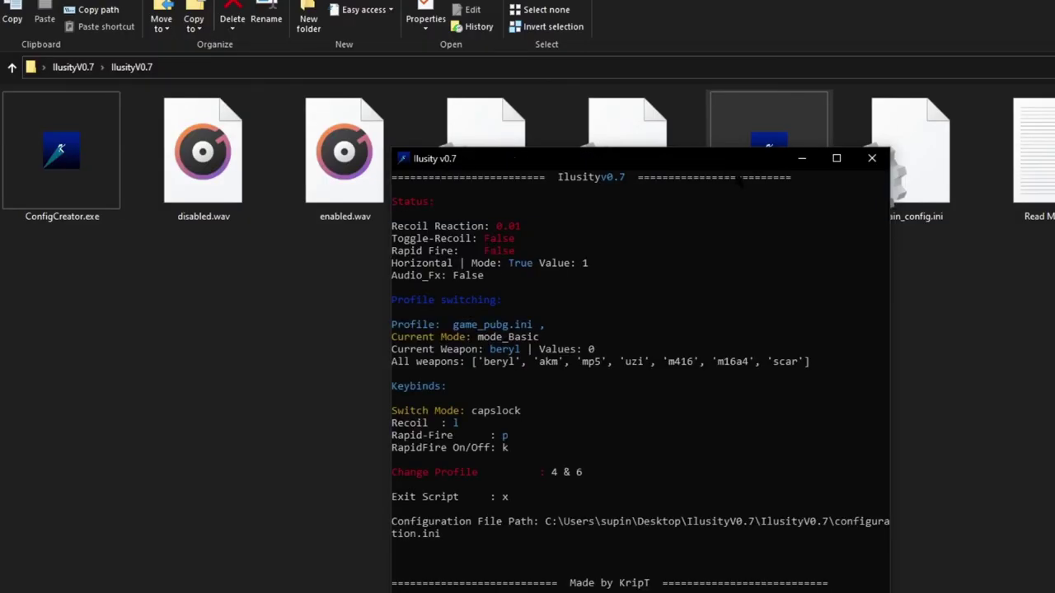
Step: Toggle recoil on and off repeatedly to test the beryl pattern in mode_Basic
{"action": "left_click_drag", "start_coordinate": [734, 177], "coordinate": [765, 177]}
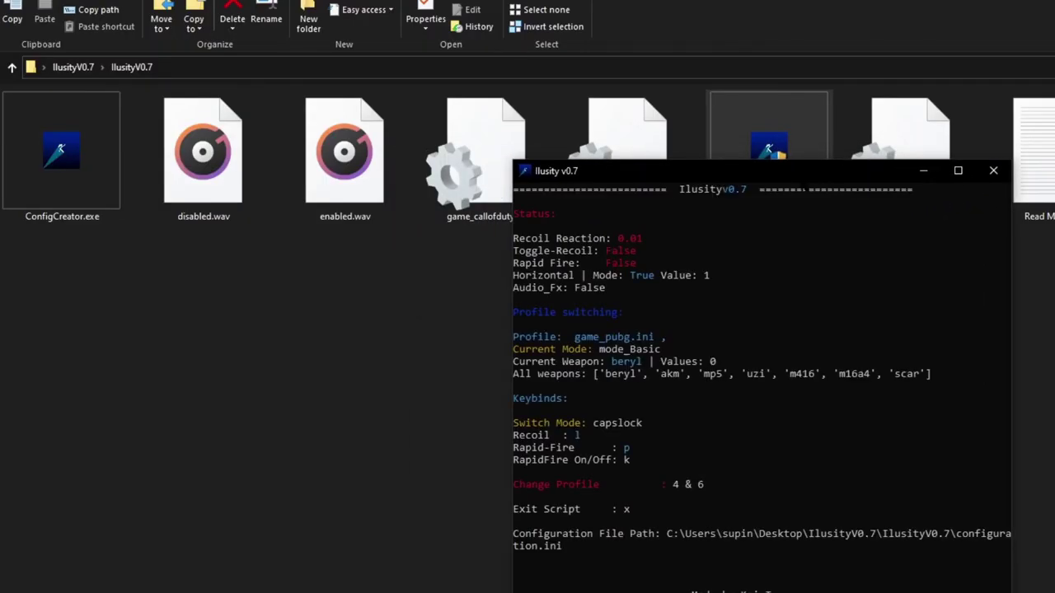
{"action": "key", "text": "l"}
{"action": "left_click_drag", "start_coordinate": [749, 251], "coordinate": [754, 505]}
{"action": "left_click_drag", "start_coordinate": [731, 299], "coordinate": [731, 523]}
{"action": "key", "text": "l"}
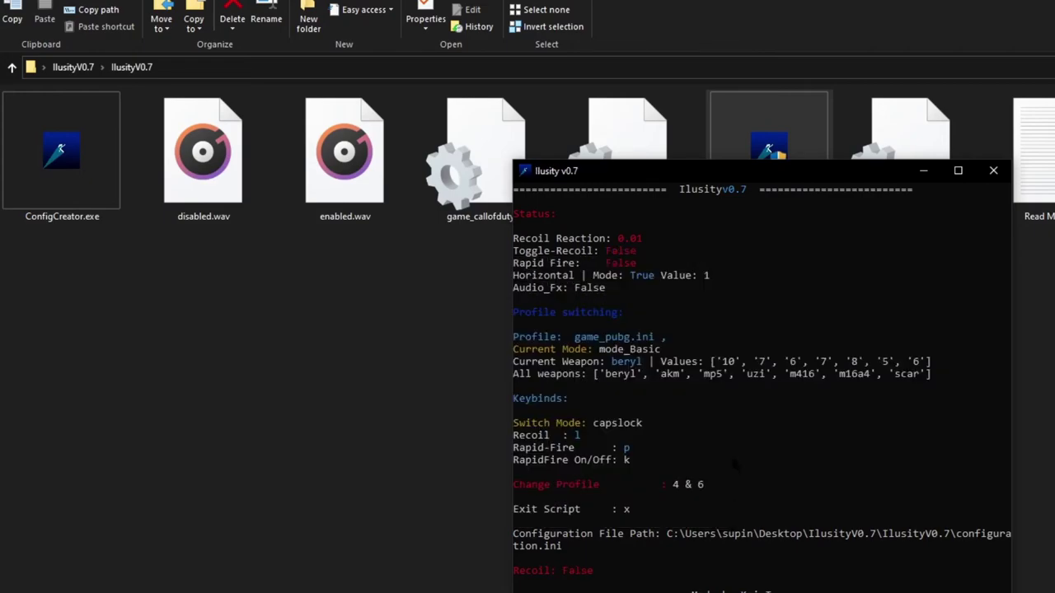
{"action": "left_click_drag", "start_coordinate": [762, 216], "coordinate": [760, 591]}
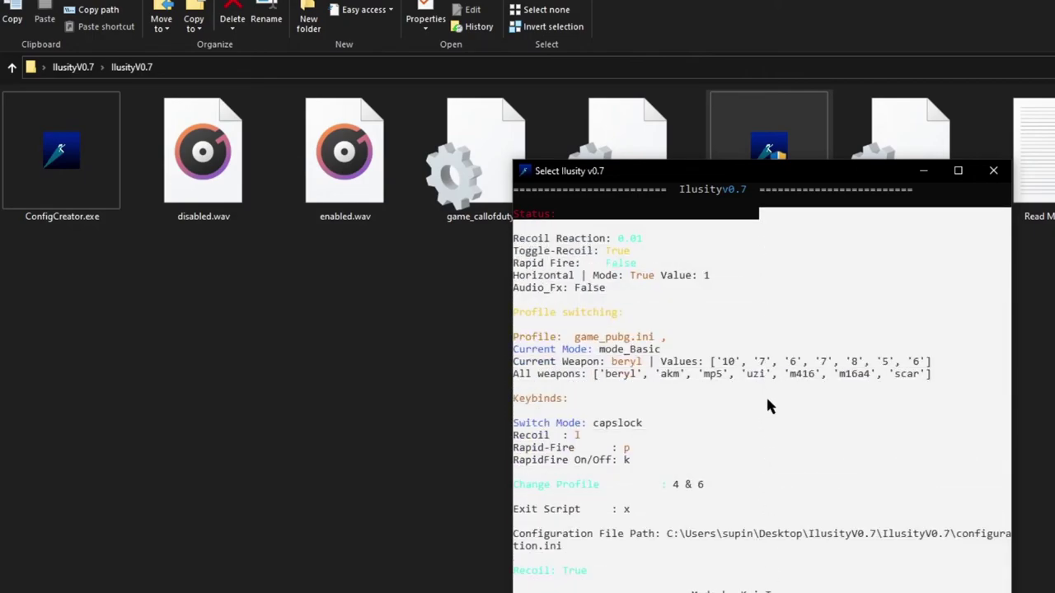
{"action": "left_click_drag", "start_coordinate": [751, 189], "coordinate": [754, 590]}
{"action": "key", "text": "l"}
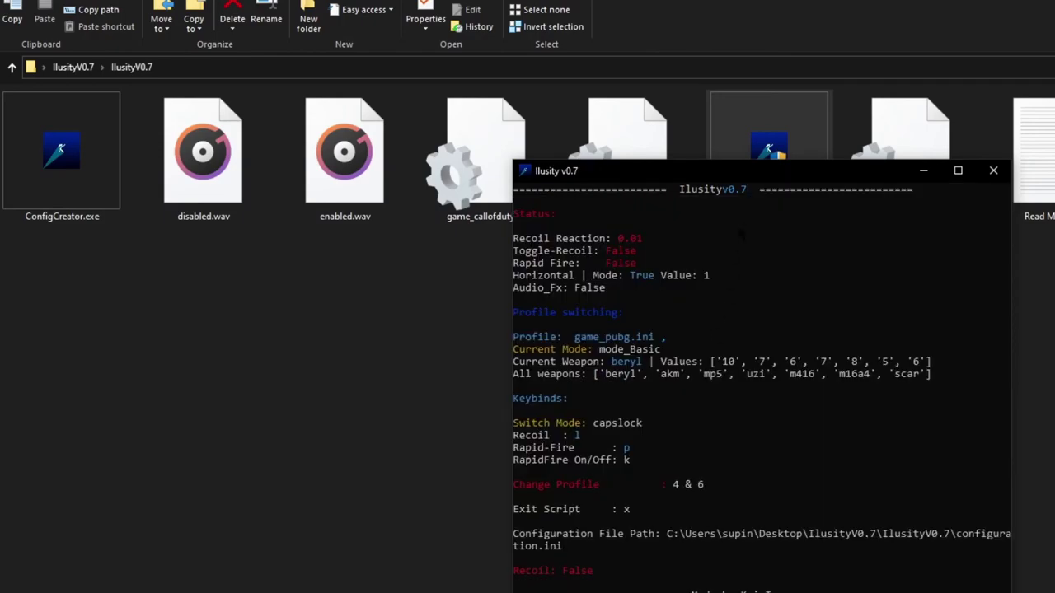
{"action": "key", "text": "l"}
{"action": "left_click_drag", "start_coordinate": [759, 212], "coordinate": [756, 583]}
{"action": "key", "text": "l"}
{"action": "key", "text": "l"}
{"action": "left_click_drag", "start_coordinate": [746, 238], "coordinate": [751, 546]}
{"action": "key", "text": "l"}
{"action": "key", "text": "l"}
{"action": "left_click_drag", "start_coordinate": [731, 254], "coordinate": [731, 365]}
Step: Change the current weapon to akm and test its mode_Basic pattern by toggling recoil on and off
{"action": "key", "text": "l"}
{"action": "key", "text": "6"}
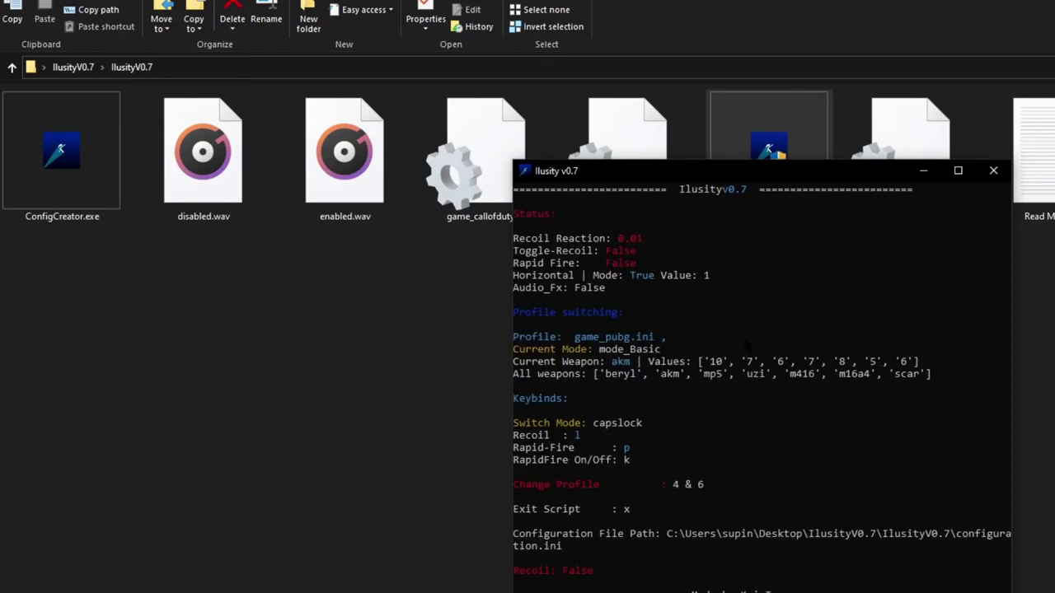
{"action": "key", "text": "l"}
{"action": "key", "text": "l"}
{"action": "key", "text": "l"}
{"action": "left_click_drag", "start_coordinate": [725, 238], "coordinate": [724, 288]}
{"action": "key", "text": "l"}
{"action": "key", "text": "6"}
{"action": "key", "text": "l"}
{"action": "key", "text": "l"}
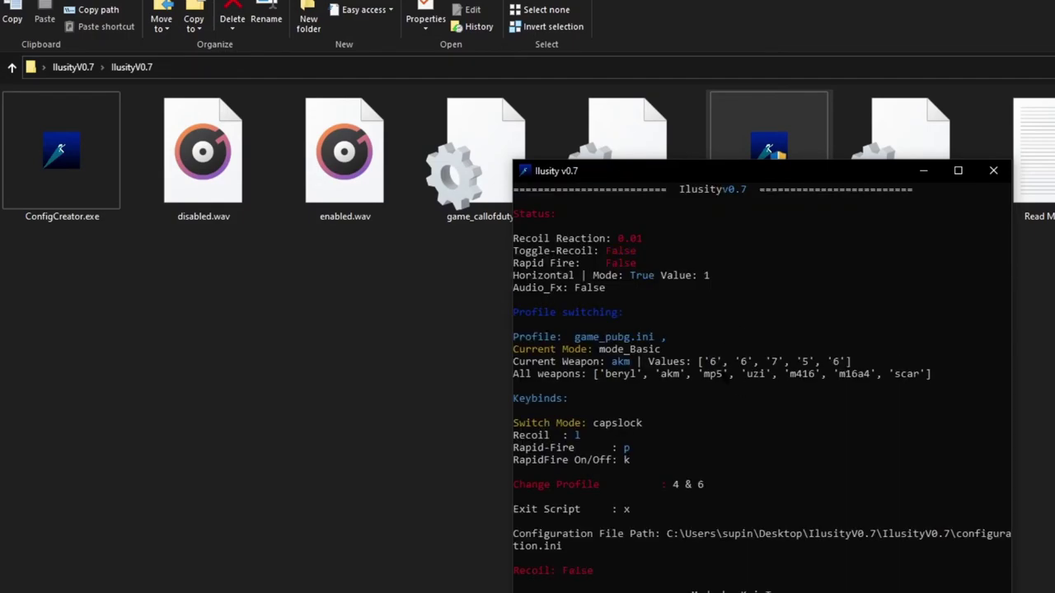
{"action": "key", "text": "l"}
{"action": "left_click_drag", "start_coordinate": [743, 216], "coordinate": [747, 571]}
{"action": "key", "text": "l"}
{"action": "left_click", "coordinate": [767, 497]}
{"action": "key", "text": "l"}
Step: Change the current weapon to m416, test its mode_Basic pattern with recoil enabled, and turn recoil off
{"action": "key", "text": "6"}
{"action": "key", "text": "6"}
{"action": "key", "text": "6"}
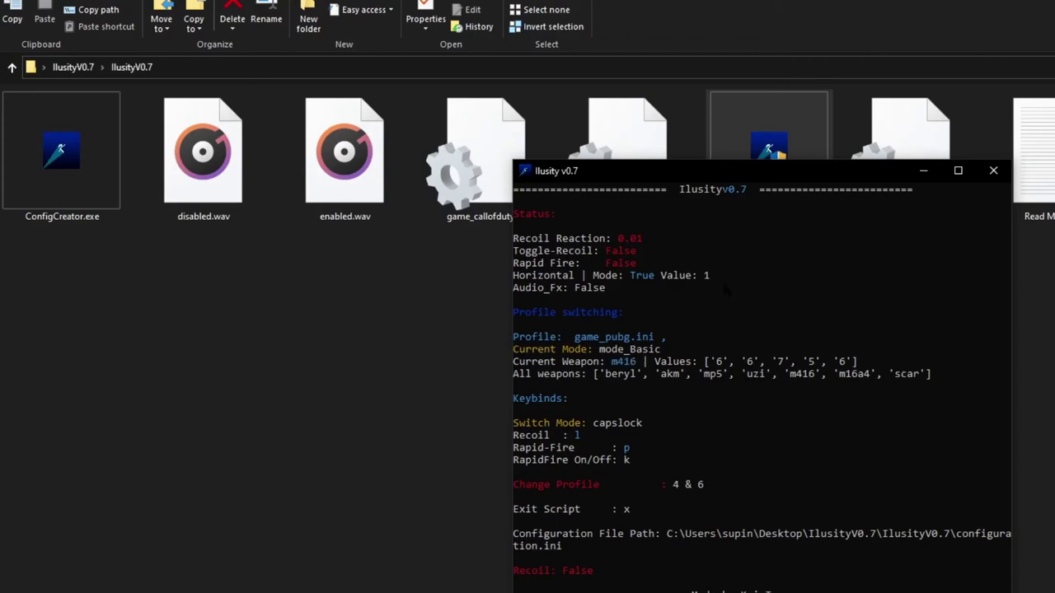
{"action": "left_click", "coordinate": [725, 226]}
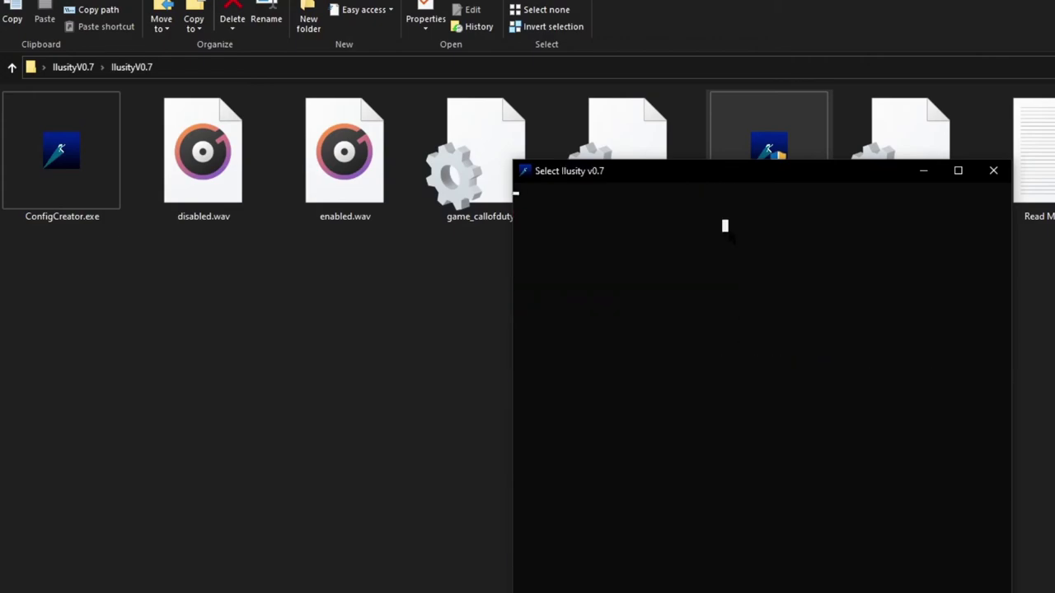
{"action": "left_click_drag", "start_coordinate": [727, 225], "coordinate": [733, 452]}
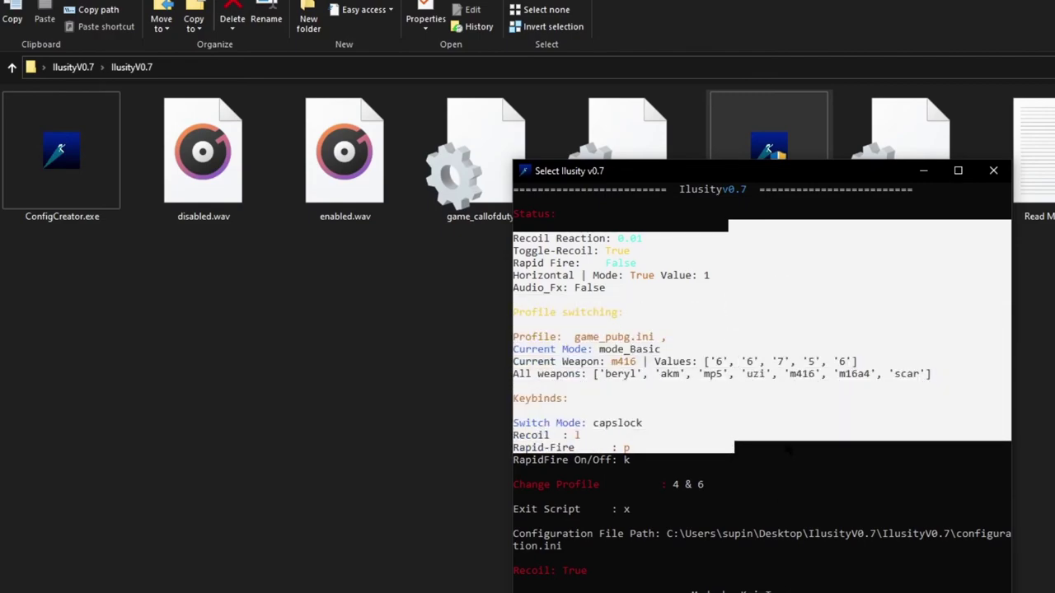
{"action": "left_click", "coordinate": [783, 447]}
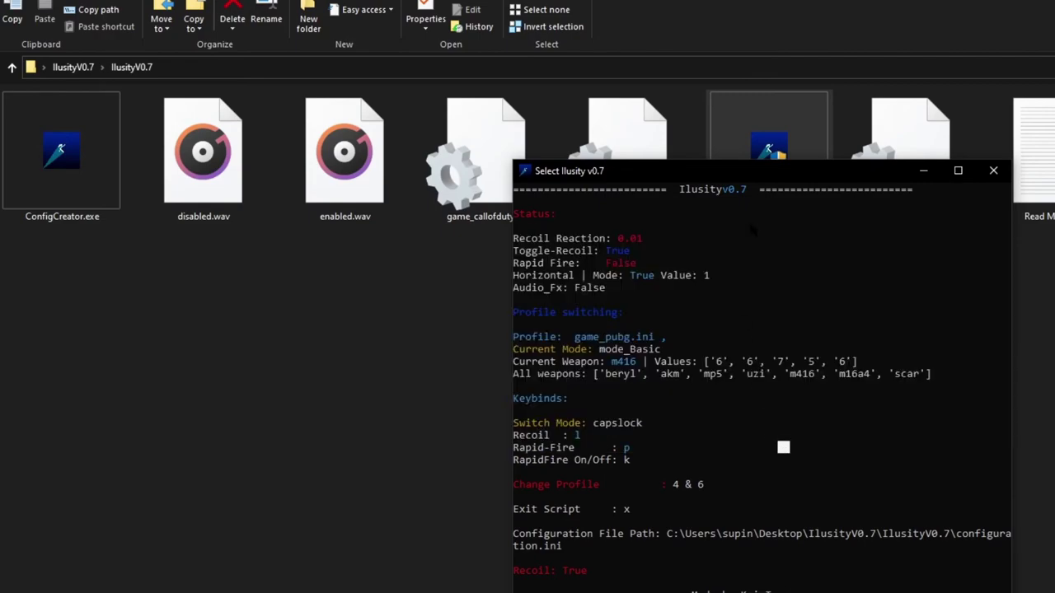
{"action": "left_click_drag", "start_coordinate": [703, 226], "coordinate": [651, 409]}
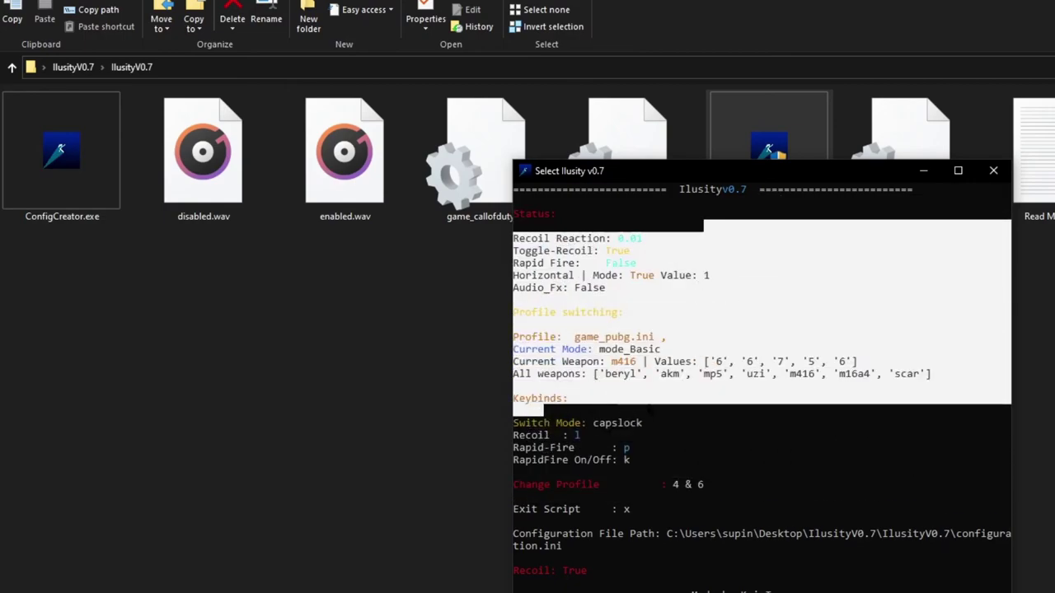
{"action": "key", "text": "l"}
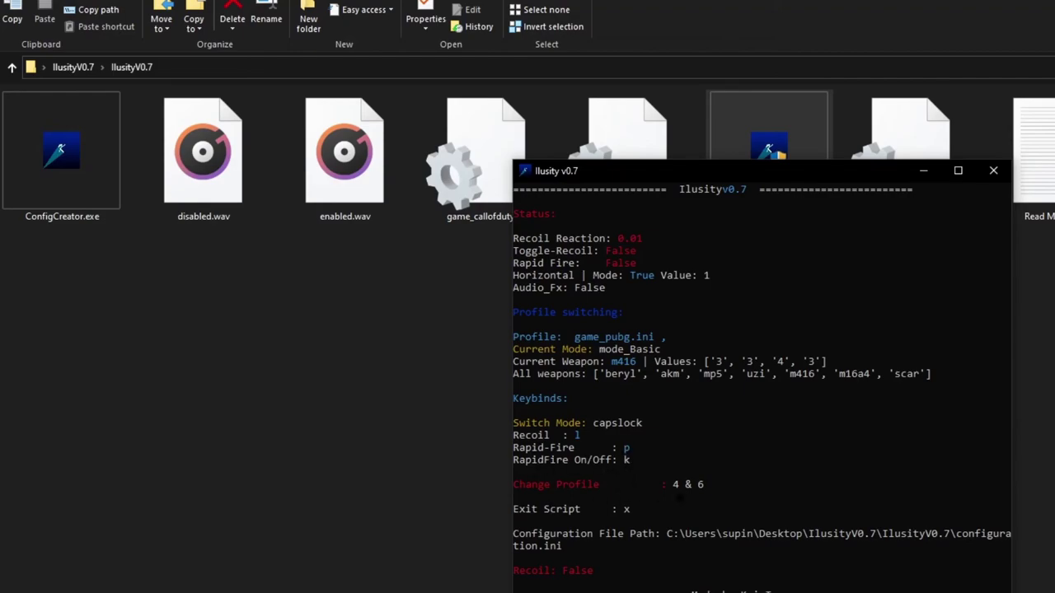
Step: Advance the current weapon by two profiles past m416 and point out the end of the weapons list
{"action": "key", "text": "6"}
{"action": "key", "text": "6"}
{"action": "left_click", "coordinate": [706, 384]}
{"action": "right_click", "coordinate": [874, 387]}
{"action": "left_click", "coordinate": [891, 373]}
{"action": "right_click", "coordinate": [912, 386]}
{"action": "left_click", "coordinate": [854, 384]}
{"action": "right_click", "coordinate": [828, 406]}
Step: Cycle the current weapon back to beryl, try the mode switch and close the Ilusity window
{"action": "key", "text": "4"}
{"action": "key", "text": "4"}
{"action": "key", "text": "4"}
{"action": "key", "text": "4"}
{"action": "key", "text": "4"}
{"action": "key", "text": "4"}
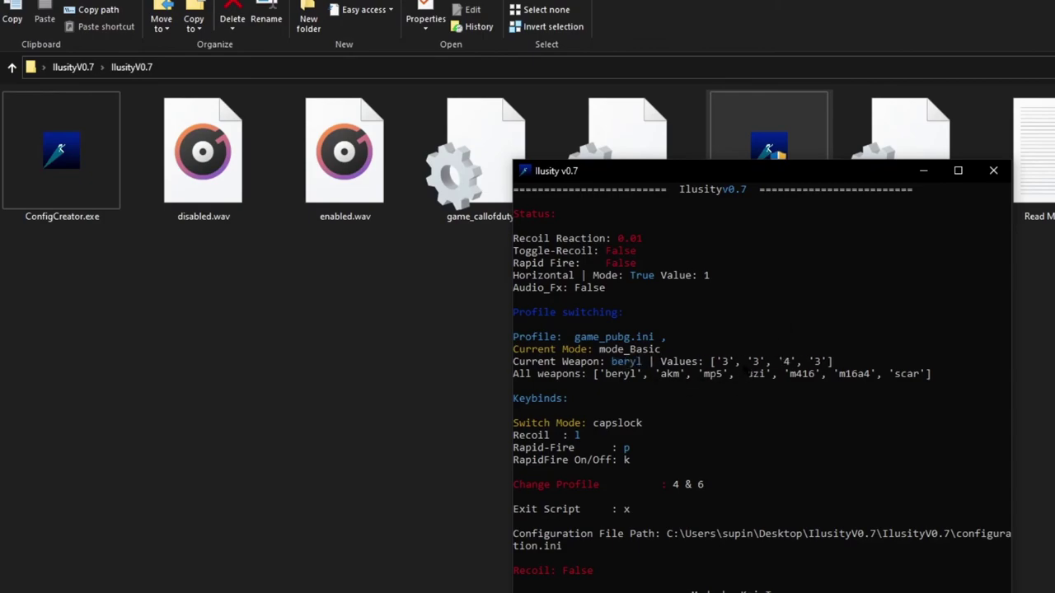
{"action": "key", "text": "Caps_Lock"}
{"action": "left_click", "coordinate": [993, 170]}
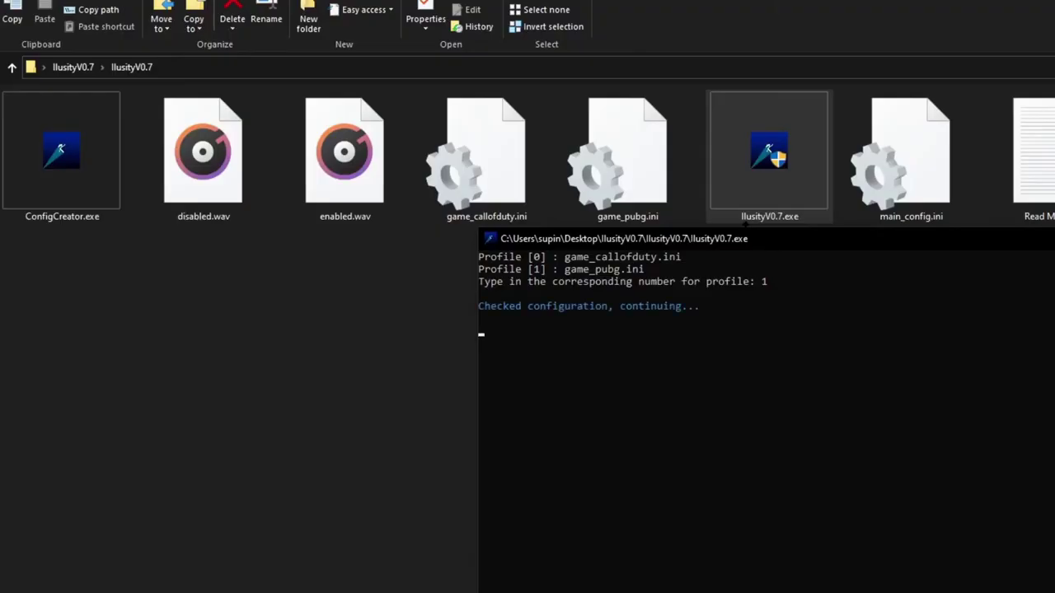
Step: Move the Ilusity window higher, switch beryl to mode_Quadruple, test its pattern with recoil enabled, and turn recoil off
{"action": "left_click_drag", "start_coordinate": [720, 239], "coordinate": [802, 43]}
{"action": "key", "text": "l"}
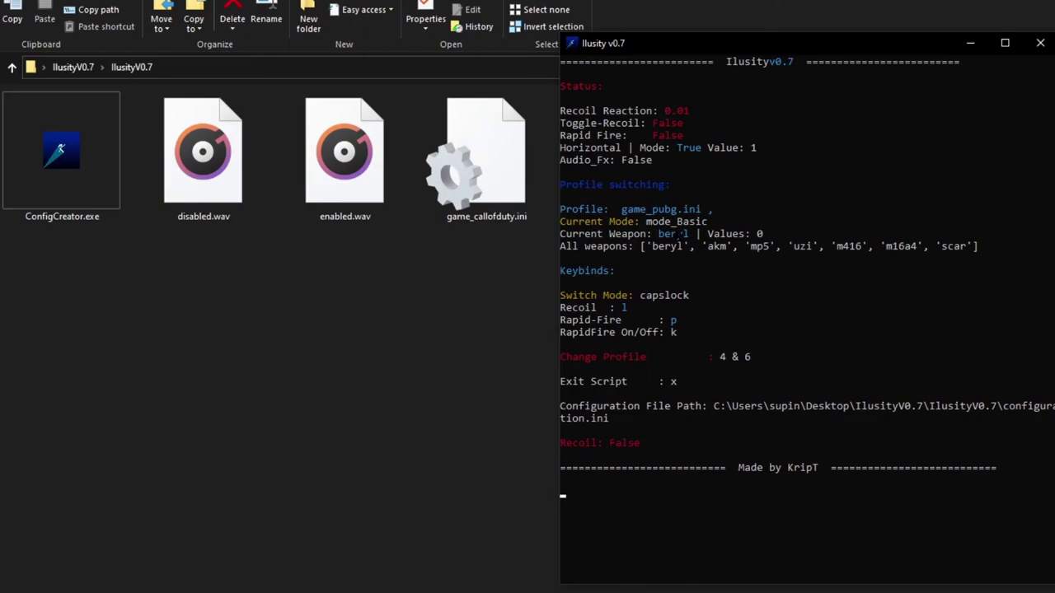
{"action": "key", "text": "Caps_Lock"}
{"action": "left_click", "coordinate": [770, 134]}
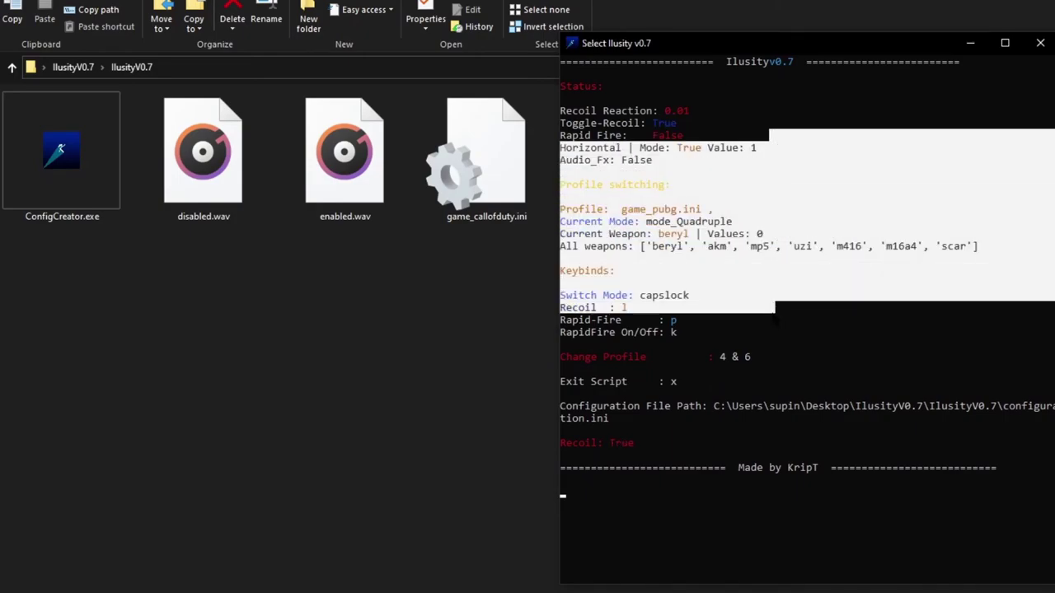
{"action": "key", "text": "l"}
{"action": "left_click_drag", "start_coordinate": [788, 82], "coordinate": [787, 379]}
{"action": "left_click", "coordinate": [765, 206]}
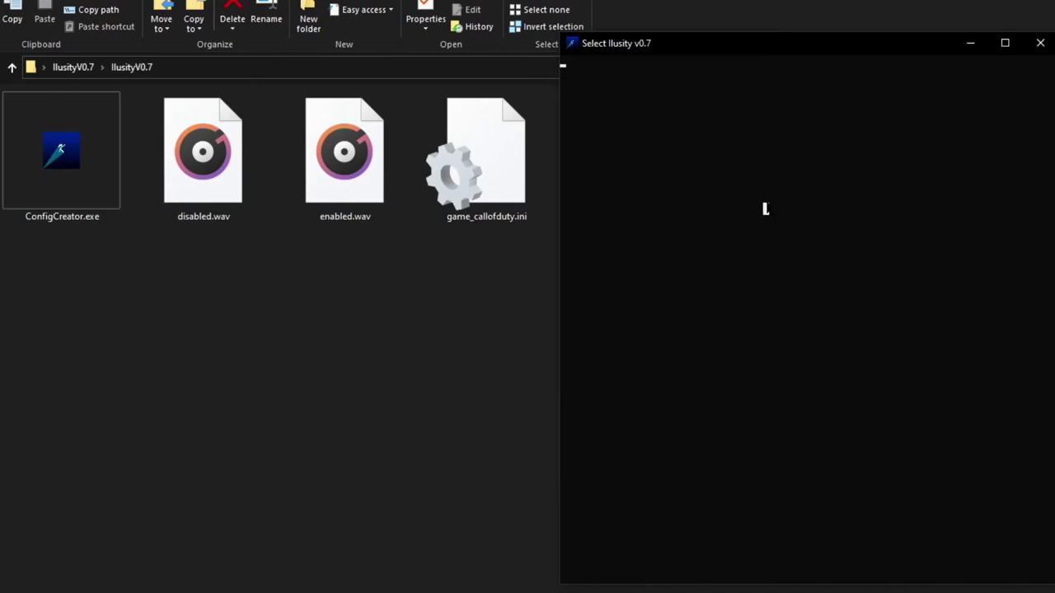
{"action": "key", "text": "l"}
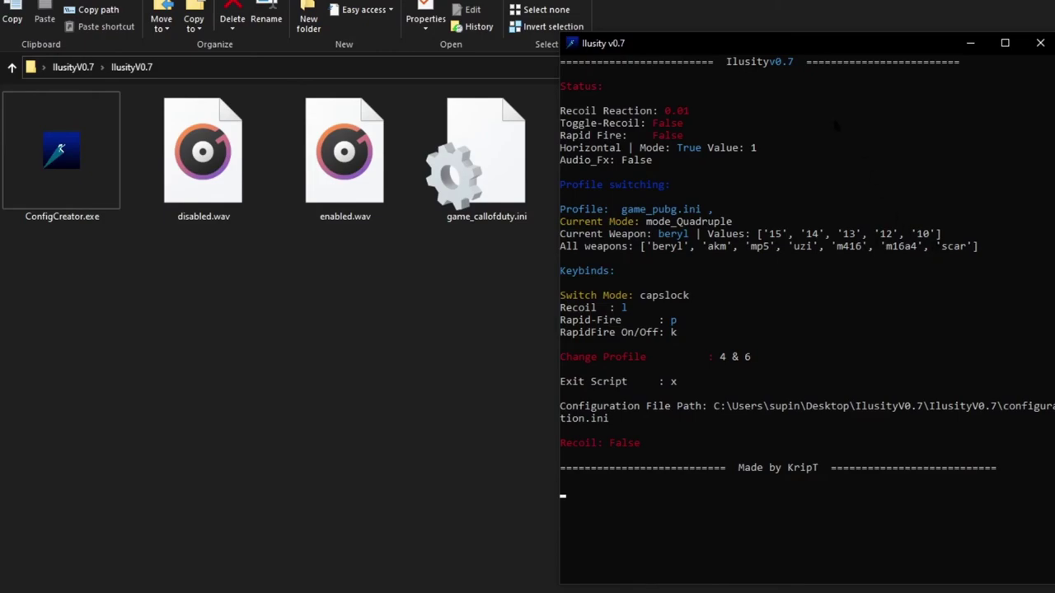
Step: Switch beryl back to mode_Basic and test its recoil pattern while toggling recoil off and on
{"action": "key", "text": "Caps_Lock"}
{"action": "left_click_drag", "start_coordinate": [780, 97], "coordinate": [777, 504]}
{"action": "key", "text": "l"}
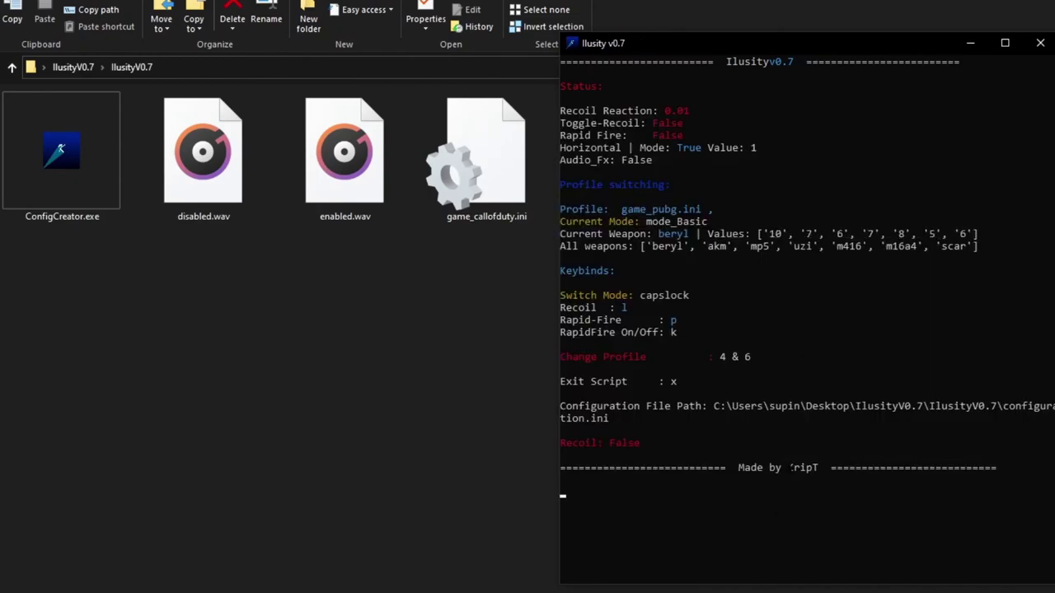
{"action": "left_click_drag", "start_coordinate": [803, 74], "coordinate": [801, 319]}
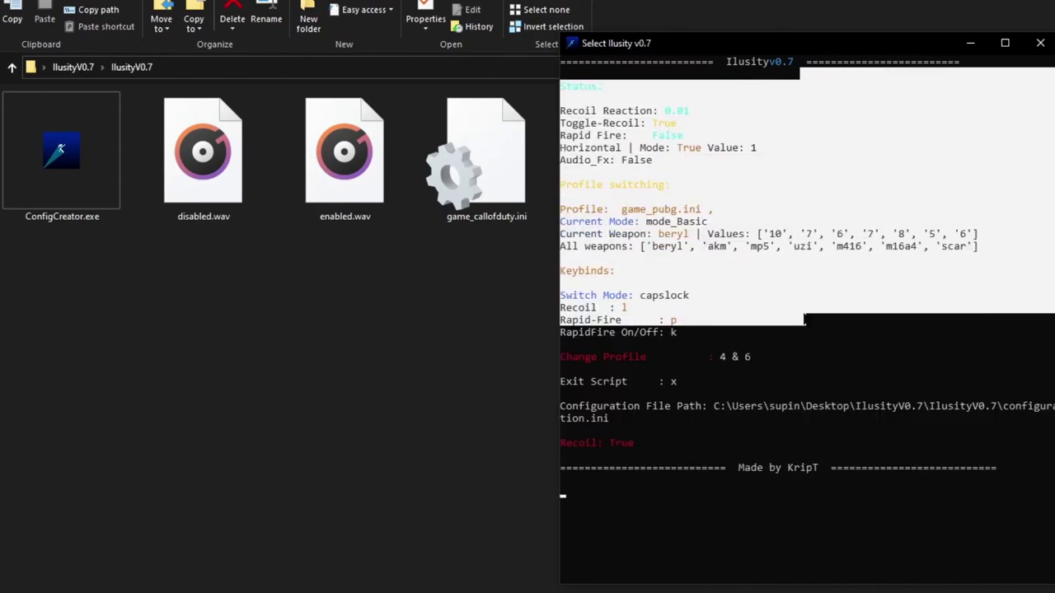
{"action": "right_click", "coordinate": [796, 278]}
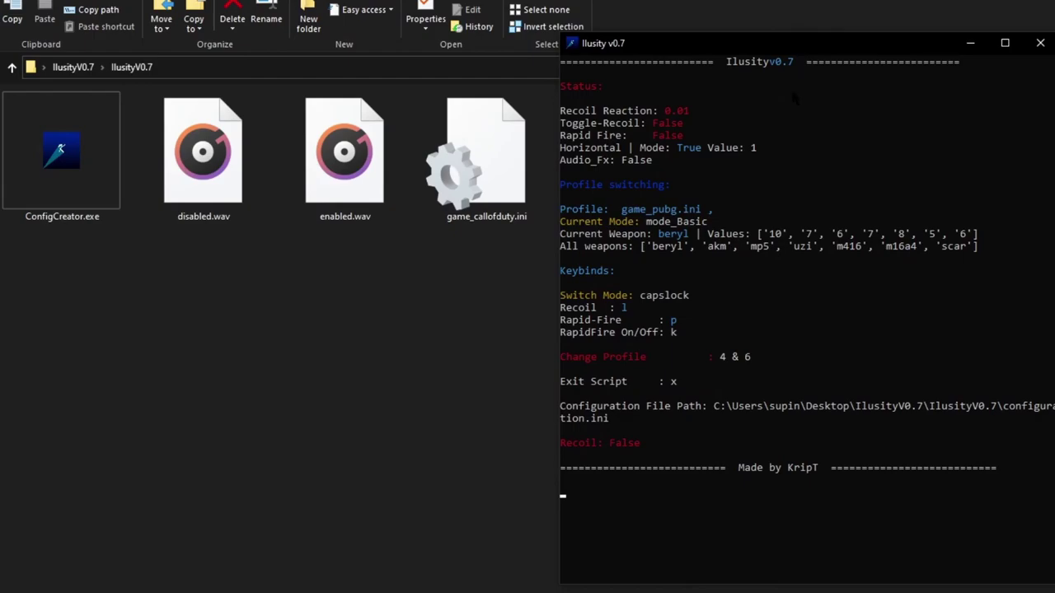
{"action": "left_click_drag", "start_coordinate": [794, 97], "coordinate": [789, 188]}
{"action": "right_click", "coordinate": [788, 197]}
Step: Change the mode to mode_Quadruple again, test the beryl pattern repeatedly, and disable recoil
{"action": "key", "text": "Caps_Lock"}
{"action": "left_click_drag", "start_coordinate": [778, 106], "coordinate": [770, 457]}
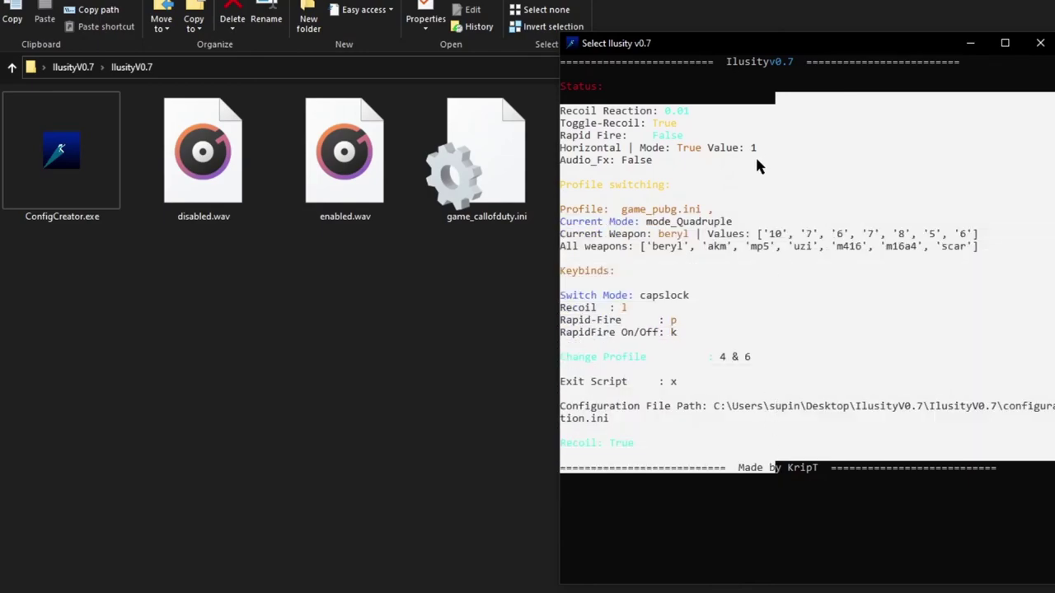
{"action": "left_click_drag", "start_coordinate": [751, 122], "coordinate": [775, 504]}
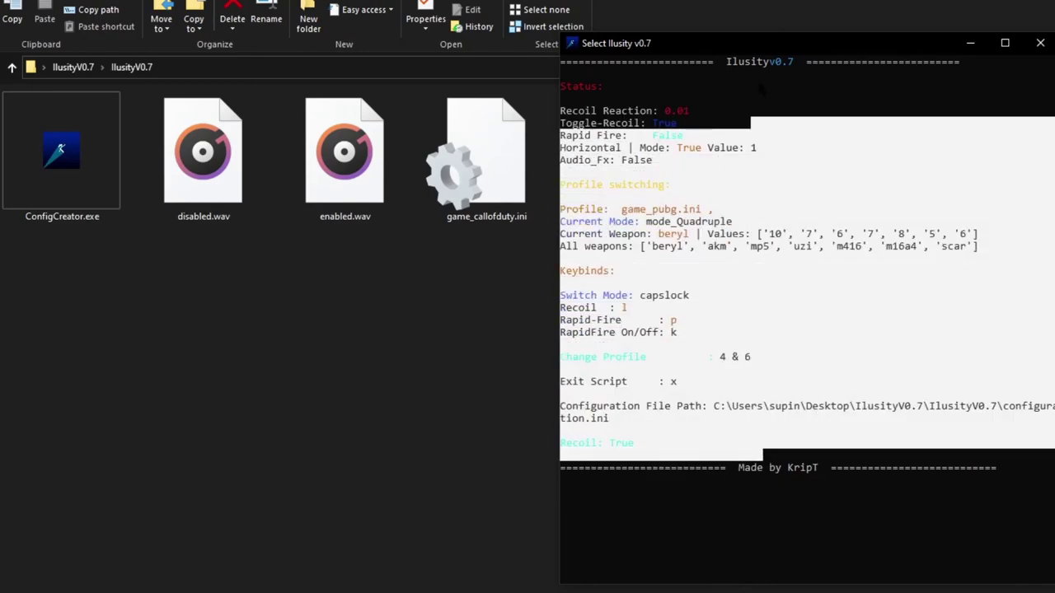
{"action": "left_click_drag", "start_coordinate": [757, 79], "coordinate": [757, 356]}
{"action": "key", "text": "l"}
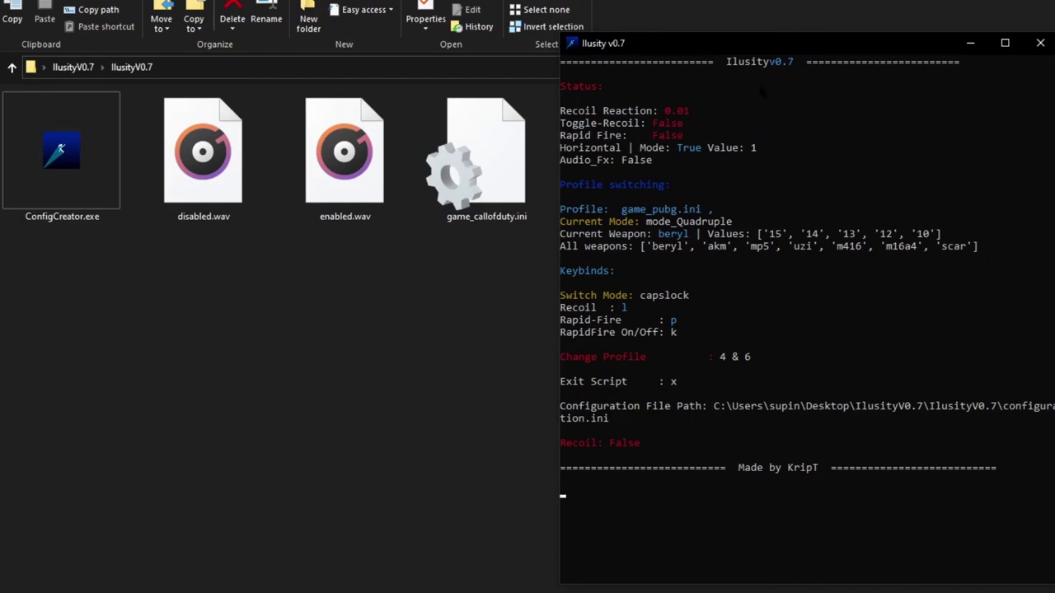
Step: Reposition the running Ilusity window over the folder and close it
{"action": "left_click_drag", "start_coordinate": [772, 51], "coordinate": [666, 89]}
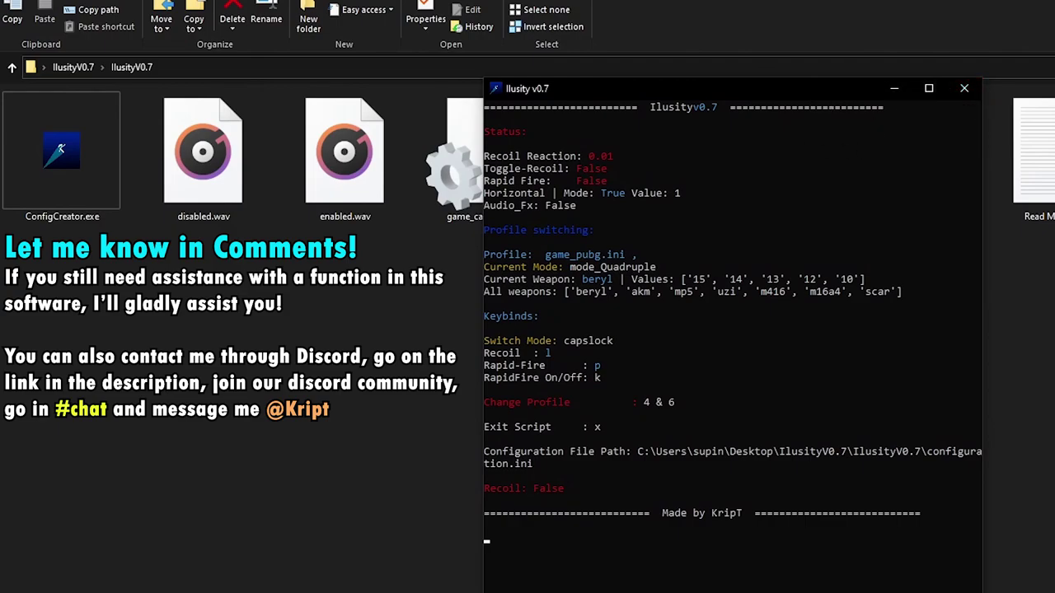
{"action": "left_click_drag", "start_coordinate": [803, 92], "coordinate": [808, 100]}
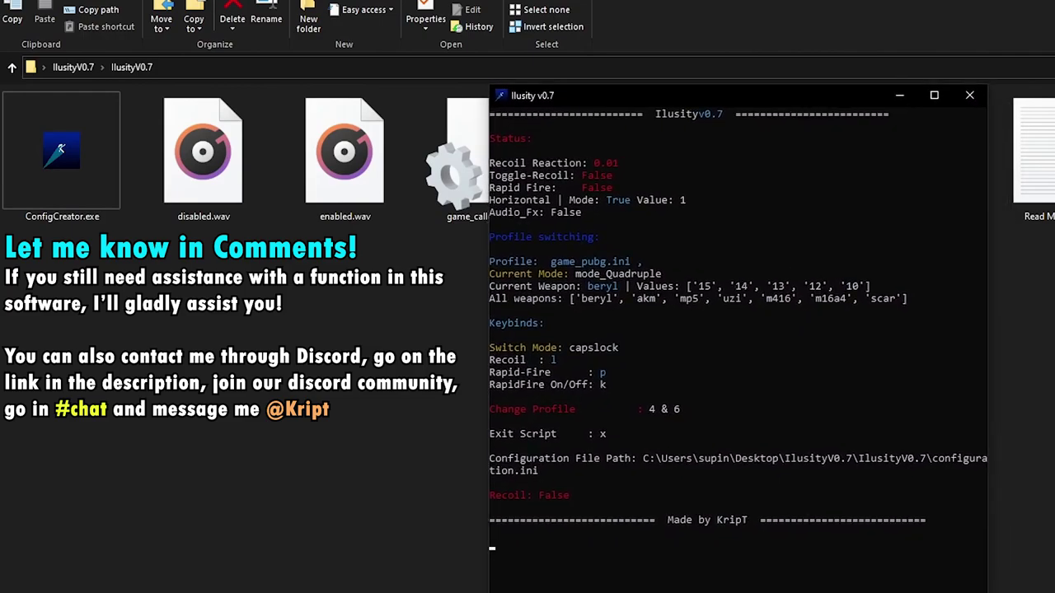
{"action": "left_click", "coordinate": [966, 96]}
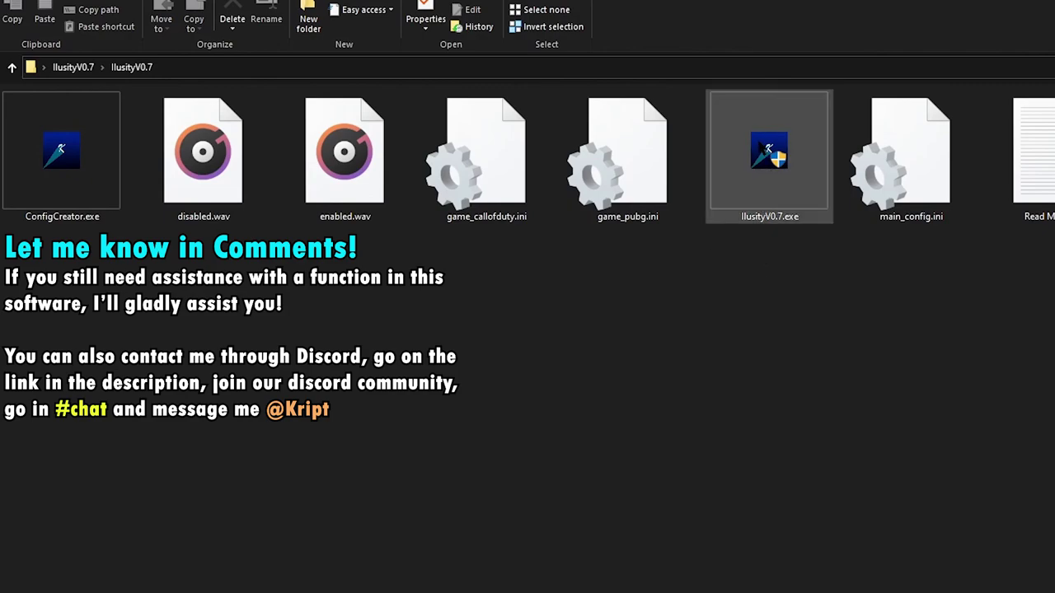
{"action": "double_click", "coordinate": [729, 131]}
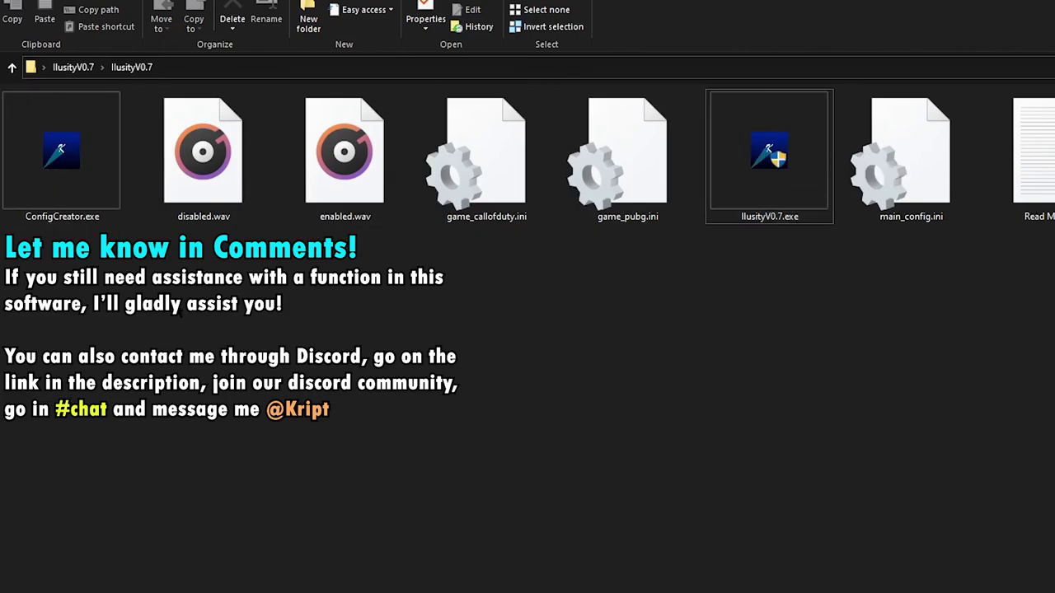
Step: Launch ConfigCreator.exe and start a new configuration for a game named valorant
{"action": "double_click", "coordinate": [82, 142]}
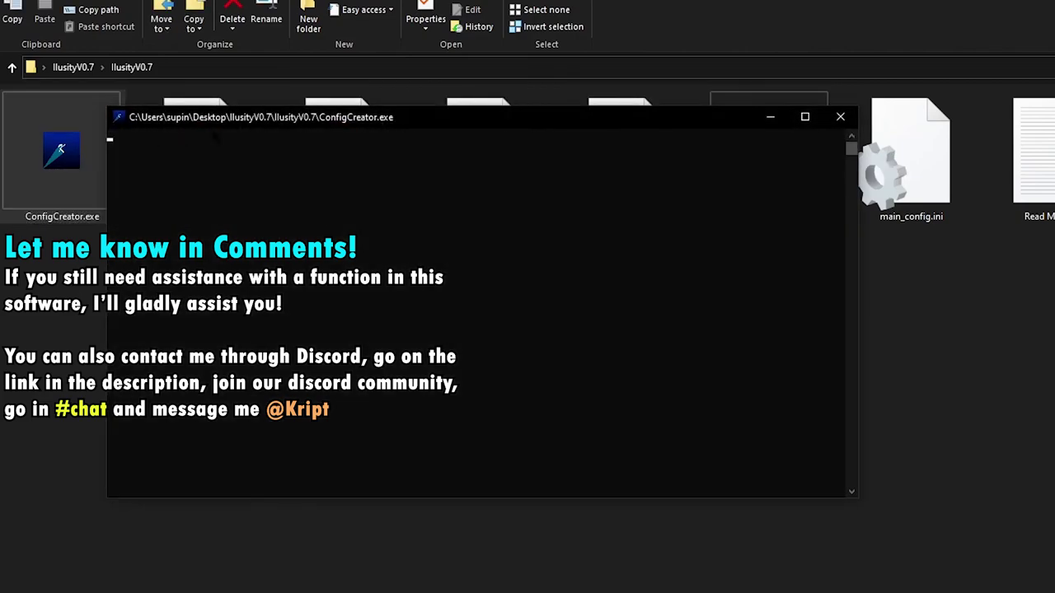
{"action": "type", "text": "C"}
{"action": "key", "text": "Return"}
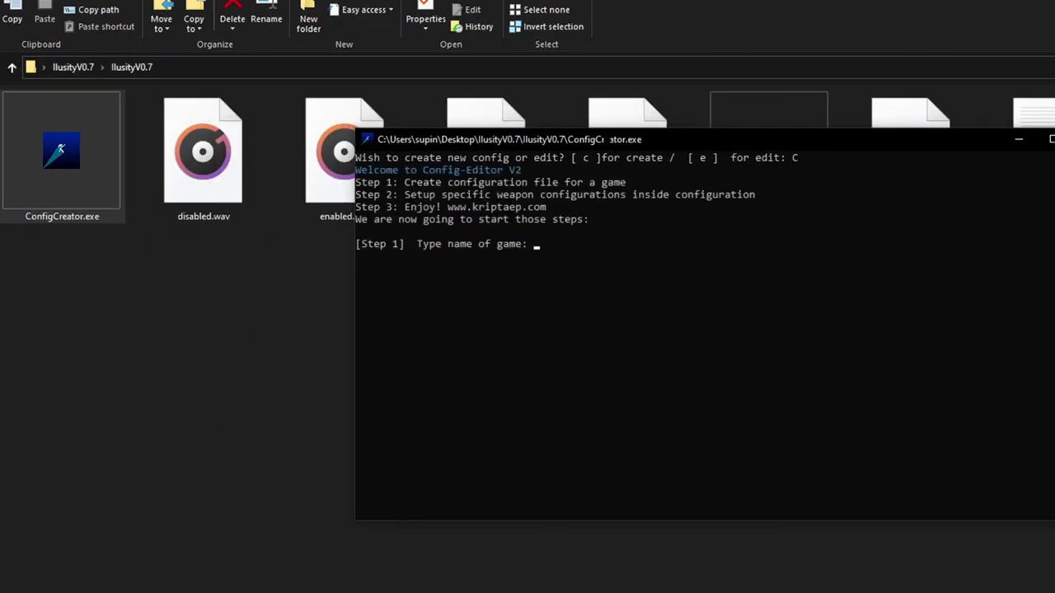
{"action": "type", "text": "valorant"}
{"action": "key", "text": "Return"}
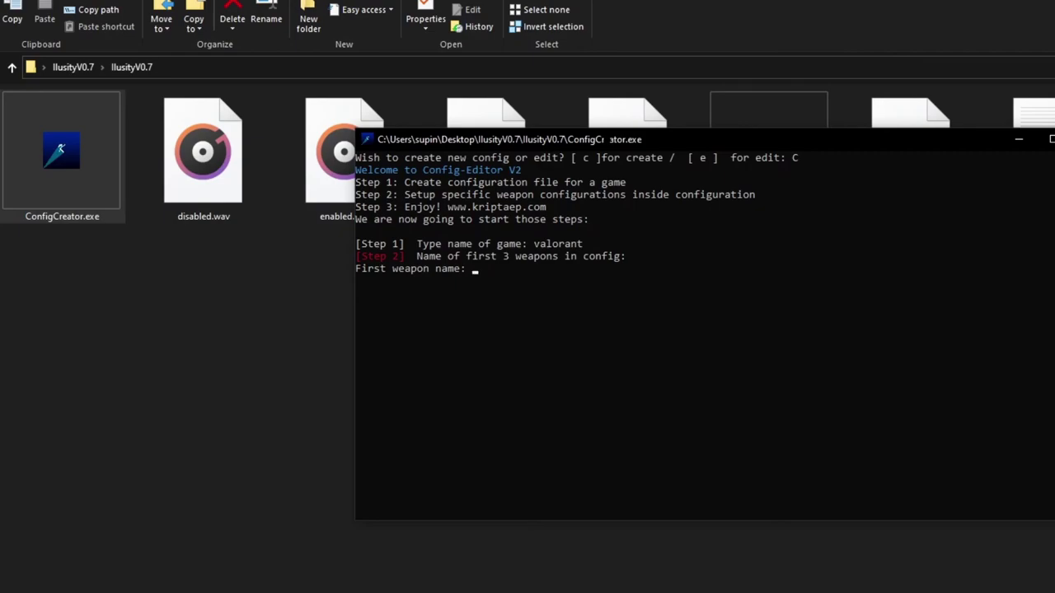
Step: Name the configuration's three weapons phantom, awsd and wdwdadwd to generate the game file
{"action": "type", "text": "phantom"}
{"action": "key", "text": "Return"}
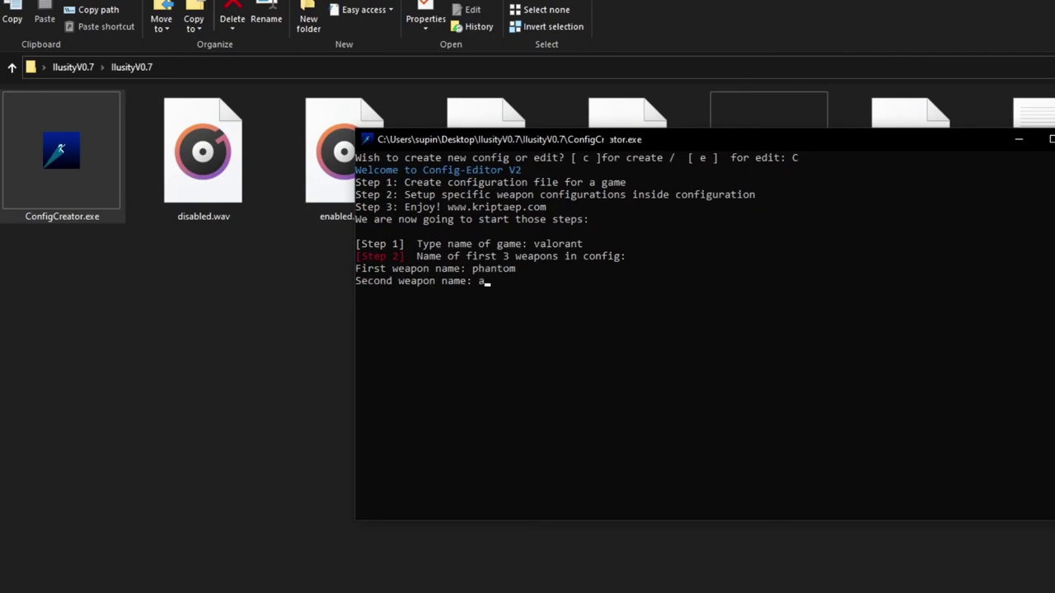
{"action": "type", "text": "awsd"}
{"action": "key", "text": "Return"}
{"action": "type", "text": "wdwdadwd"}
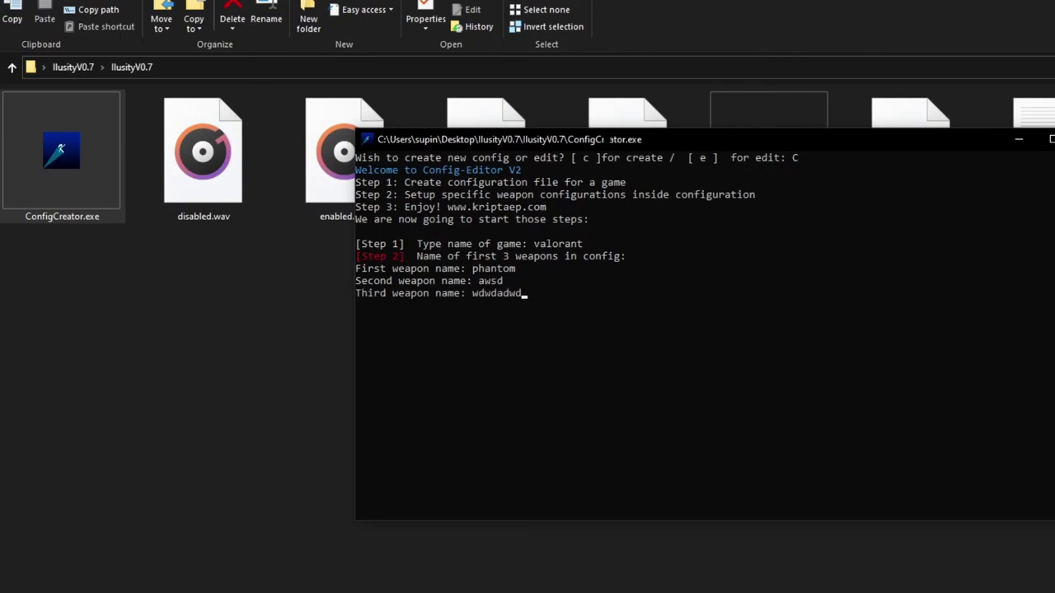
{"action": "key", "text": "Return"}
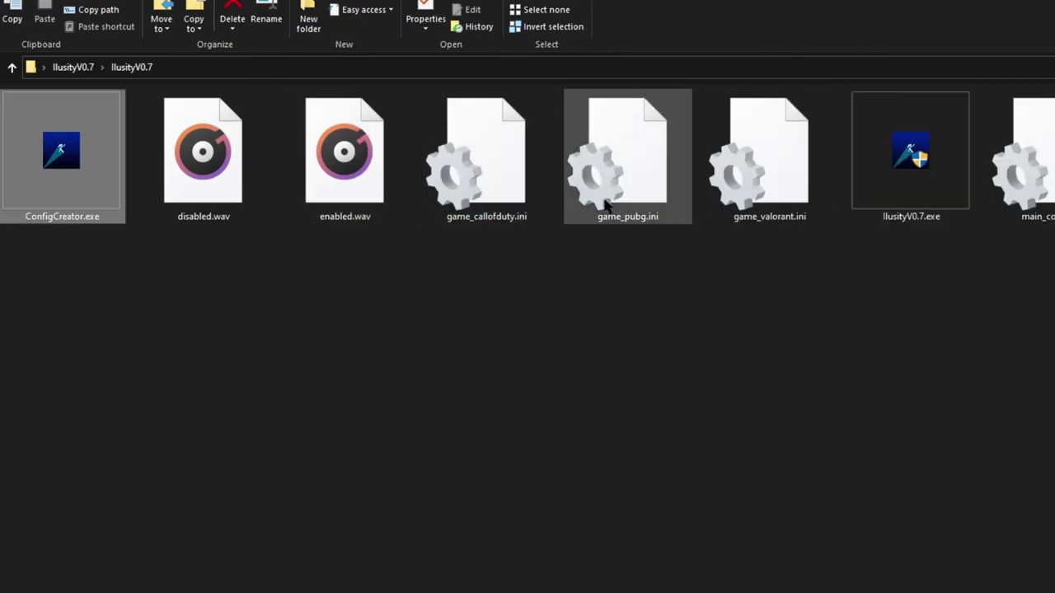
Step: Open the generated game_valorant.ini file in Notepad
{"action": "right_click", "coordinate": [1038, 162]}
{"action": "left_click", "coordinate": [774, 215]}
{"action": "right_click", "coordinate": [747, 180]}
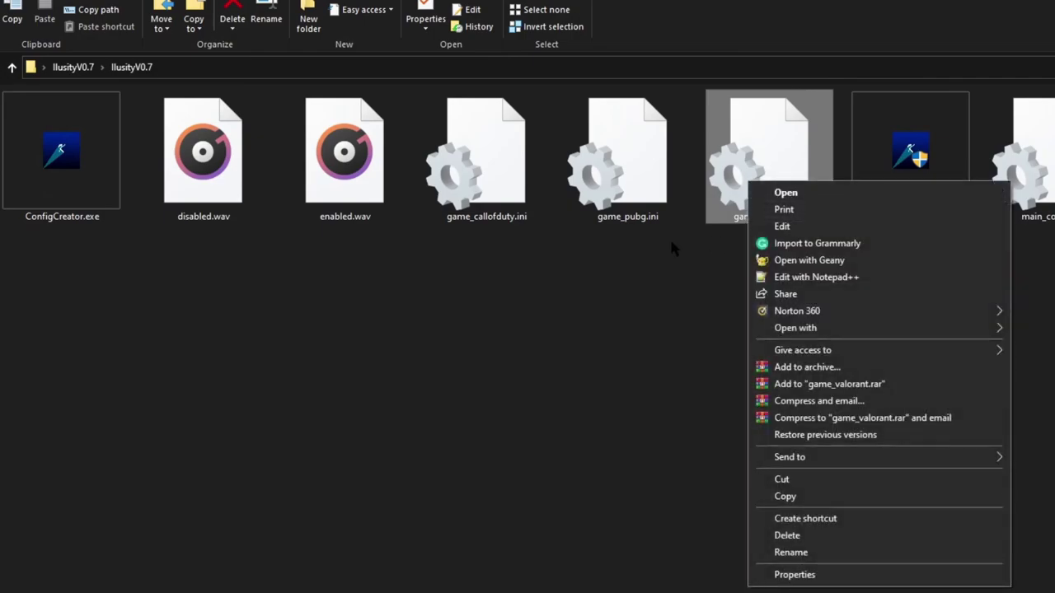
{"action": "left_click", "coordinate": [669, 239]}
{"action": "right_click", "coordinate": [785, 158]}
{"action": "left_click", "coordinate": [819, 209]}
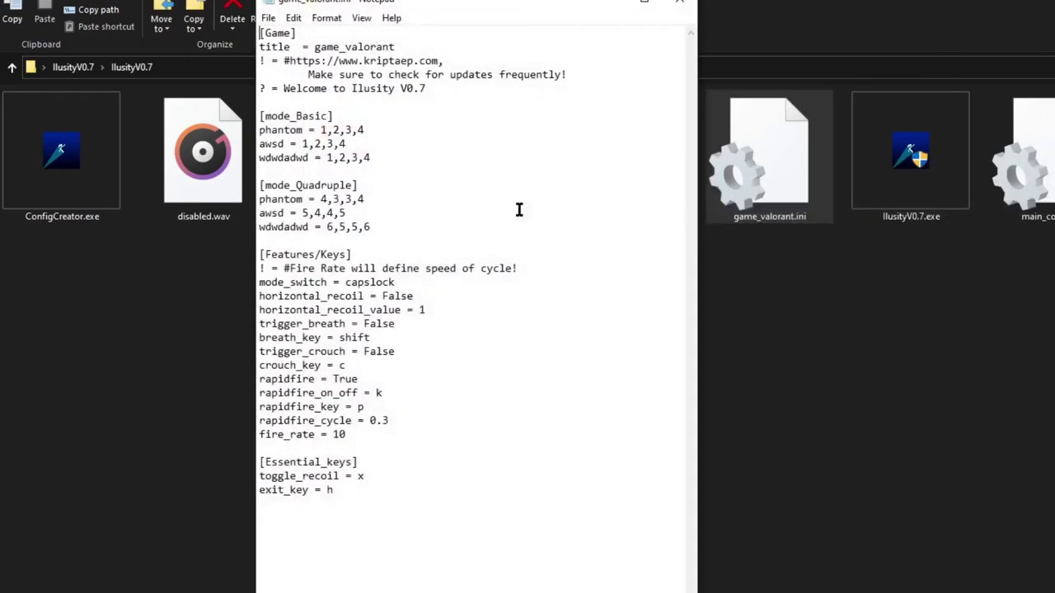
Step: Examine the weapon entries under mode_Basic, highlighting the wdwdadwd line
{"action": "left_click_drag", "start_coordinate": [309, 156], "coordinate": [258, 144]}
{"action": "left_click", "coordinate": [368, 157]}
{"action": "left_click_drag", "start_coordinate": [386, 158], "coordinate": [249, 162]}
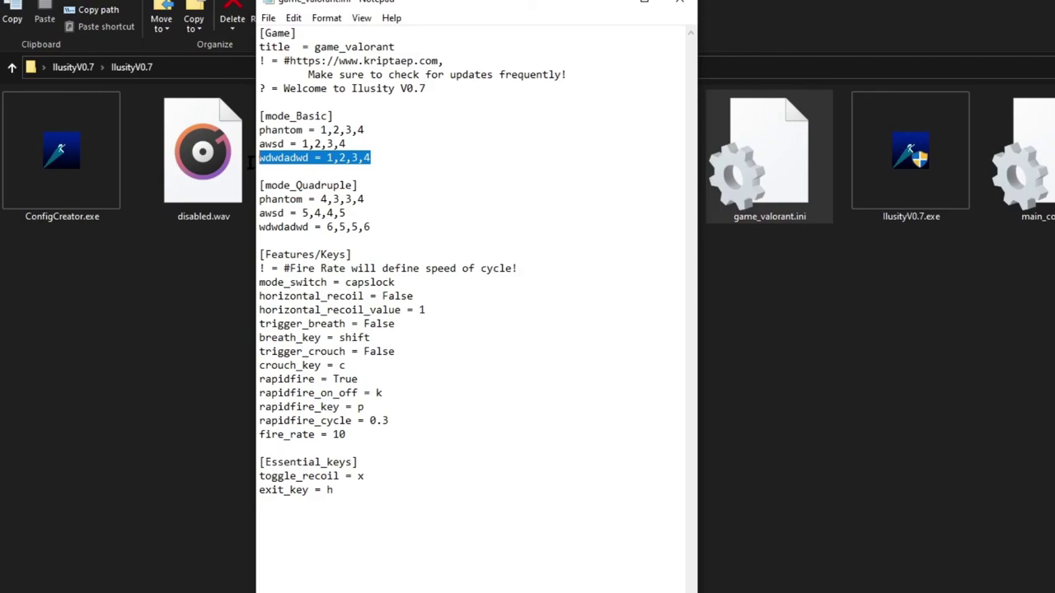
{"action": "left_click", "coordinate": [471, 185]}
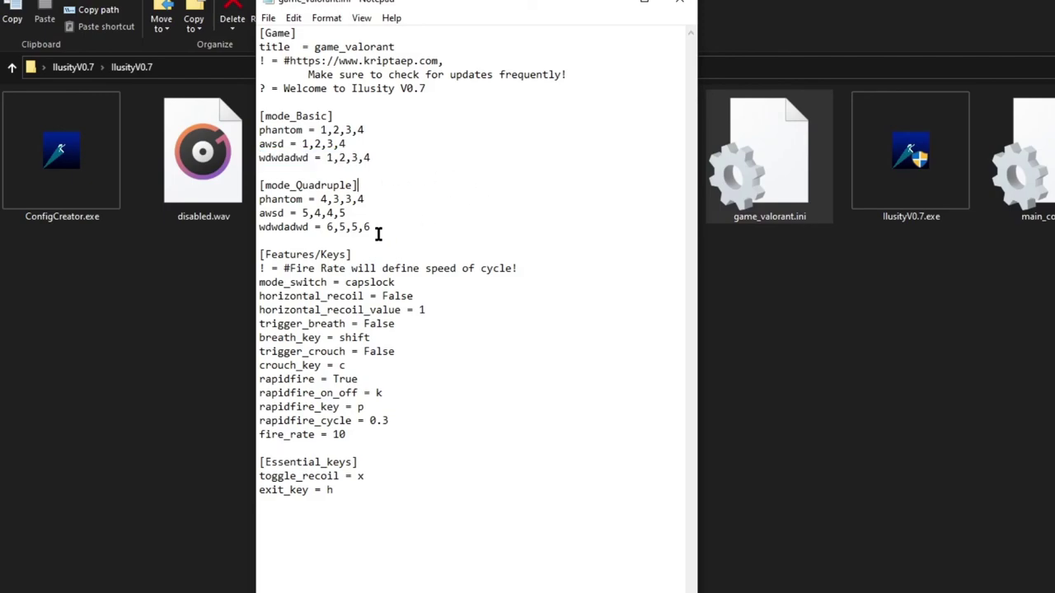
Step: Set the wdwdadwd pattern under mode_Quadruple to 6,5,6,4
{"action": "mouse_move", "coordinate": [343, 228]}
{"action": "left_mouse_down"}
{"action": "mouse_move", "coordinate": [334, 233]}
{"action": "mouse_move", "coordinate": [379, 237]}
{"action": "mouse_move", "coordinate": [360, 225]}
{"action": "mouse_move", "coordinate": [245, 222]}
{"action": "mouse_move", "coordinate": [349, 237]}
{"action": "mouse_move", "coordinate": [334, 232]}
{"action": "left_mouse_up"}
{"action": "left_click", "coordinate": [379, 228]}
{"action": "left_click_drag", "start_coordinate": [375, 228], "coordinate": [327, 229]}
{"action": "type", "text": "6"}
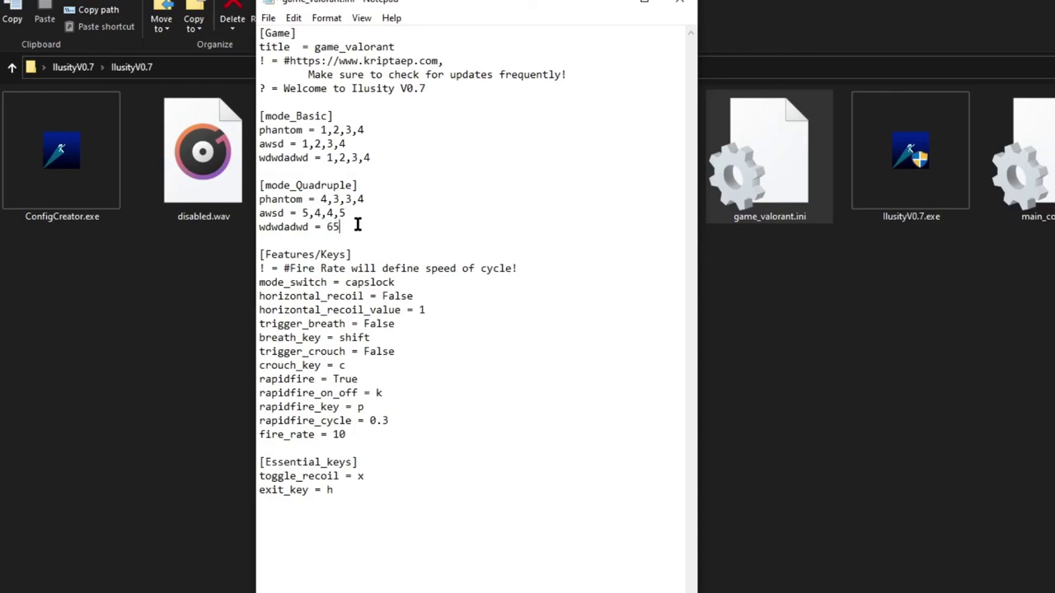
{"action": "type", "text": ",5,6,4"}
Step: Rename the wdwdadwd weapon under mode_Quadruple as overkill
{"action": "left_click_drag", "start_coordinate": [310, 226], "coordinate": [248, 228]}
{"action": "left_click_drag", "start_coordinate": [370, 227], "coordinate": [250, 227]}
{"action": "left_click", "coordinate": [310, 227]}
{"action": "left_click", "coordinate": [376, 211]}
{"action": "left_click_drag", "start_coordinate": [314, 226], "coordinate": [260, 228]}
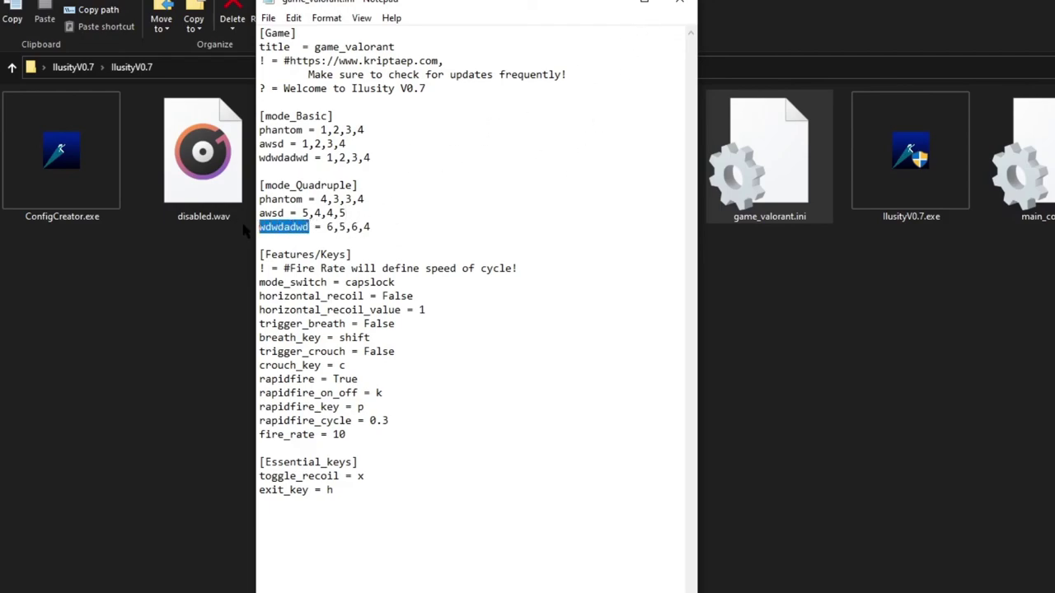
{"action": "type", "text": "overkill"}
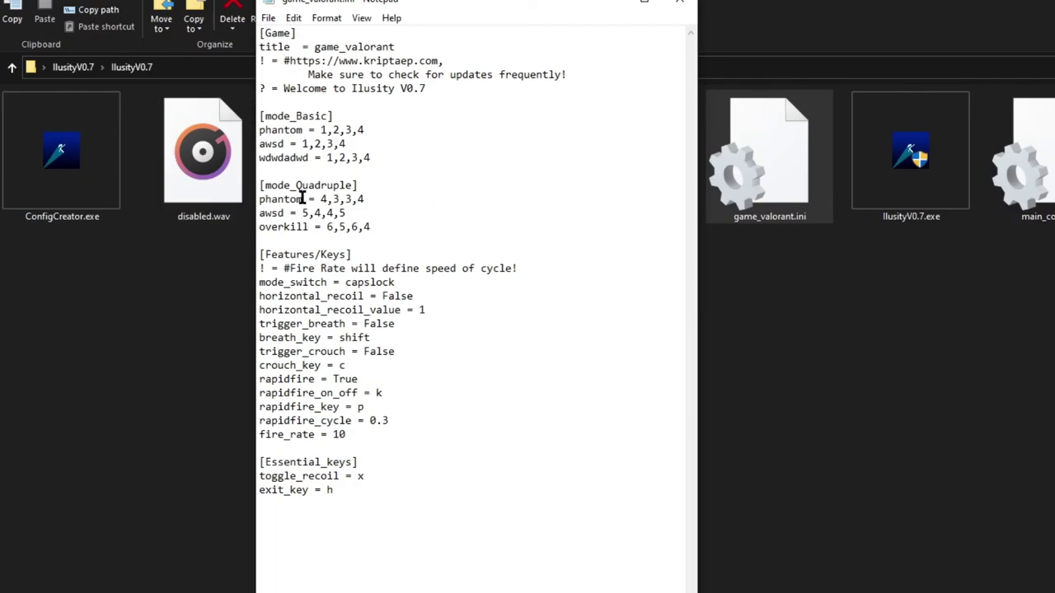
Step: Rename the three mode_Quadruple weapons, in order, as lotsofrecoil, littlerecoil and extremerecoil
{"action": "left_click_drag", "start_coordinate": [303, 199], "coordinate": [258, 199]}
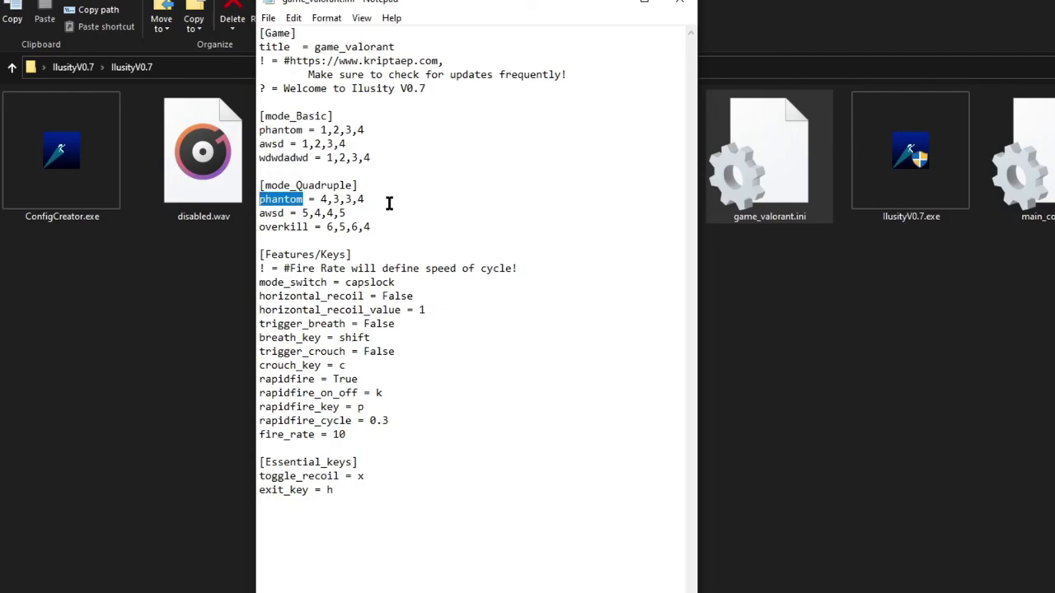
{"action": "key", "text": "BackSpace"}
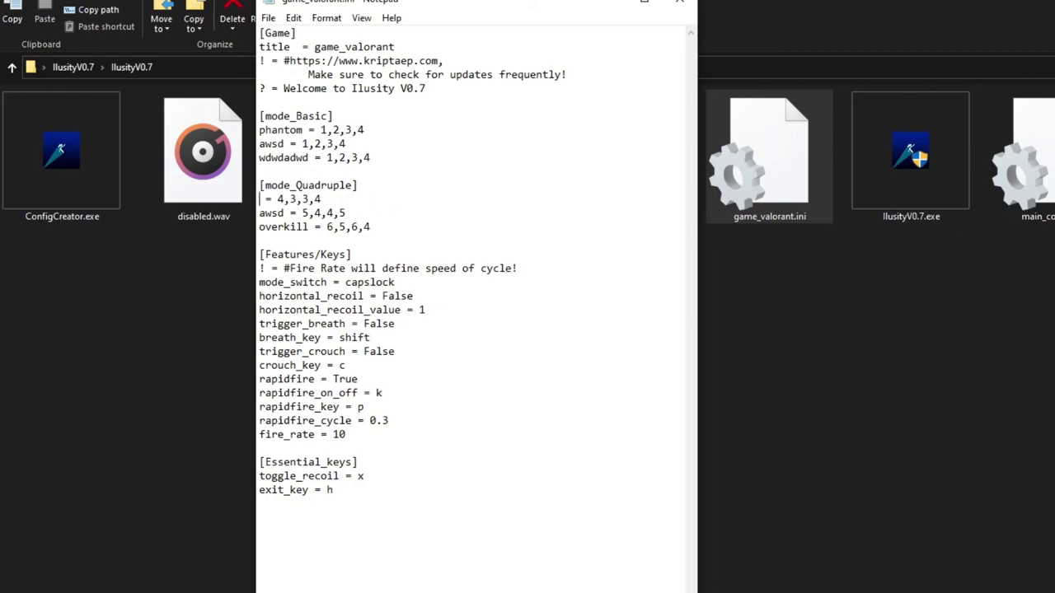
{"action": "type", "text": "lotsofrecoil"}
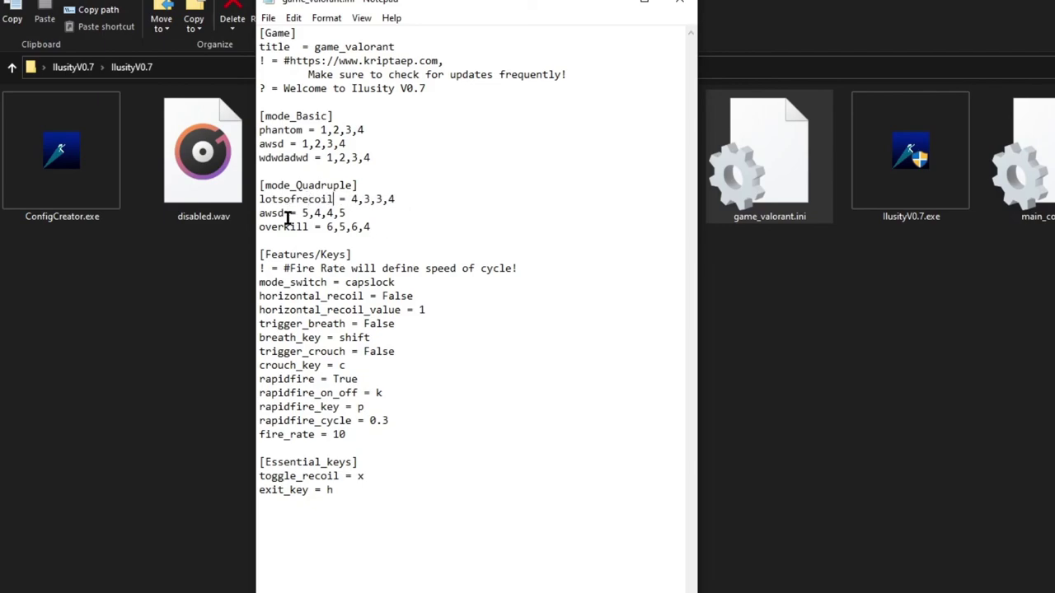
{"action": "left_click_drag", "start_coordinate": [285, 212], "coordinate": [259, 212]}
{"action": "type", "text": "littlerecoil"}
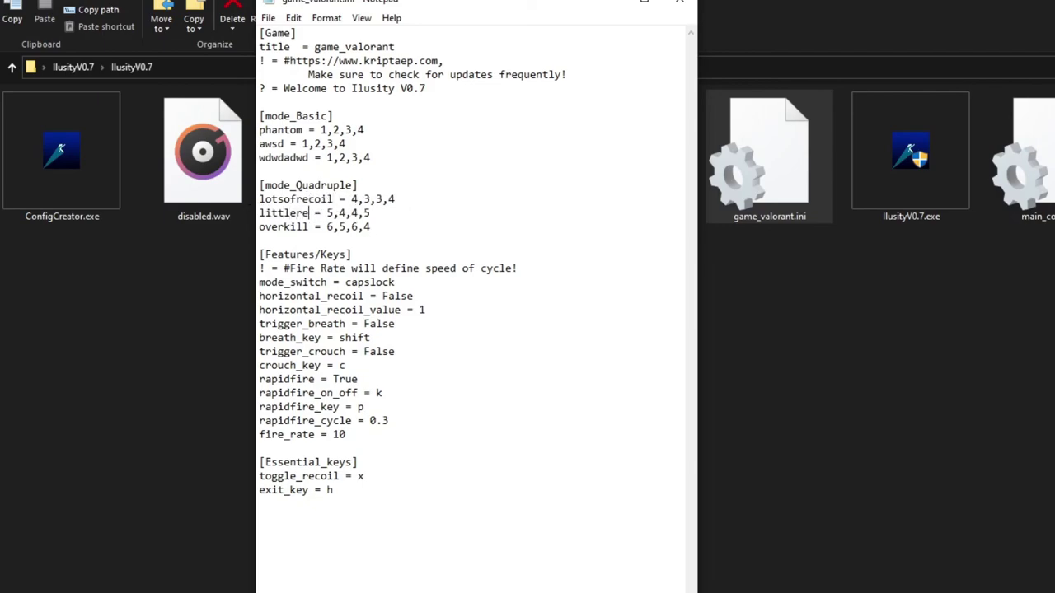
{"action": "left_click_drag", "start_coordinate": [308, 226], "coordinate": [259, 226]}
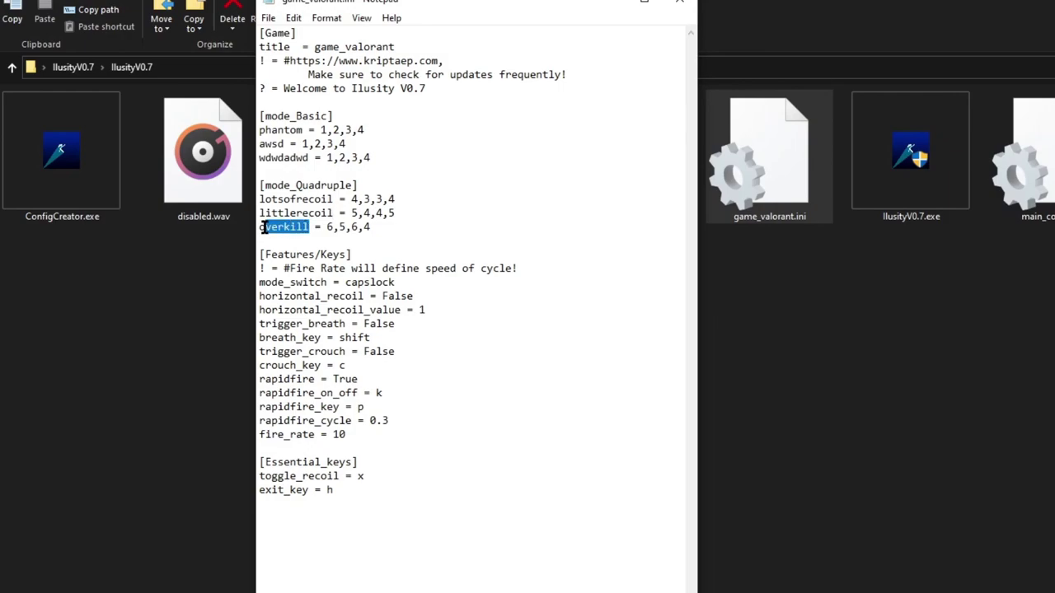
{"action": "type", "text": "extremerecoil"}
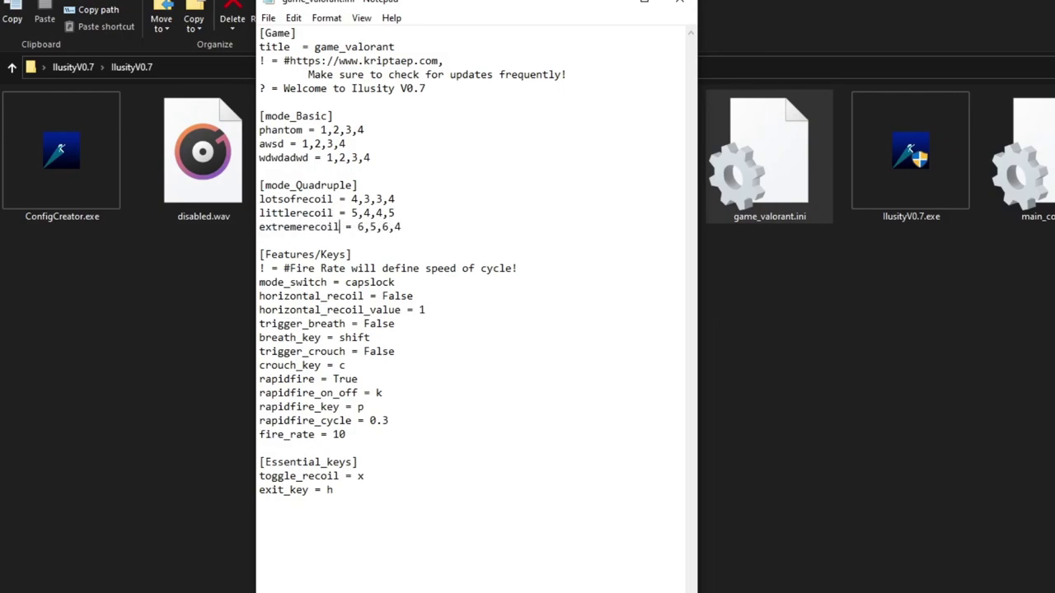
Step: Set the mode_Quadruple patterns to 7,7,7,7 for lotsofrecoil, 1,1,1,1 for littlerecoil and 10,10,10,10 for extremerecoil
{"action": "left_click_drag", "start_coordinate": [410, 231], "coordinate": [376, 230]}
{"action": "left_click_drag", "start_coordinate": [409, 198], "coordinate": [349, 202]}
{"action": "type", "text": "2"}
{"action": "type", "text": ",7,7,"}
{"action": "key", "text": "BackSpace"}
{"action": "left_click_drag", "start_coordinate": [401, 212], "coordinate": [352, 226]}
{"action": "type", "text": "1,1,1,110"}
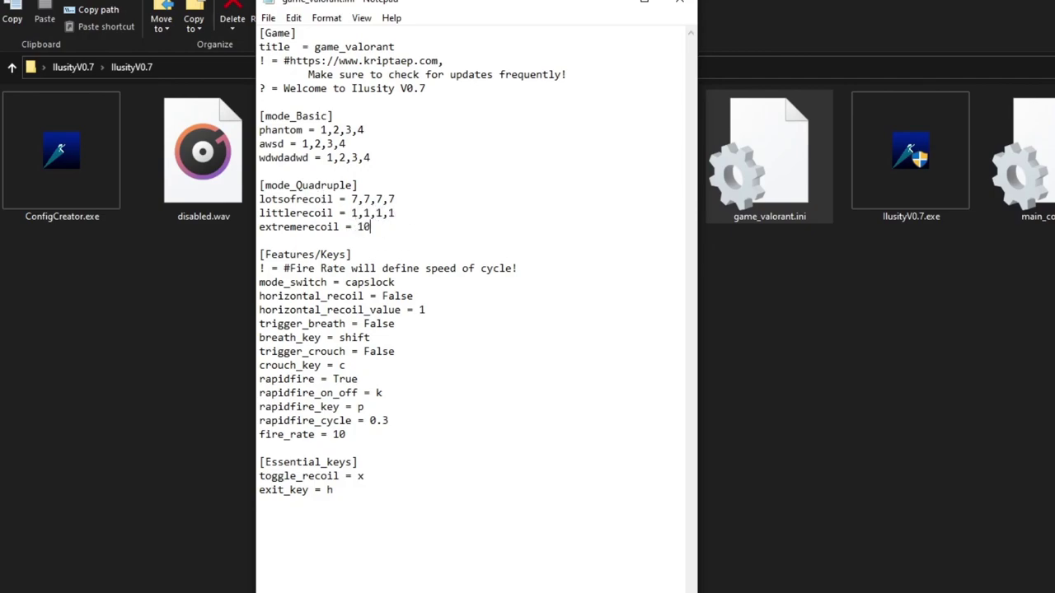
{"action": "type", "text": ",10,10,10"}
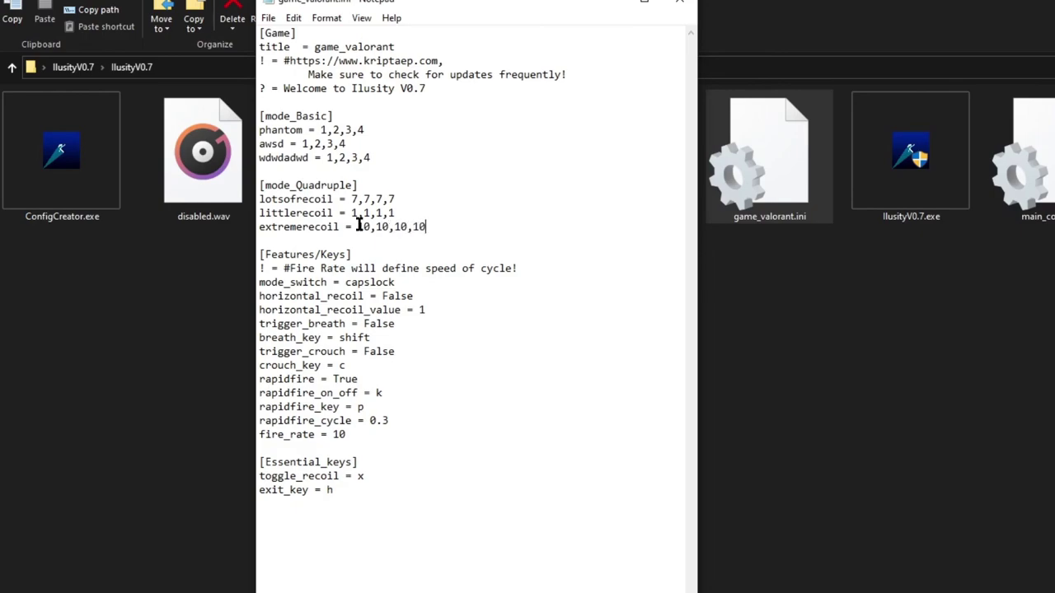
Step: Highlight the three renamed weapon lines under mode_Quadruple to review them
{"action": "left_click_drag", "start_coordinate": [419, 225], "coordinate": [250, 203]}
{"action": "left_click", "coordinate": [470, 227]}
{"action": "left_click_drag", "start_coordinate": [445, 224], "coordinate": [251, 213]}
{"action": "left_click", "coordinate": [459, 214]}
Step: Add a weapon line wadawdd = 10,1,2,2,3 at the end of the mode_Basic section
{"action": "left_click", "coordinate": [387, 152]}
{"action": "key", "text": "Return"}
{"action": "type", "text": "wadawdd"}
{"action": "type", "text": "= 10,1,2,,"}
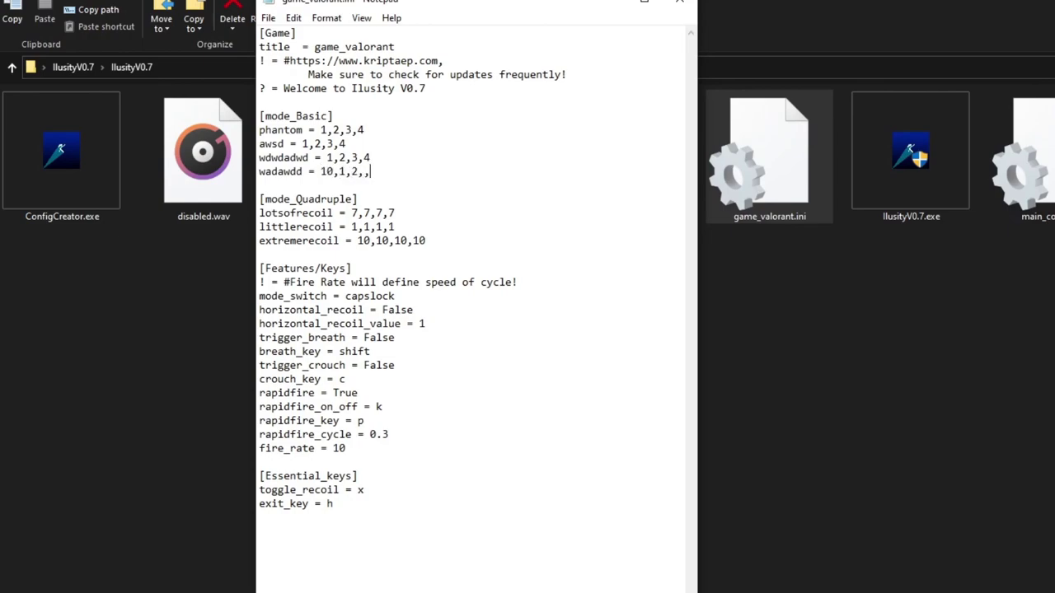
{"action": "key", "text": "BackSpace"}
{"action": "type", "text": "2,3"}
Step: Add a weapon line dawdwad = 10,2,3,1,2 below wadawdd in mode_Basic
{"action": "key", "text": "Return"}
{"action": "type", "text": "dawdwad"}
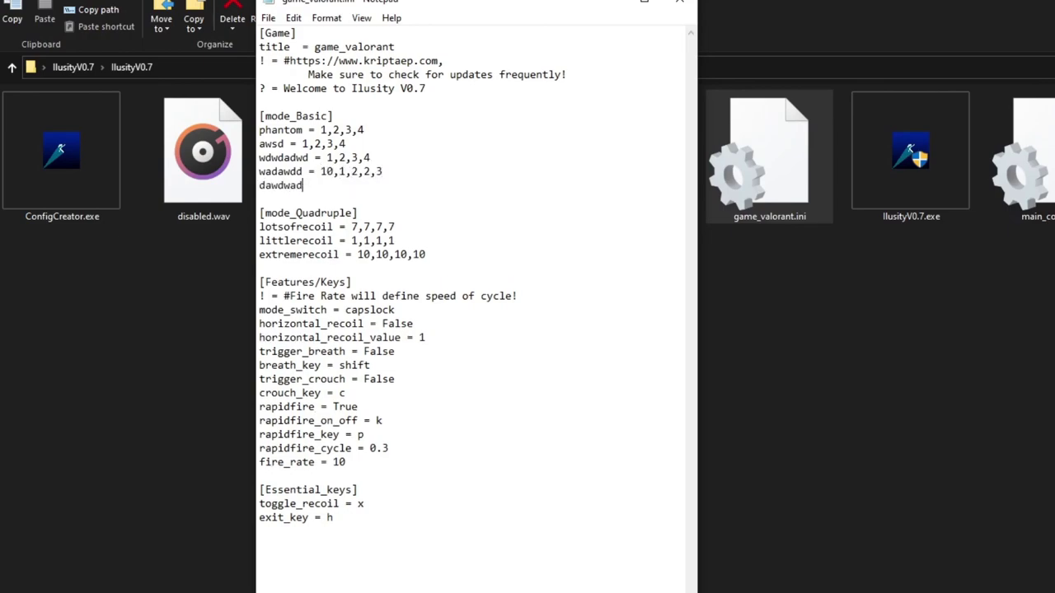
{"action": "type", "text": " = 10,2,3,1,2"}
Step: Add a weapon line asdwasdw = 10,1,2,3,1 below dawdwad in mode_Basic
{"action": "key", "text": "Return"}
{"action": "type", "text": "asdwasdwa"}
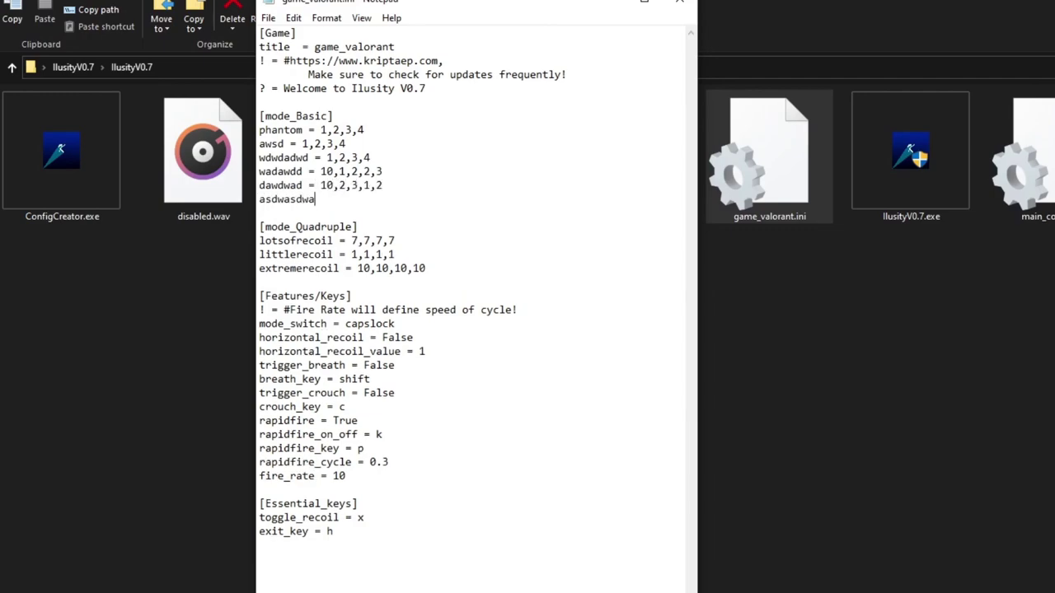
{"action": "key", "text": "BackSpace"}
{"action": "left_click_drag", "start_coordinate": [326, 196], "coordinate": [368, 175]}
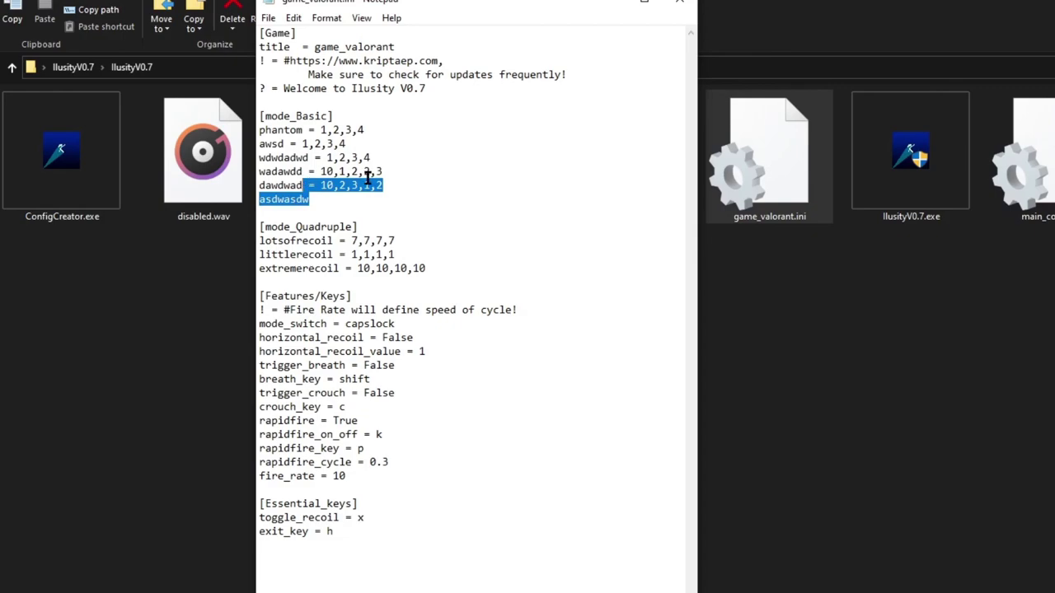
{"action": "left_click", "coordinate": [463, 177]}
{"action": "left_click", "coordinate": [482, 188]}
{"action": "left_click", "coordinate": [346, 197]}
{"action": "type", "text": "= 10,1,2,3,1"}
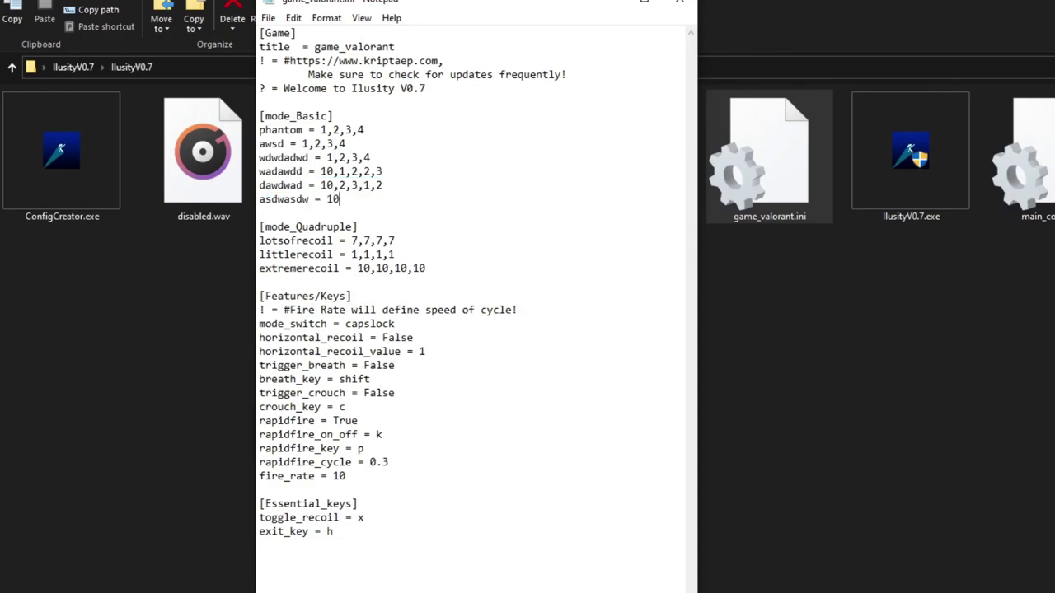